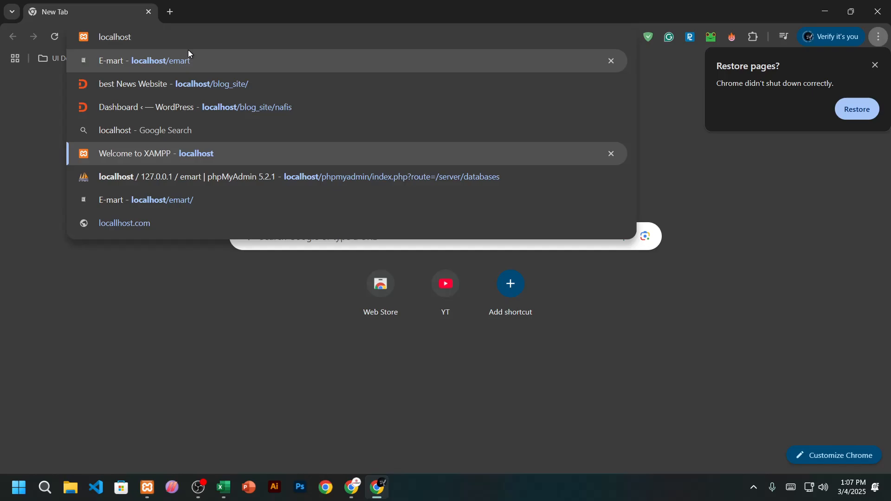
Load the E-mart site at localhost/emart and dismiss the restore-pages prompt
{"action": "key", "text": "Down"}
{"action": "key", "text": "Down"}
{"action": "key", "text": "Return"}
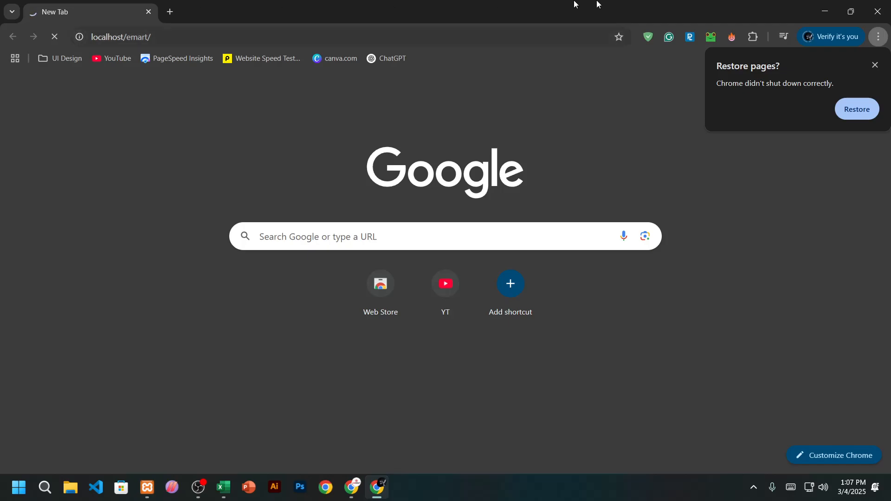
{"action": "left_click", "coordinate": [877, 65]}
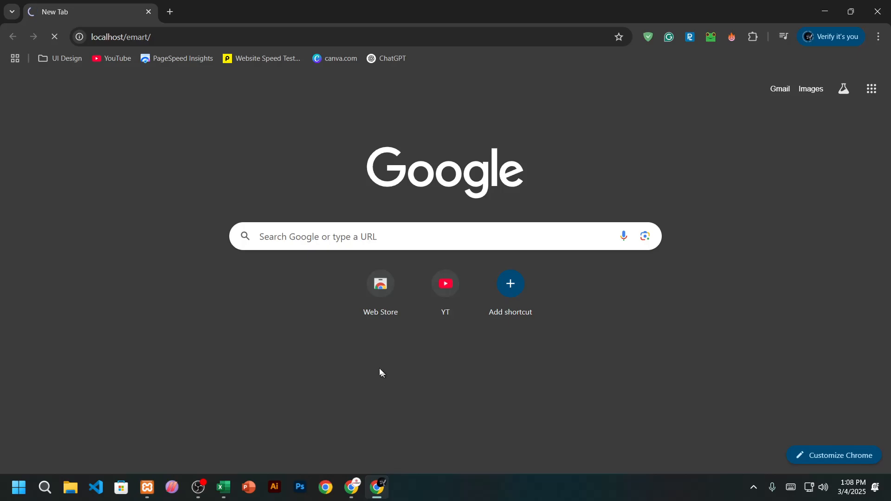
{"action": "left_click", "coordinate": [206, 36]}
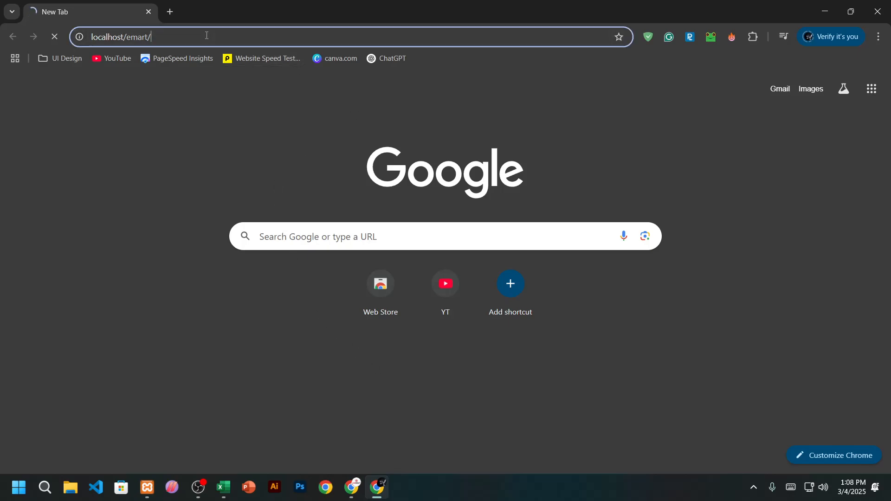
{"action": "left_click", "coordinate": [207, 36]}
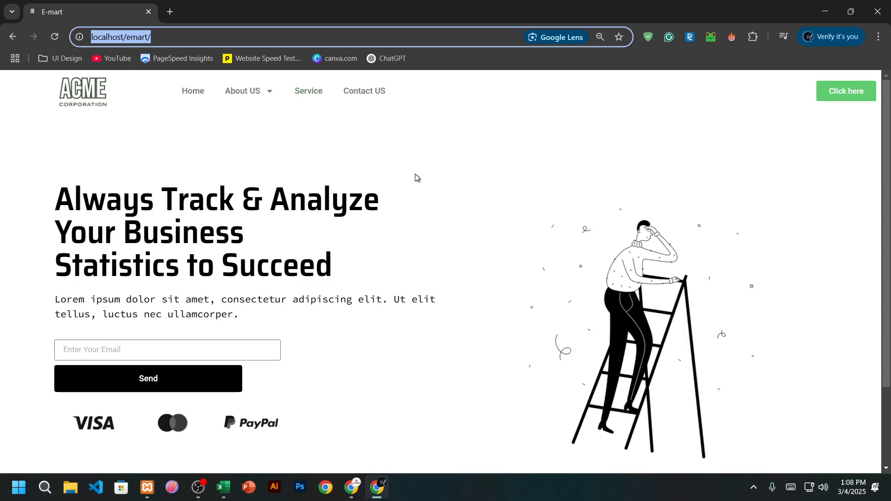
Inspect the E-mart home page in device emulation as iPhone SE and review its mobile layout down the page
{"action": "right_click", "coordinate": [395, 157]}
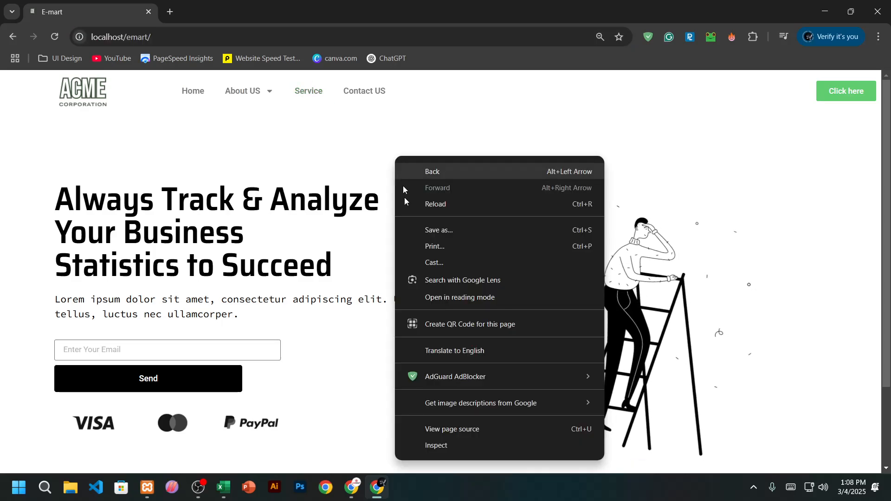
{"action": "left_click", "coordinate": [447, 450]}
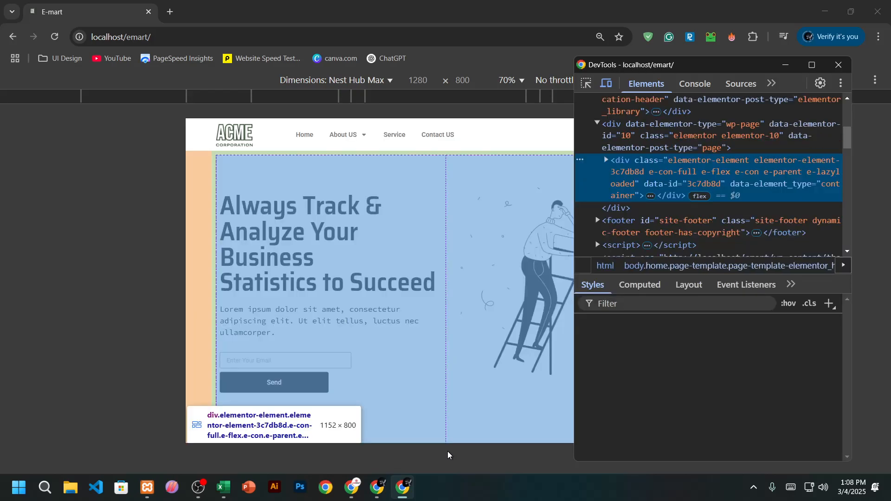
{"action": "left_click", "coordinate": [368, 79]}
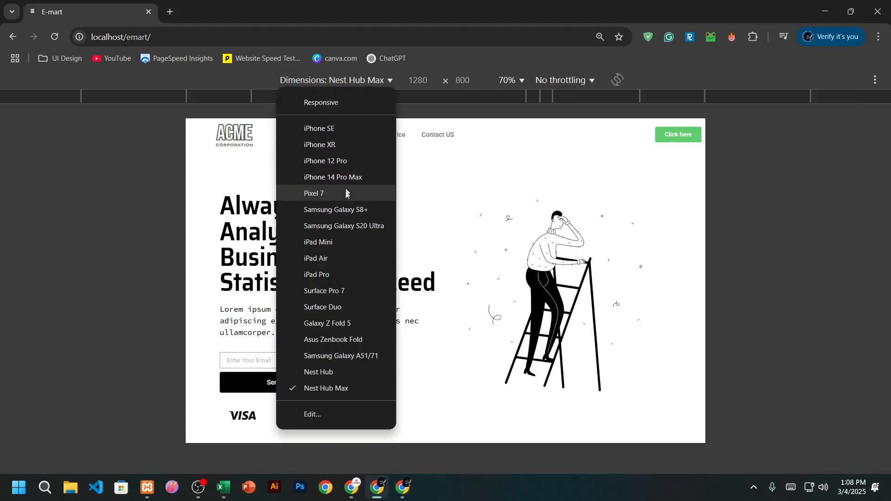
{"action": "left_click", "coordinate": [322, 129]}
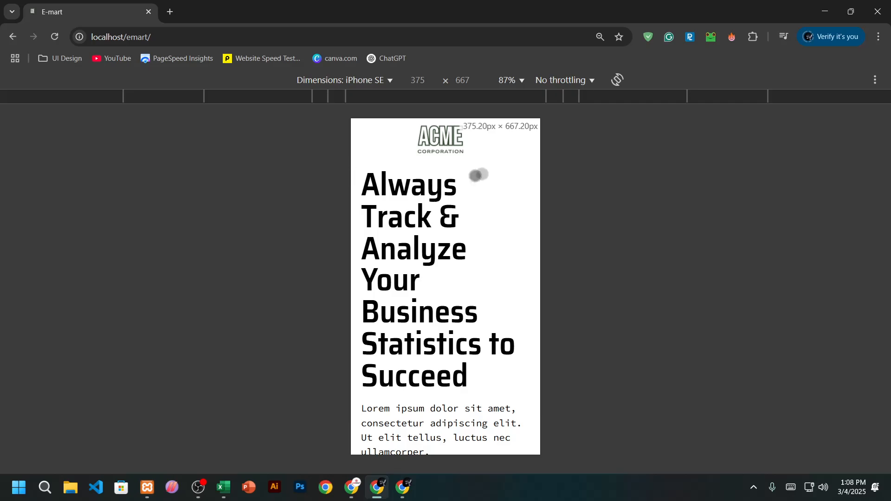
{"action": "scroll", "coordinate": [485, 193], "scroll_direction": "down", "scroll_amount": 7}
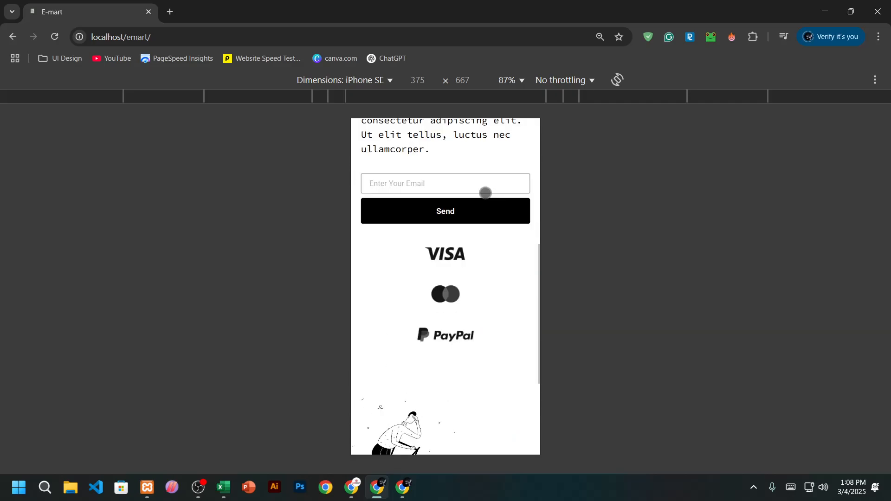
{"action": "scroll", "coordinate": [485, 193], "scroll_direction": "up", "scroll_amount": 7}
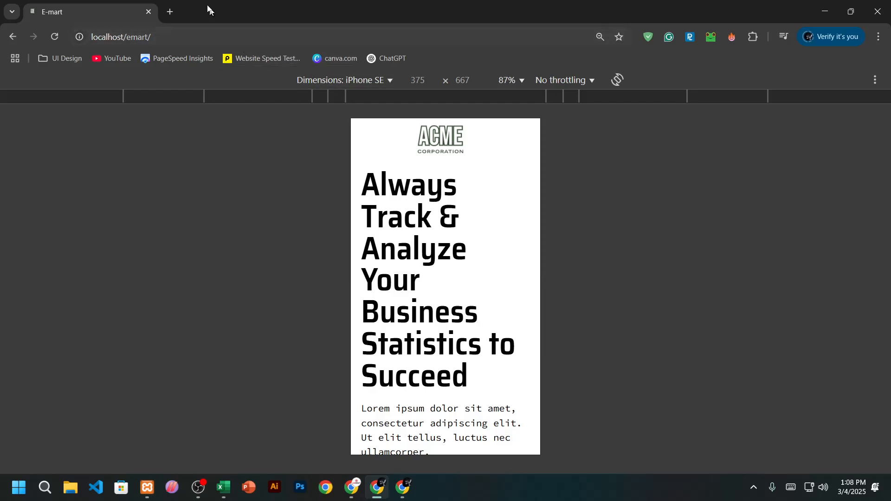
Preview the page as Samsung Galaxy A51/71 and Surface Pro 7, expanding and collapsing the site's navigation on the latter
{"action": "left_click", "coordinate": [363, 80]}
{"action": "left_click", "coordinate": [348, 358]}
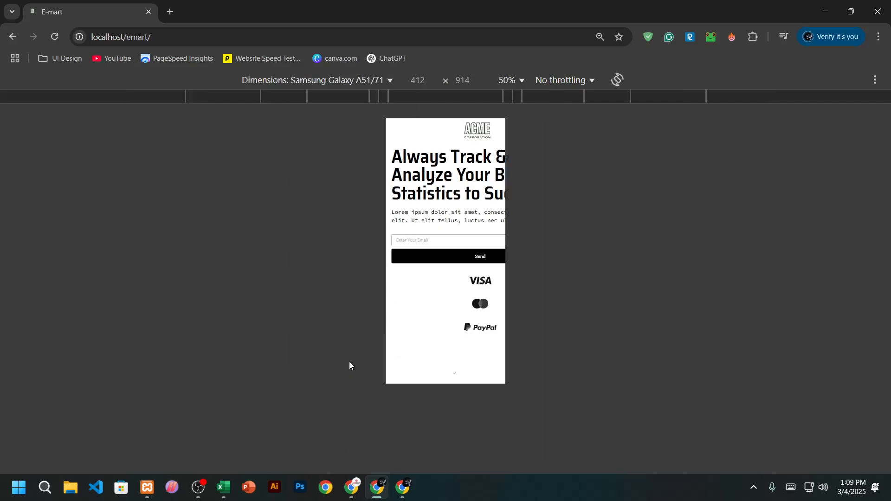
{"action": "left_click", "coordinate": [344, 80]}
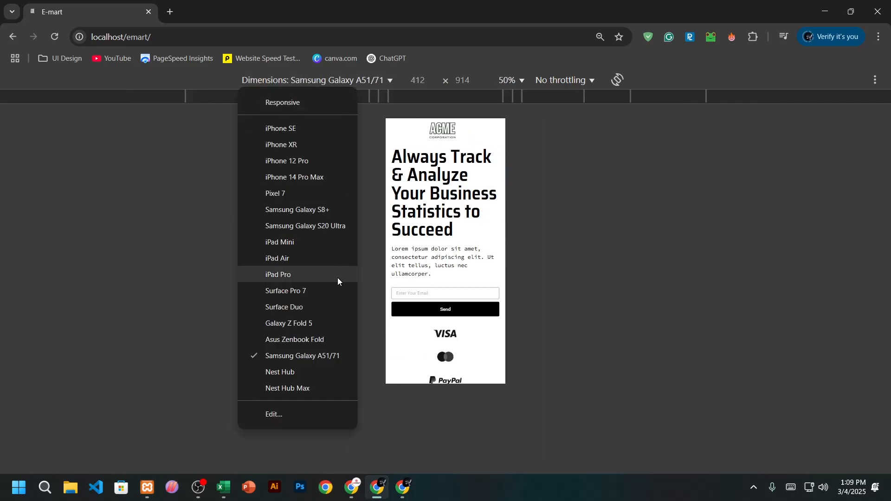
{"action": "left_click", "coordinate": [331, 291]}
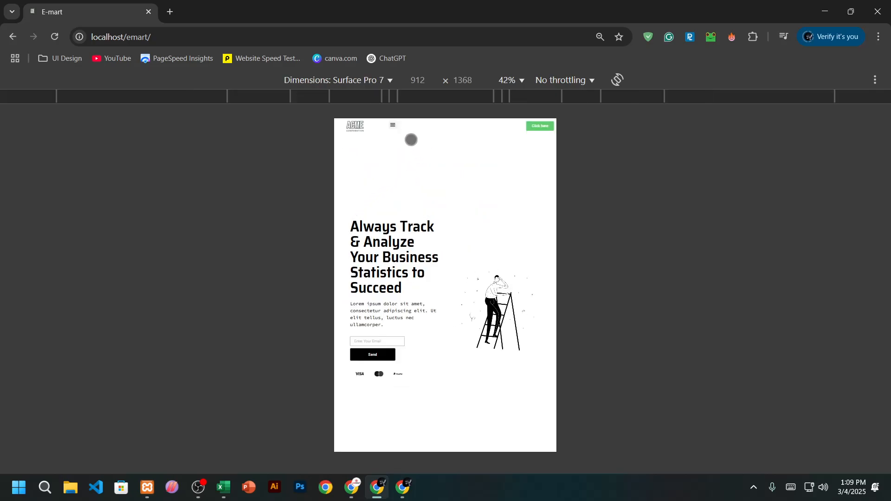
{"action": "left_click", "coordinate": [392, 125]}
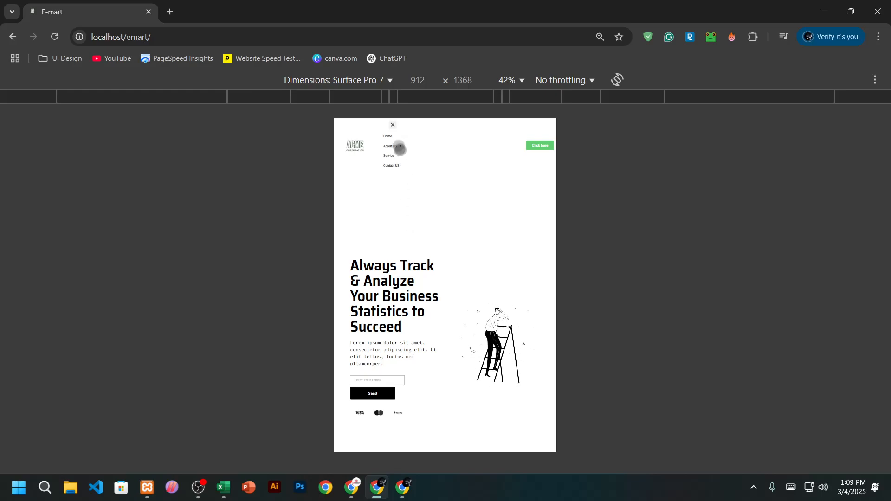
{"action": "left_click", "coordinate": [392, 125]}
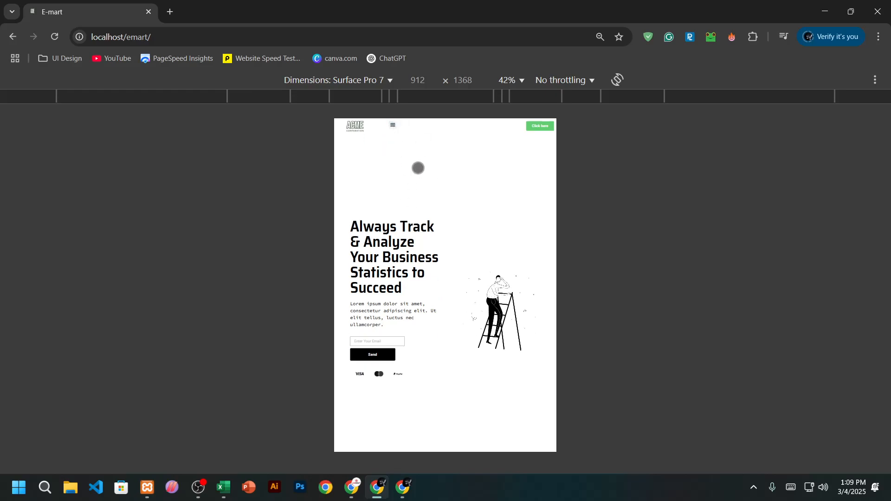
{"action": "left_click", "coordinate": [170, 11]}
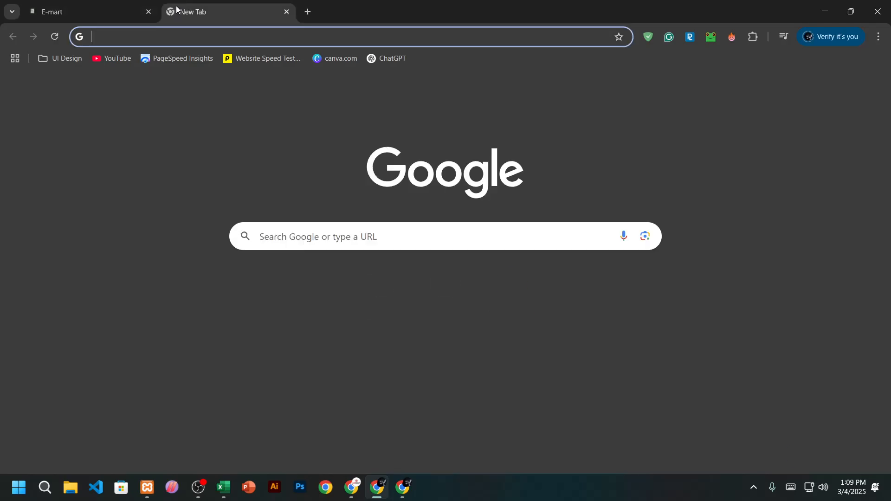
{"action": "left_click", "coordinate": [158, 15]}
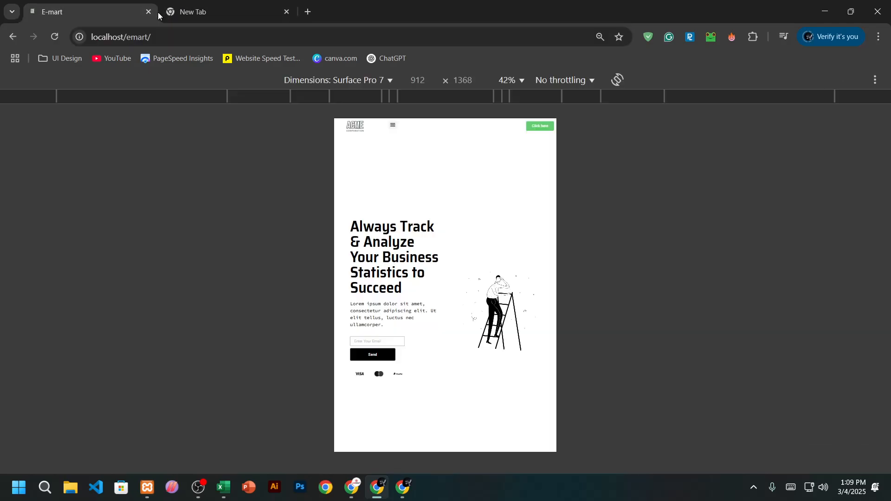
{"action": "left_click", "coordinate": [191, 9]}
{"action": "left_click", "coordinate": [96, 16]}
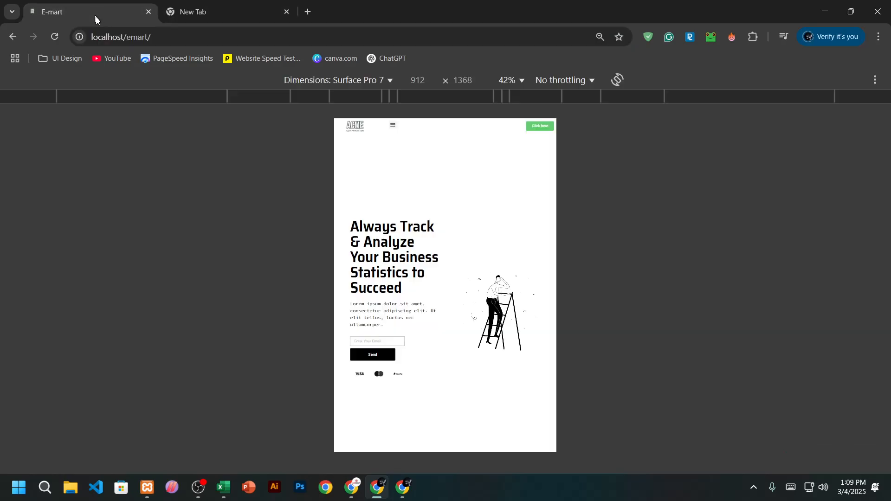
Go to the site's WordPress admin address, localhost/emart/wp-admin, in the E-mart tab
{"action": "left_click", "coordinate": [185, 37]}
{"action": "left_click", "coordinate": [185, 39]}
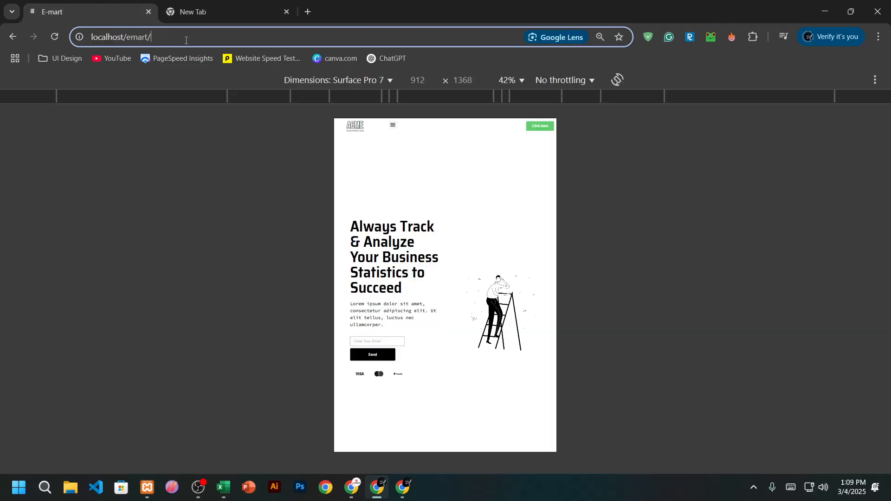
{"action": "type", "text": "wp-"}
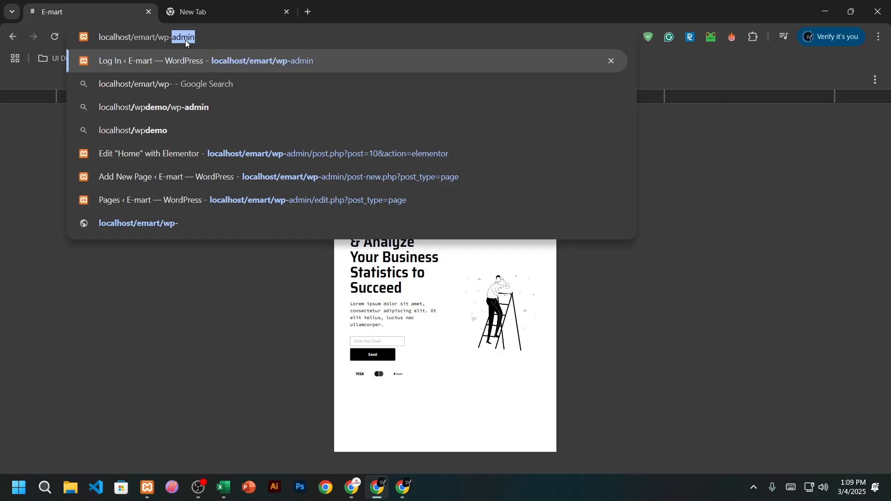
{"action": "type", "text": "admin"}
{"action": "key", "text": "Return"}
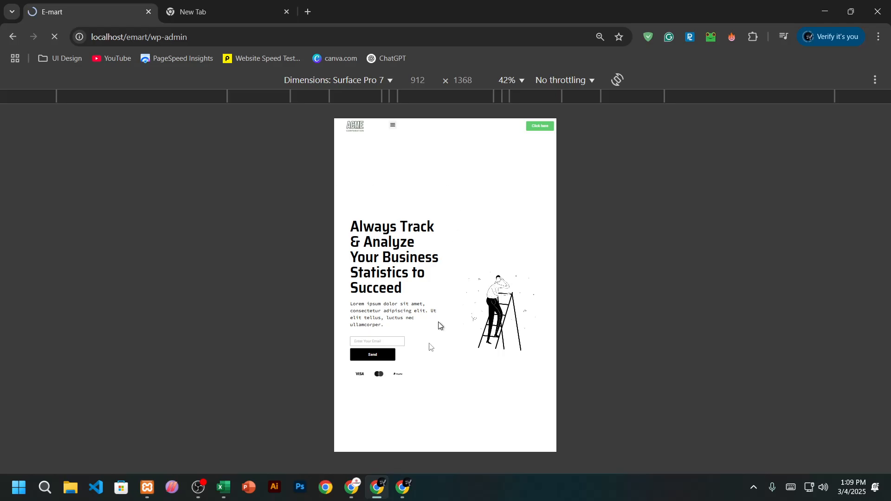
Close the DevTools window and log in to WordPress with the prefilled credentials
{"action": "left_click", "coordinate": [399, 481]}
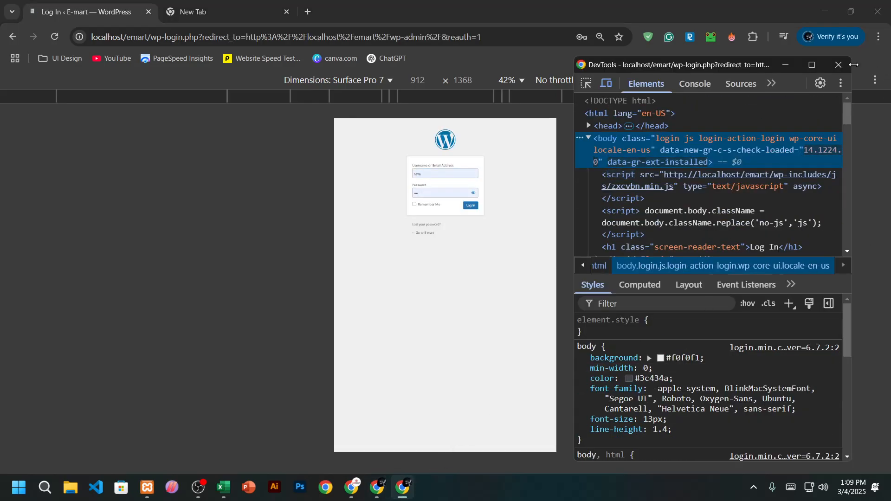
{"action": "left_click", "coordinate": [846, 66]}
{"action": "left_click", "coordinate": [497, 284]}
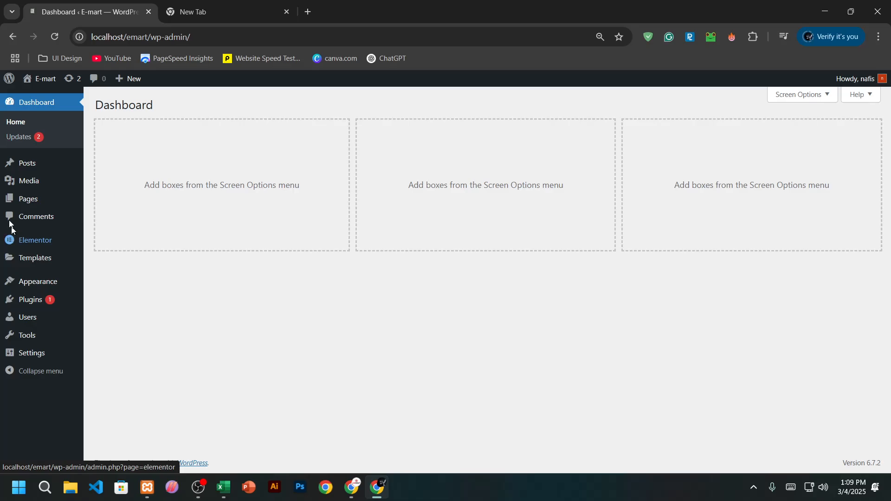
Open Elementor's Theme Builder and show the Header site parts
{"action": "mouse_move", "coordinate": [2, 167]}
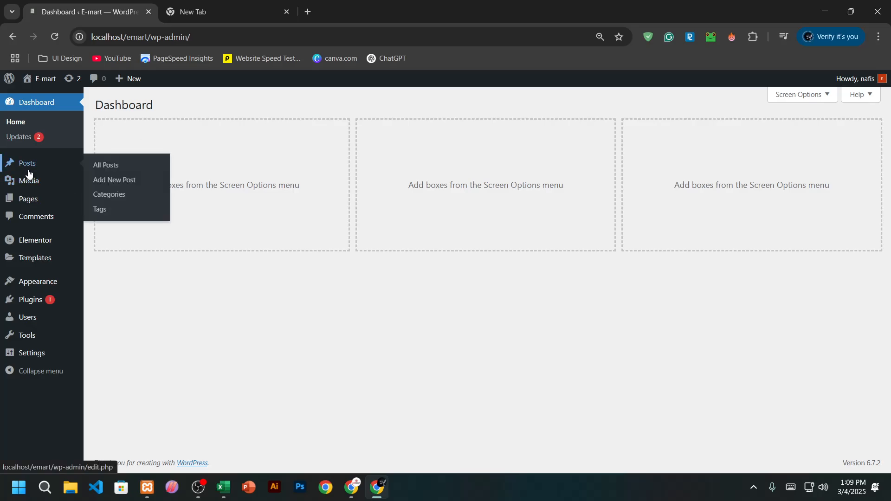
{"action": "mouse_move", "coordinate": [25, 343]}
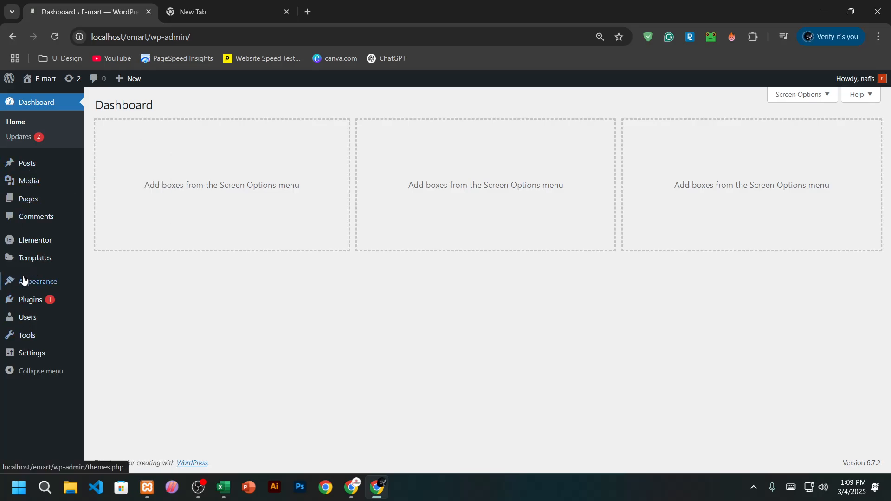
{"action": "mouse_move", "coordinate": [24, 282]}
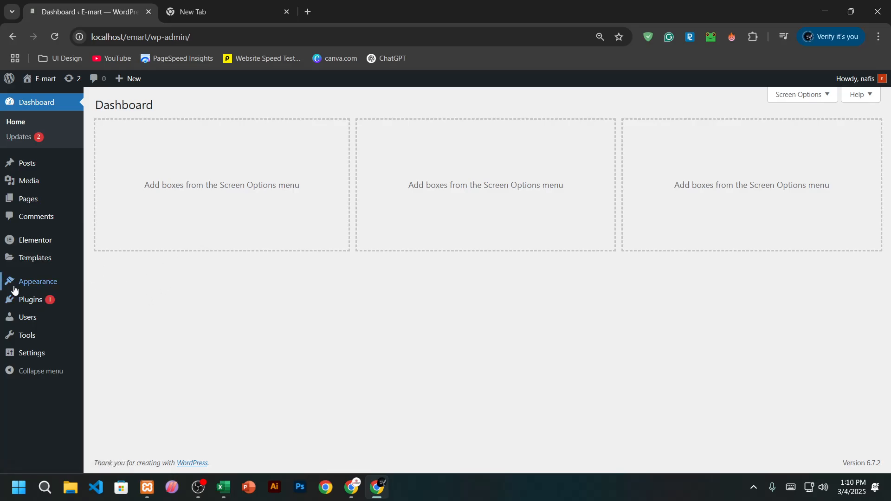
{"action": "mouse_move", "coordinate": [14, 240]}
{"action": "mouse_move", "coordinate": [41, 247]}
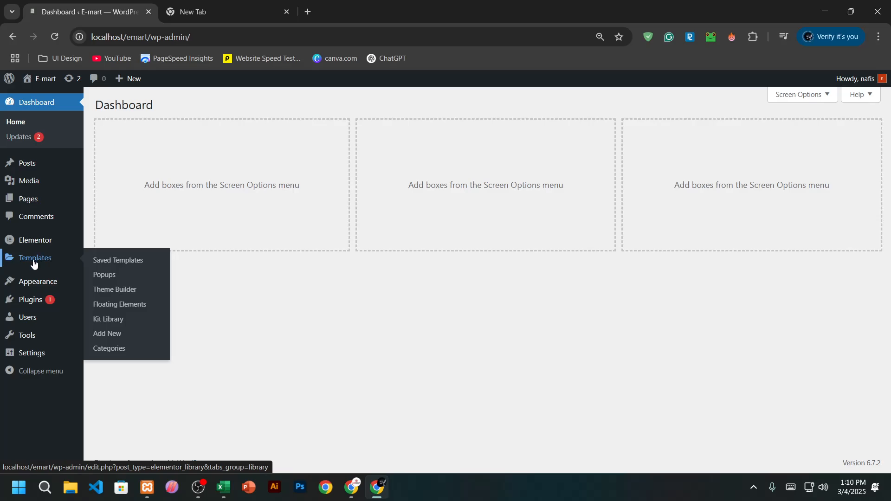
{"action": "left_click", "coordinate": [114, 297]}
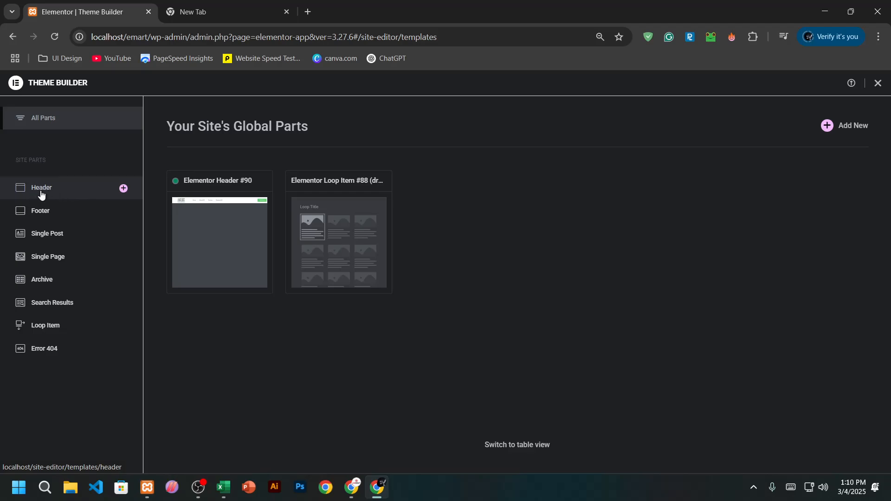
{"action": "left_click", "coordinate": [68, 195]}
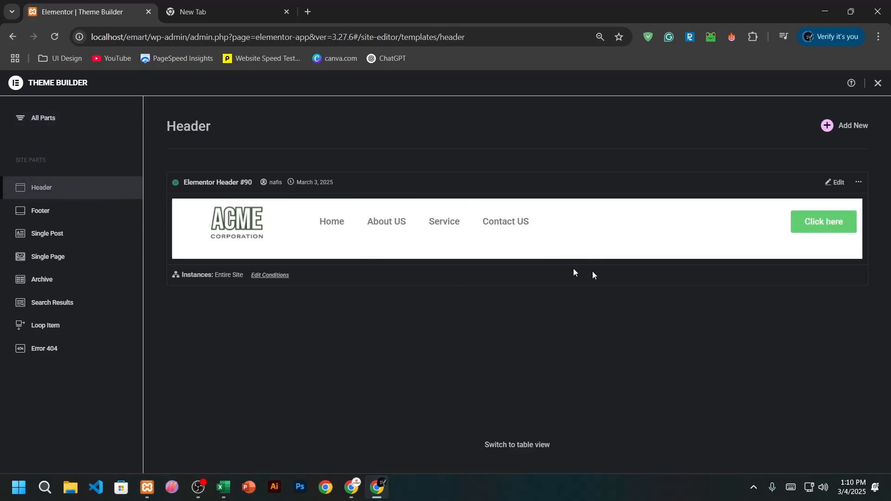
Move the existing Elementor Header #90 template to the trash
{"action": "left_click", "coordinate": [859, 183]}
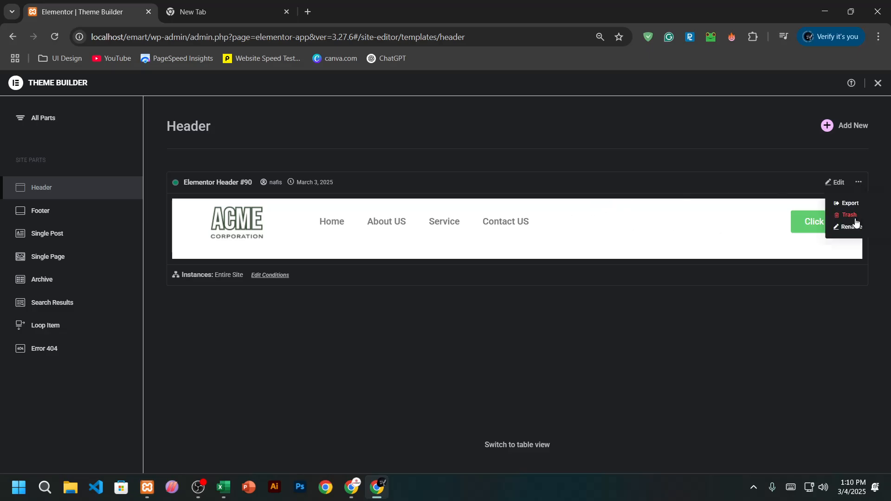
{"action": "left_click", "coordinate": [855, 219]}
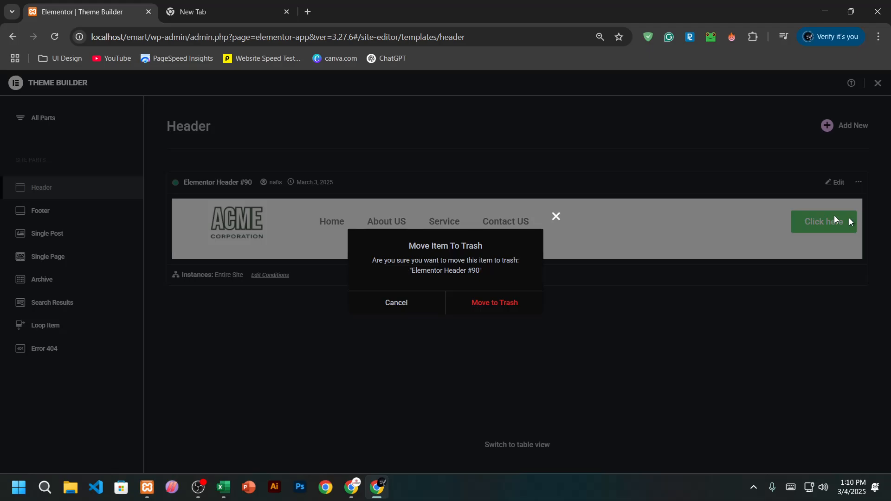
{"action": "left_click", "coordinate": [492, 316]}
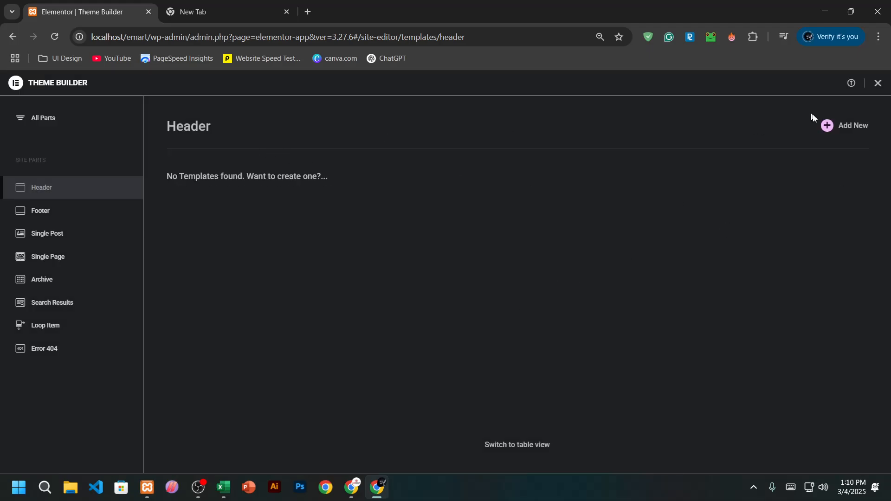
Create a new header template, dismiss the block library, and add an empty container to the canvas
{"action": "left_click", "coordinate": [848, 127]}
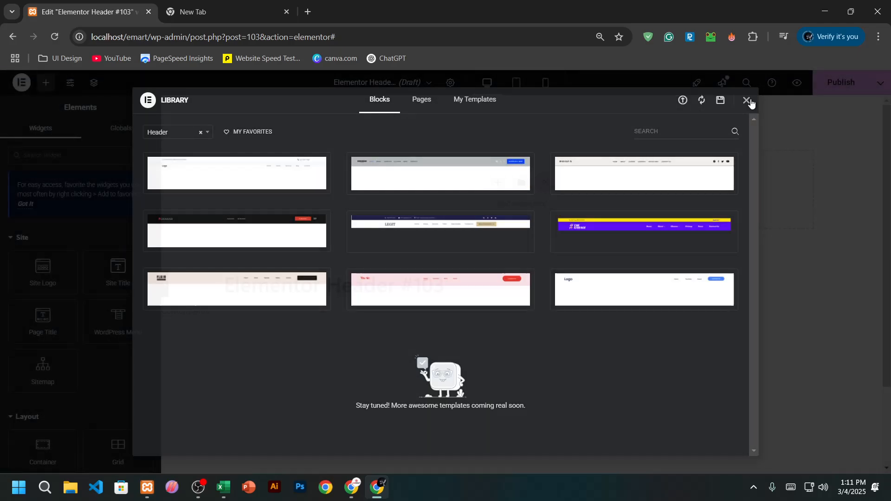
{"action": "left_click", "coordinate": [746, 100]}
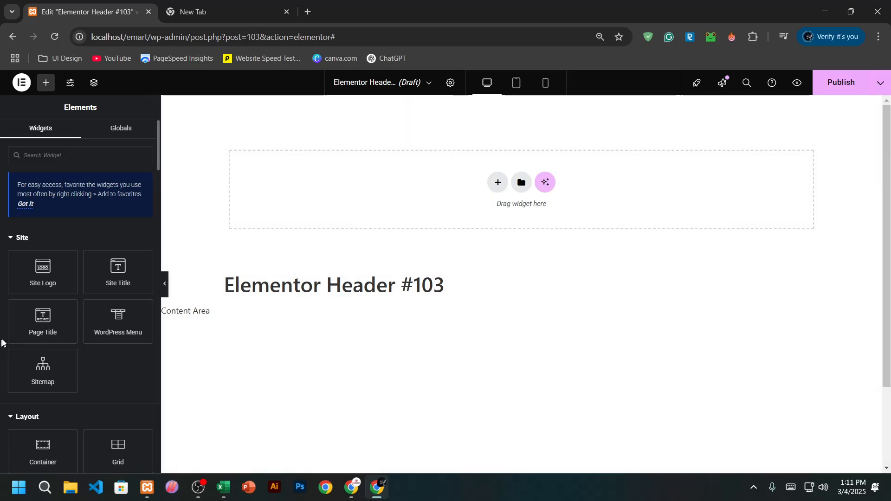
{"action": "left_click_drag", "start_coordinate": [113, 388], "coordinate": [409, 177]}
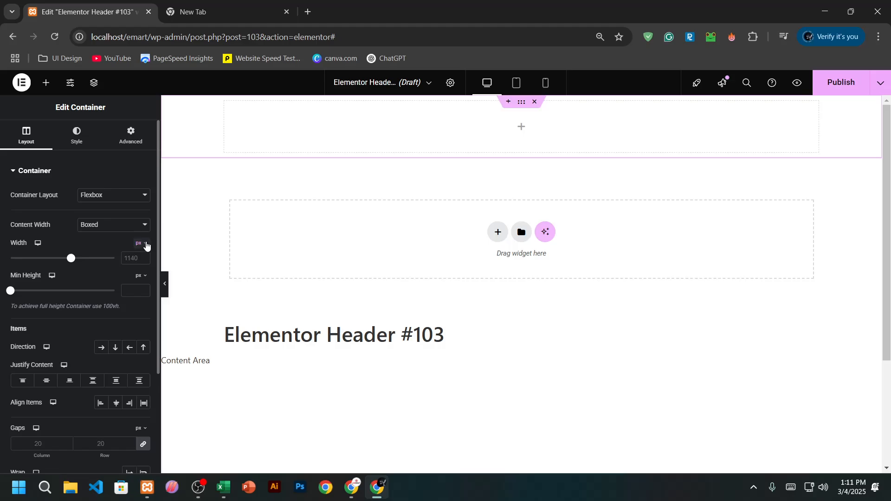
Switch the header container's width unit to percent and set its boxed content width to 100%
{"action": "left_click", "coordinate": [141, 243]}
{"action": "left_click", "coordinate": [141, 262]}
{"action": "mouse_move", "coordinate": [114, 265]}
{"action": "left_mouse_down"}
{"action": "mouse_move", "coordinate": [77, 260]}
{"action": "mouse_move", "coordinate": [116, 259]}
{"action": "left_mouse_up"}
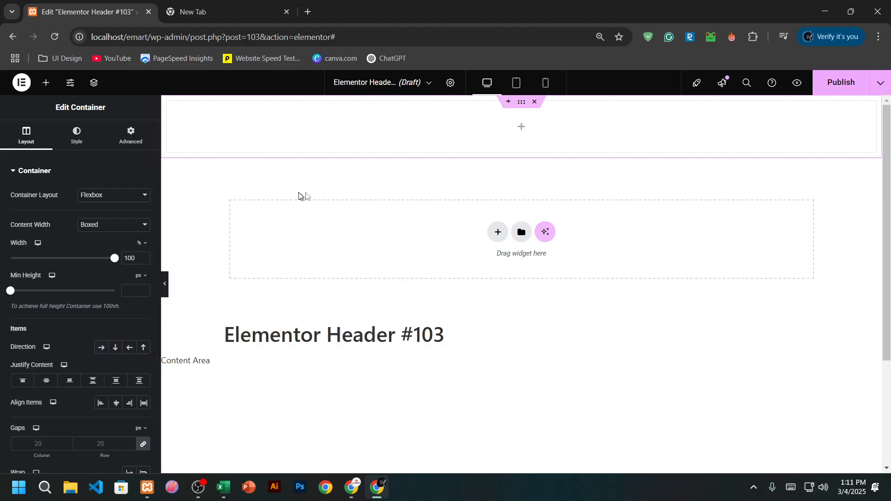
Lay out the header container as a horizontal row with centred justification and alignment, 0 px gaps and no wrapping
{"action": "left_click", "coordinate": [101, 351]}
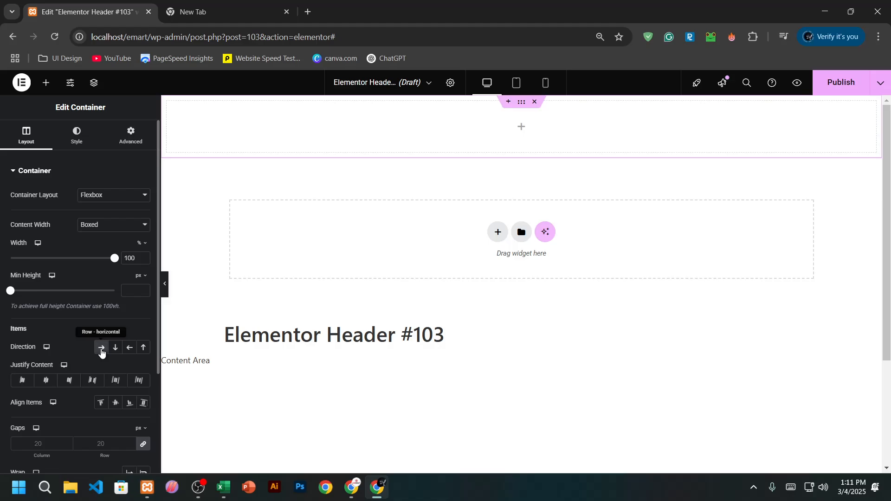
{"action": "left_click", "coordinate": [47, 380]}
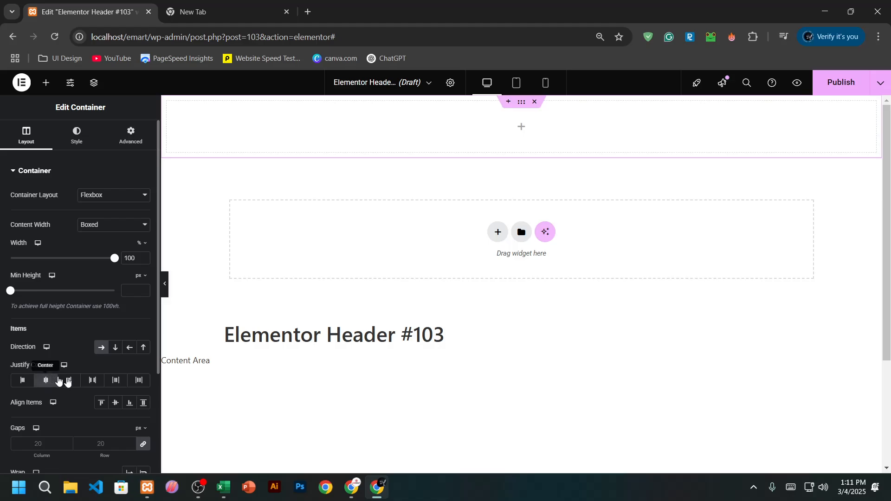
{"action": "left_click", "coordinate": [118, 407]}
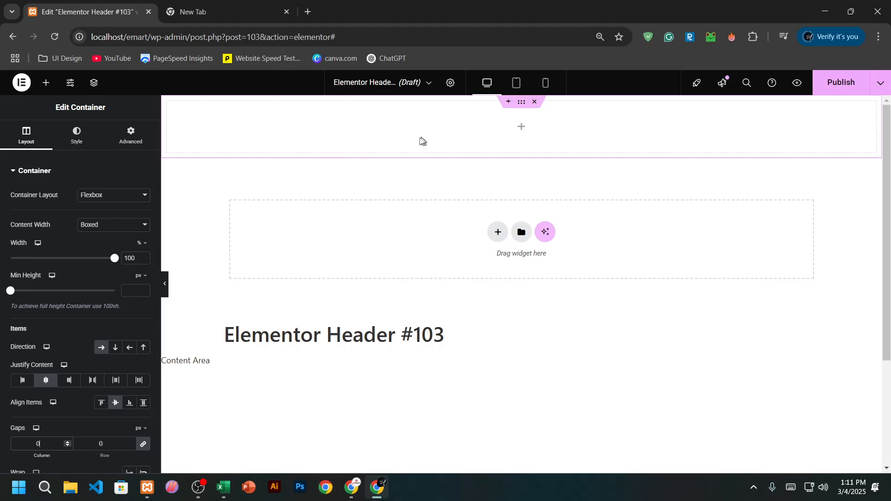
{"action": "scroll", "coordinate": [112, 288], "scroll_direction": "down", "scroll_amount": 3}
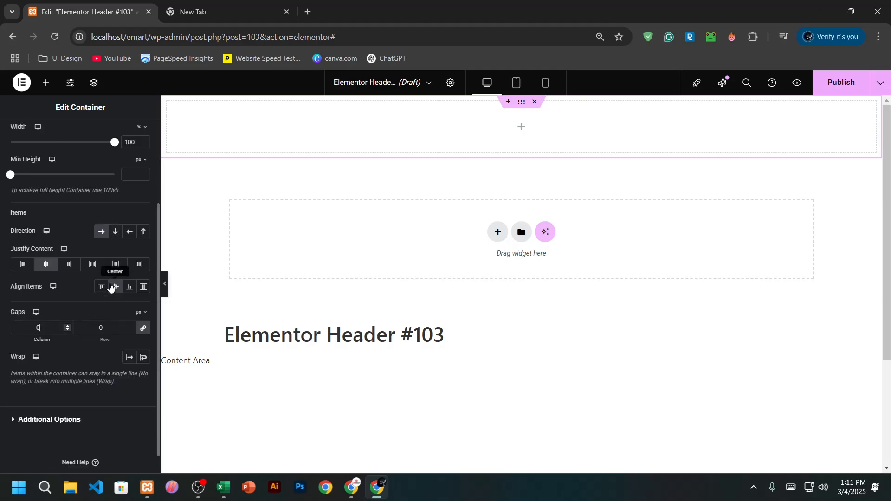
{"action": "left_click", "coordinate": [126, 362]}
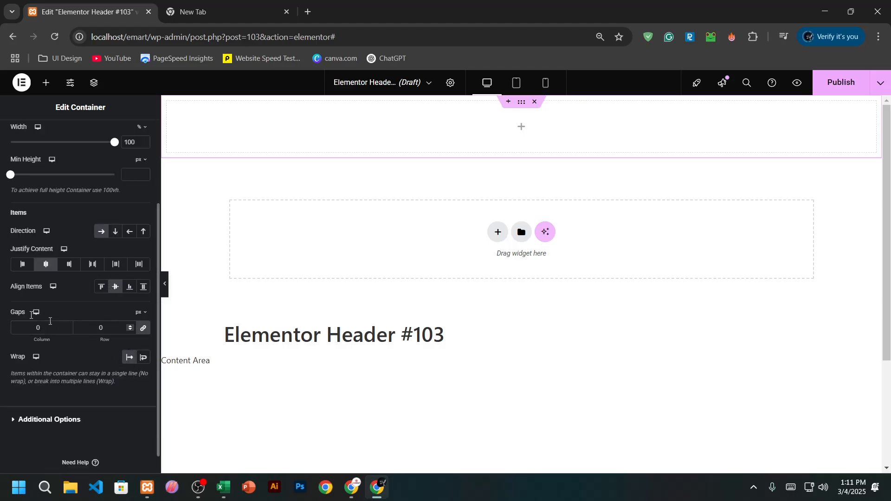
Set the header container's margin and padding to 0 px on all sides and its self-alignment to center
{"action": "scroll", "coordinate": [14, 288], "scroll_direction": "up", "scroll_amount": 4}
{"action": "left_click", "coordinate": [91, 139]}
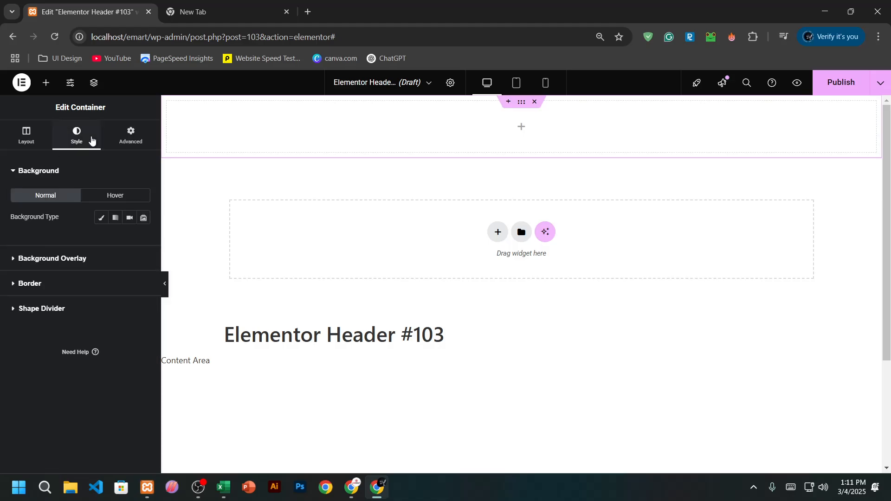
{"action": "left_click", "coordinate": [119, 141]}
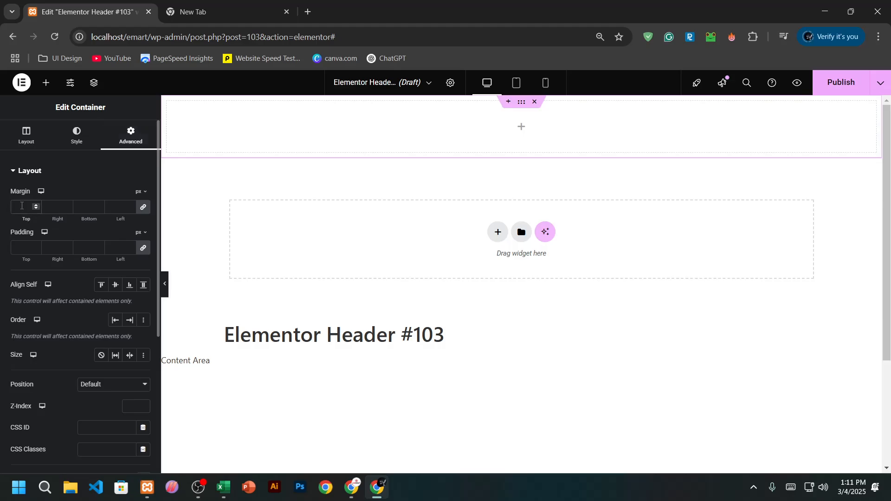
{"action": "left_click", "coordinate": [24, 248]}
{"action": "type", "text": "0"}
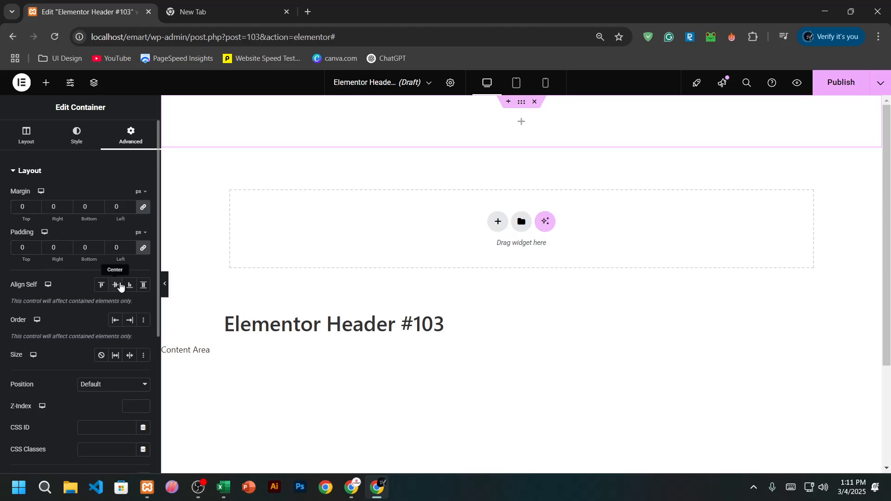
{"action": "left_click", "coordinate": [120, 285]}
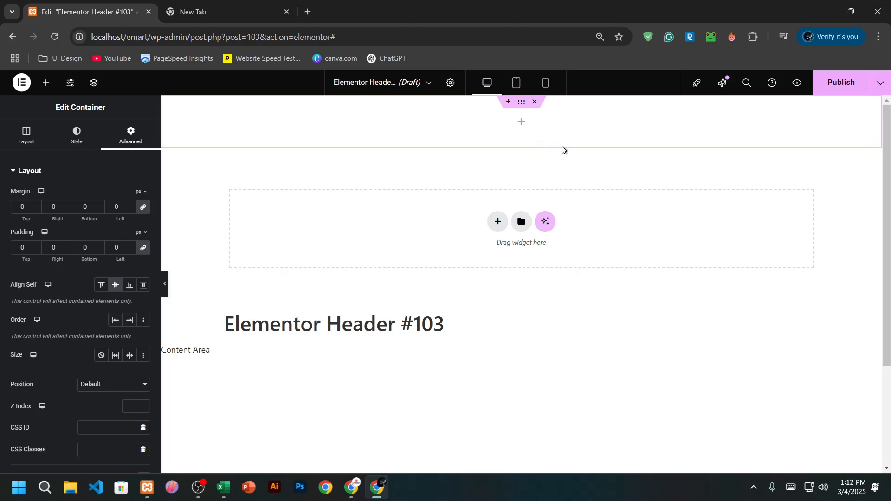
Nest a new container inside the header container and set its width to 20%
{"action": "left_click", "coordinate": [523, 123]}
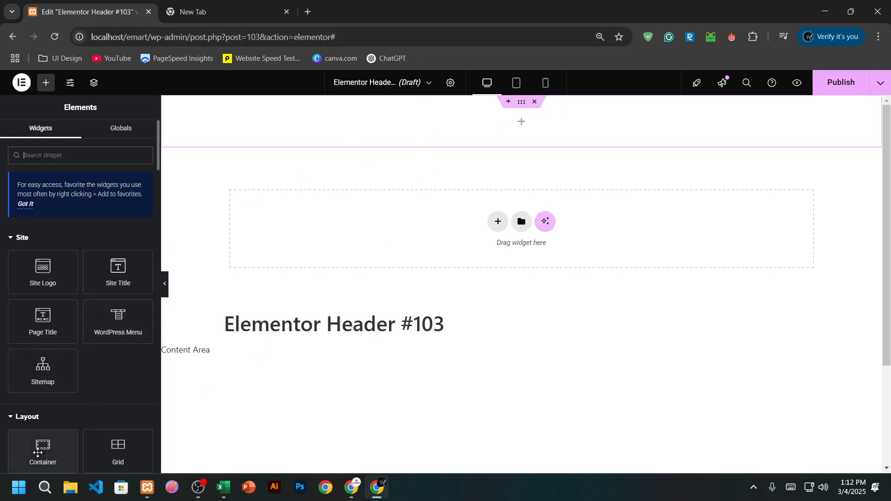
{"action": "left_click_drag", "start_coordinate": [37, 453], "coordinate": [465, 144]}
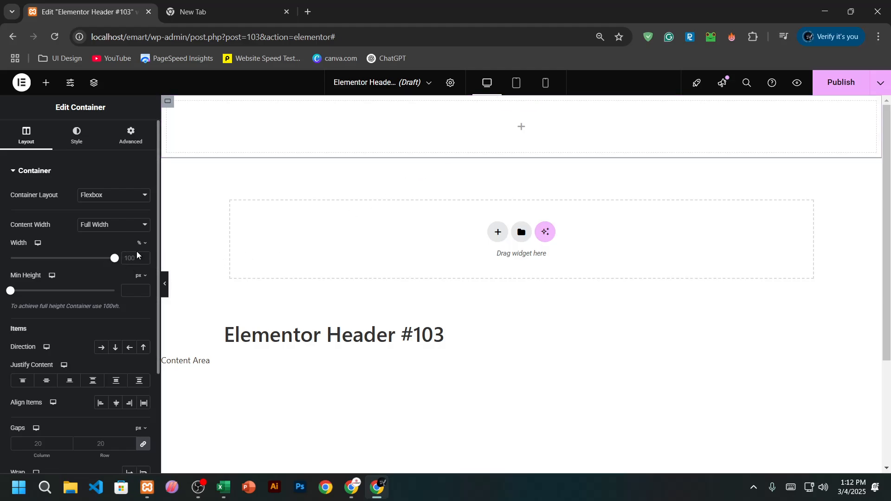
{"action": "left_click_drag", "start_coordinate": [112, 261], "coordinate": [33, 267]}
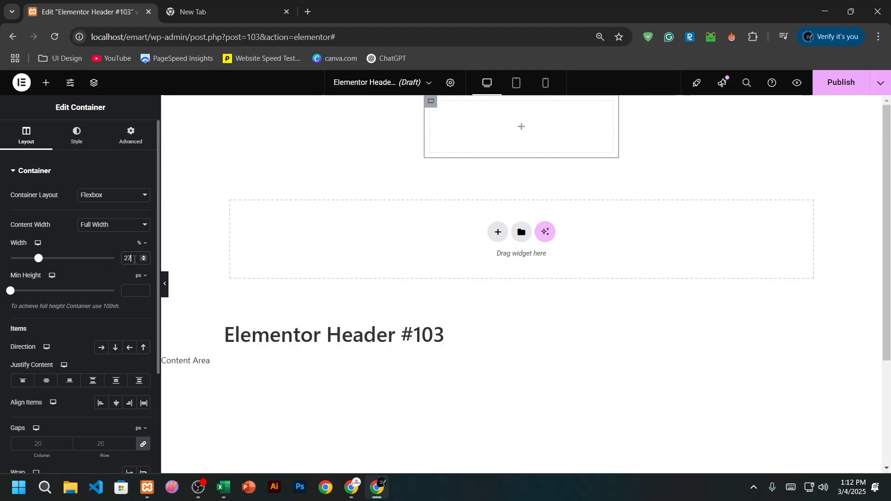
{"action": "key", "text": "BackSpace"}
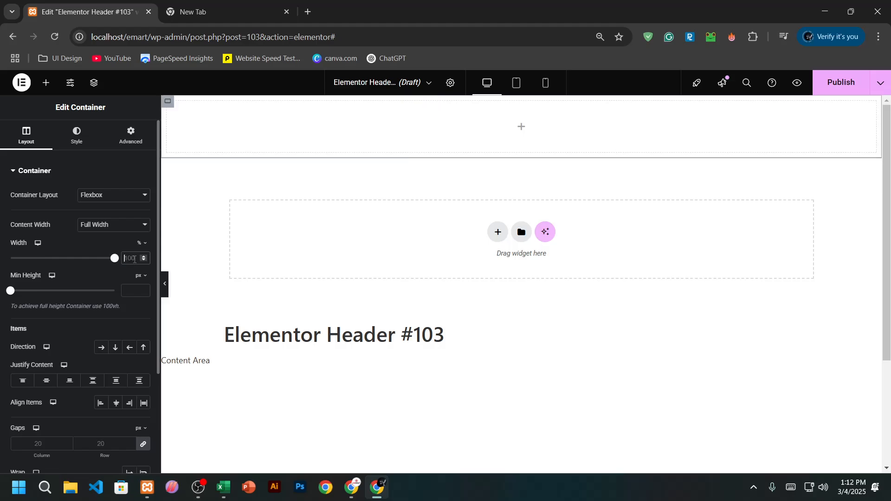
{"action": "type", "text": "20"}
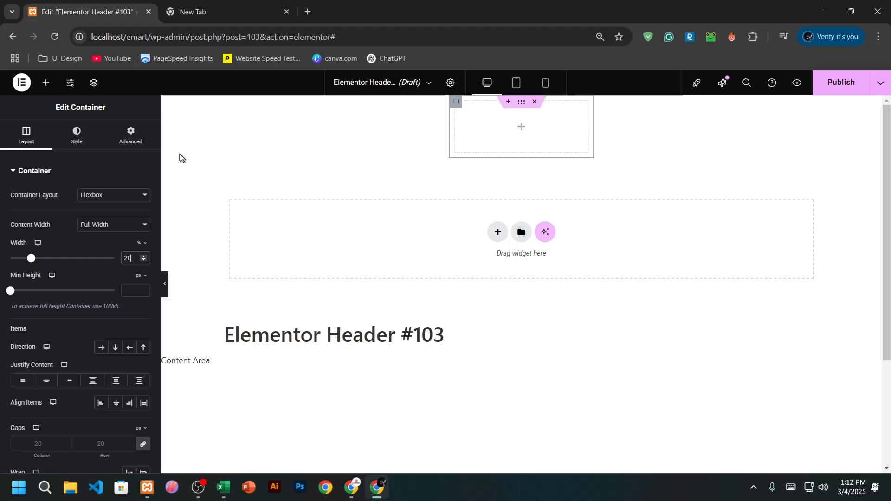
Show the page structure and duplicate the nested container twice to make three side-by-side containers
{"action": "left_click", "coordinate": [94, 84]}
{"action": "left_click_drag", "start_coordinate": [815, 135], "coordinate": [353, 207]}
{"action": "right_click", "coordinate": [338, 238]}
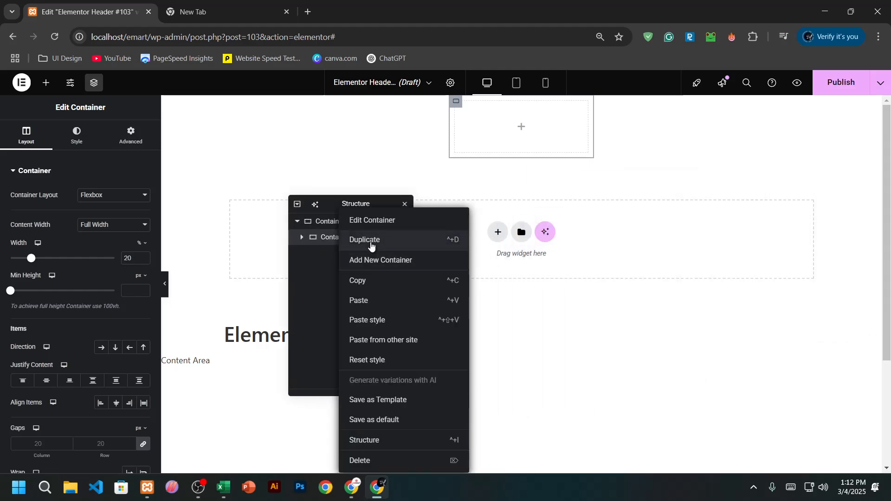
{"action": "left_click", "coordinate": [368, 242]}
{"action": "right_click", "coordinate": [337, 240]}
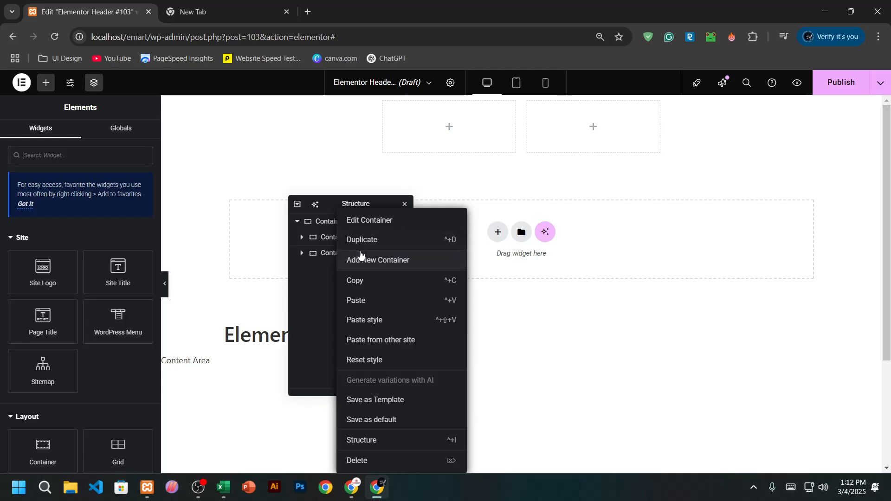
{"action": "left_click", "coordinate": [369, 241]}
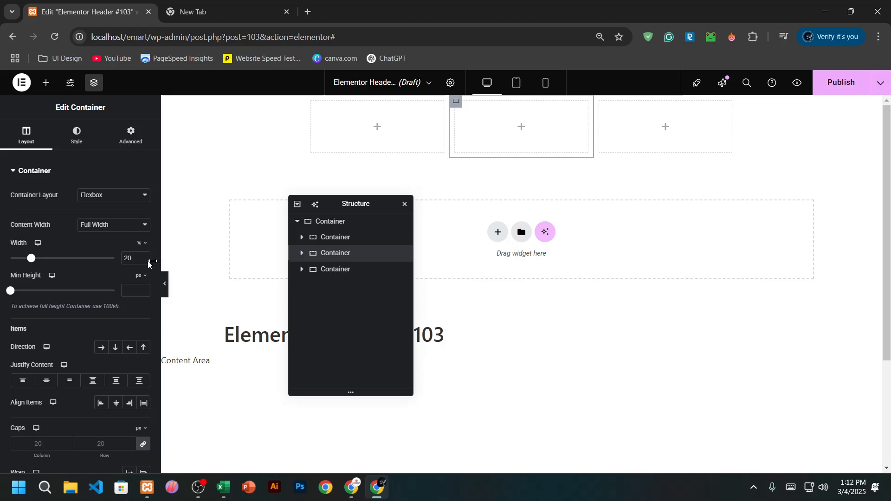
Set the middle nested container's width to 60%
{"action": "left_click", "coordinate": [133, 262]}
{"action": "key", "text": "BackSpace"}
{"action": "key", "text": "BackSpace"}
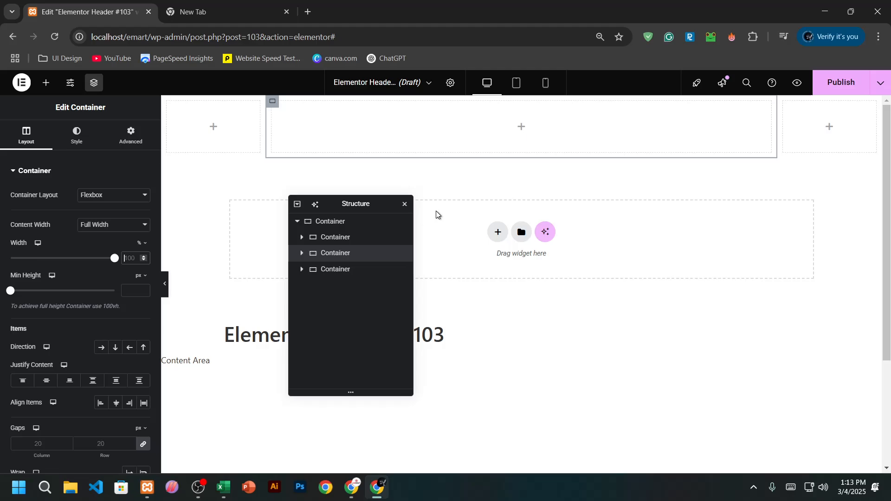
{"action": "type", "text": "60"}
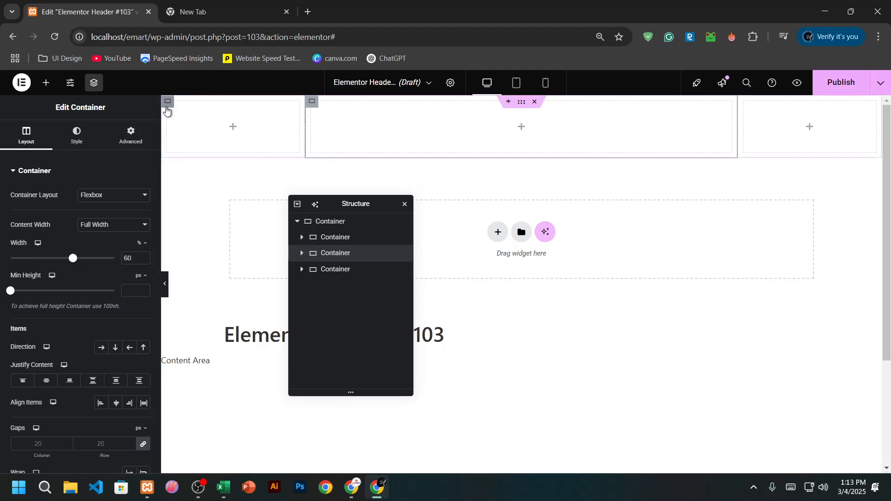
Center the left nested container's content with Justify Content and Align Items, and set its column and row gaps to 0 px
{"action": "left_click", "coordinate": [171, 116]}
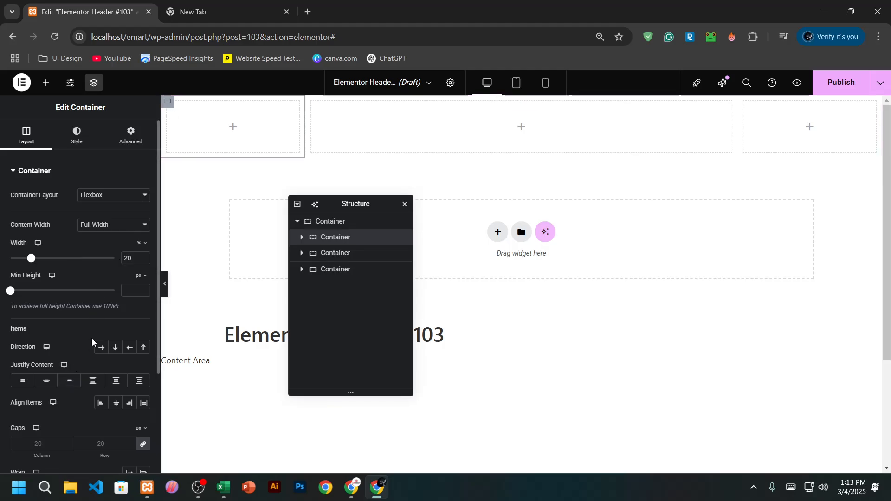
{"action": "left_click", "coordinate": [46, 381]}
{"action": "left_click", "coordinate": [115, 404]}
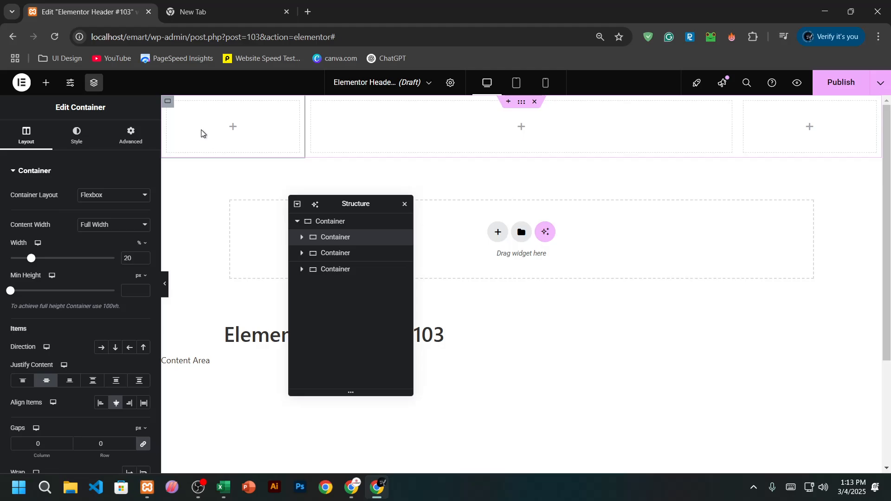
Give the middle nested container centred justification and item alignment, with 0 px column and row gaps
{"action": "left_click", "coordinate": [522, 130]}
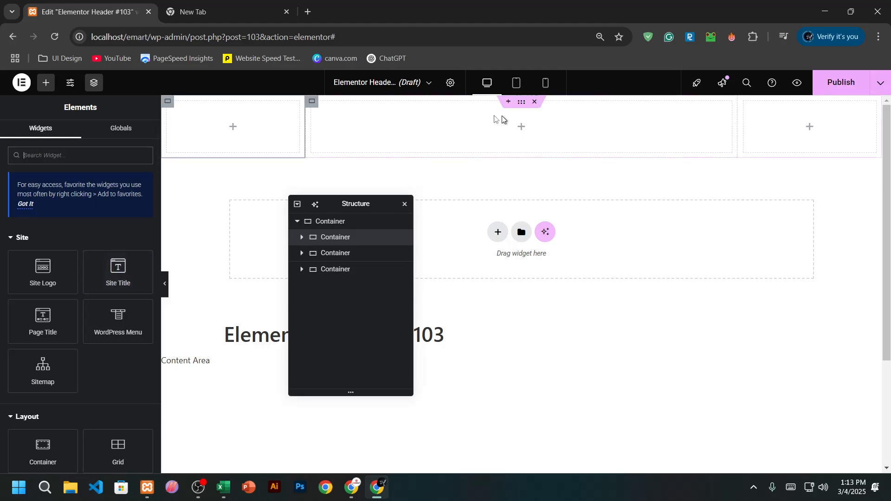
{"action": "left_click", "coordinate": [314, 109]}
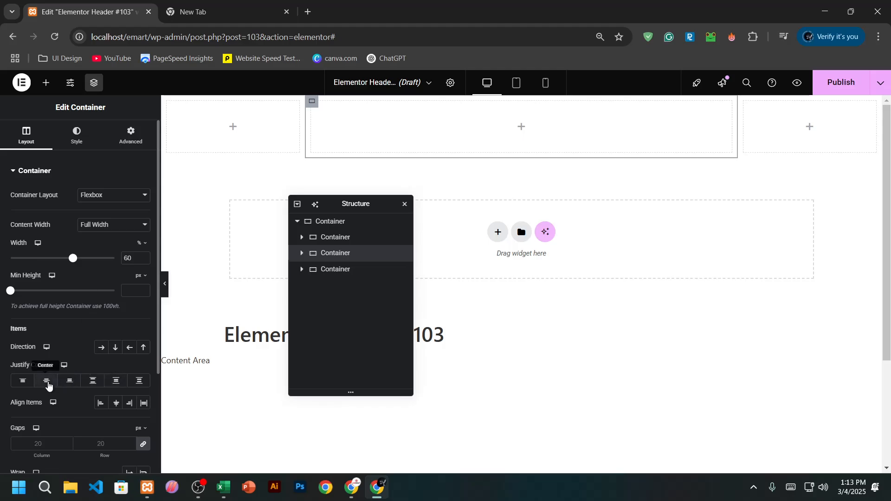
{"action": "left_click", "coordinate": [47, 381]}
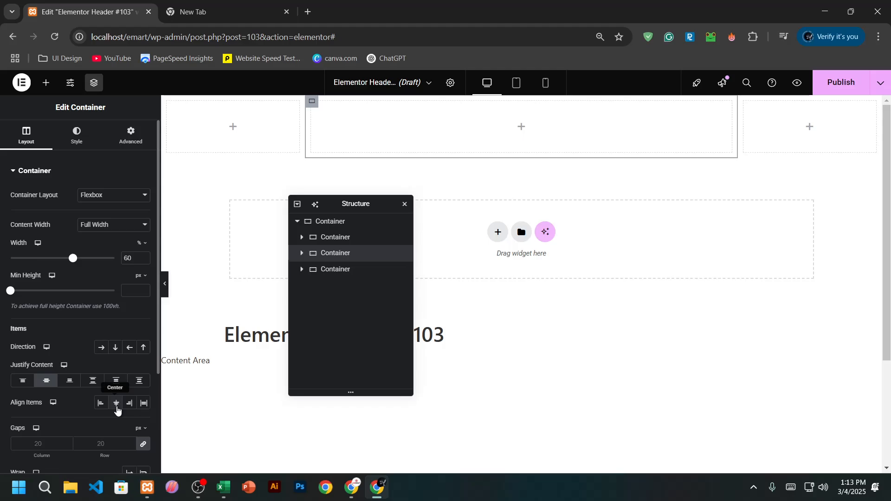
{"action": "left_click", "coordinate": [117, 406]}
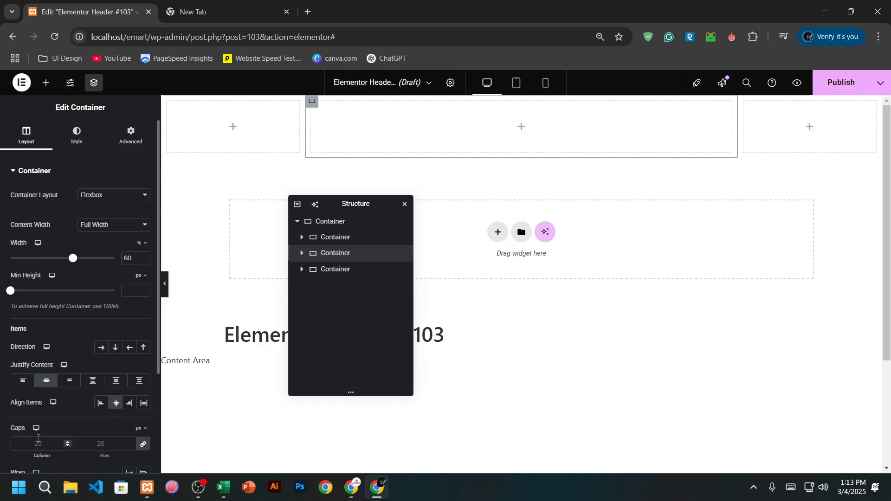
{"action": "left_click", "coordinate": [38, 442]}
{"action": "type", "text": "0"}
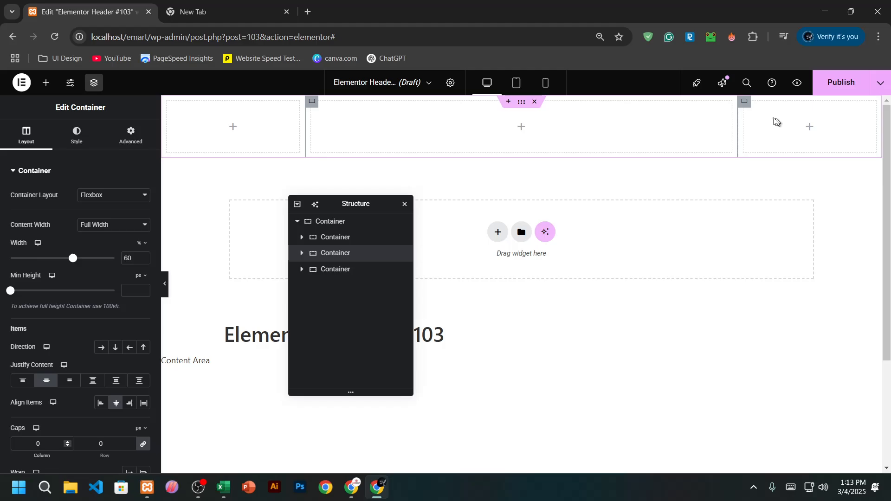
Apply centred justification, centred item alignment and 0 px gaps to the right nested container
{"action": "left_click", "coordinate": [744, 100]}
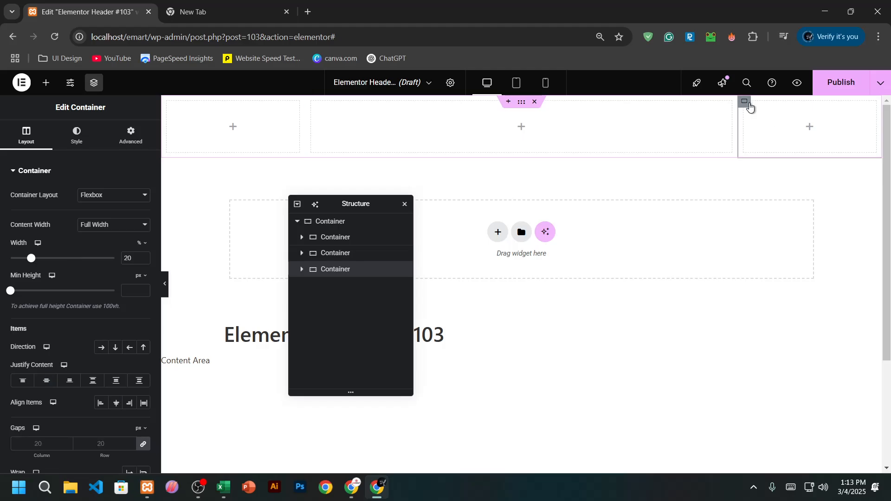
{"action": "left_click", "coordinate": [46, 381]}
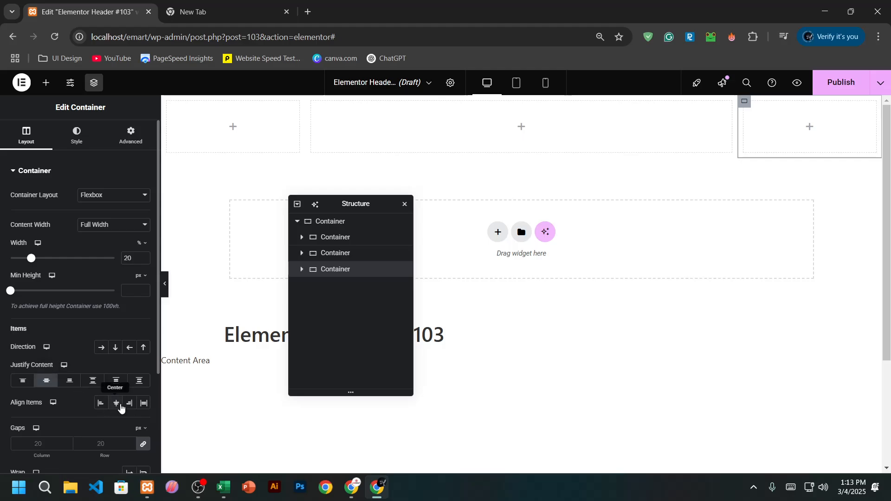
{"action": "left_click", "coordinate": [116, 403]}
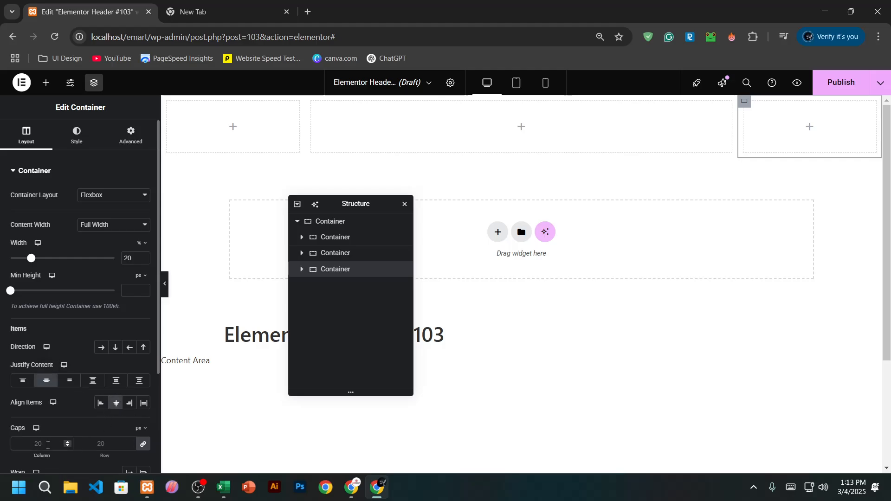
{"action": "left_click", "coordinate": [47, 445]}
{"action": "type", "text": "0"}
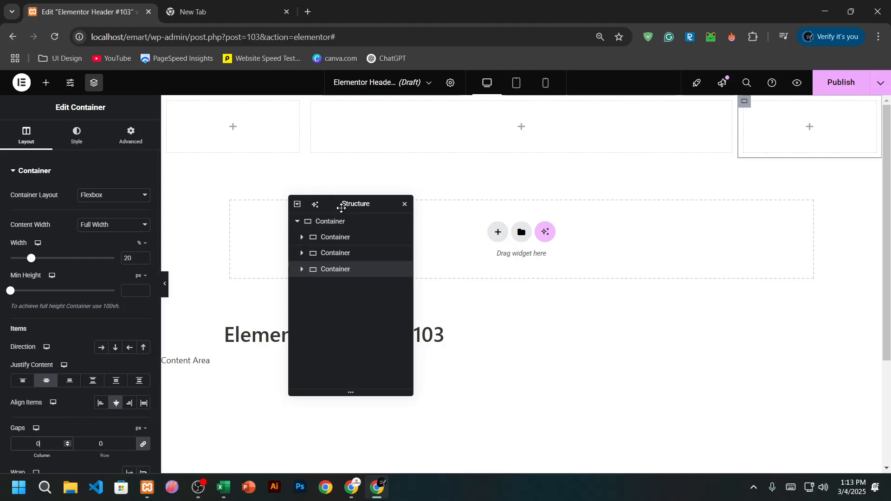
Move the structure view out of the way and check the parent container's layout settings
{"action": "left_click_drag", "start_coordinate": [342, 208], "coordinate": [637, 216]}
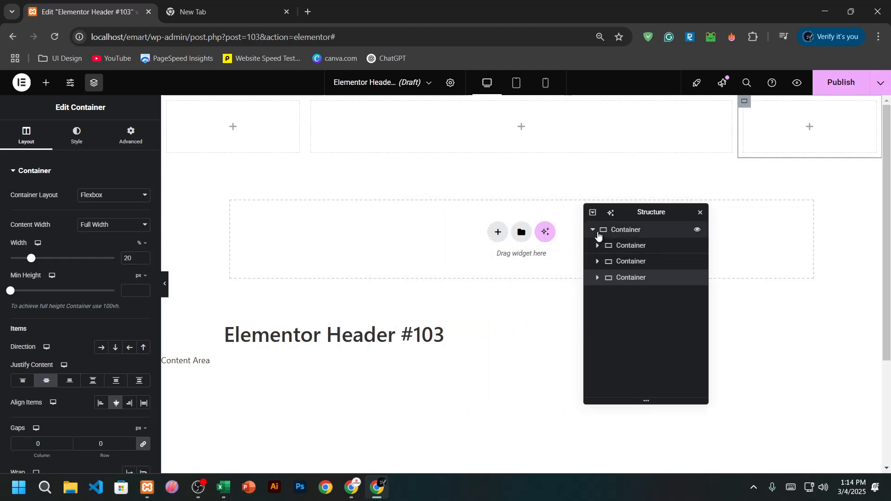
{"action": "left_click", "coordinate": [599, 235]}
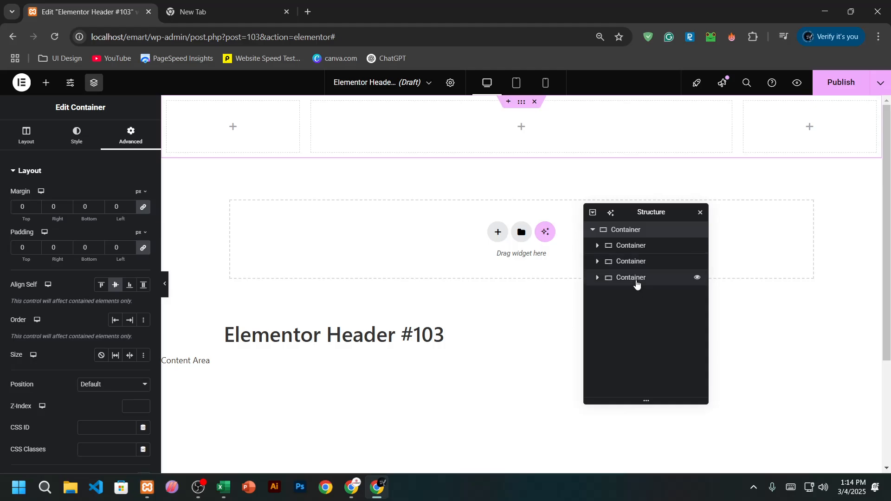
{"action": "left_click", "coordinate": [21, 141]}
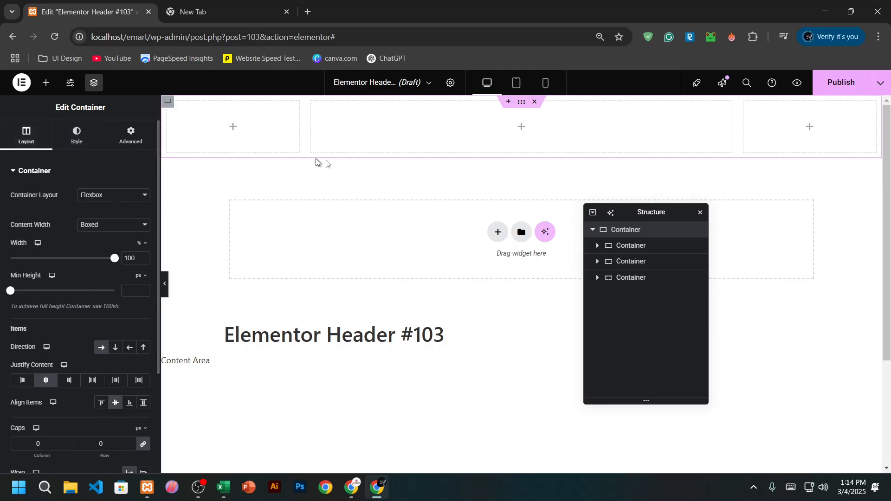
Add a Site Logo widget to the left nested container and check its source image in the Site Identity settings
{"action": "left_click", "coordinate": [234, 130]}
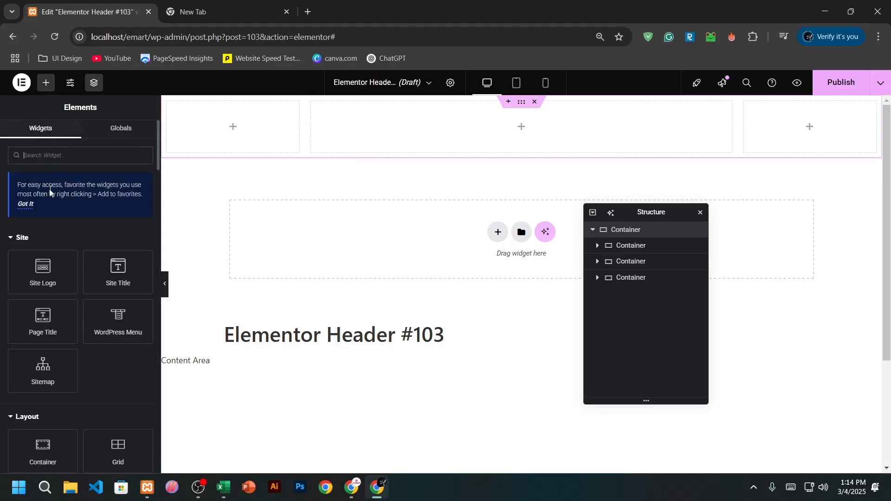
{"action": "left_click_drag", "start_coordinate": [45, 268], "coordinate": [232, 130]}
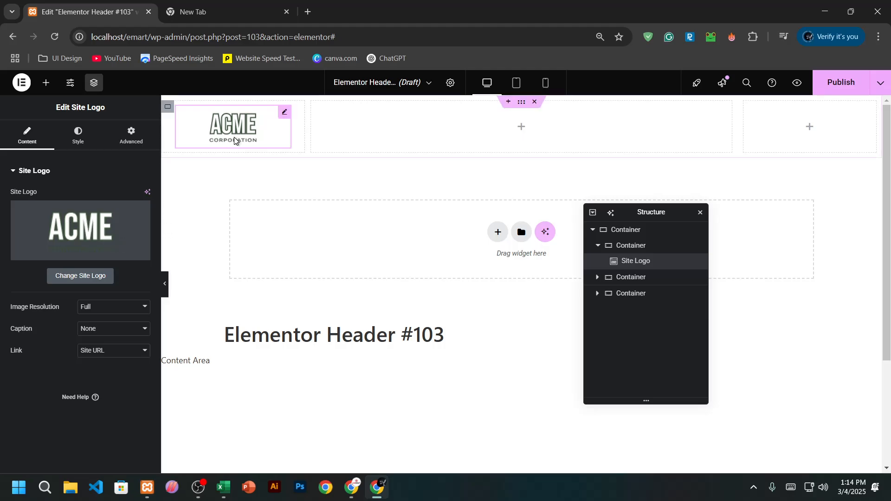
{"action": "left_click", "coordinate": [80, 278]}
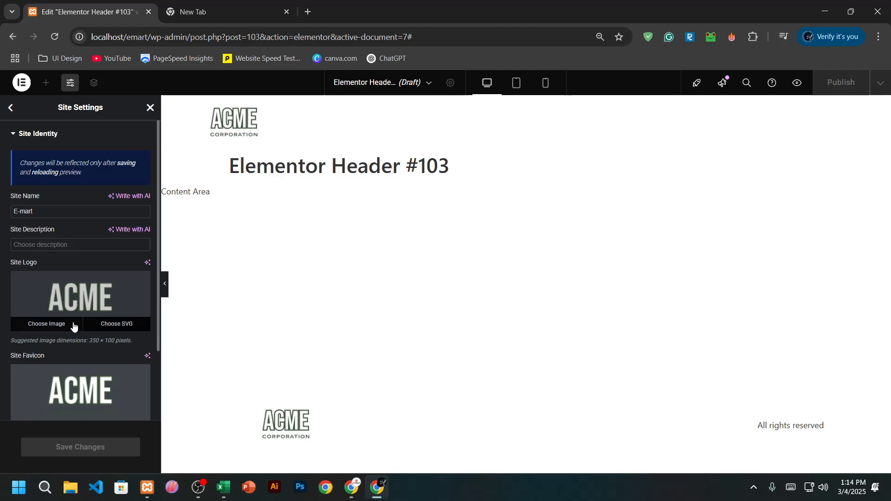
{"action": "left_click", "coordinate": [57, 325]}
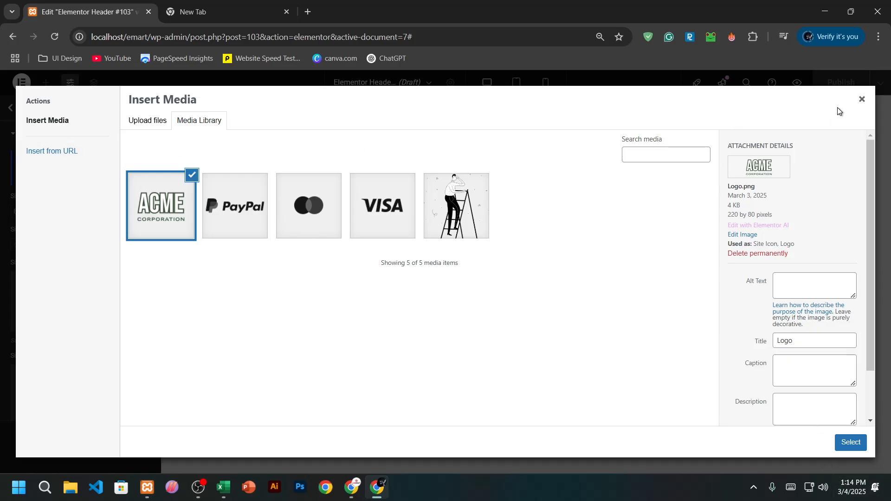
{"action": "left_click", "coordinate": [862, 100]}
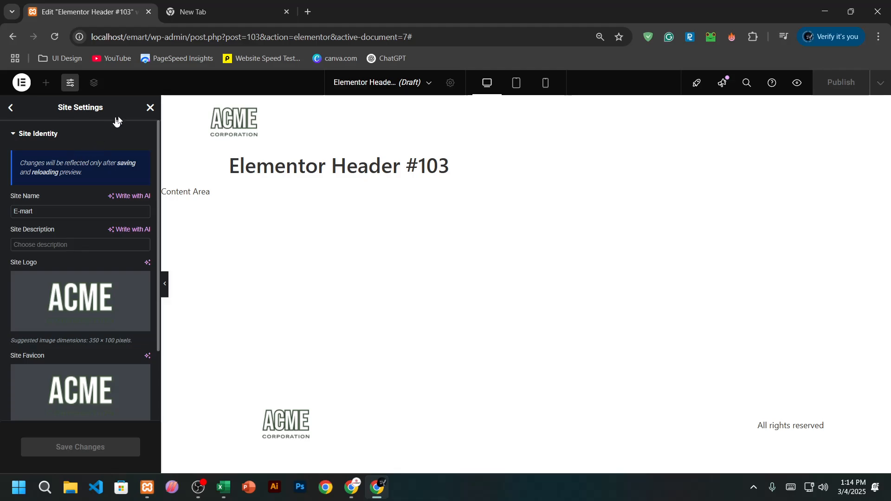
{"action": "left_click", "coordinate": [150, 108]}
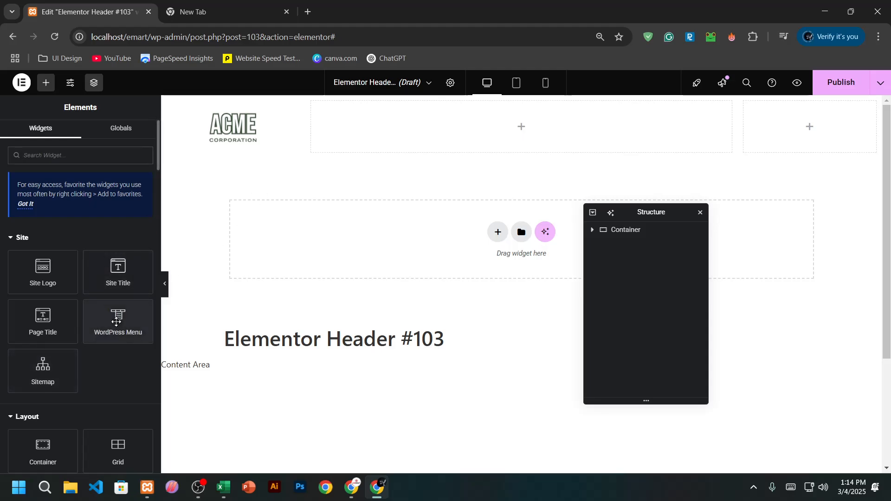
Place a WordPress Menu widget in the middle nested container and a Button widget in the right one
{"action": "left_click_drag", "start_coordinate": [118, 320], "coordinate": [489, 129]}
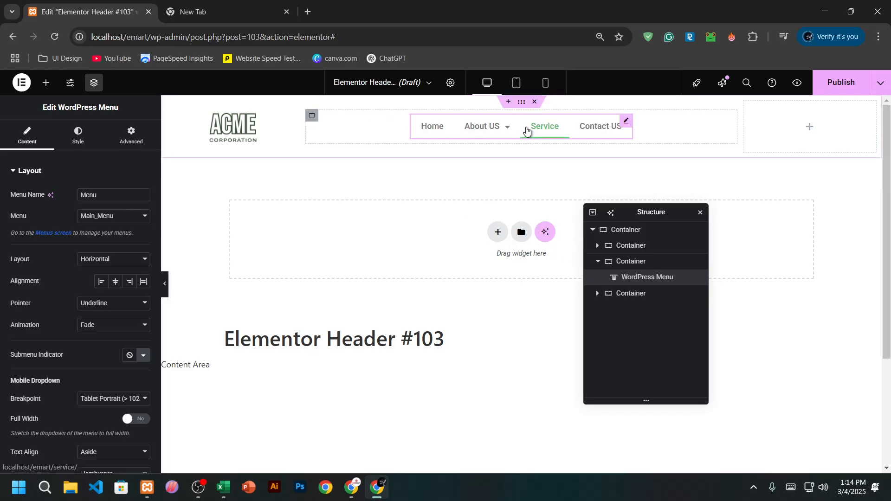
{"action": "mouse_move", "coordinate": [504, 134]}
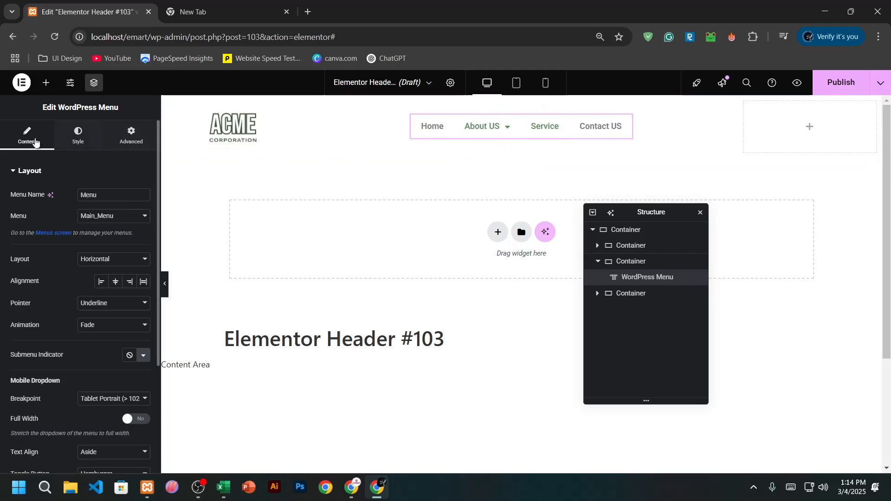
{"action": "left_click", "coordinate": [46, 83]}
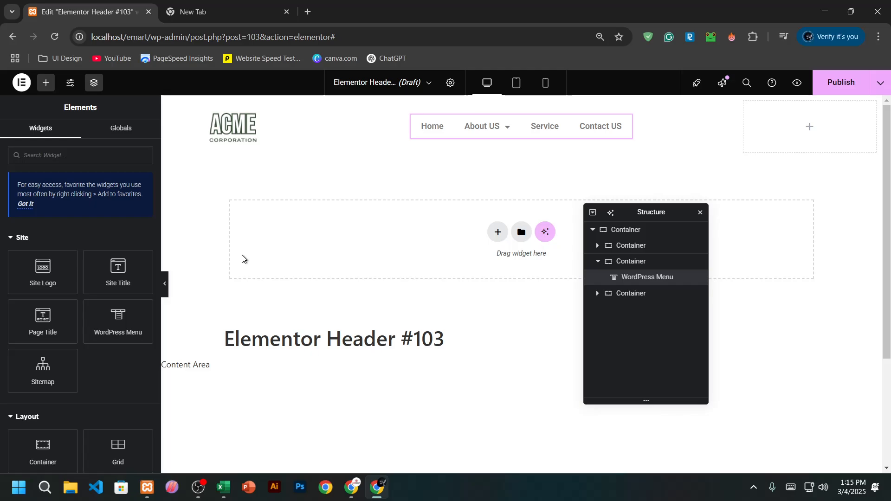
{"action": "scroll", "coordinate": [72, 383], "scroll_direction": "down", "scroll_amount": 4}
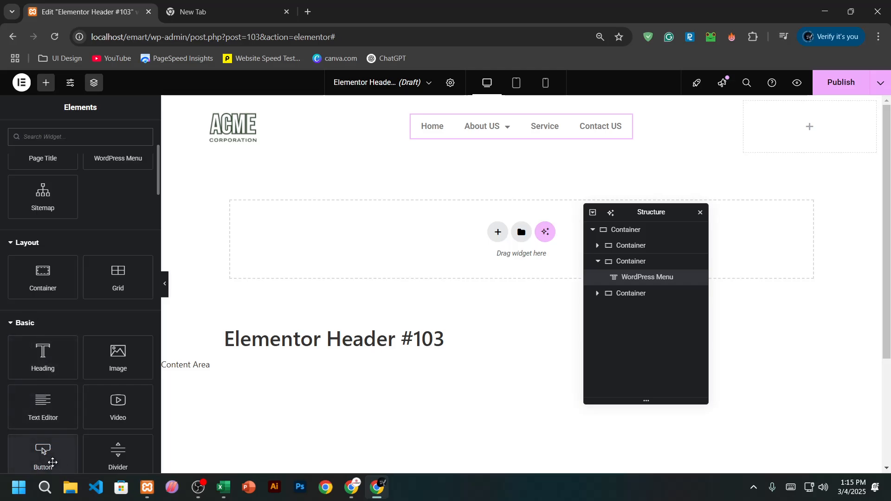
{"action": "left_click_drag", "start_coordinate": [52, 462], "coordinate": [851, 136]}
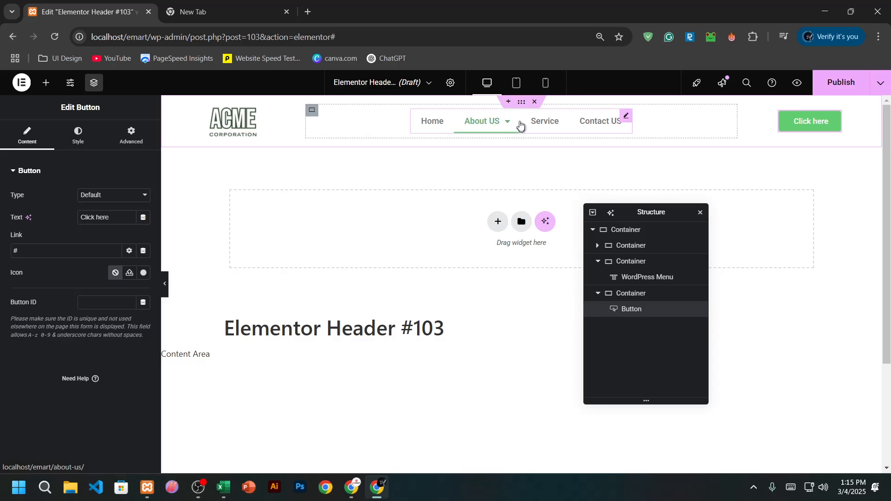
{"action": "left_click", "coordinate": [513, 126]}
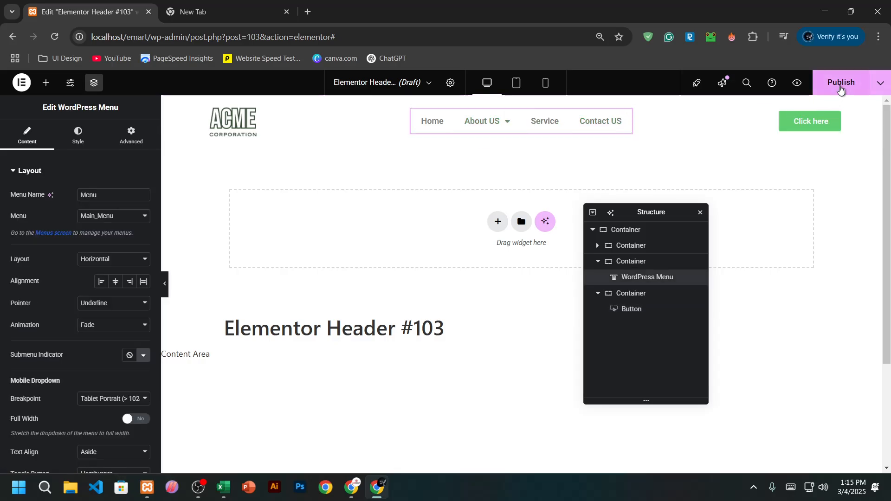
Publish the header template with a single display condition, Include Entire Site
{"action": "left_click", "coordinate": [840, 85]}
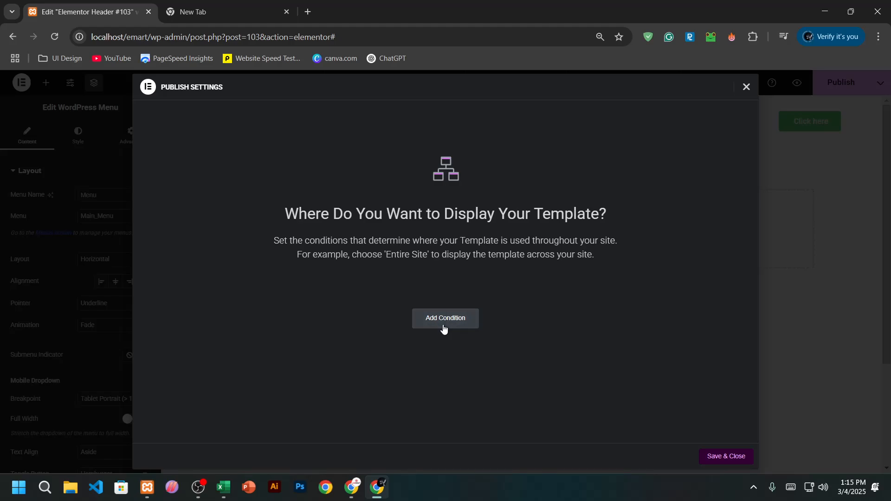
{"action": "left_click", "coordinate": [473, 318]}
{"action": "left_click", "coordinate": [314, 304]}
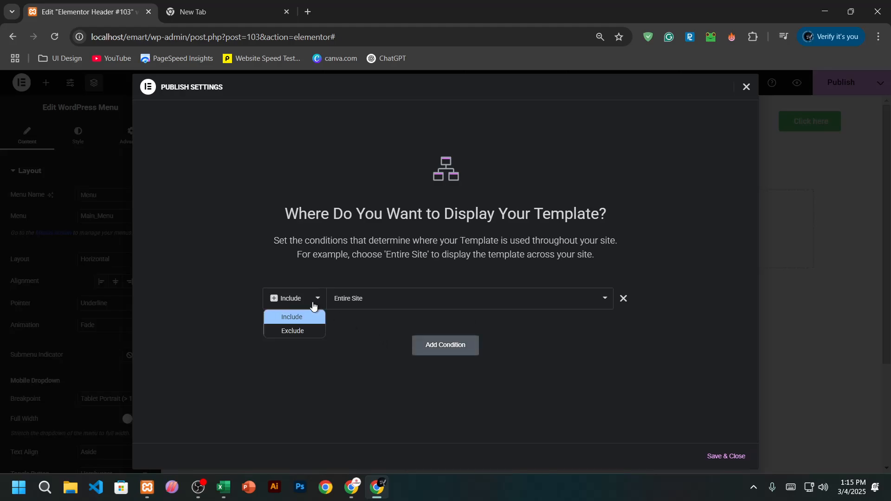
{"action": "left_click", "coordinate": [301, 323]}
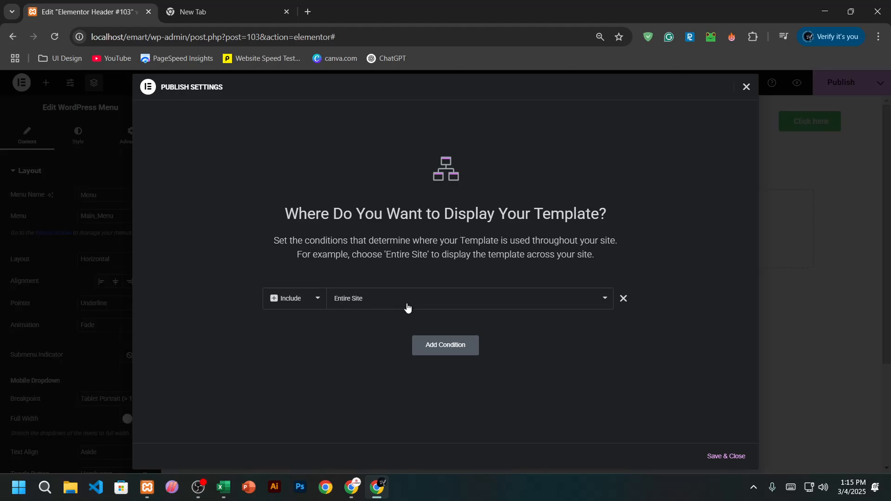
{"action": "left_click", "coordinate": [407, 308]}
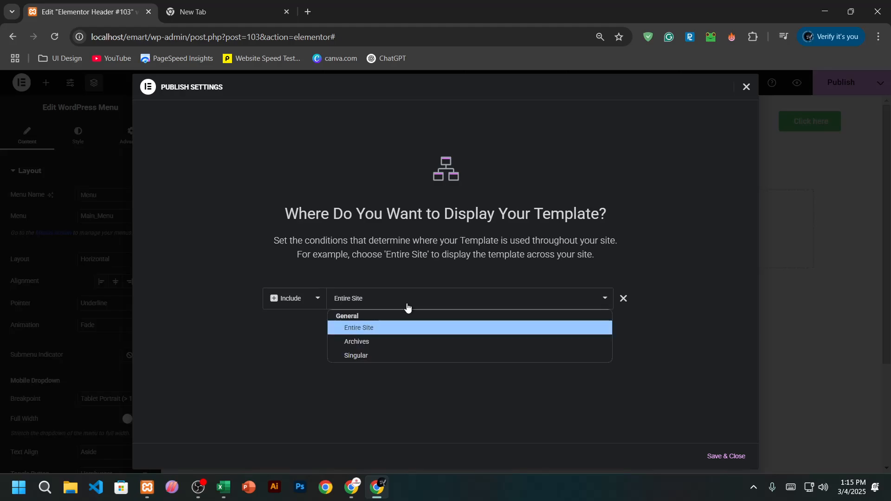
{"action": "left_click", "coordinate": [376, 329]}
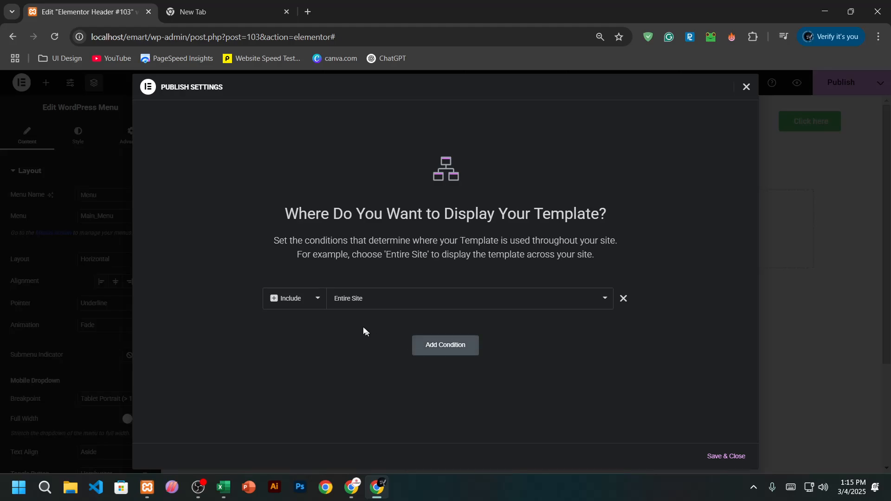
{"action": "left_click", "coordinate": [462, 347]}
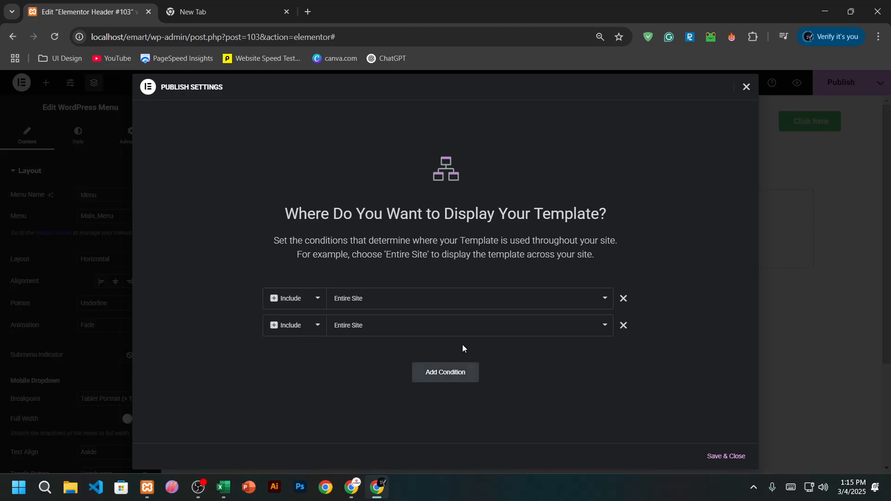
{"action": "left_click", "coordinate": [624, 326]}
{"action": "left_click", "coordinate": [716, 461]}
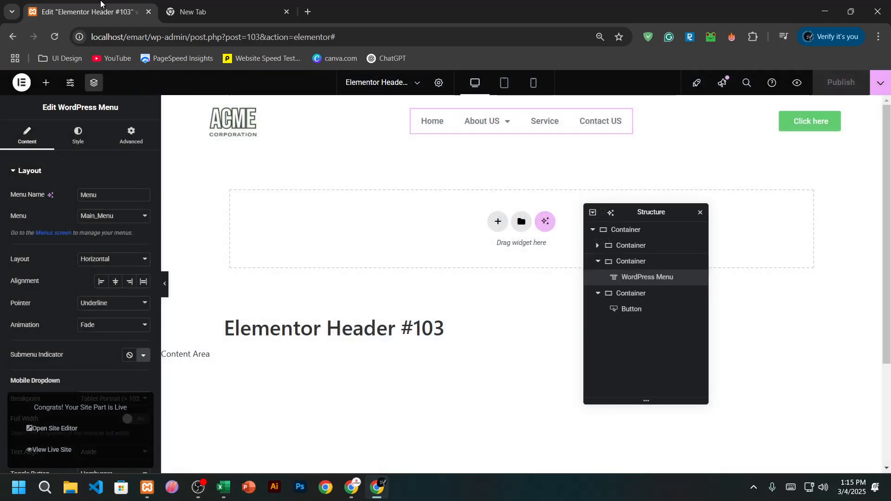
{"action": "left_click", "coordinate": [209, 12]}
{"action": "left_click", "coordinate": [69, 5]}
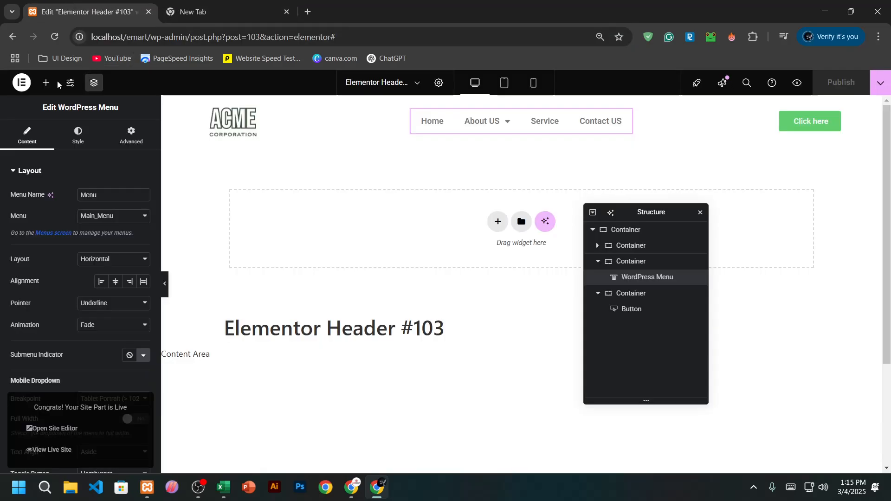
{"action": "right_click", "coordinate": [32, 92]}
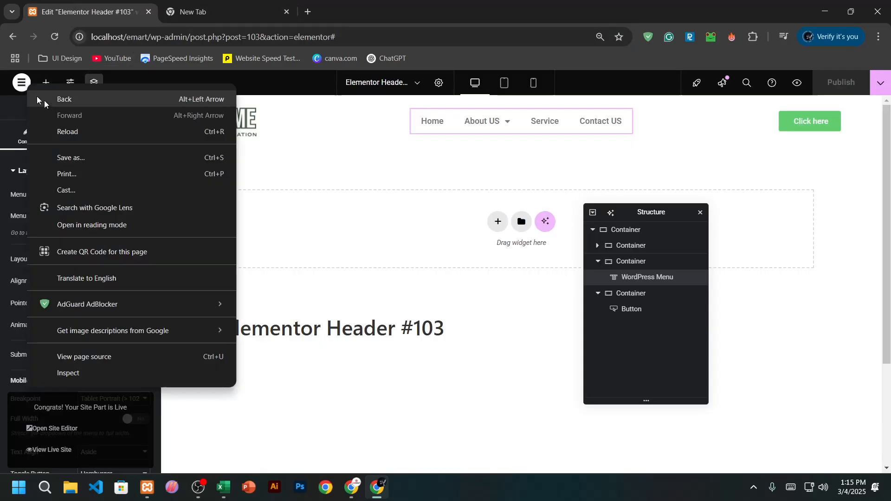
{"action": "left_click", "coordinate": [209, 20]}
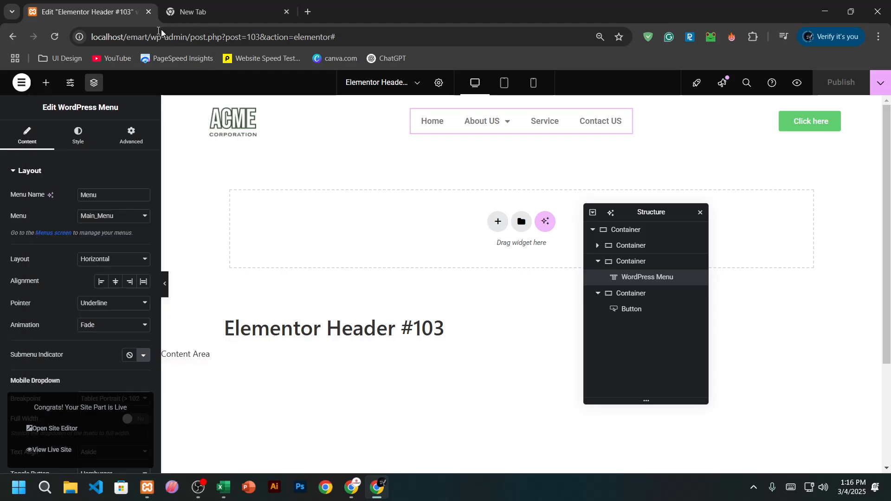
Try to open the site from an address copied out of the editor's URL, and close that browser tab
{"action": "left_click_drag", "start_coordinate": [93, 38], "coordinate": [188, 46]}
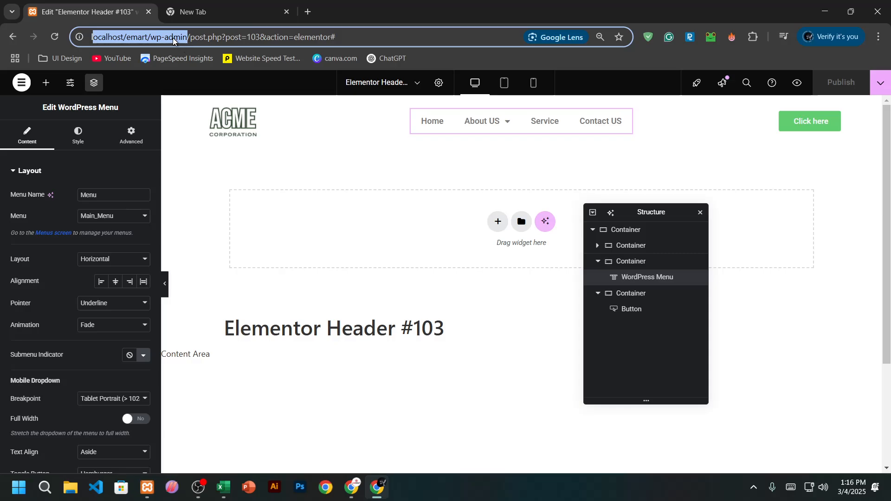
{"action": "right_click", "coordinate": [173, 41]}
{"action": "left_click", "coordinate": [227, 124]}
{"action": "left_click", "coordinate": [207, 9]}
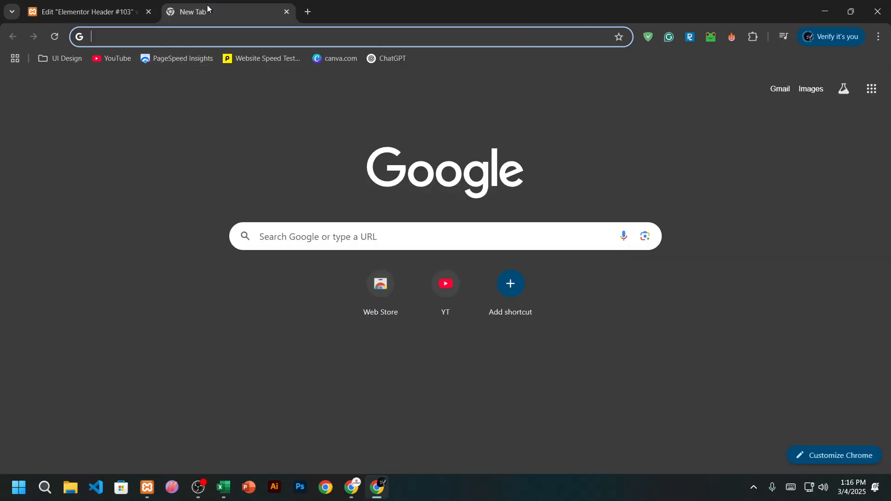
{"action": "left_click", "coordinate": [197, 39]}
{"action": "key", "text": "ctrl+v"}
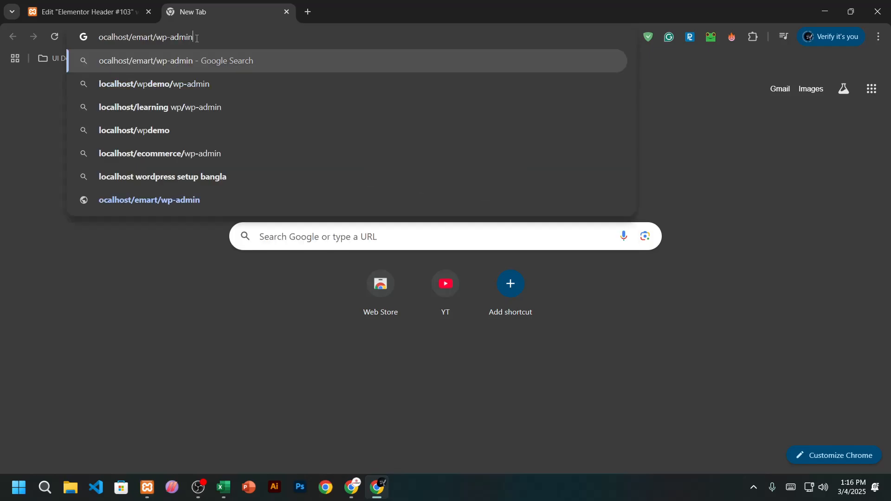
{"action": "key", "text": "Return"}
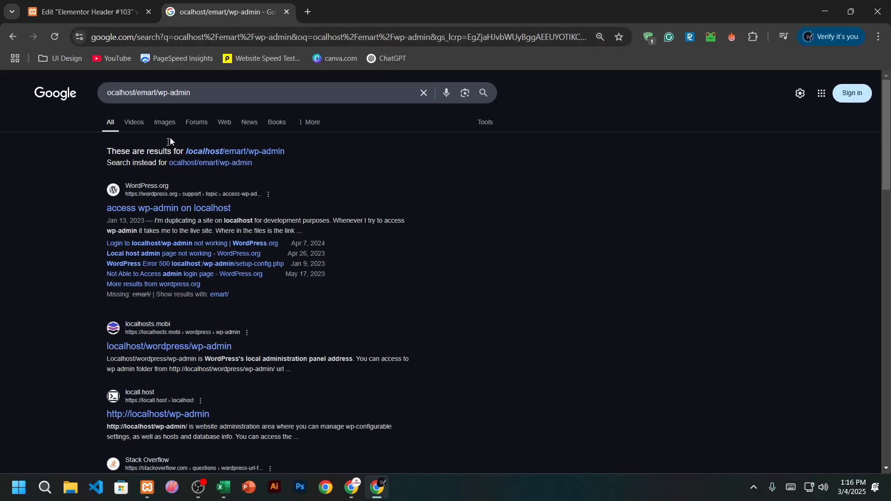
{"action": "left_click", "coordinate": [286, 12]}
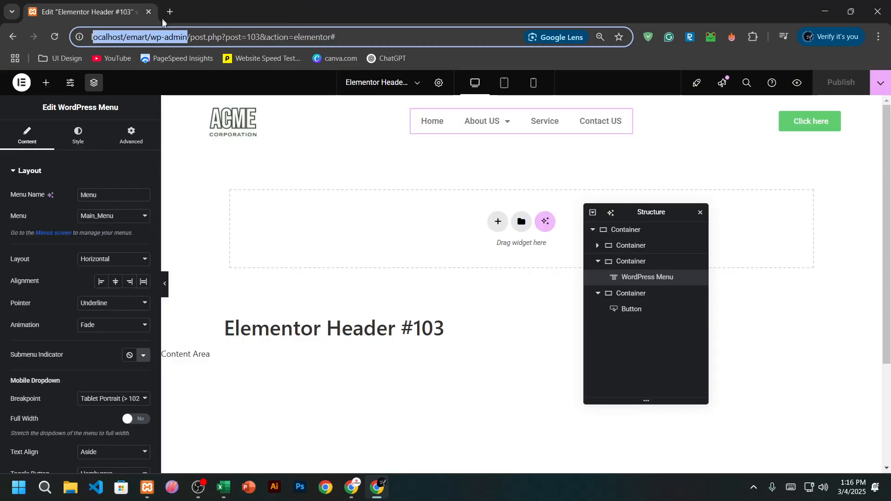
Open localhost/emart in a new browser tab and examine the live header and its About US submenu
{"action": "left_click", "coordinate": [170, 12]}
{"action": "left_click", "coordinate": [166, 34]}
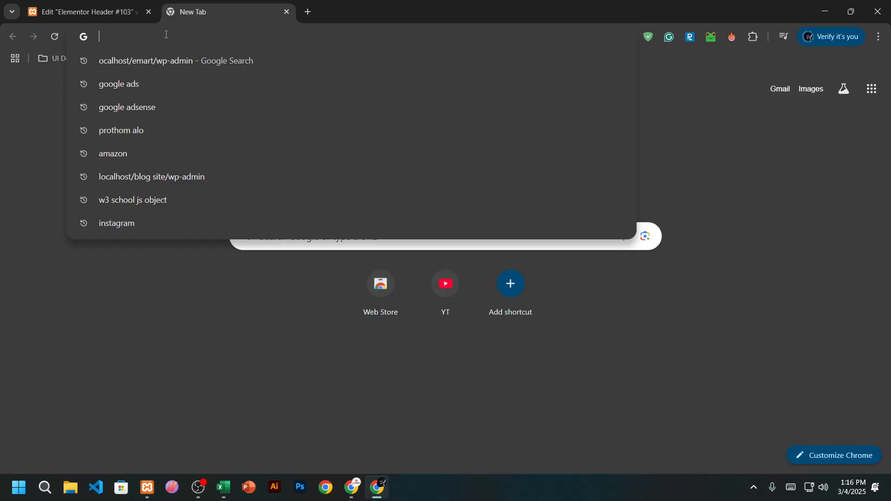
{"action": "type", "text": "local"}
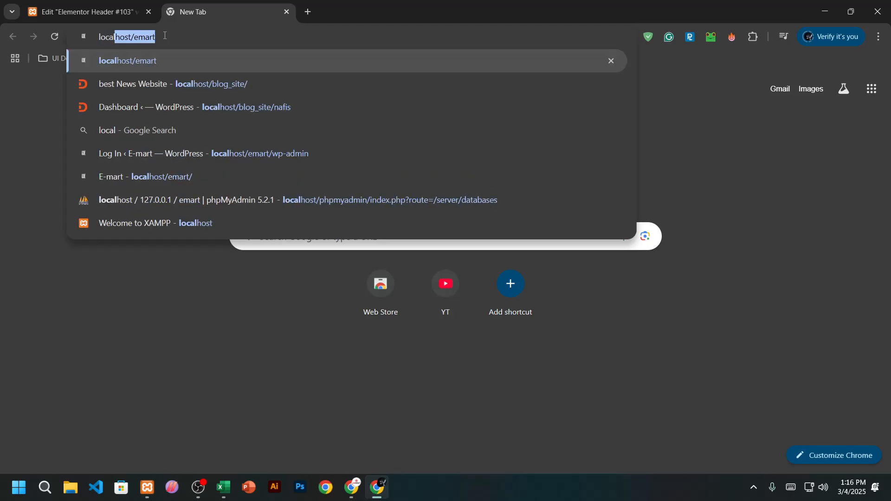
{"action": "type", "text": "host"}
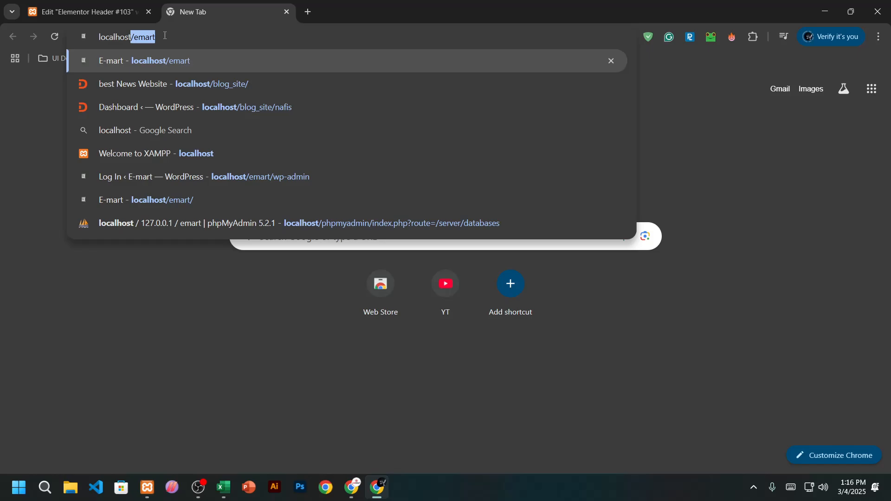
{"action": "key", "text": "Down"}
{"action": "key", "text": "Up"}
{"action": "key", "text": "Return"}
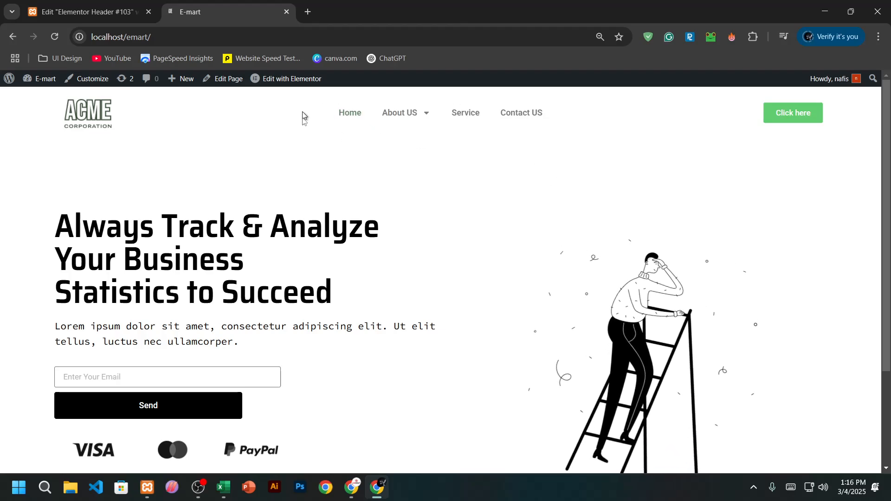
{"action": "mouse_move", "coordinate": [385, 119]}
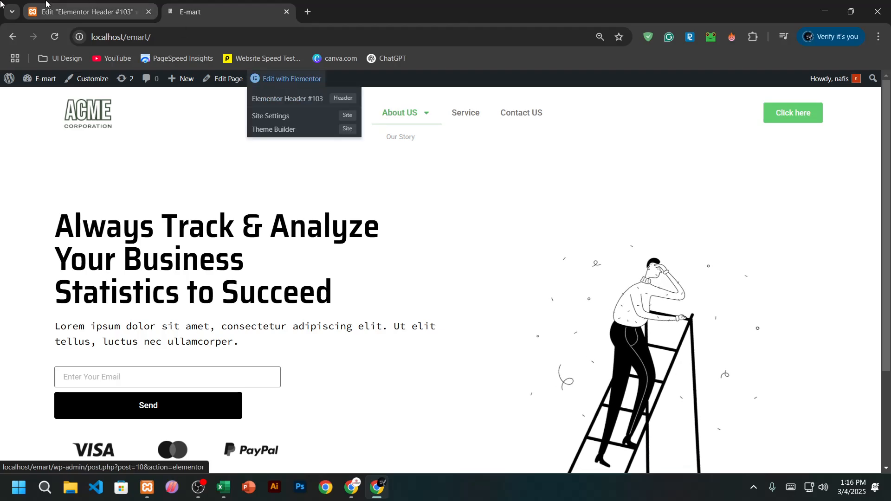
Return to the header editor, preview the header in the tablet view and expand its hamburger menu
{"action": "left_click", "coordinate": [93, 11]}
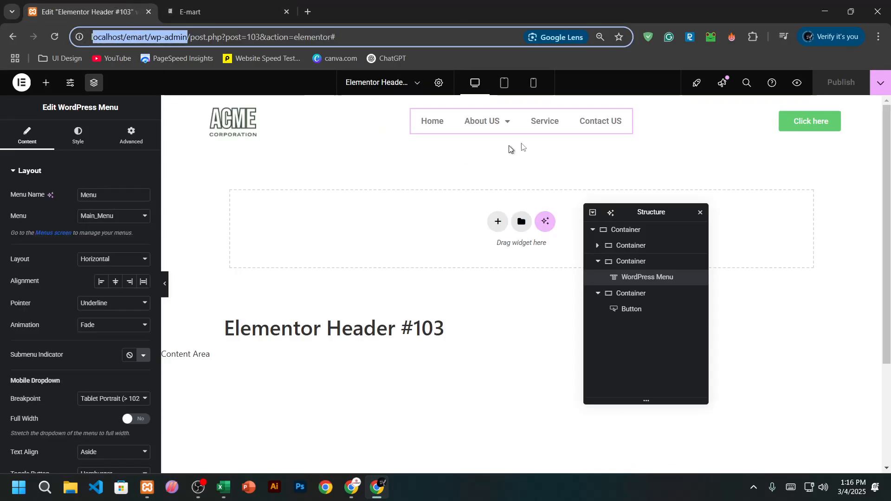
{"action": "left_click", "coordinate": [512, 84]}
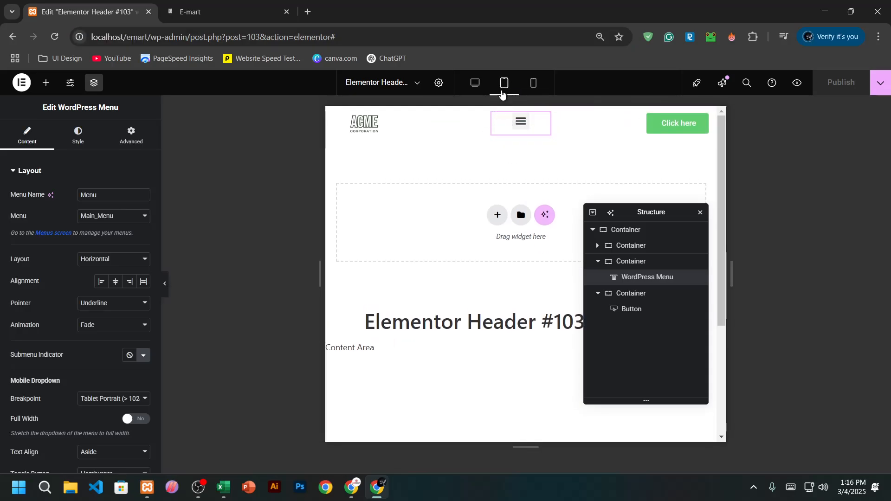
{"action": "left_click", "coordinate": [522, 123]}
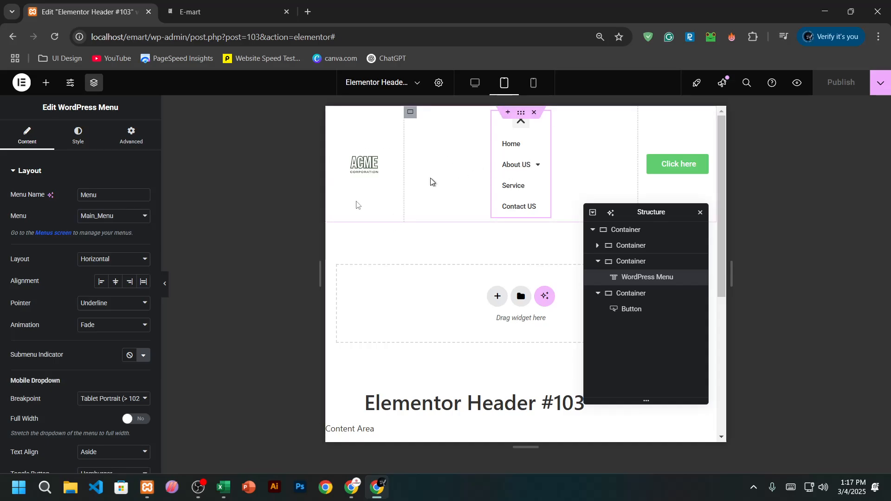
Enable Full Width for the WordPress Menu's mobile dropdown and check it by collapsing and expanding the hamburger menu
{"action": "scroll", "coordinate": [30, 369], "scroll_direction": "down", "scroll_amount": 1}
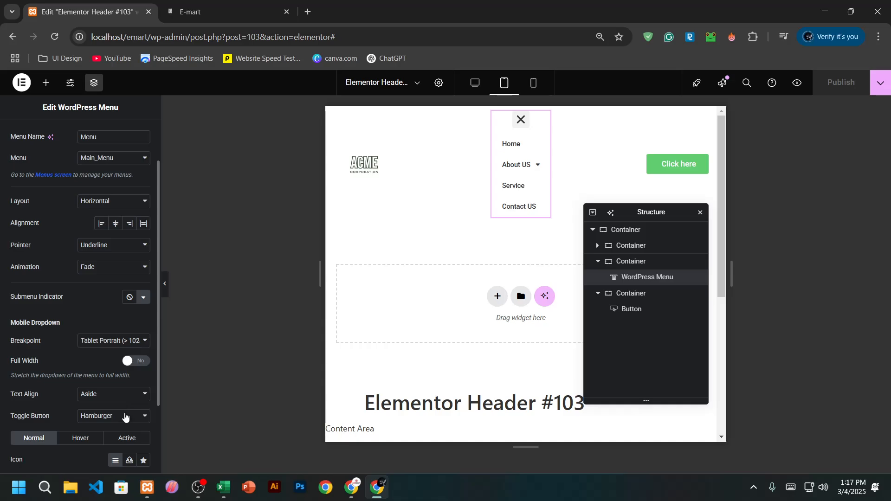
{"action": "left_click", "coordinate": [135, 366]}
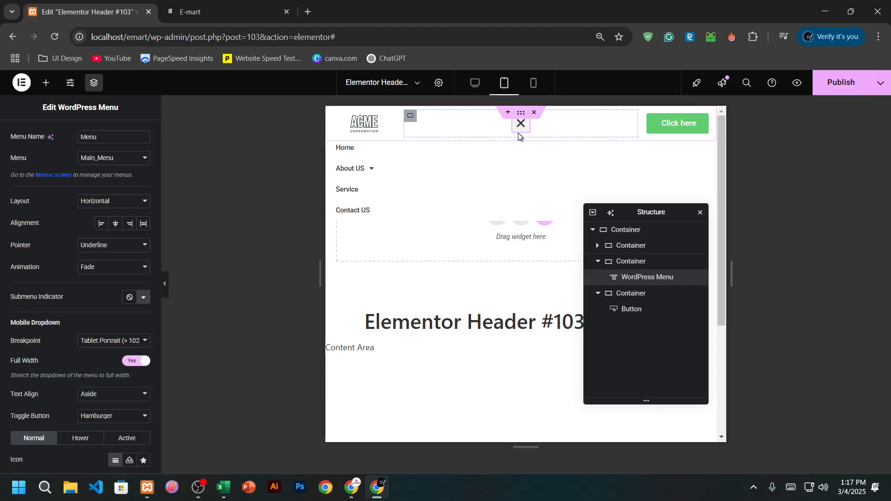
{"action": "left_click", "coordinate": [521, 125]}
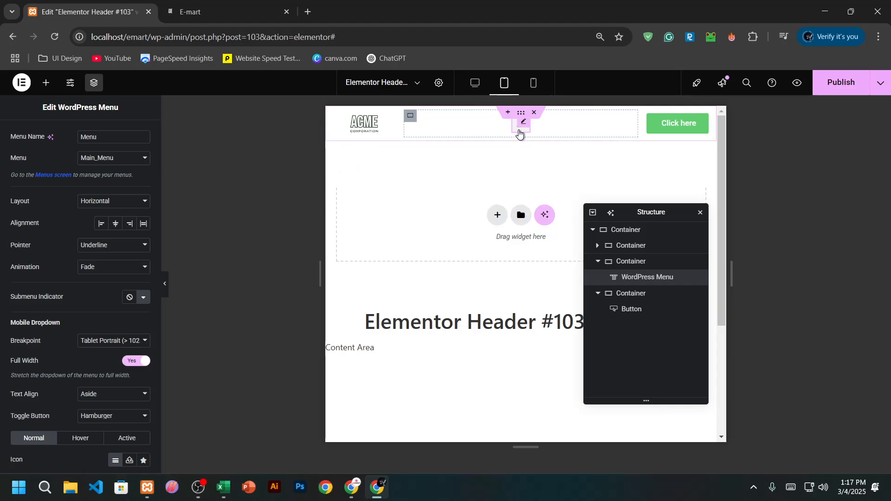
{"action": "left_click", "coordinate": [520, 124]}
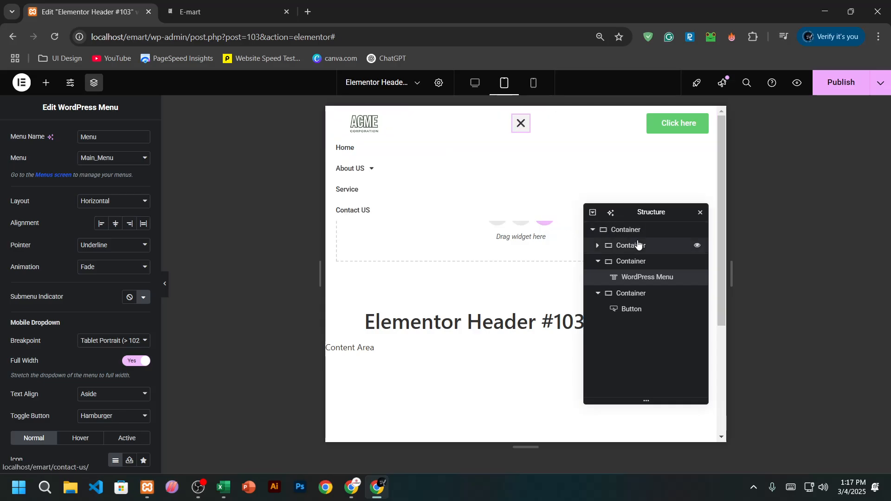
Examine the outer header container's layout and advanced settings, including its Responsive visibility options
{"action": "left_click", "coordinate": [624, 231]}
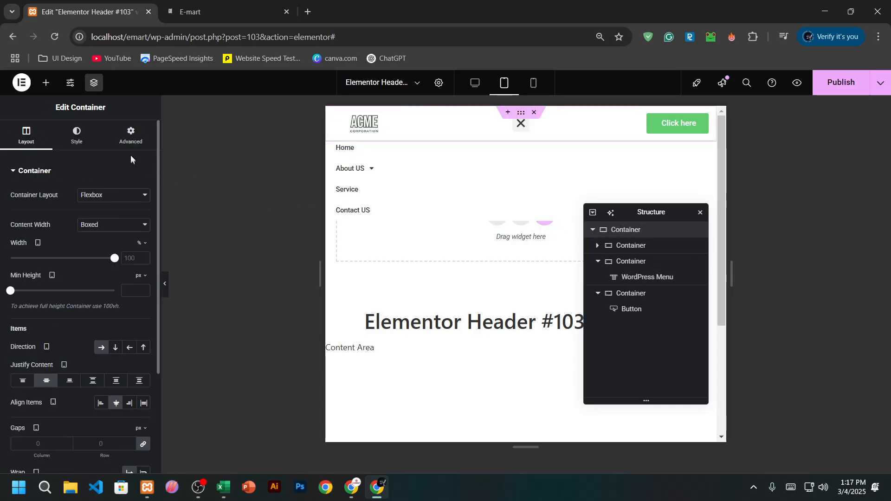
{"action": "scroll", "coordinate": [69, 288], "scroll_direction": "down", "scroll_amount": 3}
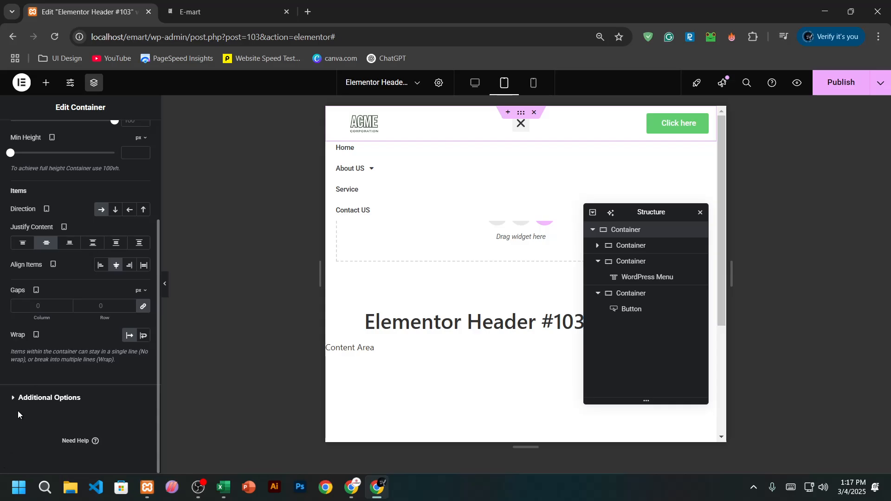
{"action": "scroll", "coordinate": [134, 126], "scroll_direction": "up", "scroll_amount": 3}
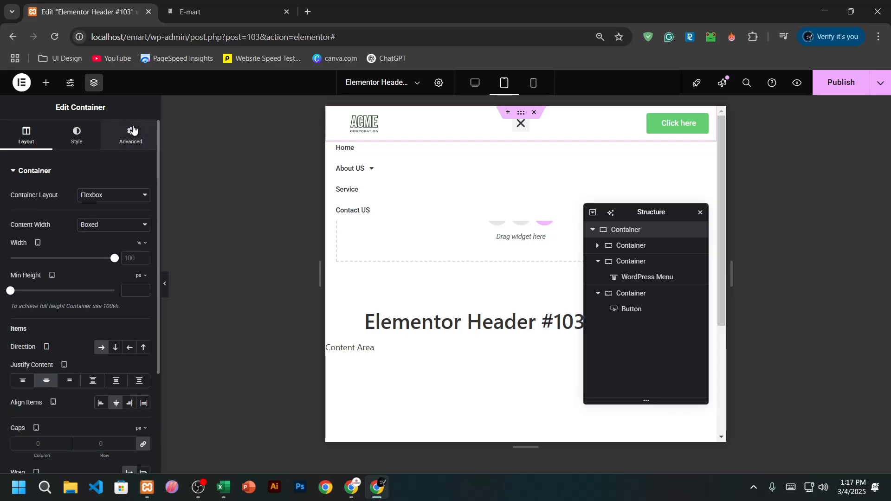
{"action": "left_click", "coordinate": [131, 136]}
{"action": "scroll", "coordinate": [32, 319], "scroll_direction": "down", "scroll_amount": 3}
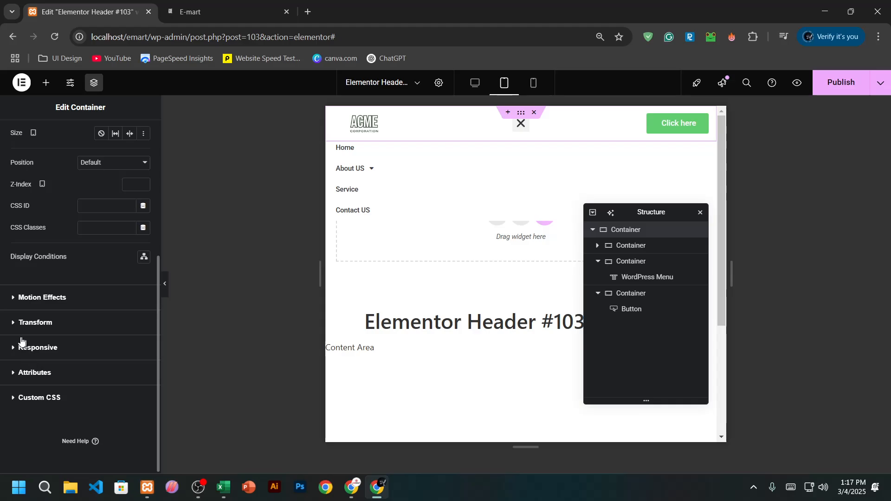
{"action": "left_click", "coordinate": [38, 348]}
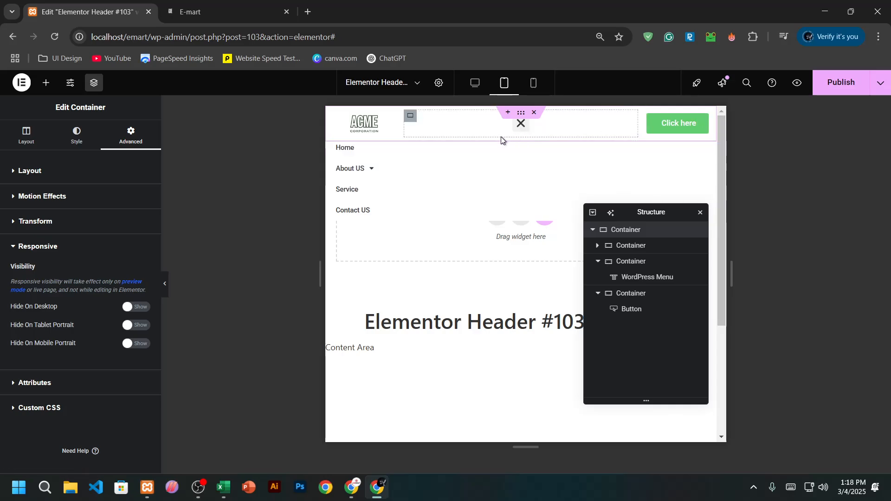
Collapse the dropdown and set the WordPress Menu widget to be hidden on Tablet Portrait and Mobile Portrait
{"action": "left_click", "coordinate": [520, 123]}
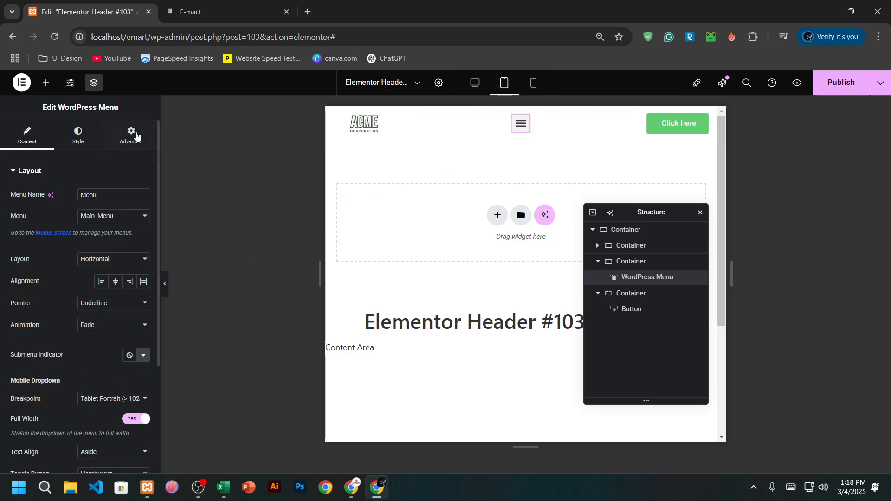
{"action": "left_click", "coordinate": [132, 135]}
{"action": "scroll", "coordinate": [69, 279], "scroll_direction": "down", "scroll_amount": 6}
{"action": "scroll", "coordinate": [44, 359], "scroll_direction": "down", "scroll_amount": 2}
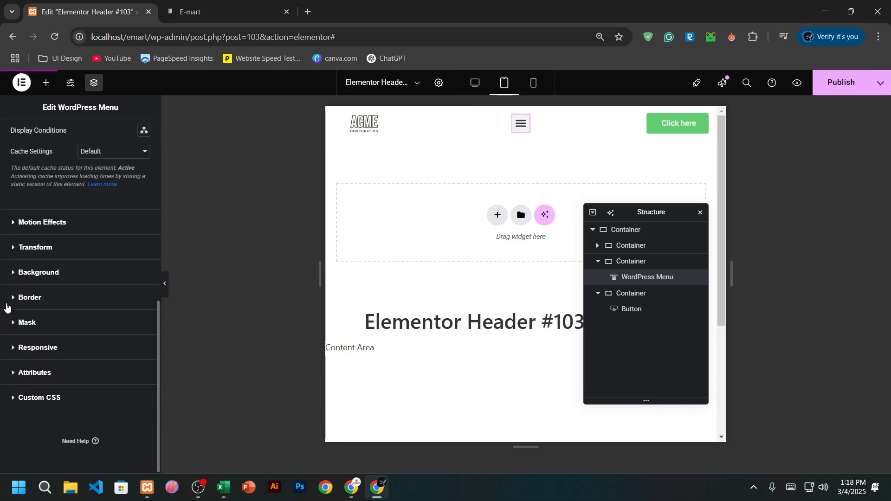
{"action": "left_click", "coordinate": [15, 353]}
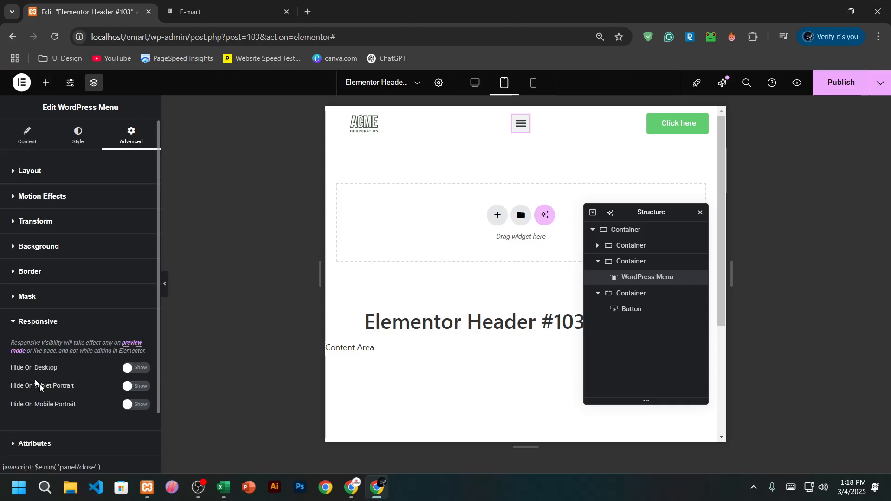
{"action": "left_click", "coordinate": [138, 389]}
{"action": "left_click", "coordinate": [138, 404]}
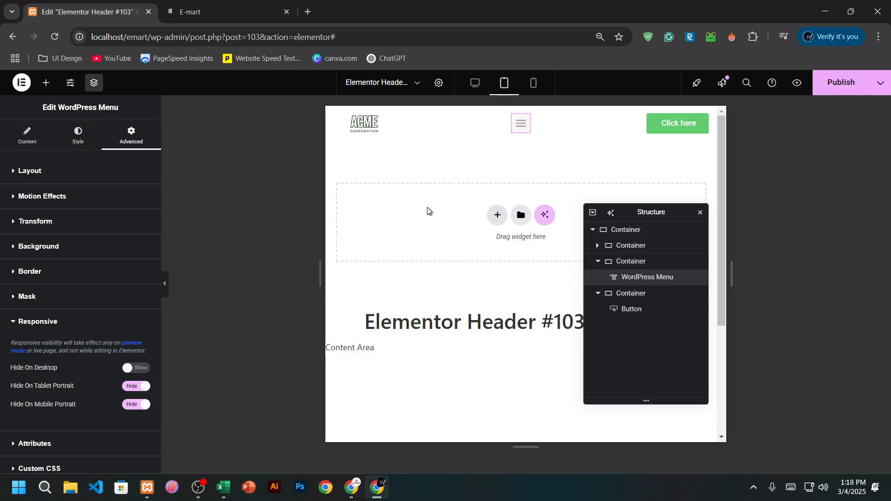
Add a Flexbox container with row direction below the existing header container
{"action": "left_click", "coordinate": [498, 217]}
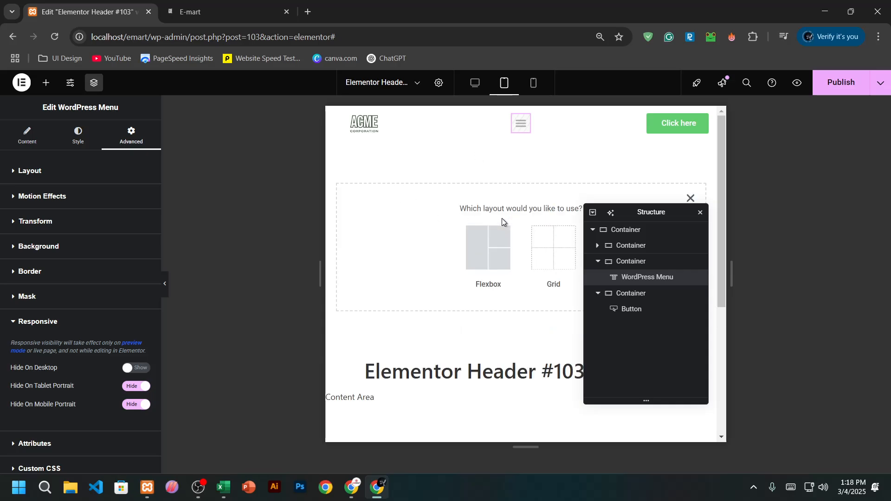
{"action": "left_click", "coordinate": [485, 259]}
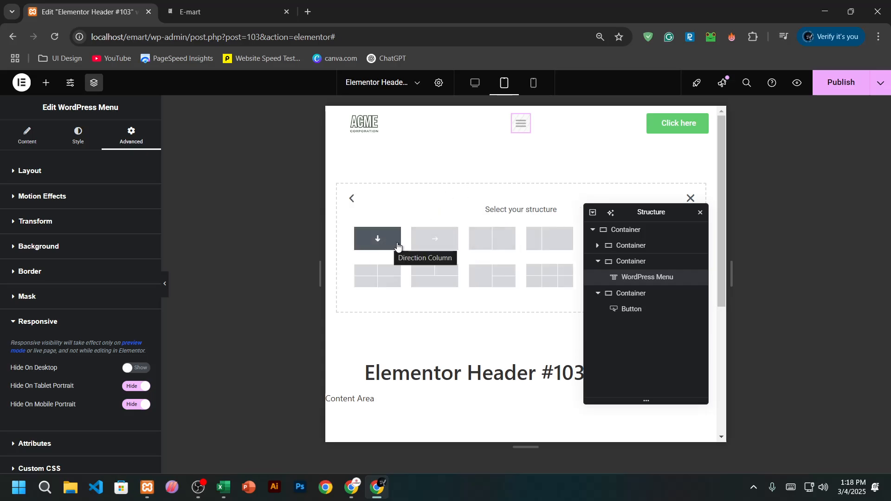
{"action": "left_click", "coordinate": [426, 242]}
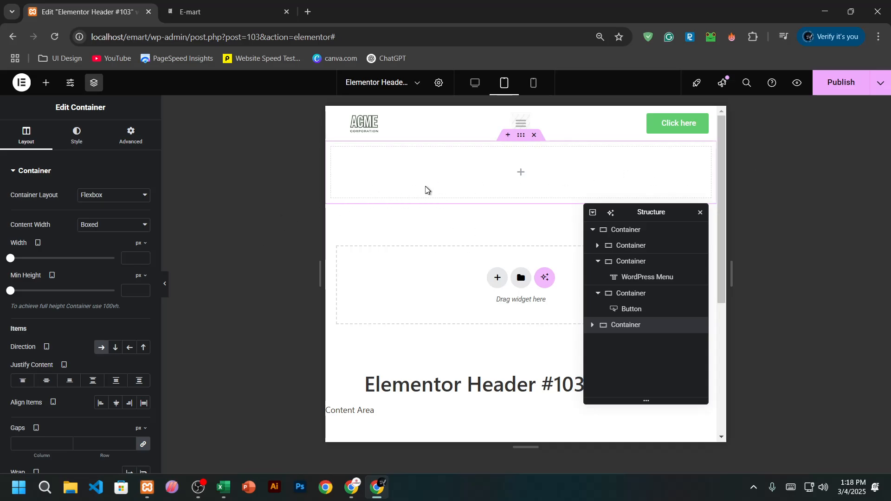
Set the new container's width to 100%, justify content to Center, align items to Start and gaps to 0
{"action": "left_click", "coordinate": [142, 244]}
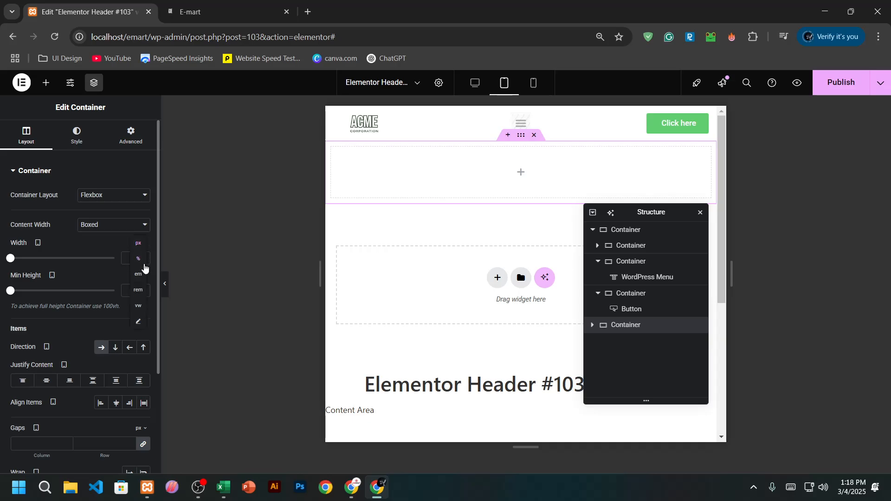
{"action": "left_click", "coordinate": [144, 265]}
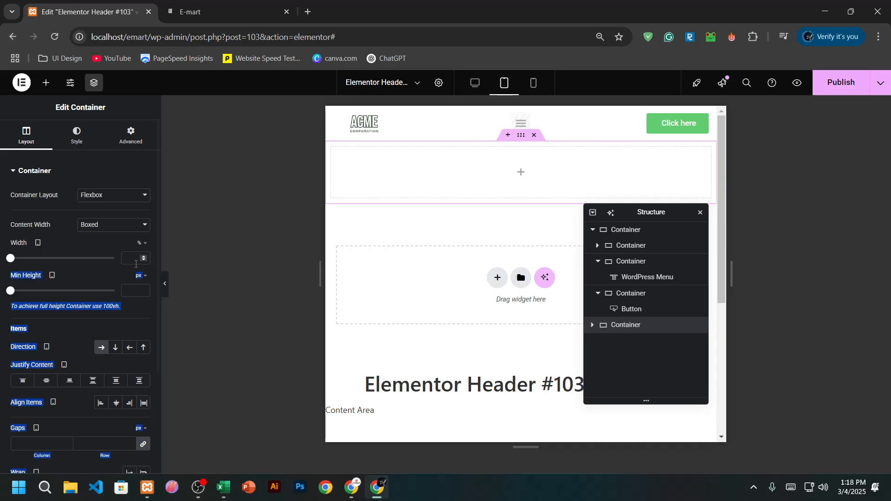
{"action": "left_click_drag", "start_coordinate": [11, 259], "coordinate": [114, 259]}
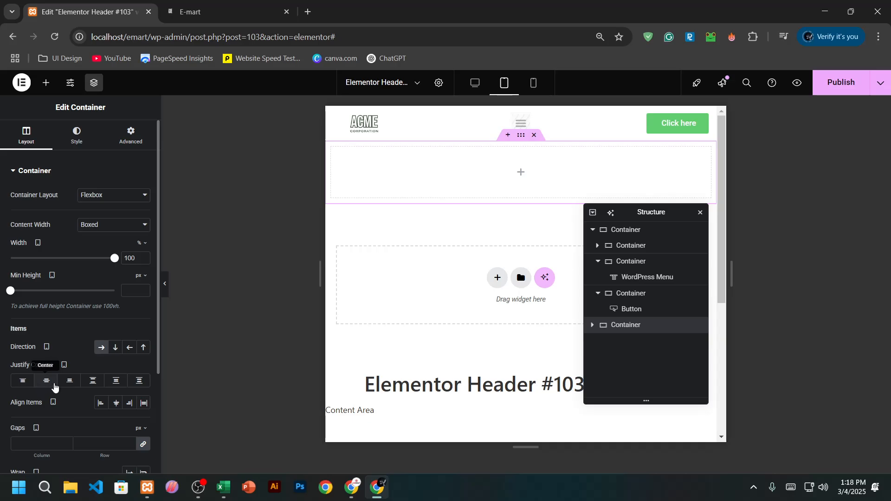
{"action": "left_click", "coordinate": [47, 381]}
{"action": "left_click", "coordinate": [101, 403]}
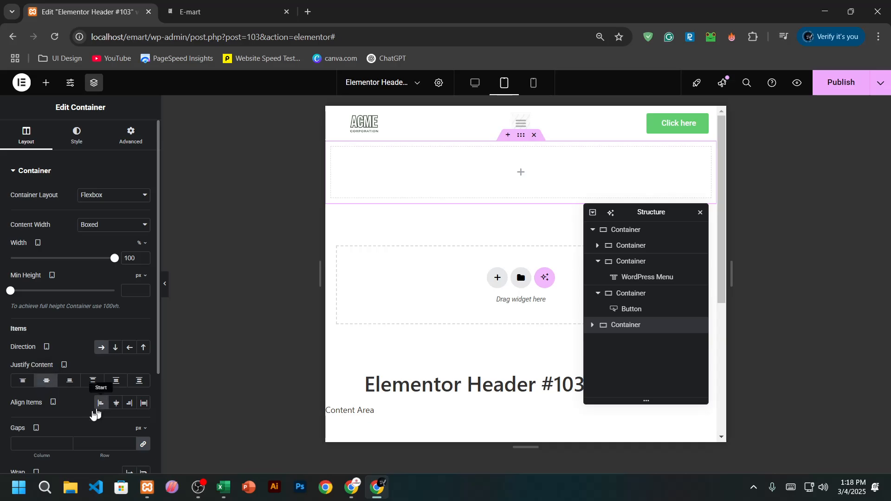
{"action": "left_click", "coordinate": [51, 444]}
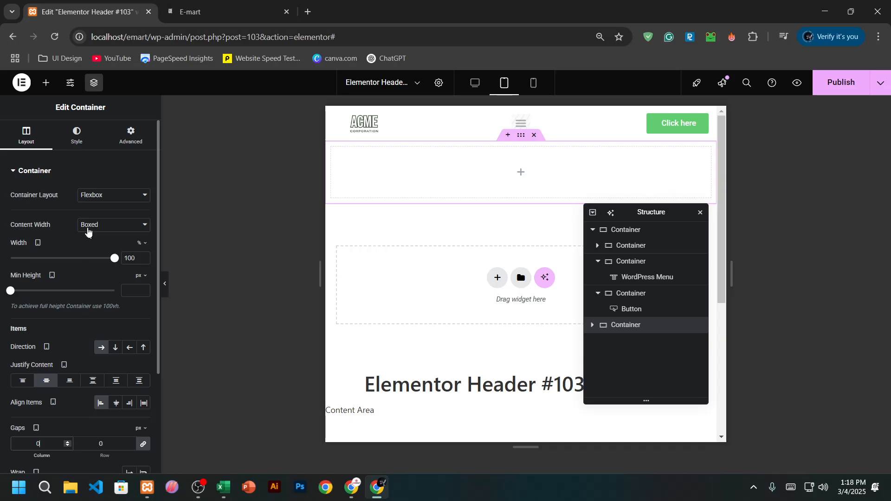
Set the new container's margin and padding to 0 on all sides and its Align Self to Center
{"action": "left_click", "coordinate": [84, 149]}
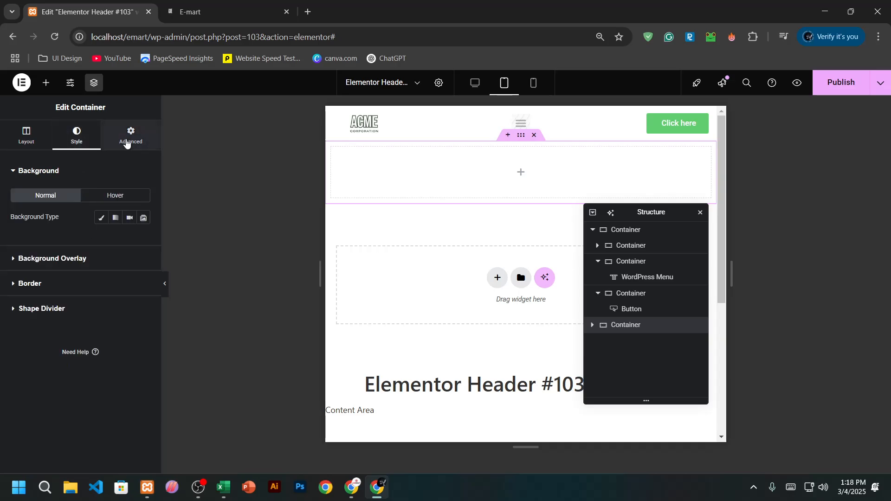
{"action": "left_click", "coordinate": [128, 140]}
{"action": "left_click", "coordinate": [24, 209]}
{"action": "type", "text": "0"}
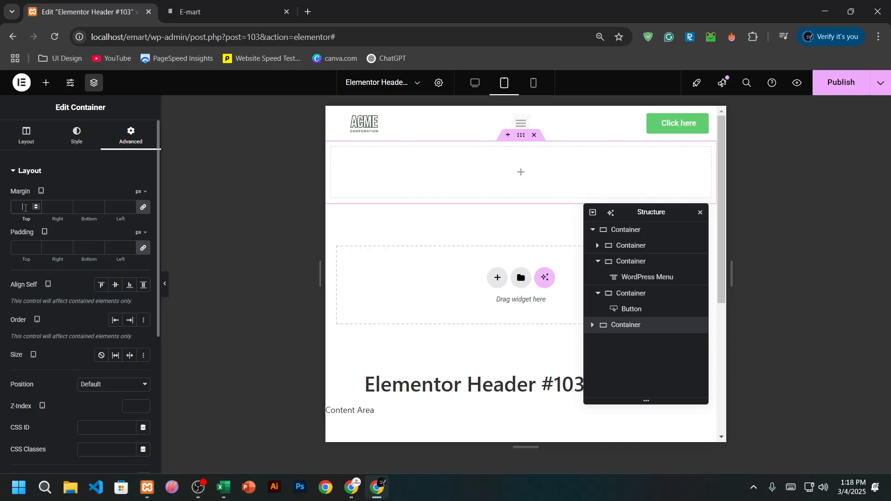
{"action": "left_click", "coordinate": [24, 248]}
{"action": "type", "text": "0"}
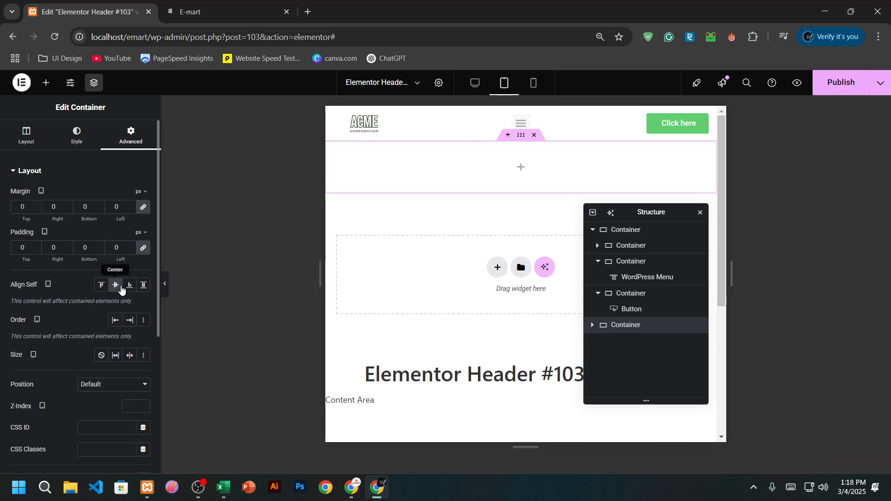
{"action": "left_click", "coordinate": [116, 285]}
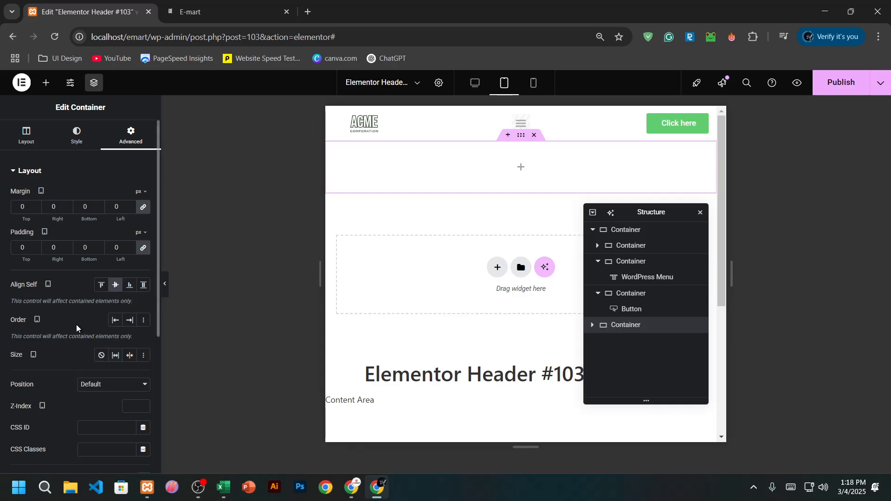
{"action": "scroll", "coordinate": [78, 328], "scroll_direction": "down", "scroll_amount": 3}
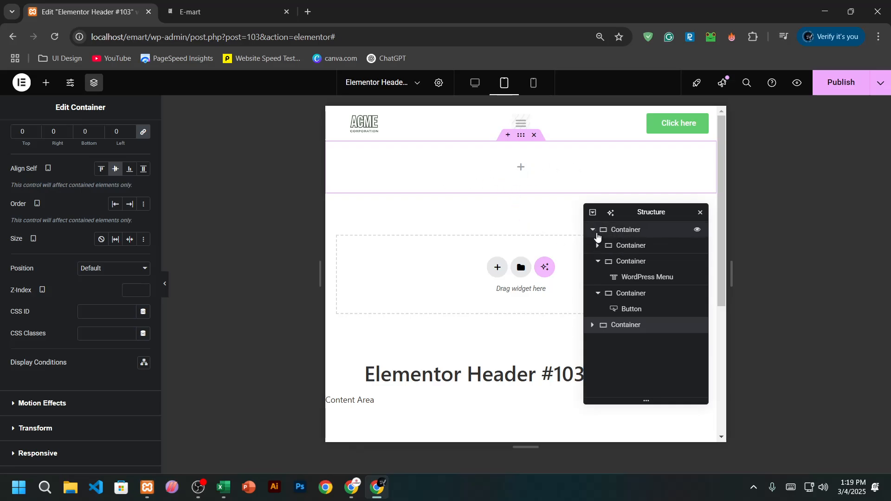
Collapse and hide the original header container in the structure tree, and expand the new empty container
{"action": "left_click", "coordinate": [598, 238]}
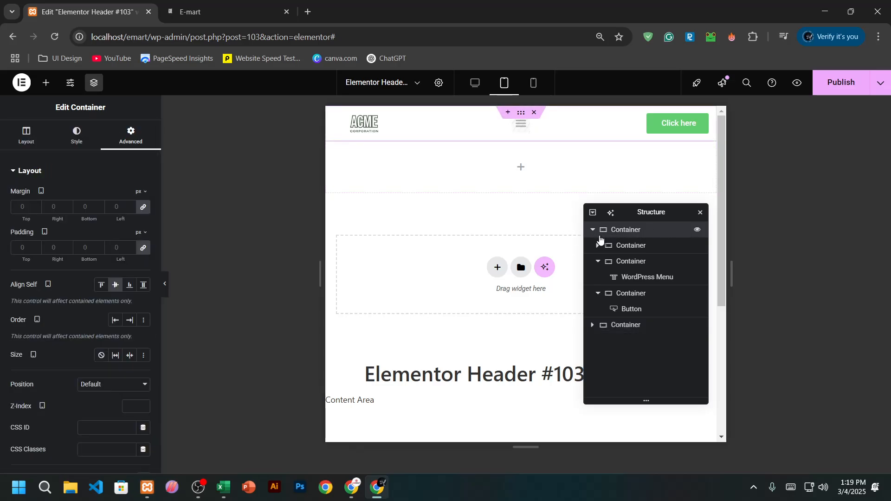
{"action": "left_click", "coordinate": [594, 231]}
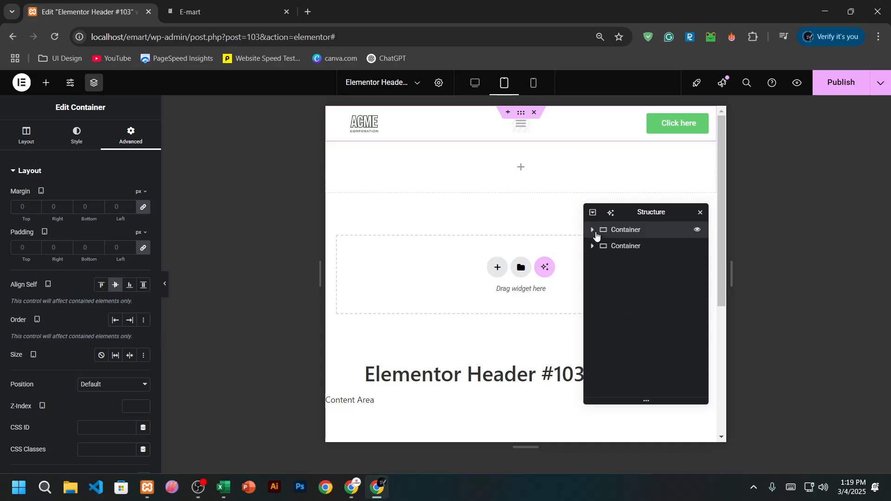
{"action": "left_click", "coordinate": [699, 232]}
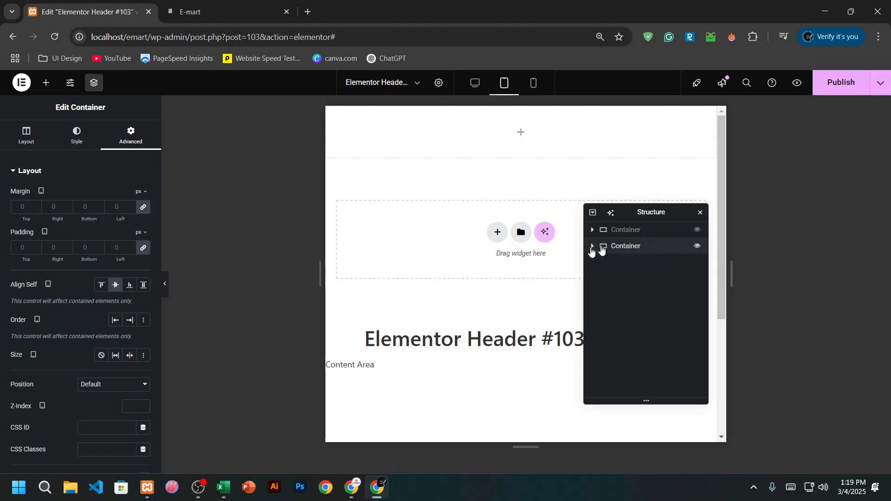
{"action": "left_click", "coordinate": [594, 248]}
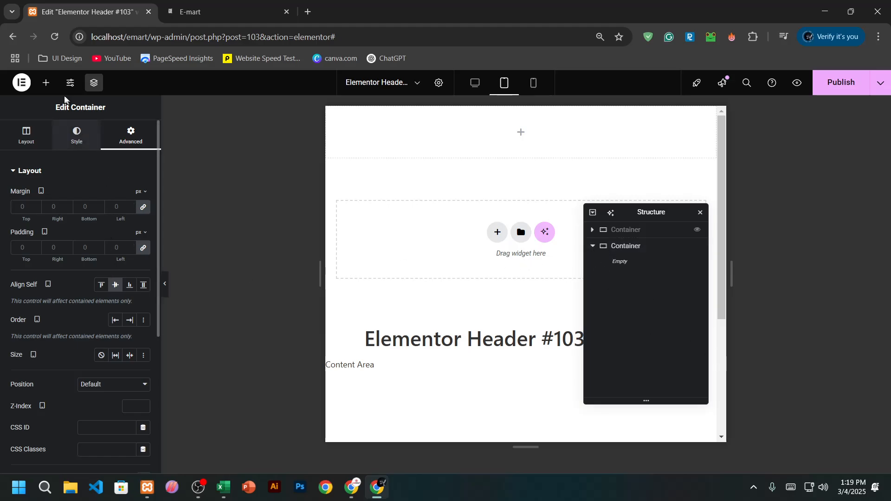
Insert a nested container inside the new empty container and dismiss its context options without choosing any
{"action": "left_click", "coordinate": [521, 134]}
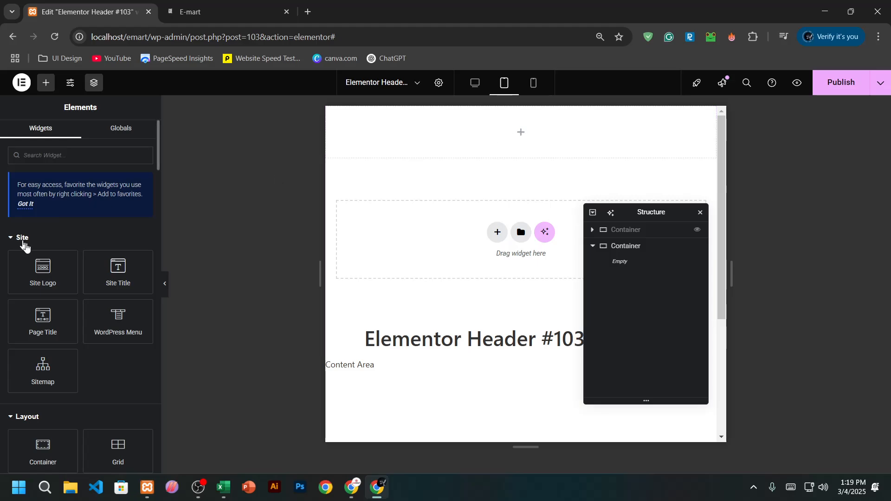
{"action": "scroll", "coordinate": [65, 395], "scroll_direction": "down", "scroll_amount": 1}
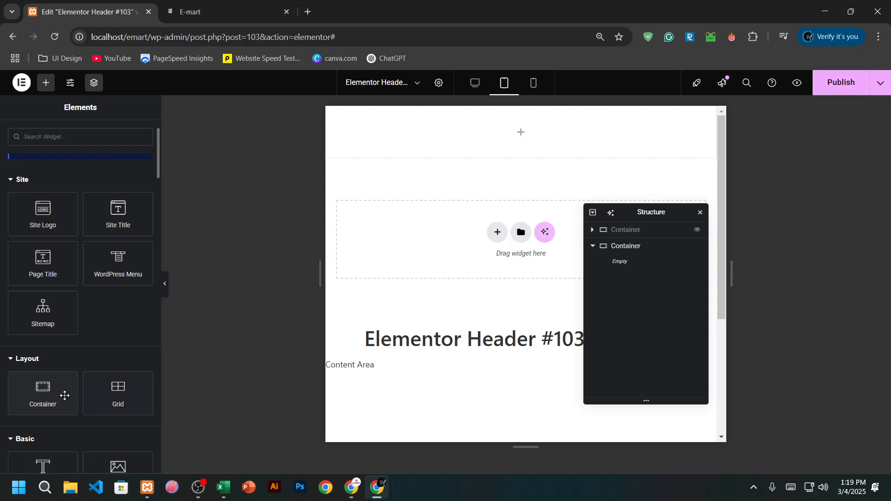
{"action": "left_click_drag", "start_coordinate": [57, 396], "coordinate": [510, 142]}
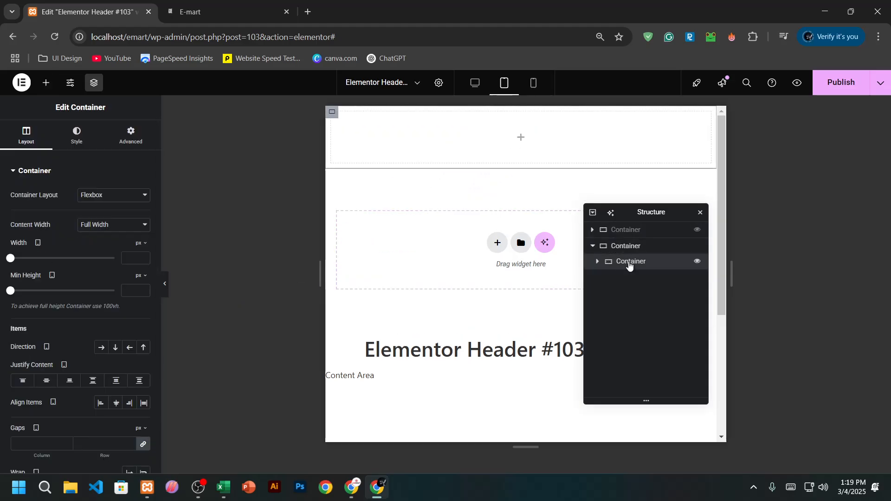
{"action": "right_click", "coordinate": [630, 264]}
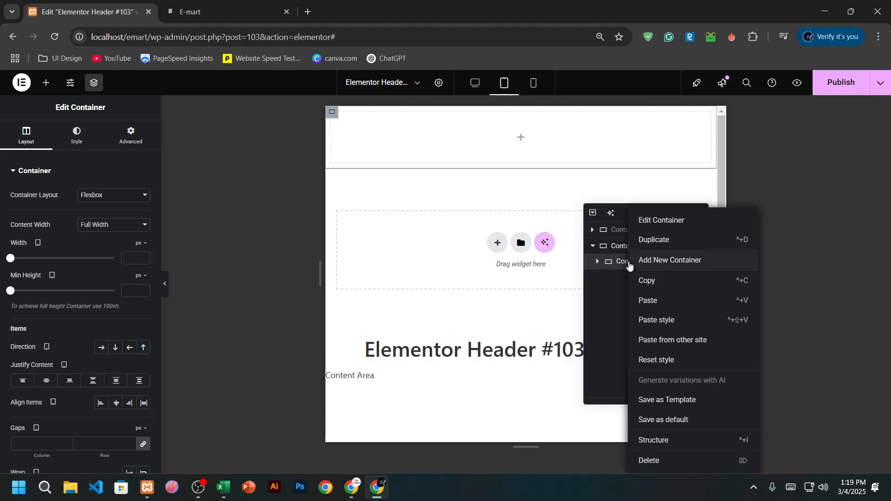
{"action": "left_click", "coordinate": [588, 311]}
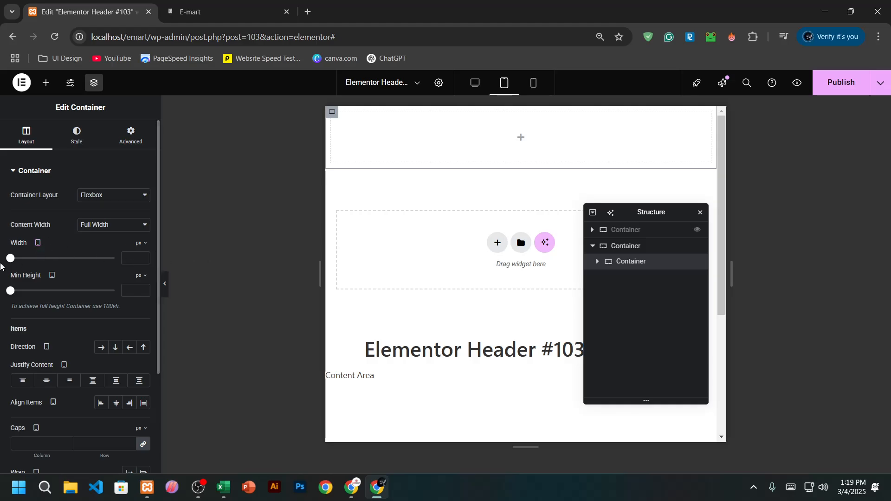
Set the new nested container's width to 20%
{"action": "mouse_move", "coordinate": [10, 260]}
{"action": "left_mouse_down"}
{"action": "mouse_move", "coordinate": [114, 264]}
{"action": "mouse_move", "coordinate": [2, 269]}
{"action": "mouse_move", "coordinate": [22, 260]}
{"action": "left_mouse_up"}
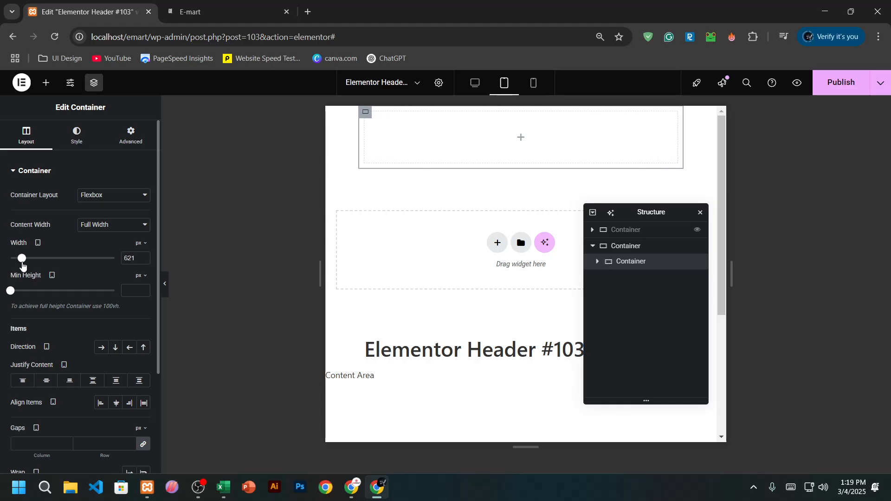
{"action": "left_click", "coordinate": [141, 243]}
{"action": "left_click", "coordinate": [138, 258]}
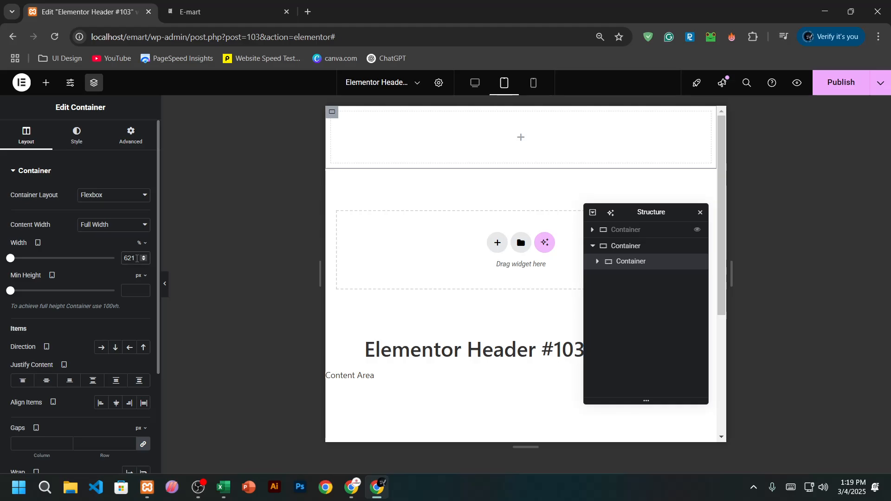
{"action": "type", "text": "20"}
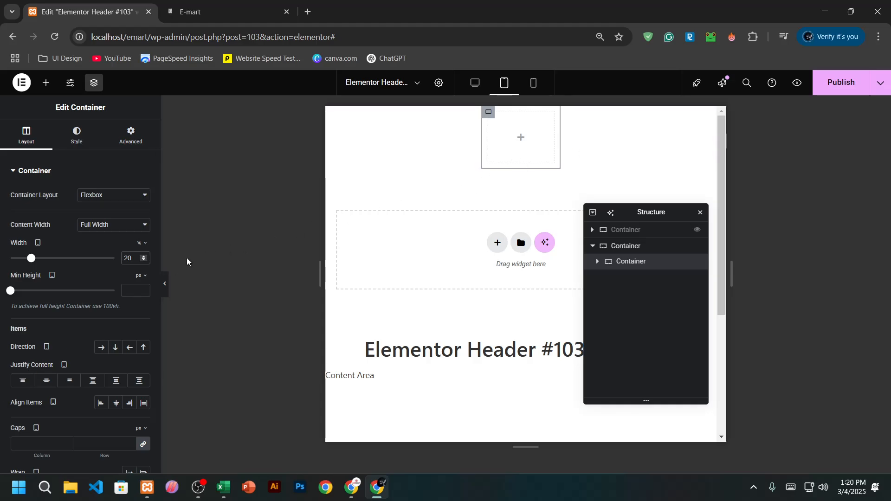
Set the nested container's justify content and align items to Center and its gaps to 0
{"action": "scroll", "coordinate": [82, 293], "scroll_direction": "down", "scroll_amount": 3}
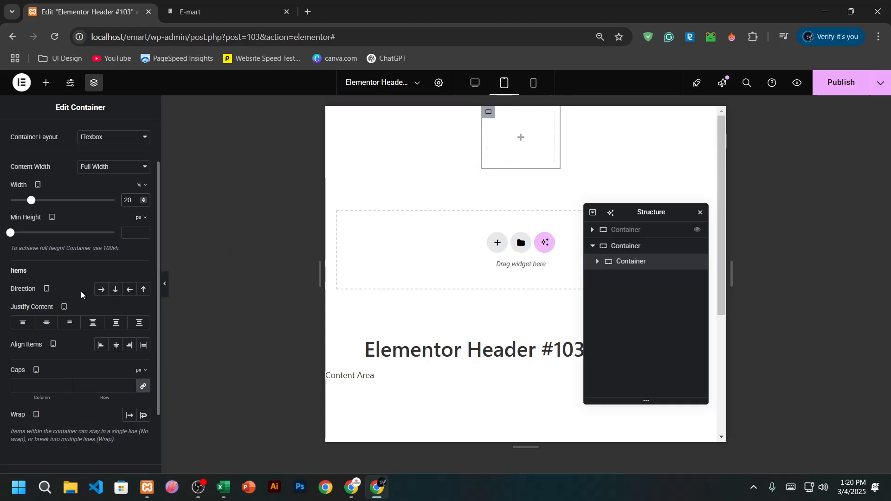
{"action": "left_click", "coordinate": [45, 271]}
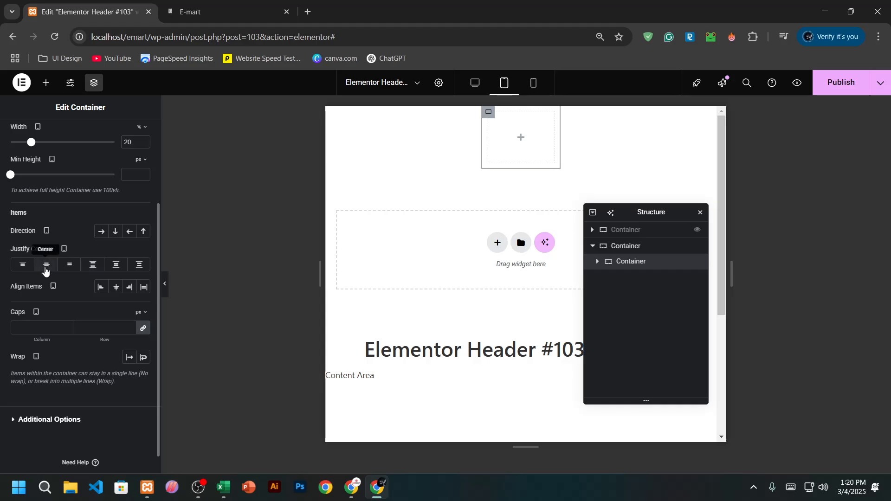
{"action": "left_click", "coordinate": [115, 287]}
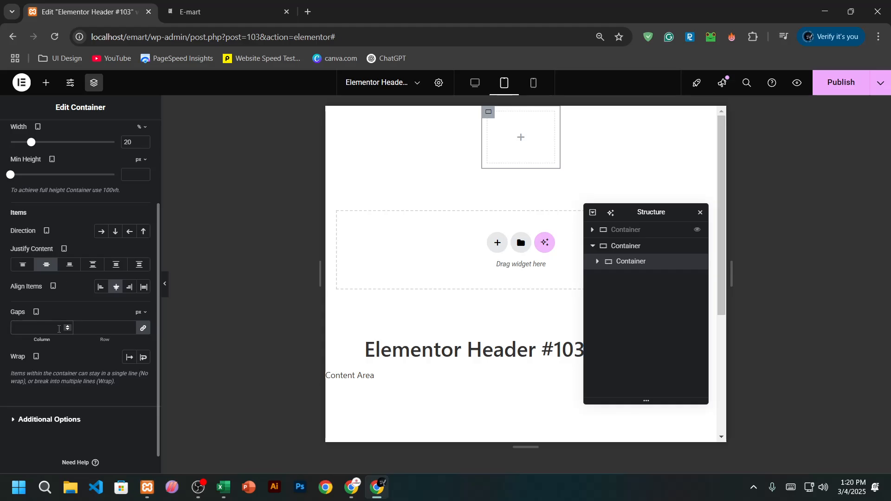
{"action": "scroll", "coordinate": [52, 180], "scroll_direction": "up", "scroll_amount": 5}
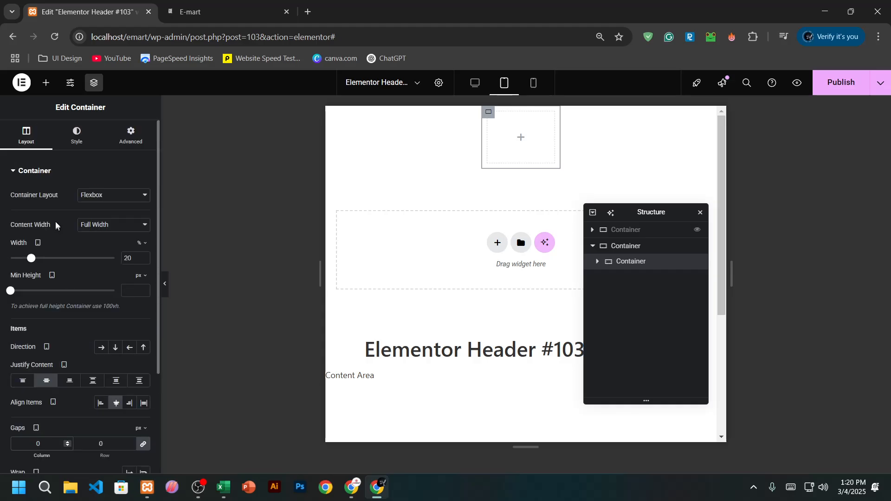
{"action": "left_click", "coordinate": [127, 136]}
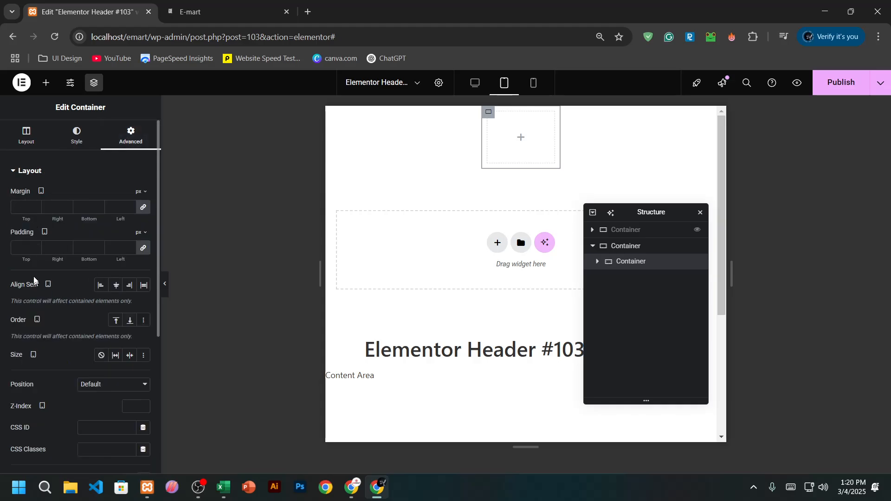
{"action": "left_click", "coordinate": [24, 135]}
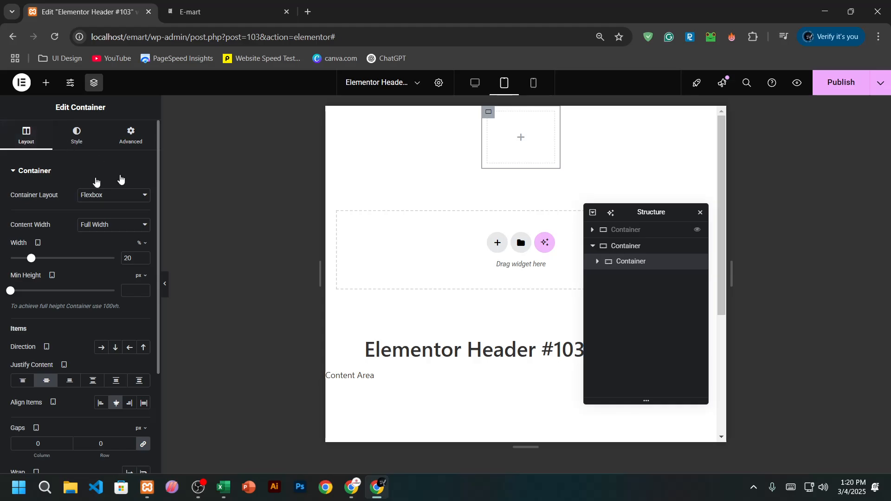
Duplicate the nested container twice to get three containers side by side
{"action": "right_click", "coordinate": [623, 262]}
{"action": "left_click", "coordinate": [647, 242]}
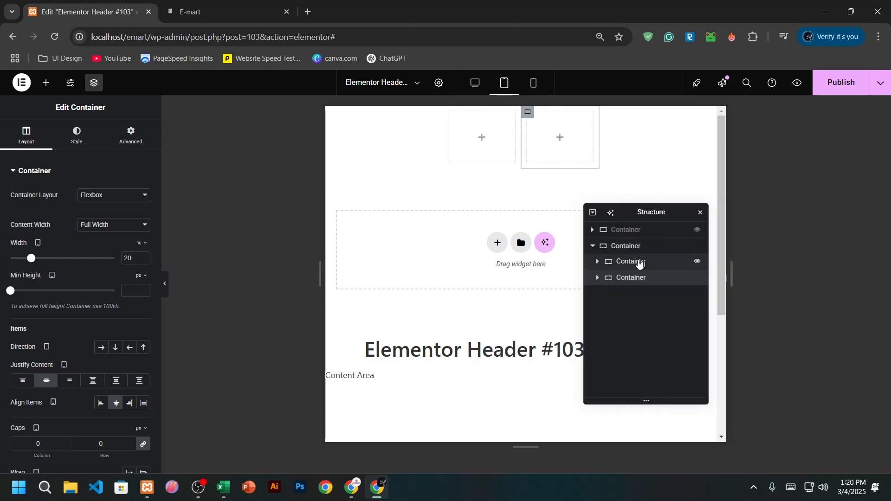
{"action": "right_click", "coordinate": [631, 279]}
{"action": "left_click", "coordinate": [657, 239]}
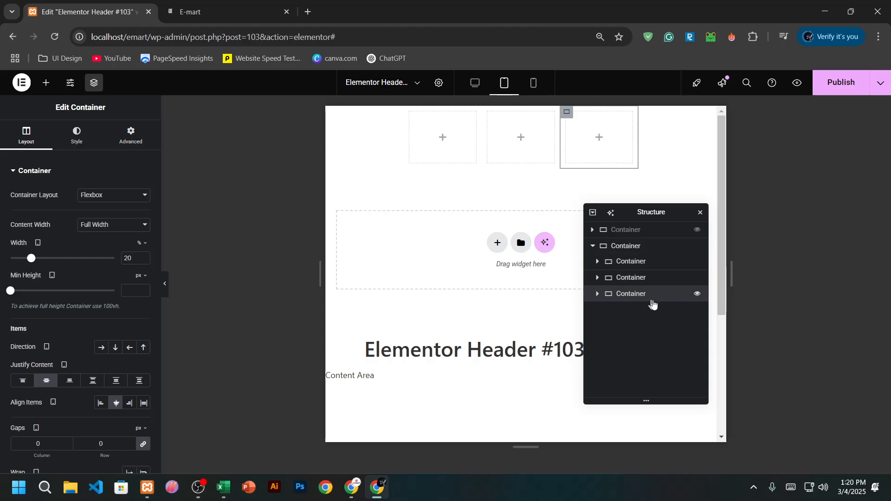
Set the middle nested container's width to 60%
{"action": "left_click", "coordinate": [639, 279]}
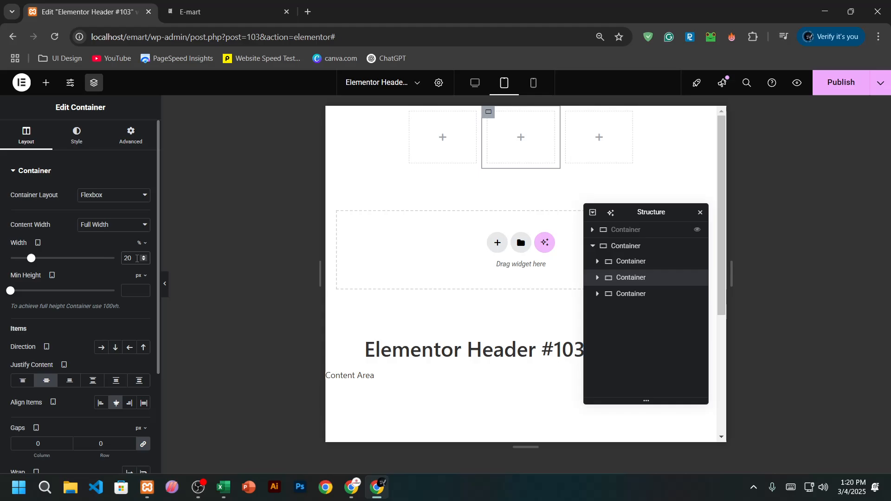
{"action": "key", "text": "BackSpace"}
{"action": "key", "text": "BackSpace"}
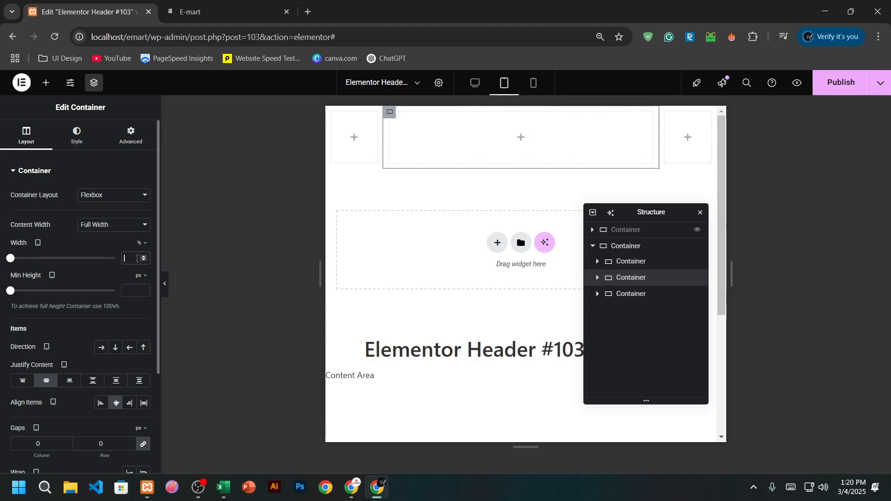
{"action": "type", "text": "60"}
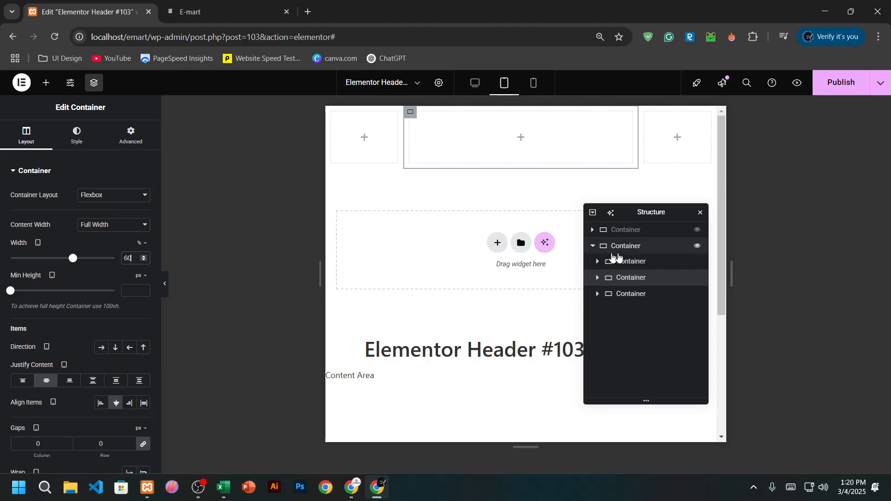
Set the first and third nested containers' widths to 30% and the middle one's to 40%
{"action": "left_click", "coordinate": [635, 262]}
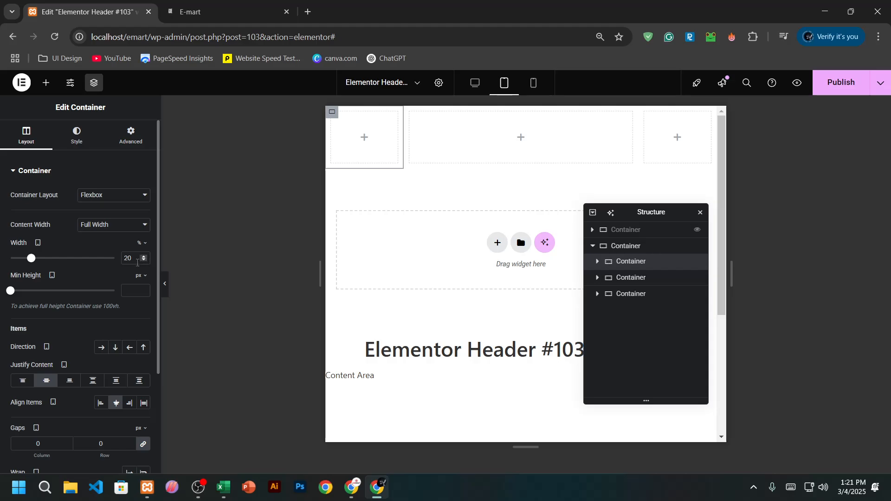
{"action": "type", "text": "30"}
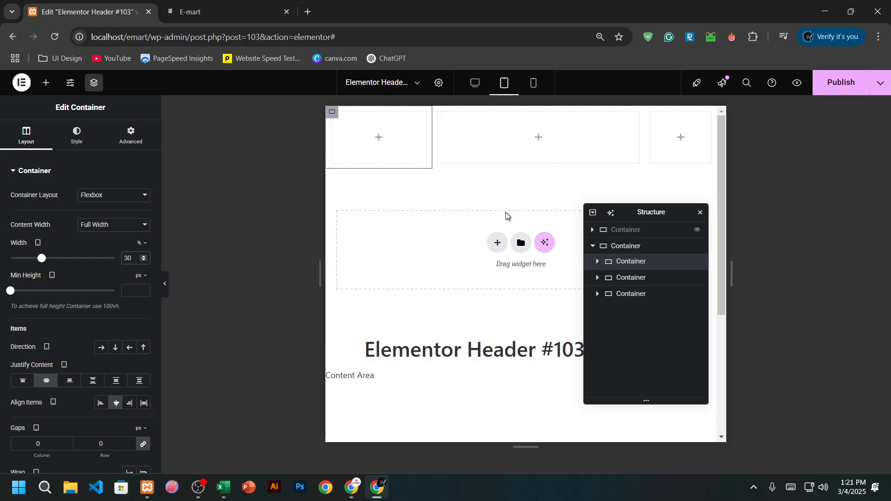
{"action": "left_click", "coordinate": [635, 294]}
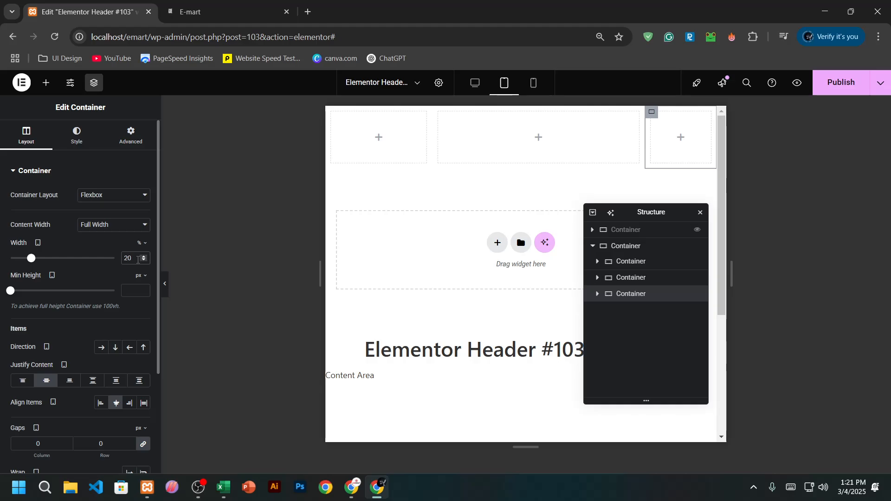
{"action": "key", "text": "BackSpace"}
{"action": "key", "text": "BackSpace"}
{"action": "type", "text": "30"}
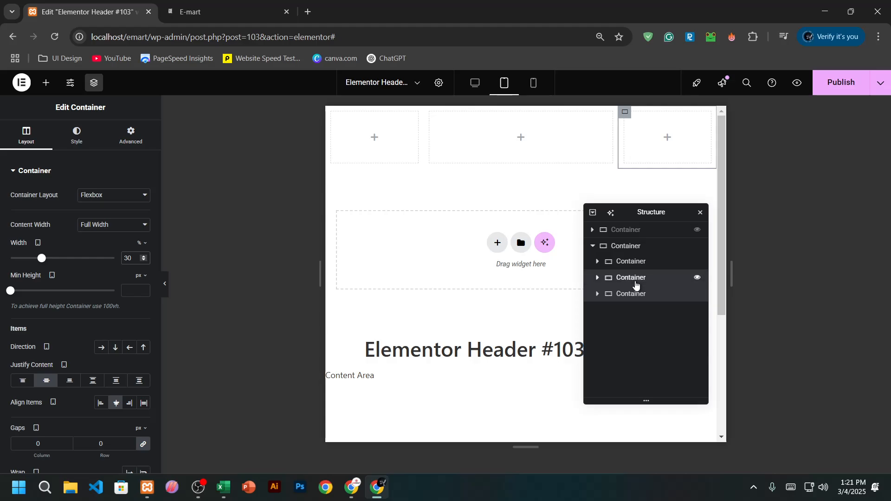
{"action": "left_click", "coordinate": [632, 278]}
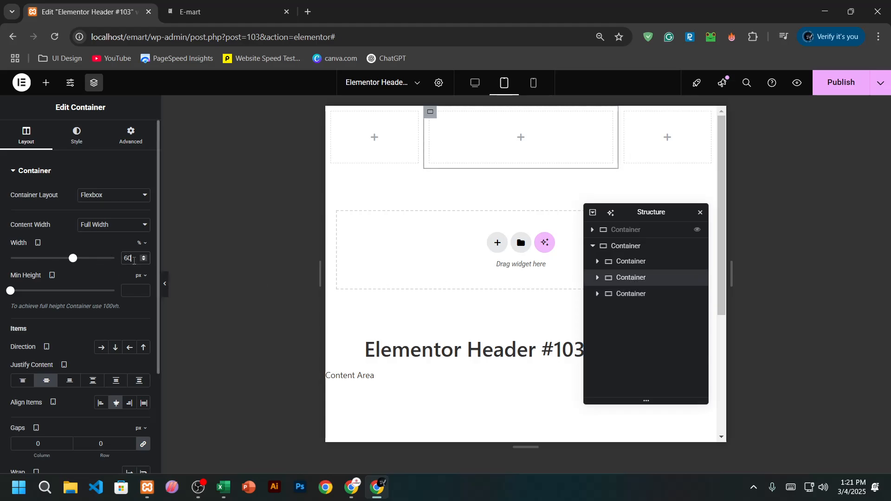
{"action": "type", "text": "40"}
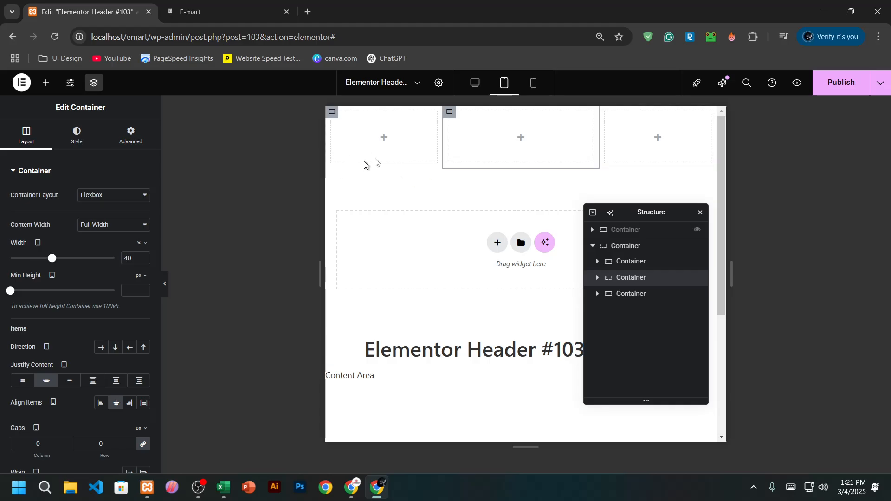
Add a Site Logo widget to the first nested container and a Search widget to the middle one
{"action": "left_click", "coordinate": [385, 144]}
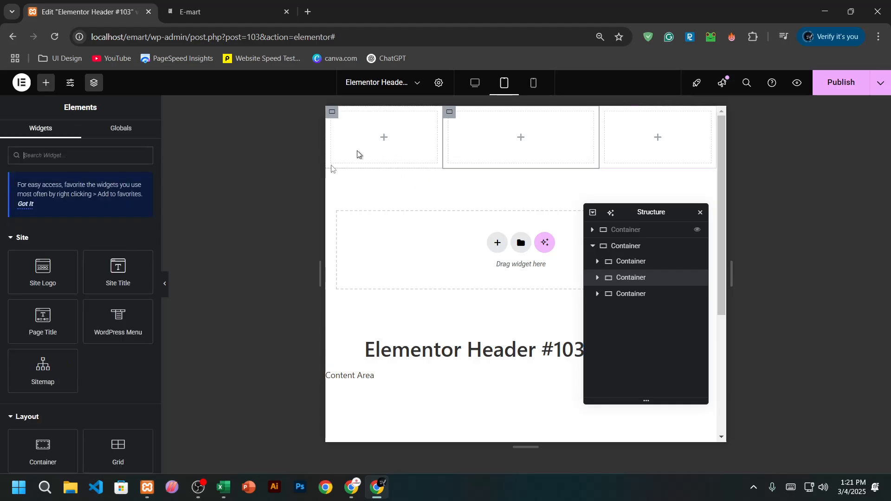
{"action": "left_click_drag", "start_coordinate": [30, 288], "coordinate": [374, 138]}
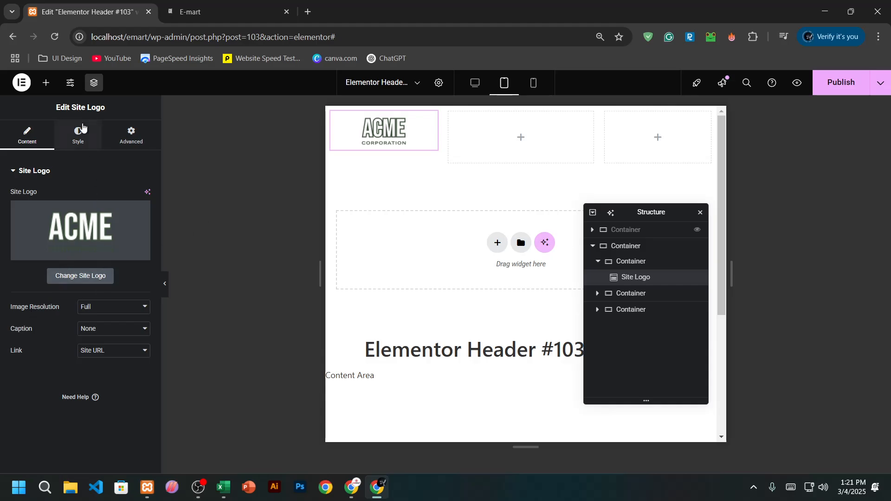
{"action": "left_click", "coordinate": [525, 140]}
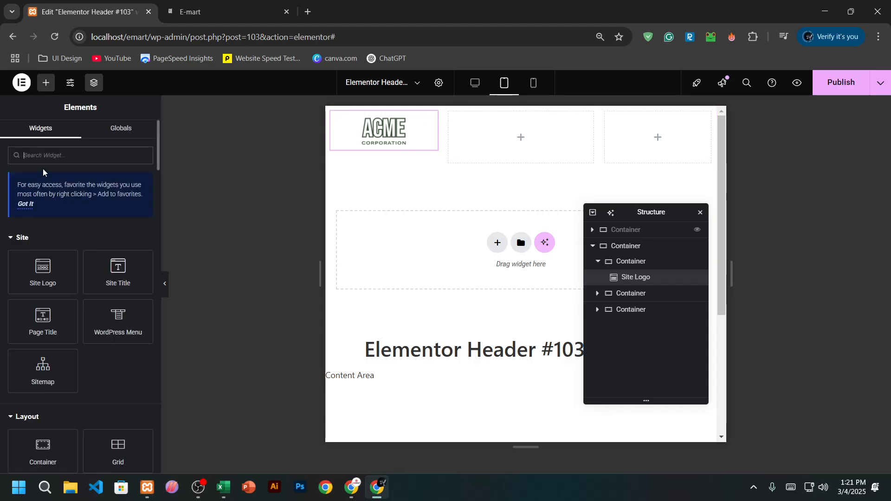
{"action": "type", "text": "sear"}
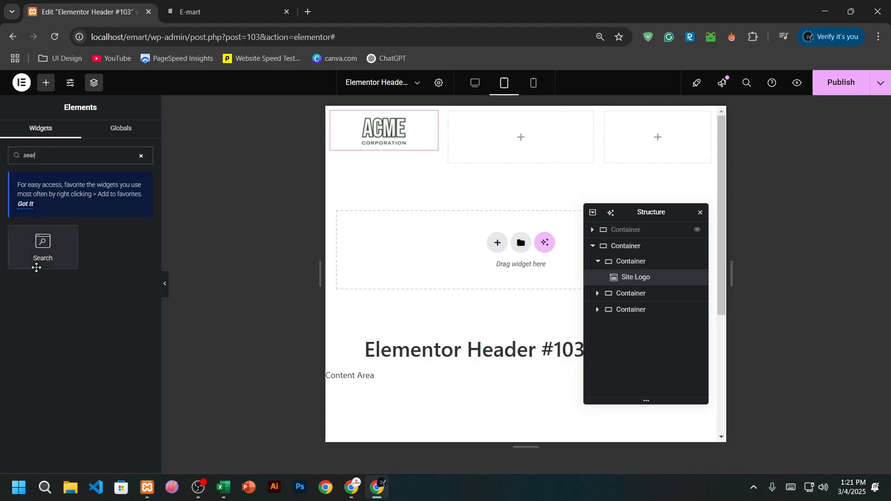
{"action": "left_click_drag", "start_coordinate": [36, 264], "coordinate": [518, 154]}
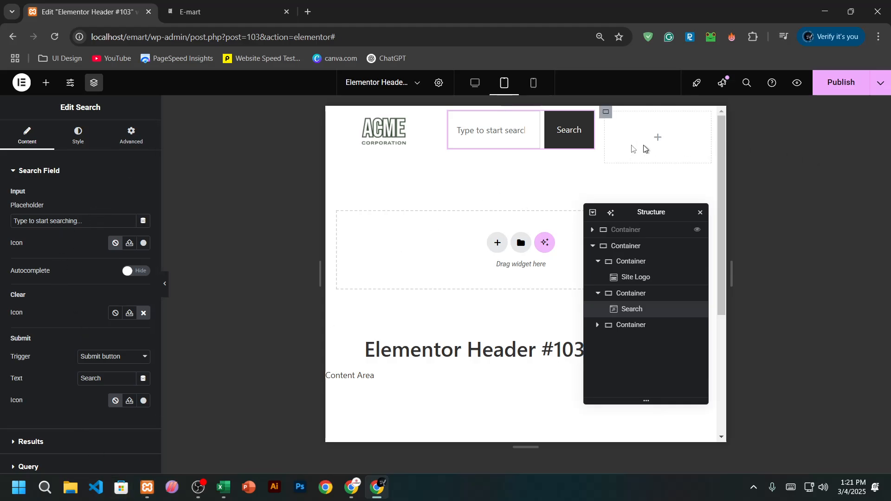
Add a WordPress Menu widget to the third nested container
{"action": "left_click", "coordinate": [658, 140]}
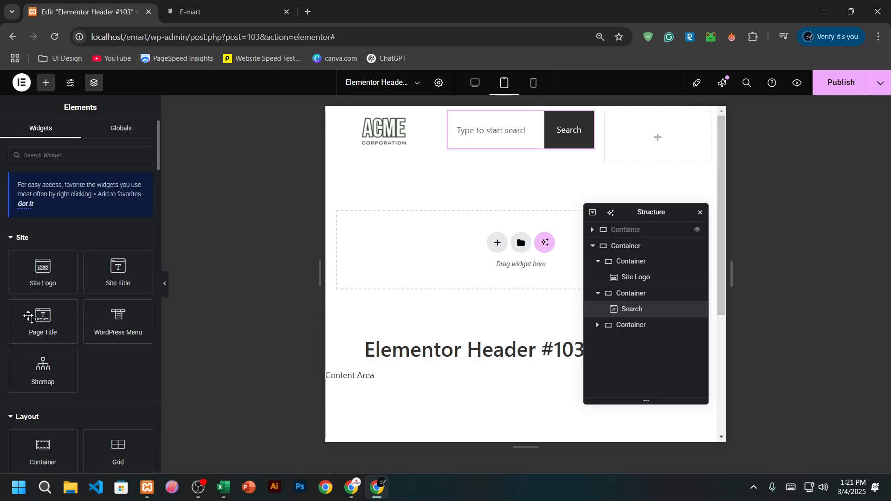
{"action": "left_click_drag", "start_coordinate": [104, 327], "coordinate": [651, 144]}
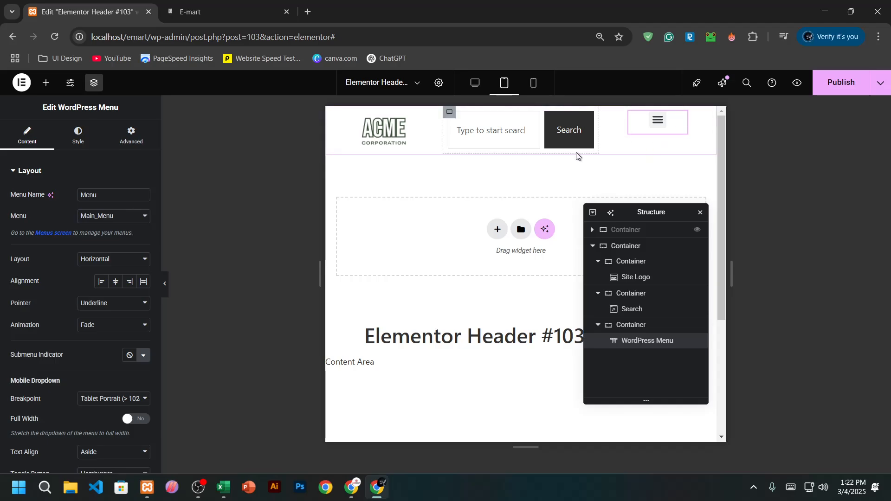
Set the min height of the container holding the WordPress Menu to 85 px and publish the header
{"action": "left_click", "coordinate": [606, 113]}
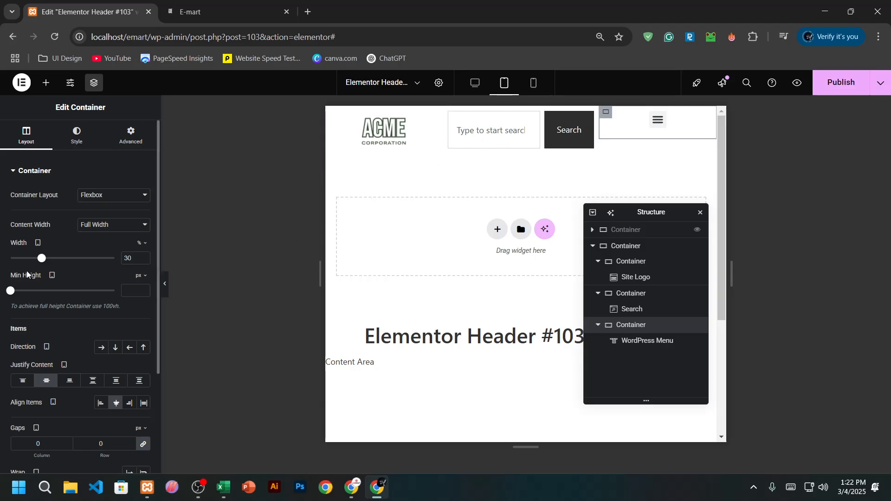
{"action": "left_click", "coordinate": [16, 294]}
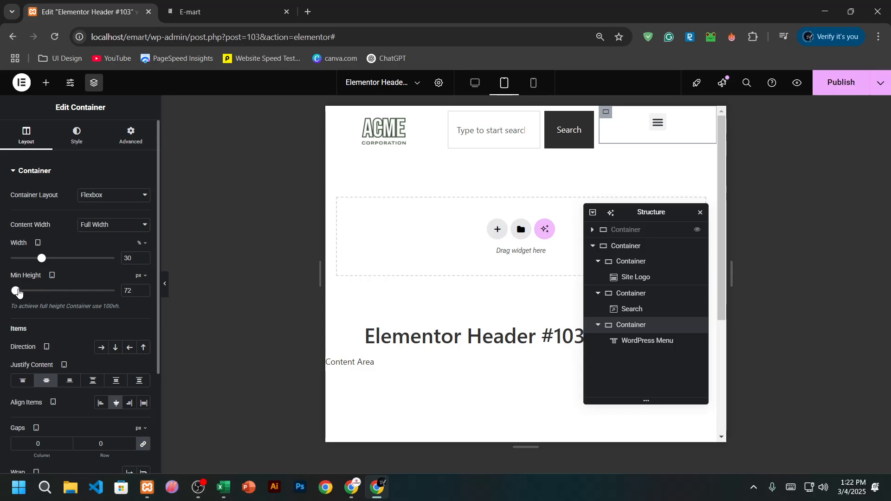
{"action": "left_click_drag", "start_coordinate": [18, 291], "coordinate": [21, 290]}
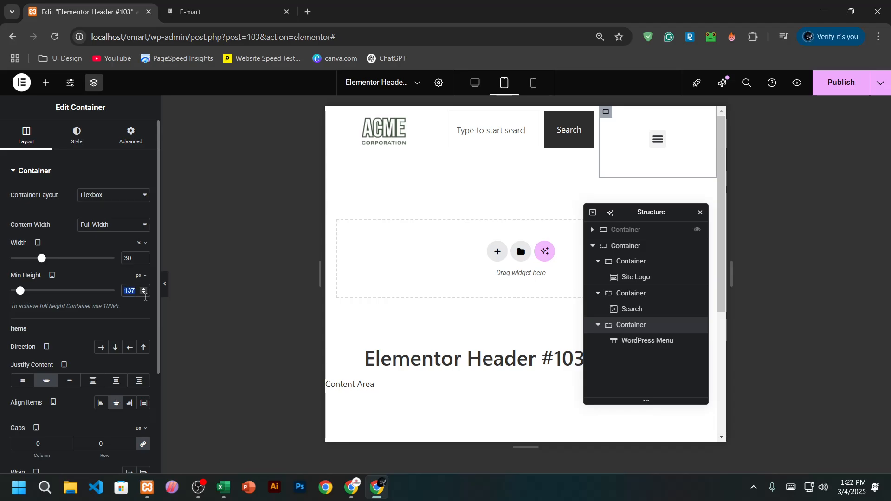
{"action": "left_click", "coordinate": [146, 295]}
{"action": "left_click", "coordinate": [146, 294]}
{"action": "left_click", "coordinate": [146, 295]}
{"action": "left_click", "coordinate": [146, 295]}
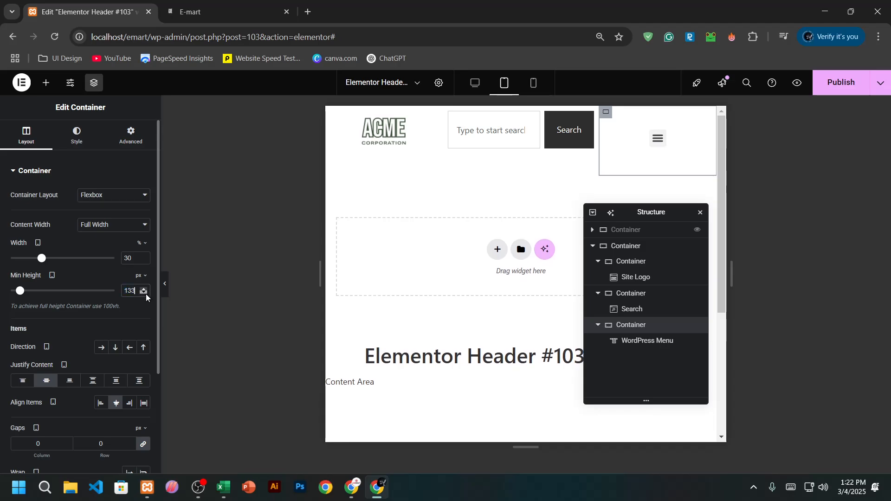
{"action": "left_click", "coordinate": [147, 294]}
{"action": "left_click", "coordinate": [147, 295]}
{"action": "left_click", "coordinate": [146, 294]}
{"action": "left_click", "coordinate": [146, 295]}
{"action": "left_click", "coordinate": [146, 295]}
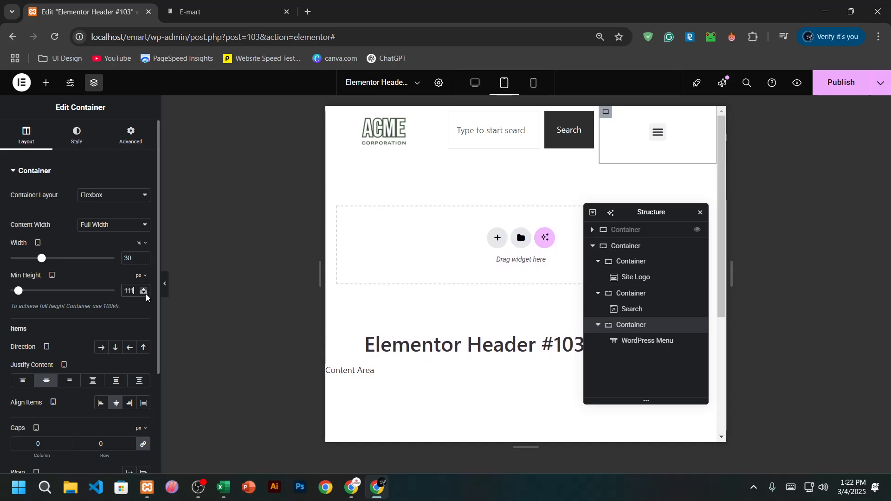
{"action": "left_click", "coordinate": [145, 294]}
{"action": "left_click", "coordinate": [146, 293]}
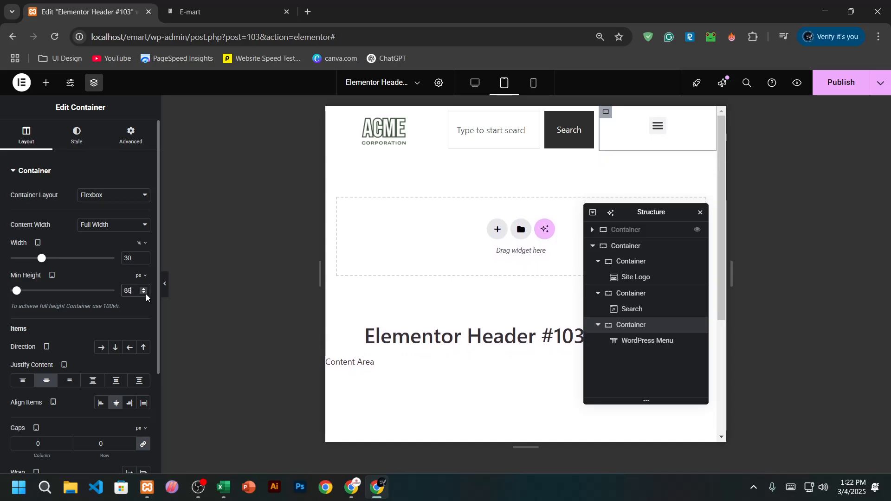
{"action": "left_click", "coordinate": [145, 293]}
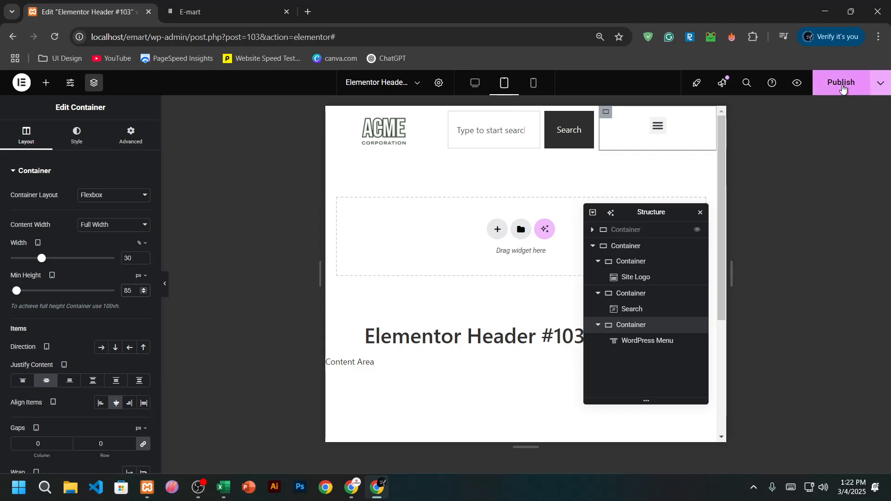
{"action": "left_click", "coordinate": [843, 89]}
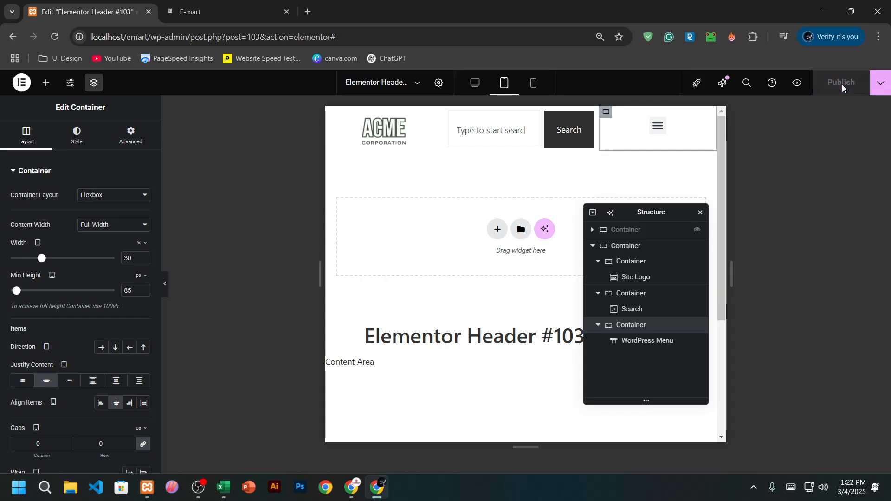
Reload the live E-mart page to check the published header on desktop, and return to the header editor
{"action": "left_click", "coordinate": [195, 9]}
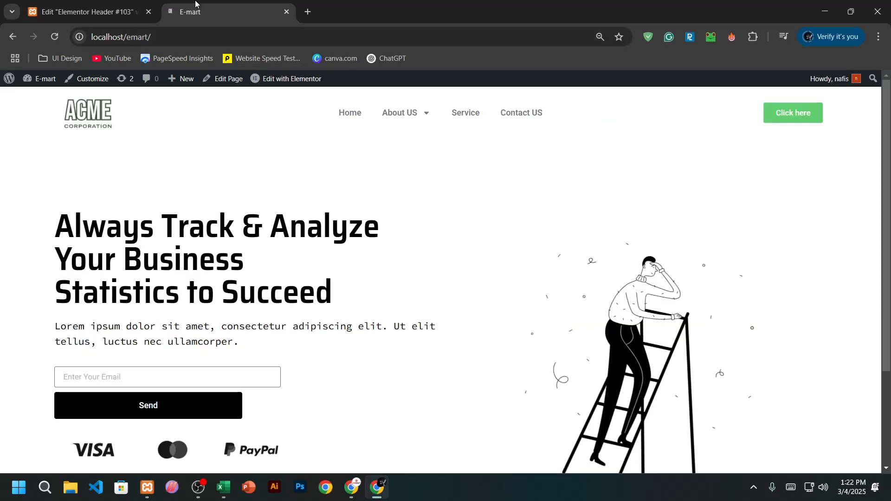
{"action": "left_click", "coordinate": [55, 37]}
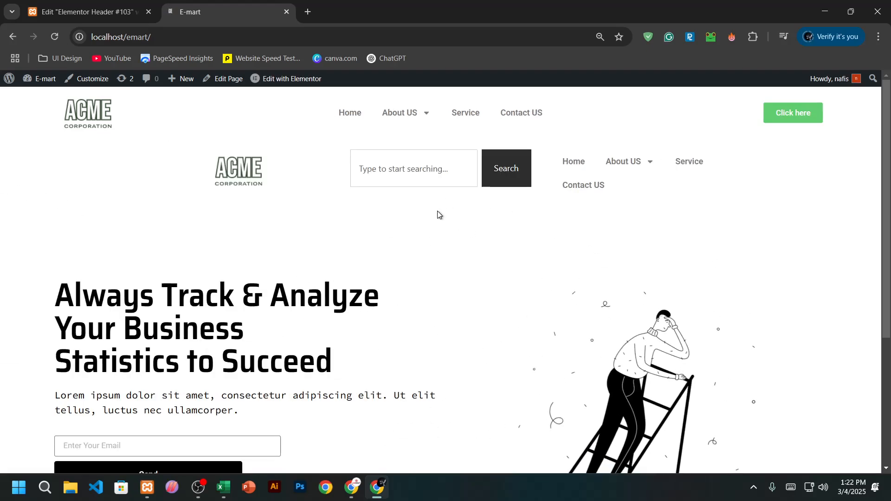
{"action": "left_click", "coordinate": [122, 10]}
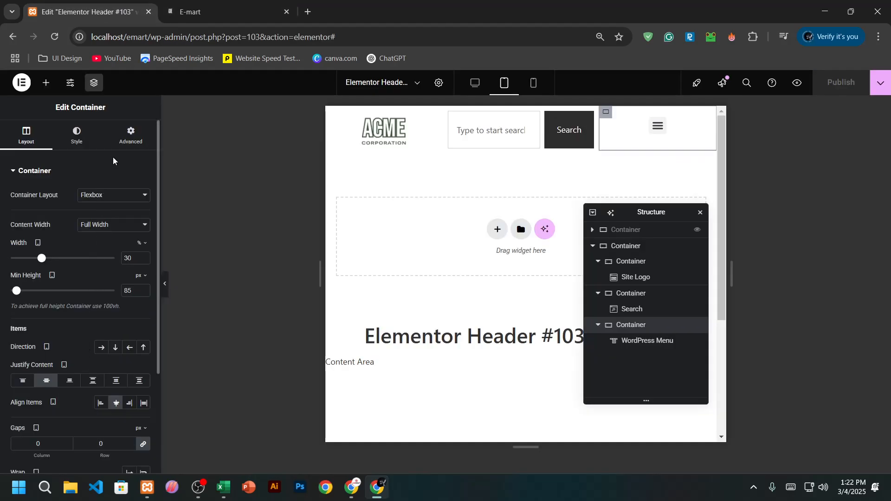
Try hiding only the nested WordPress Menu container on desktop and mobile portrait, and publish the header
{"action": "left_click", "coordinate": [131, 135]}
{"action": "scroll", "coordinate": [14, 394], "scroll_direction": "down", "scroll_amount": 5}
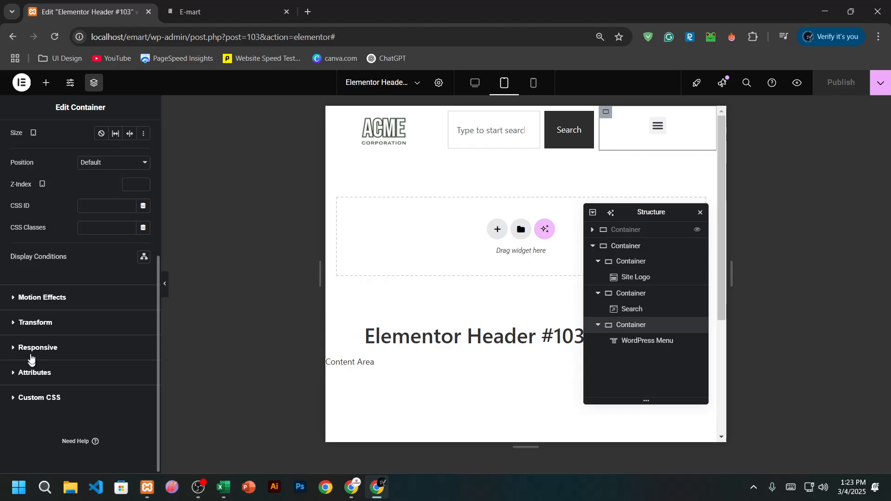
{"action": "left_click", "coordinate": [12, 350]}
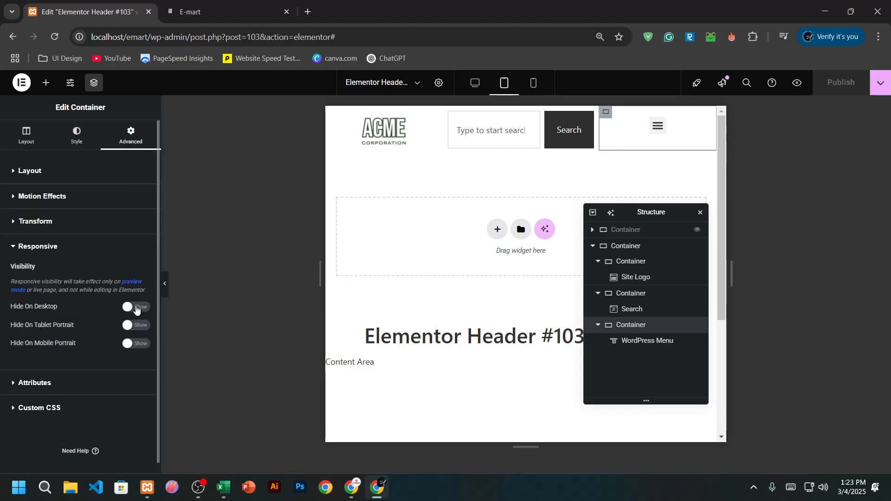
{"action": "left_click", "coordinate": [136, 308]}
{"action": "left_click", "coordinate": [128, 347]}
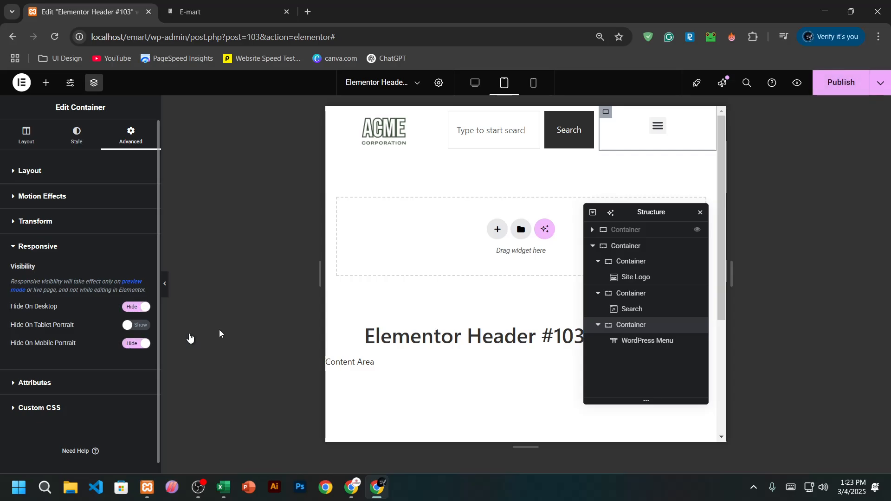
{"action": "left_click", "coordinate": [850, 92]}
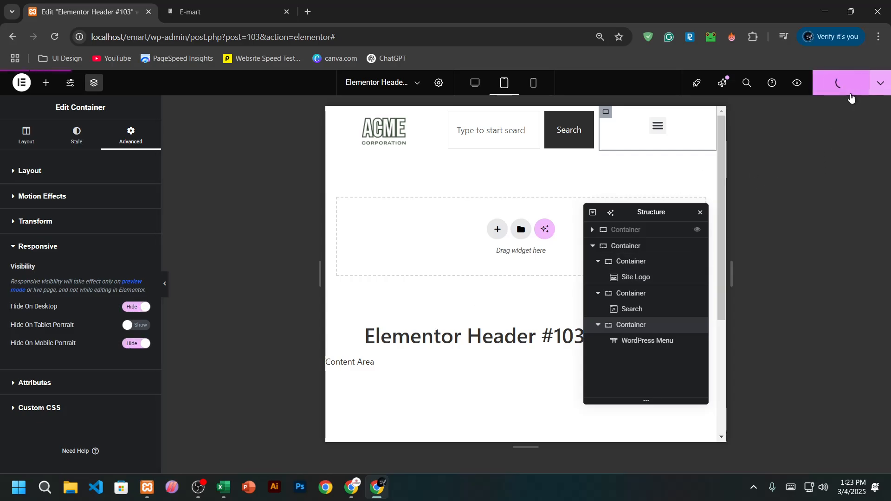
Check the reloaded live page and undo the desktop and mobile portrait hiding on the WordPress Menu container
{"action": "left_click", "coordinate": [245, 3]}
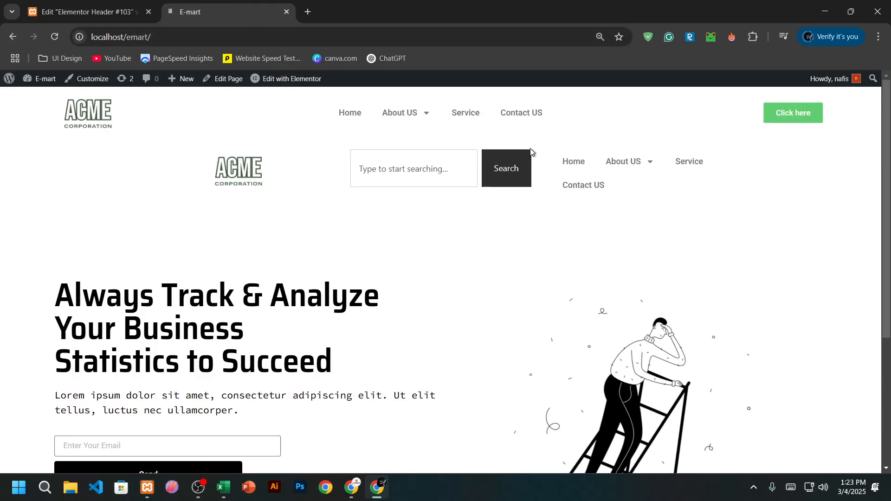
{"action": "left_click", "coordinate": [59, 43]}
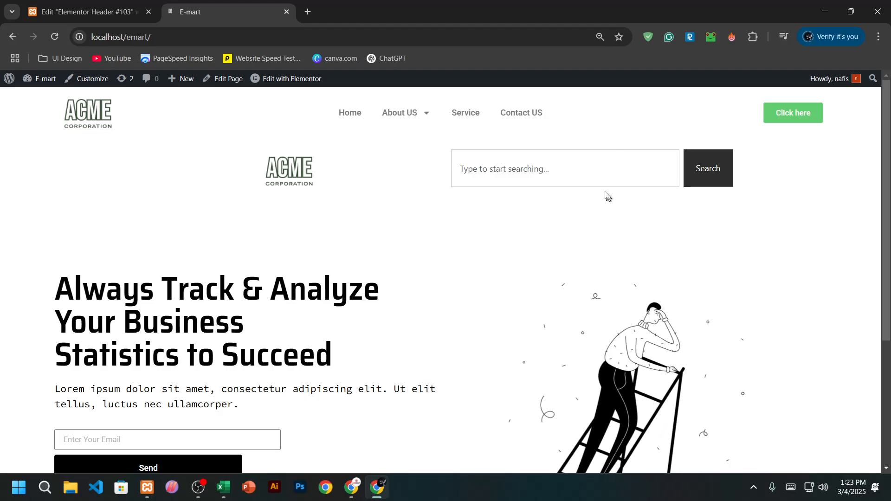
{"action": "left_click", "coordinate": [74, 3]}
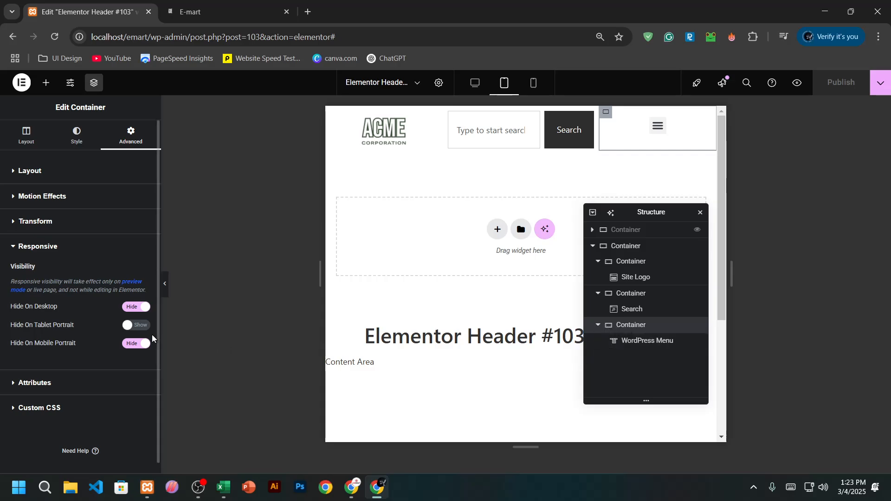
{"action": "left_click", "coordinate": [142, 344]}
{"action": "left_click", "coordinate": [139, 307]}
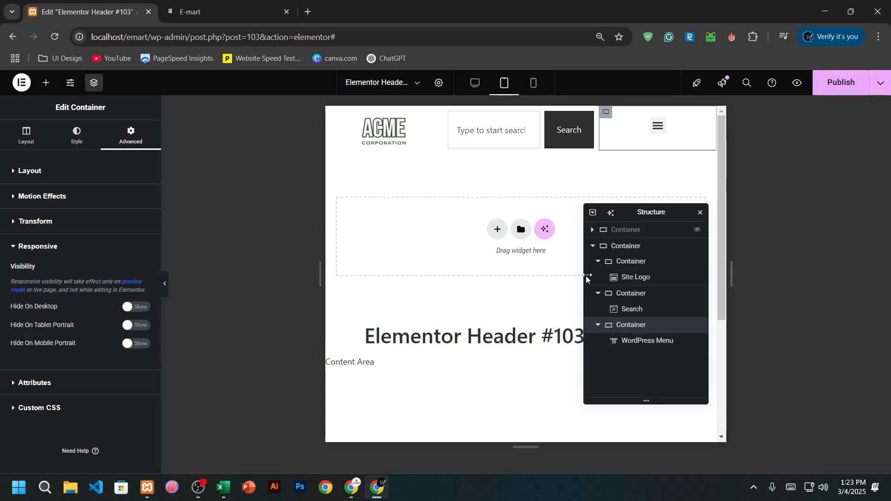
Hide the parent container of the tablet header on desktop and mobile portrait, and publish
{"action": "left_click", "coordinate": [623, 244]}
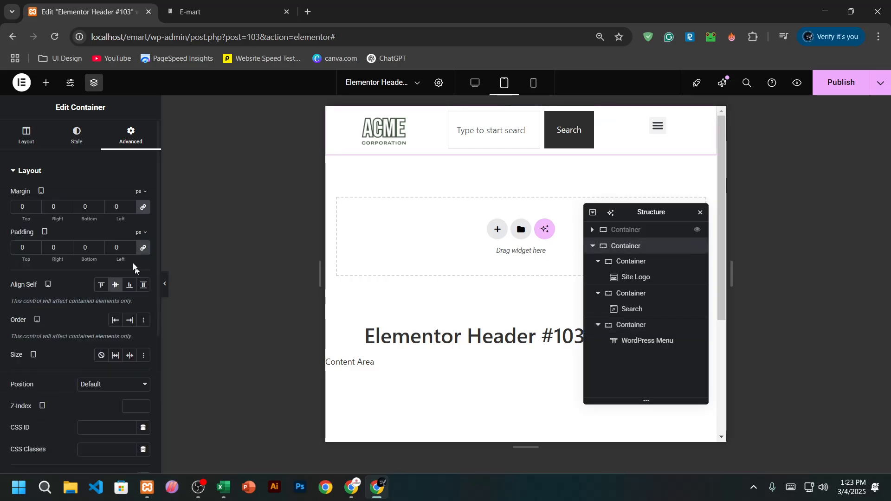
{"action": "scroll", "coordinate": [110, 301], "scroll_direction": "down", "scroll_amount": 5}
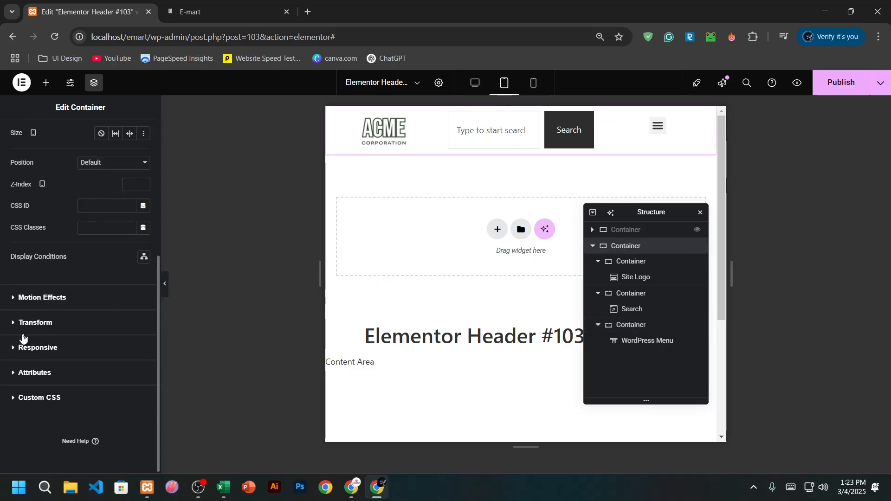
{"action": "left_click", "coordinate": [14, 348]}
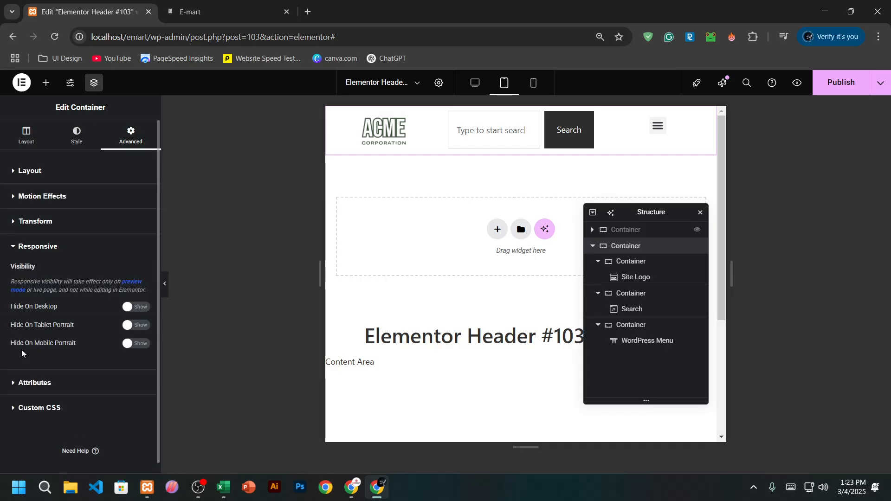
{"action": "left_click", "coordinate": [147, 308]}
{"action": "left_click", "coordinate": [138, 343]}
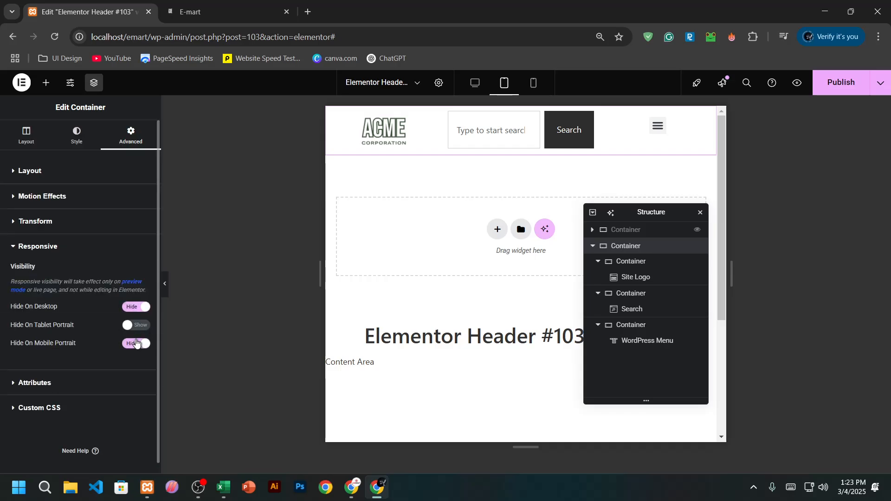
{"action": "left_click", "coordinate": [841, 83]}
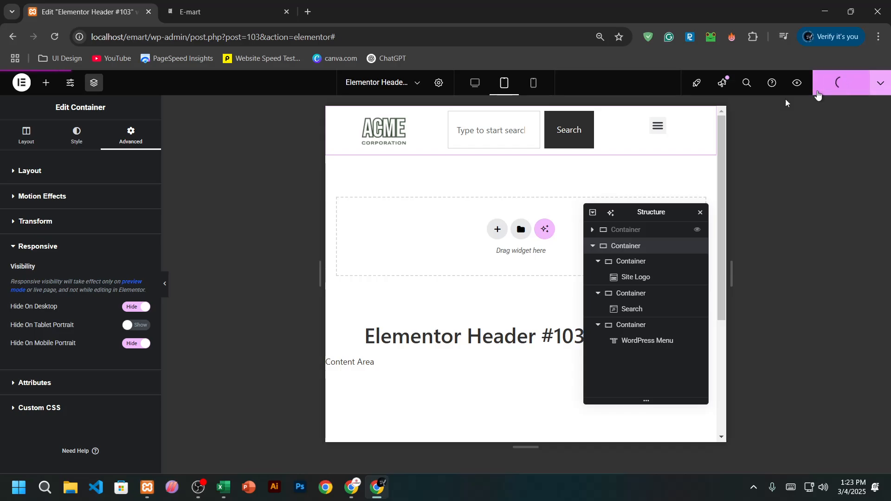
Reload the live E-mart page and inspect it in the browser's Surface Pro 7 device view
{"action": "left_click", "coordinate": [228, 11]}
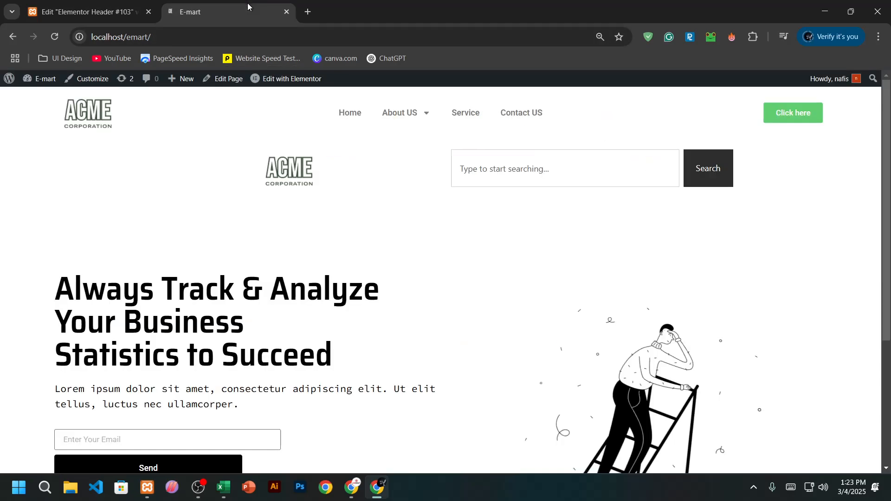
{"action": "left_click", "coordinate": [50, 37]}
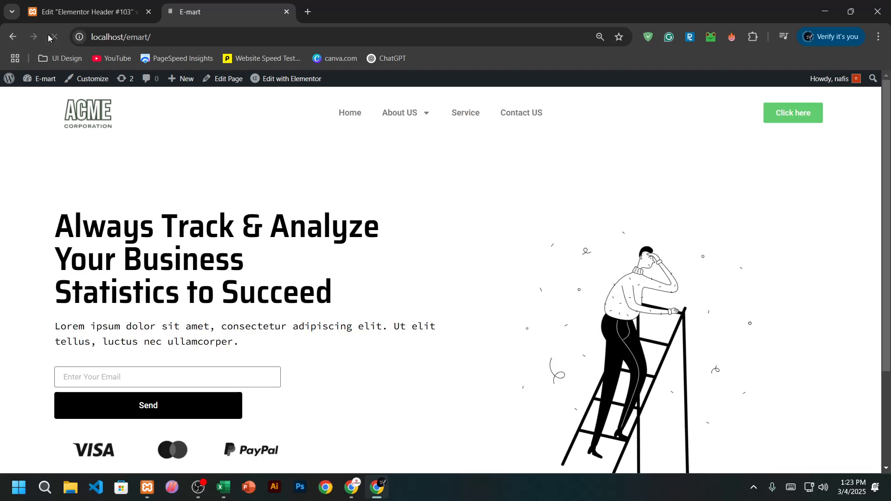
{"action": "right_click", "coordinate": [391, 162]}
{"action": "left_click", "coordinate": [438, 446]}
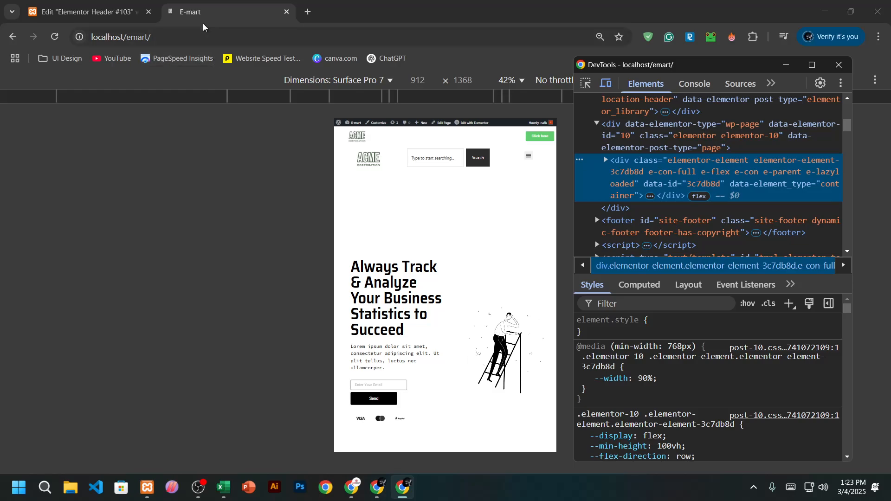
Hide the original desktop header container on tablet portrait and mobile portrait, and publish the header
{"action": "left_click", "coordinate": [109, 2]}
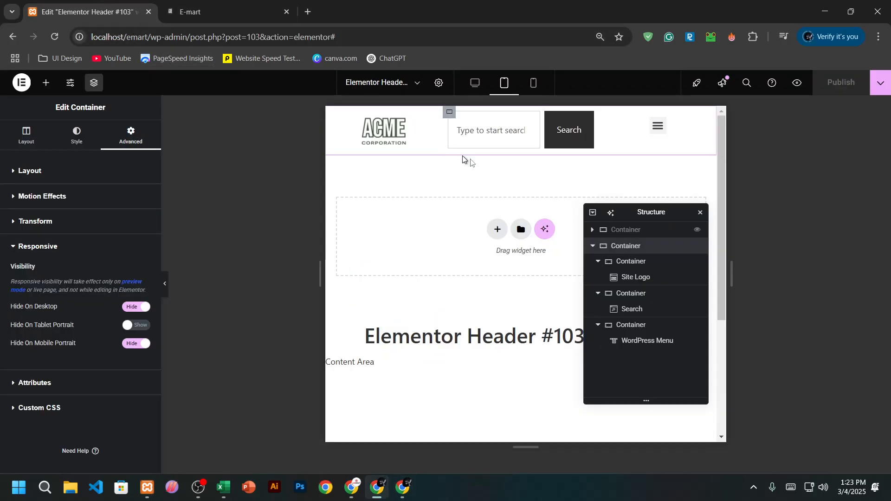
{"action": "left_click", "coordinate": [634, 235]}
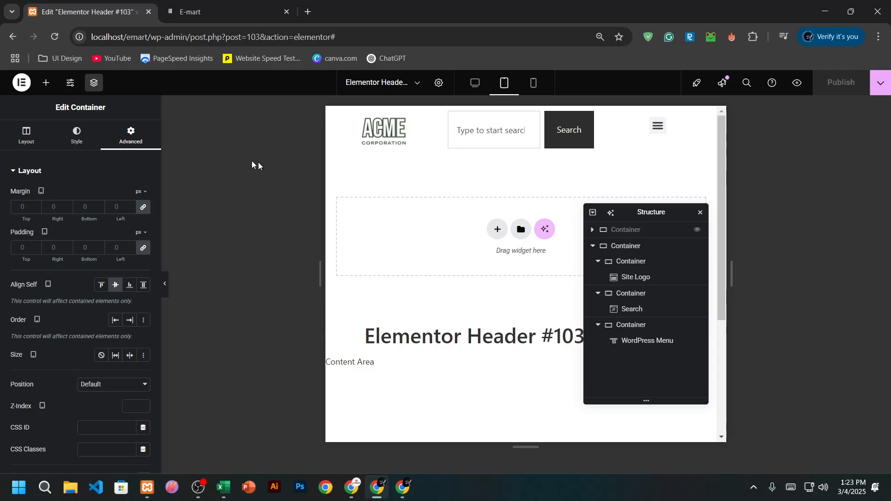
{"action": "scroll", "coordinate": [70, 302], "scroll_direction": "down", "scroll_amount": 5}
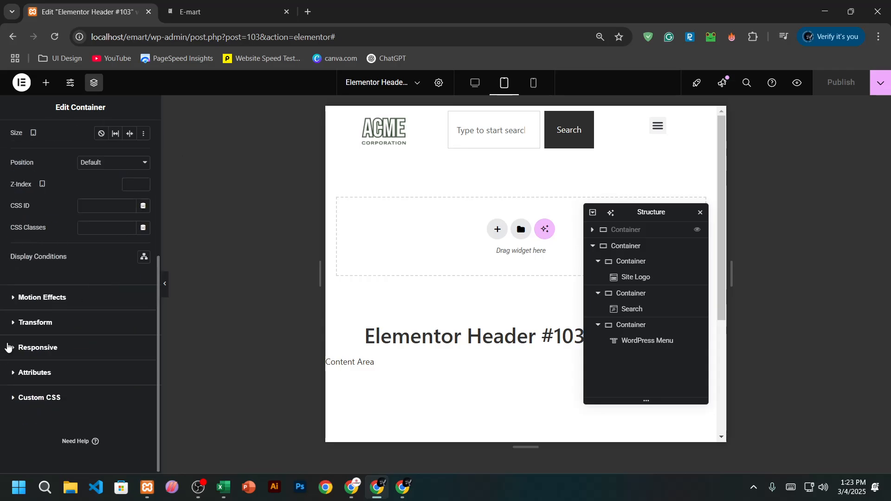
{"action": "left_click", "coordinate": [7, 347]}
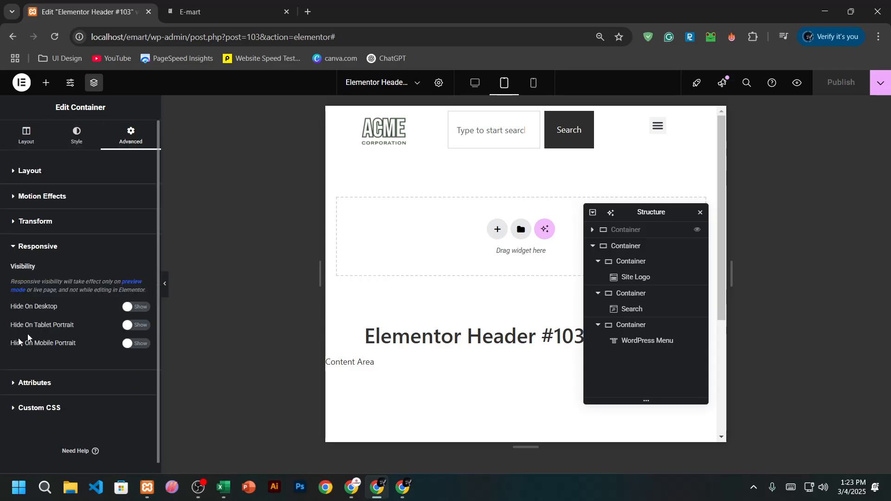
{"action": "left_click", "coordinate": [138, 328]}
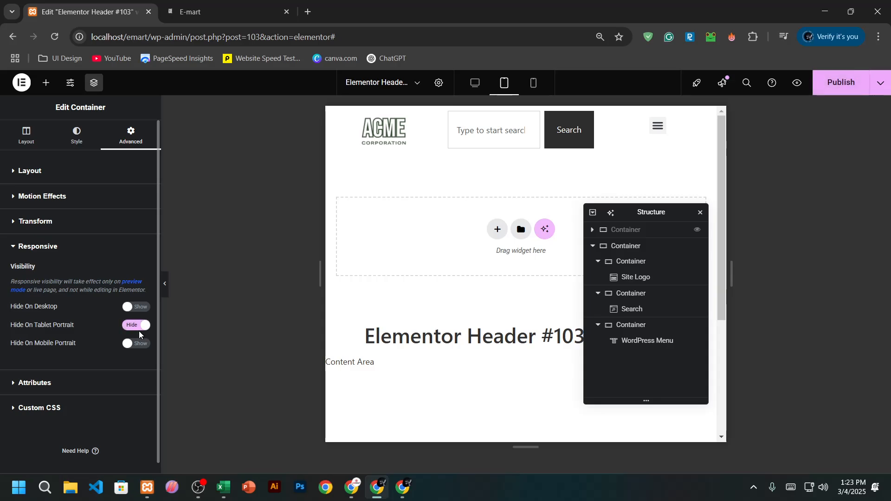
{"action": "left_click", "coordinate": [139, 344]}
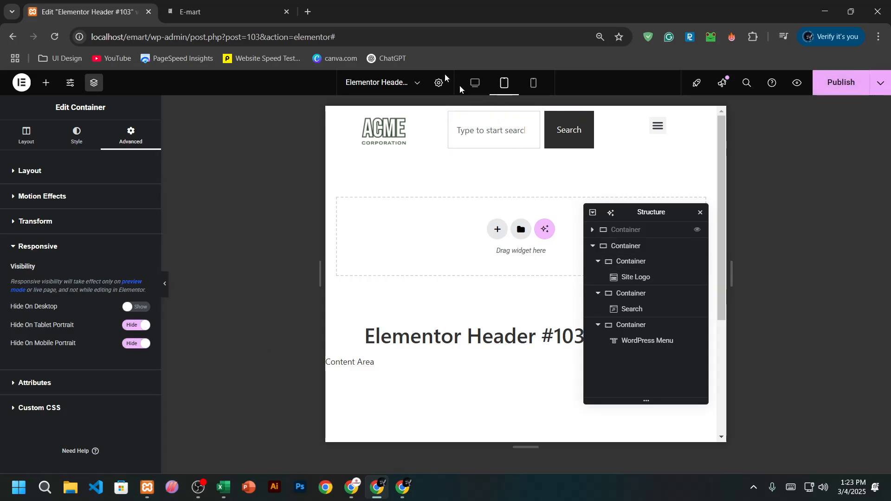
{"action": "left_click", "coordinate": [849, 83]}
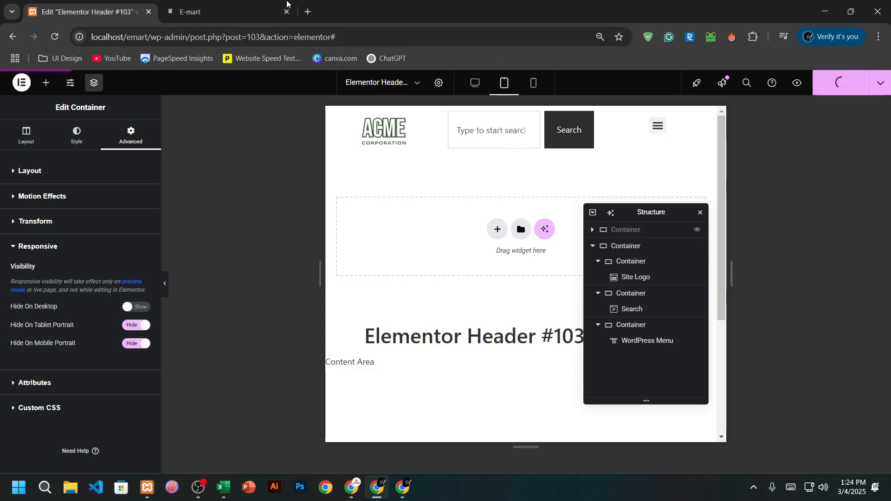
Reload the live page in the Surface Pro 7 view to check the tablet header, and return to the editor
{"action": "left_click", "coordinate": [174, 3]}
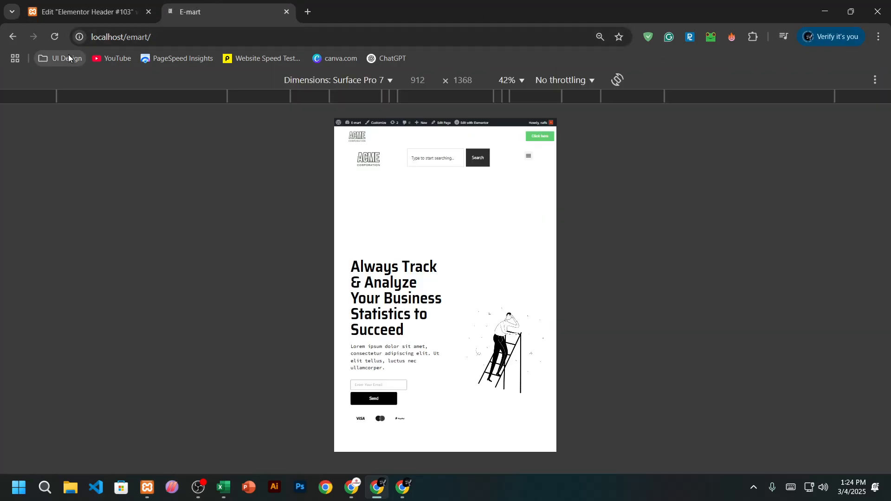
{"action": "left_click", "coordinate": [55, 38]}
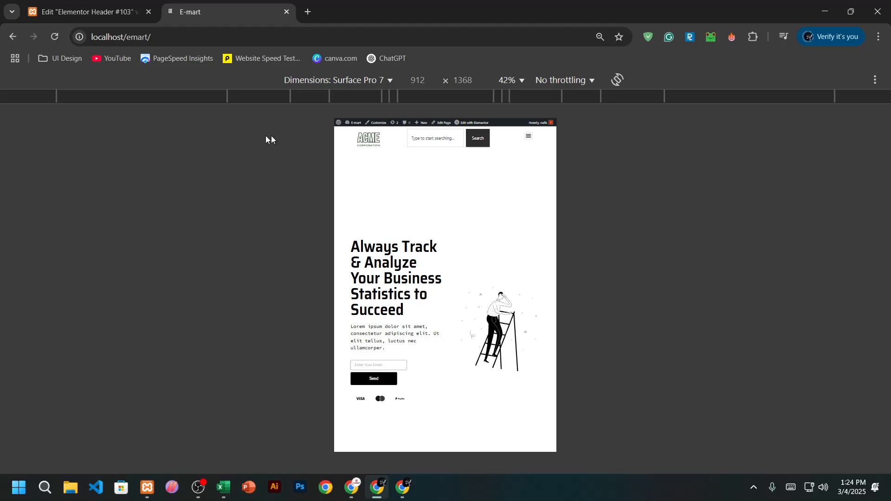
{"action": "left_click", "coordinate": [88, 11]}
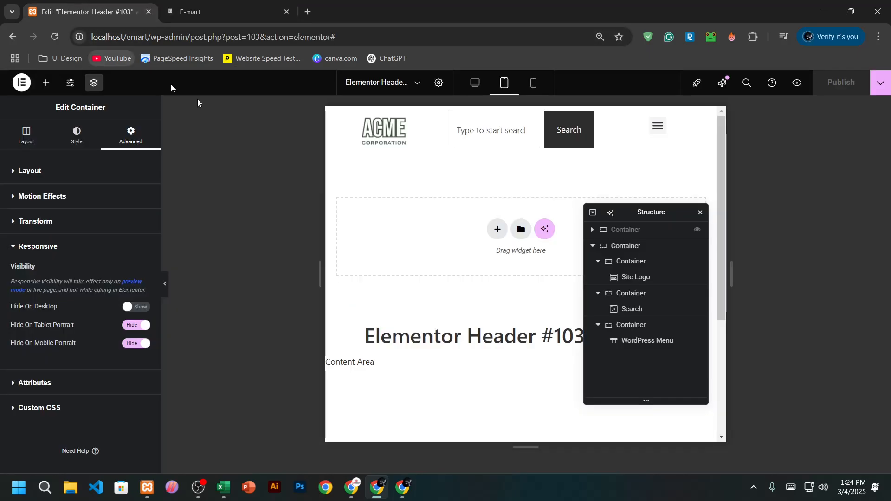
Switch the editor to the mobile portrait view, and collapse and hide the tablet header container in the structure
{"action": "left_click", "coordinate": [533, 82]}
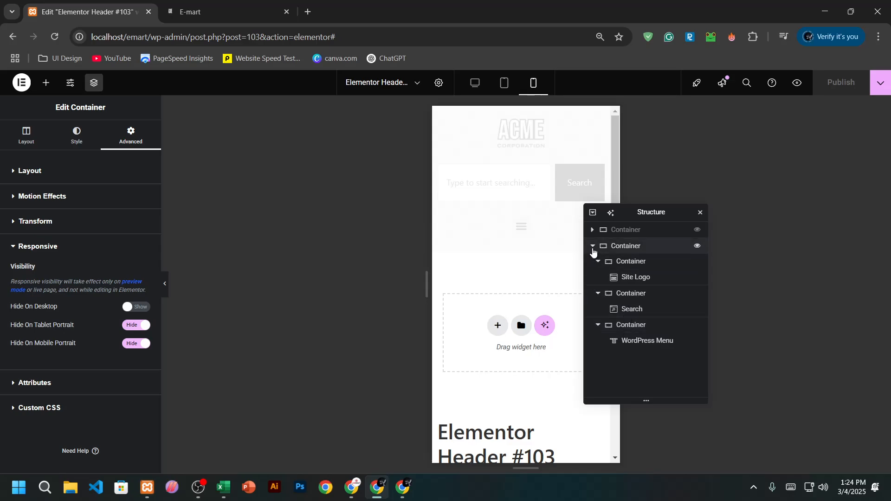
{"action": "left_click", "coordinate": [592, 246]}
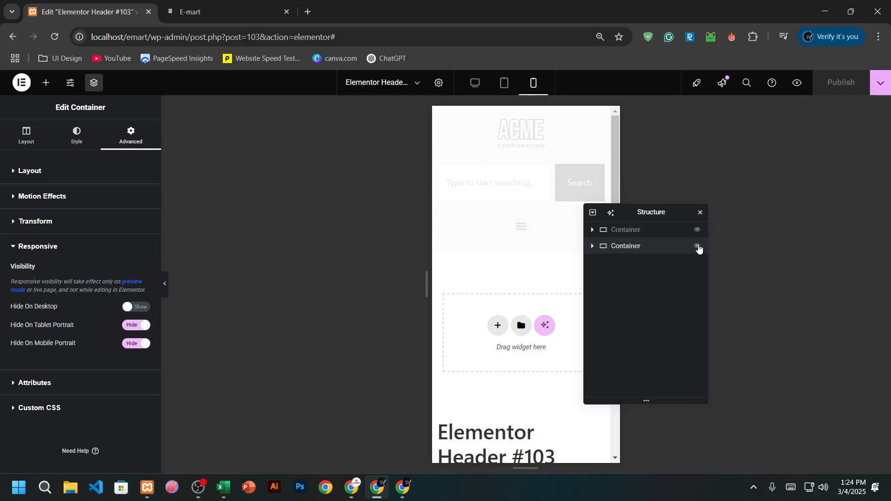
{"action": "left_click", "coordinate": [697, 246]}
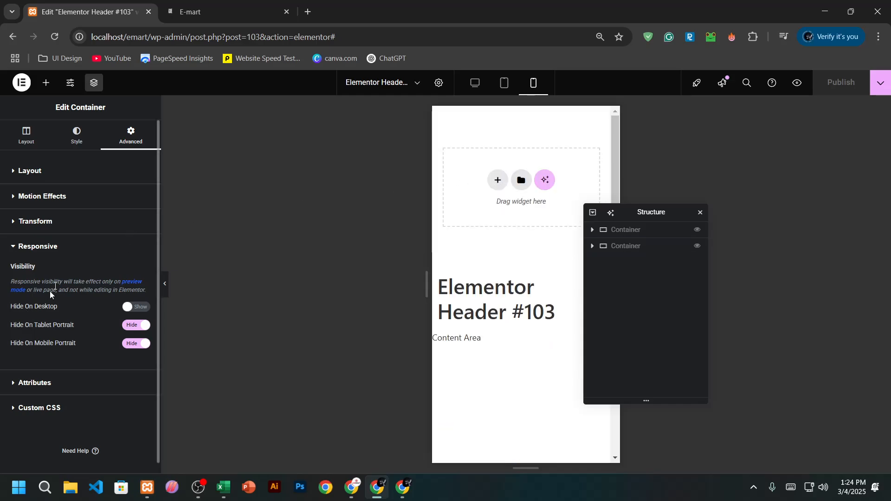
Add a new row-direction Flexbox container for the mobile header
{"action": "left_click", "coordinate": [498, 180]}
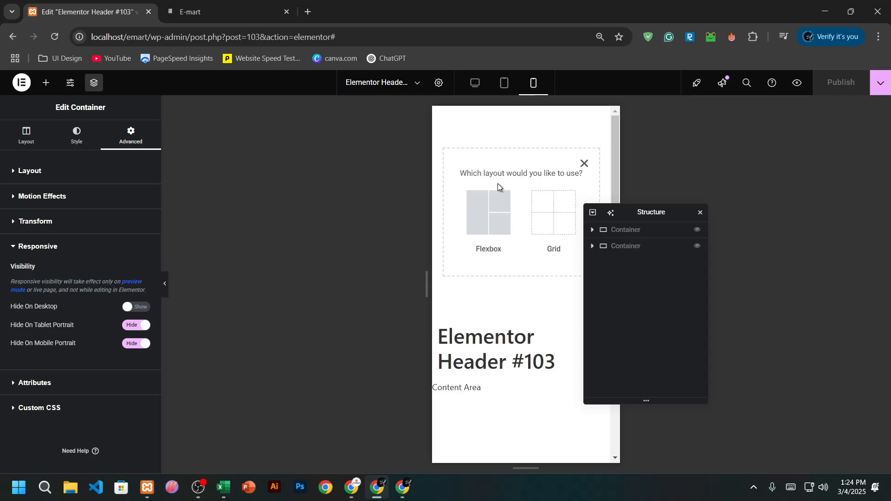
{"action": "left_click", "coordinate": [496, 222]}
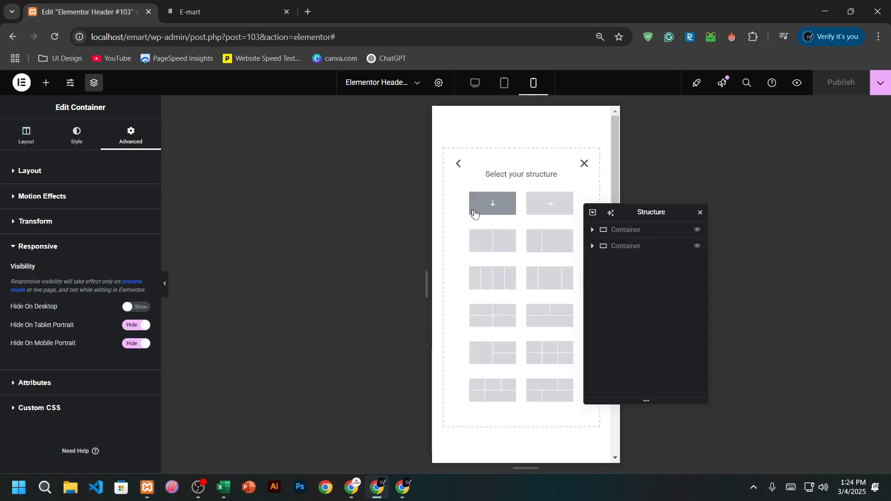
{"action": "left_click", "coordinate": [545, 210]}
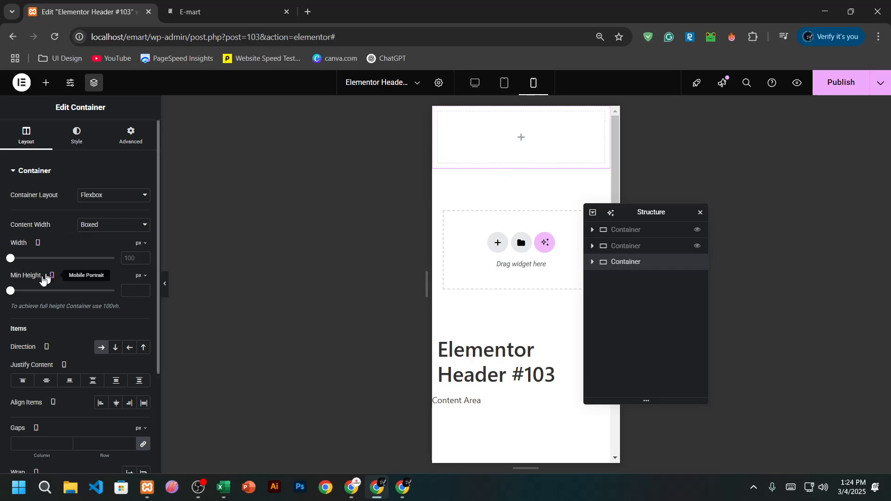
Set the mobile header container's width to 100%, centre its justify content and align items, and set its gaps to 0
{"action": "left_click", "coordinate": [144, 248]}
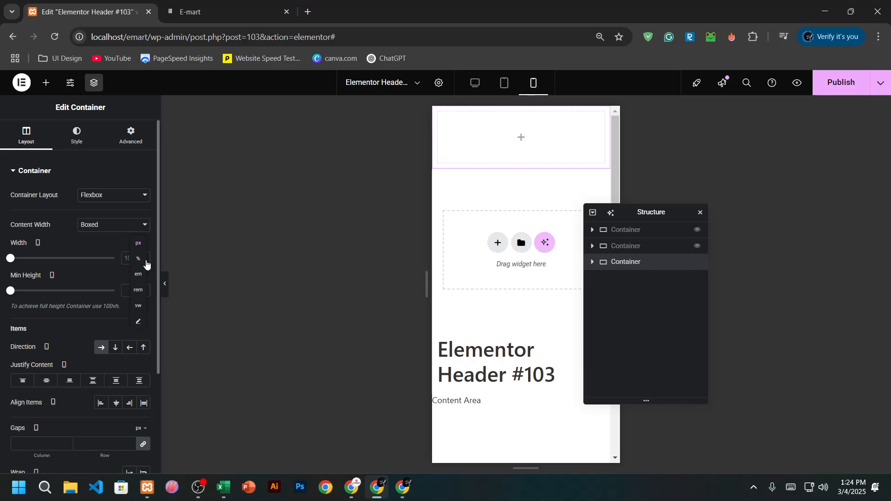
{"action": "left_click", "coordinate": [138, 259]}
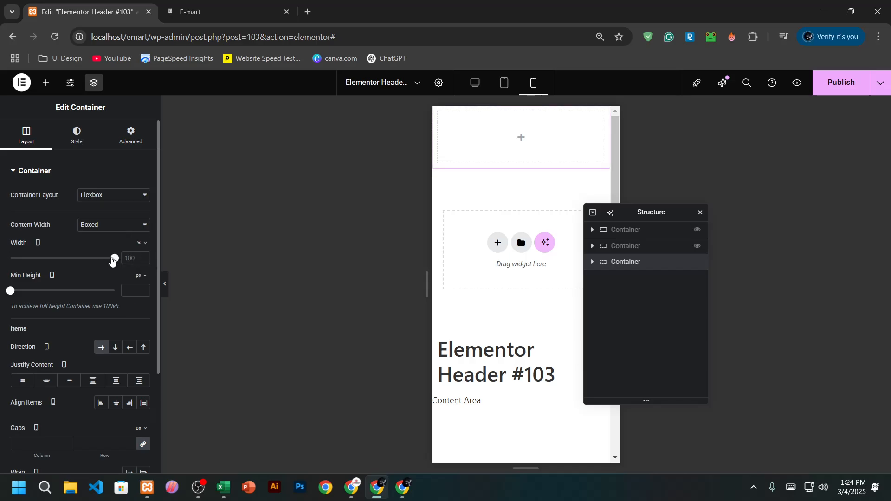
{"action": "mouse_move", "coordinate": [112, 261]}
{"action": "left_mouse_down"}
{"action": "mouse_move", "coordinate": [54, 262]}
{"action": "mouse_move", "coordinate": [115, 260]}
{"action": "left_mouse_up"}
{"action": "left_click", "coordinate": [46, 380]}
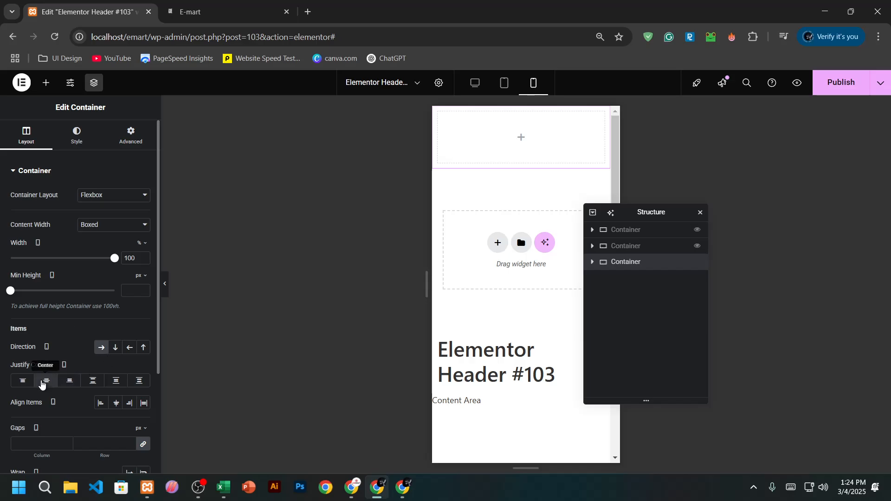
{"action": "left_click", "coordinate": [116, 403]}
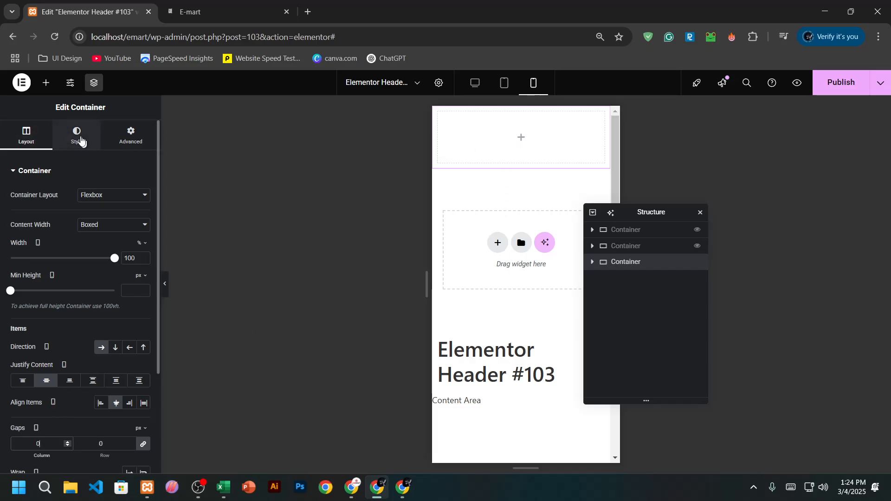
Add a nested container inside the mobile header container and open it for editing
{"action": "left_click", "coordinate": [46, 82]}
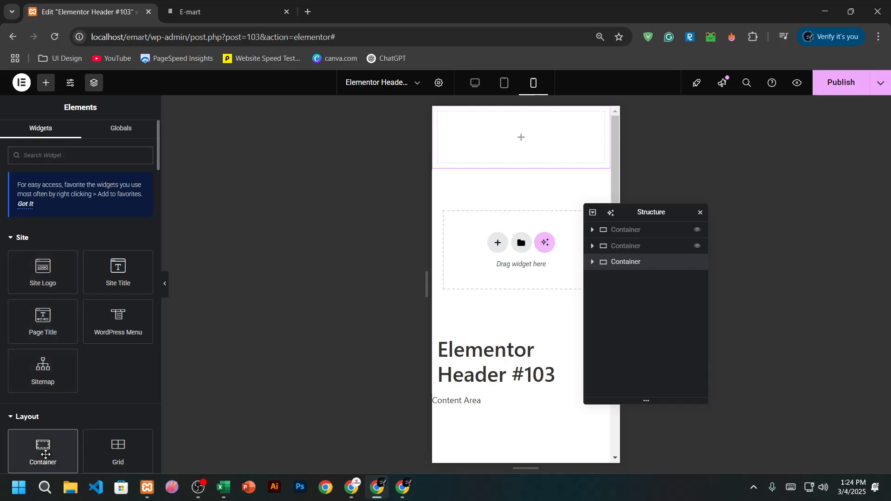
{"action": "left_click_drag", "start_coordinate": [43, 450], "coordinate": [503, 146]}
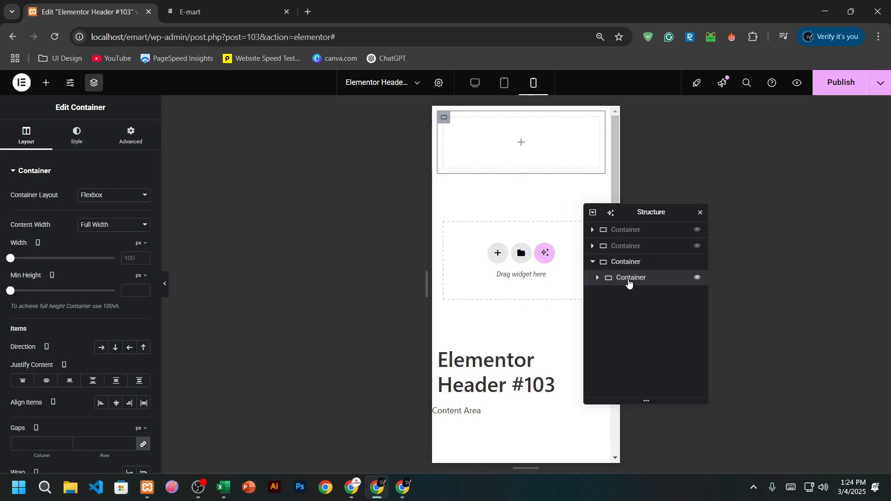
{"action": "right_click", "coordinate": [629, 282]}
{"action": "left_click", "coordinate": [611, 297]}
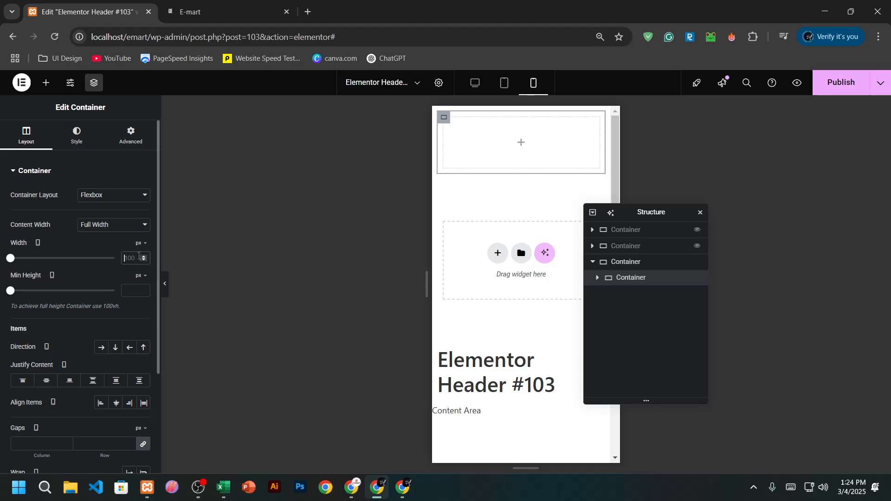
Set the nested container's width to 50% and duplicate it to form two equal columns
{"action": "left_click", "coordinate": [139, 256]}
{"action": "type", "text": "50"}
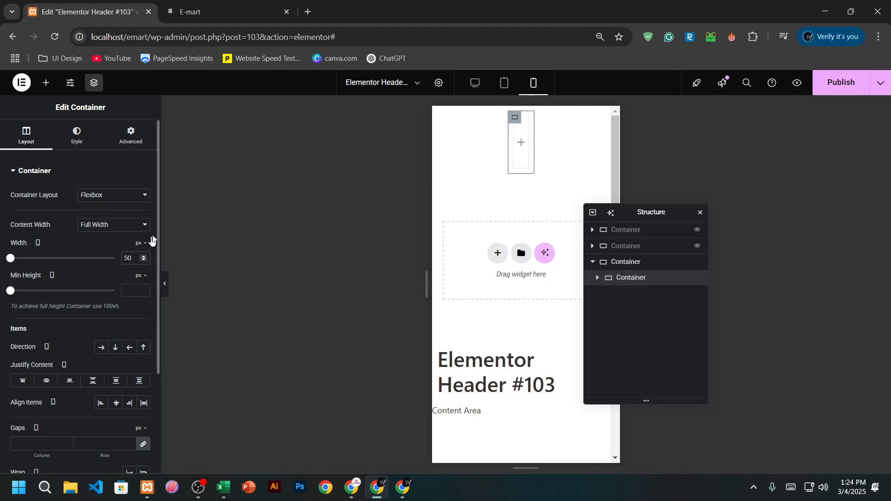
{"action": "left_click", "coordinate": [145, 247]}
{"action": "left_click", "coordinate": [139, 258]}
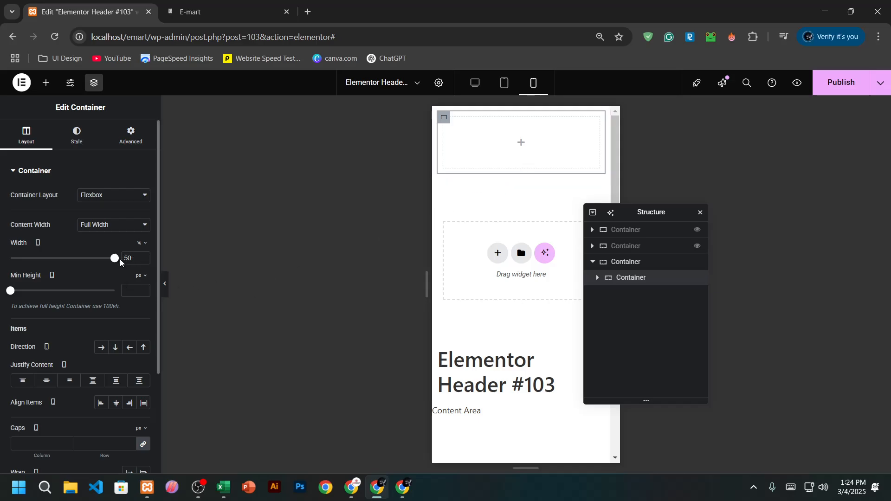
{"action": "left_click_drag", "start_coordinate": [120, 263], "coordinate": [71, 263]}
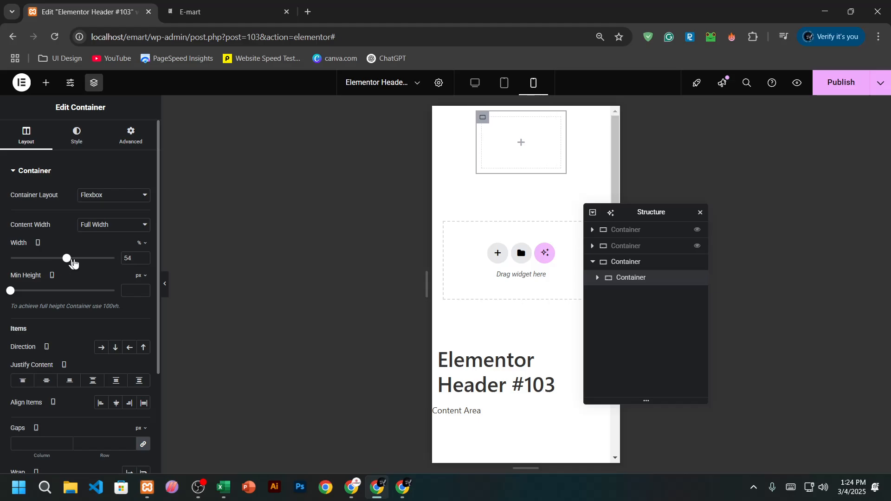
{"action": "left_click", "coordinate": [142, 263]}
{"action": "left_click", "coordinate": [142, 262]}
{"action": "left_click", "coordinate": [142, 263]}
{"action": "left_click", "coordinate": [142, 262]}
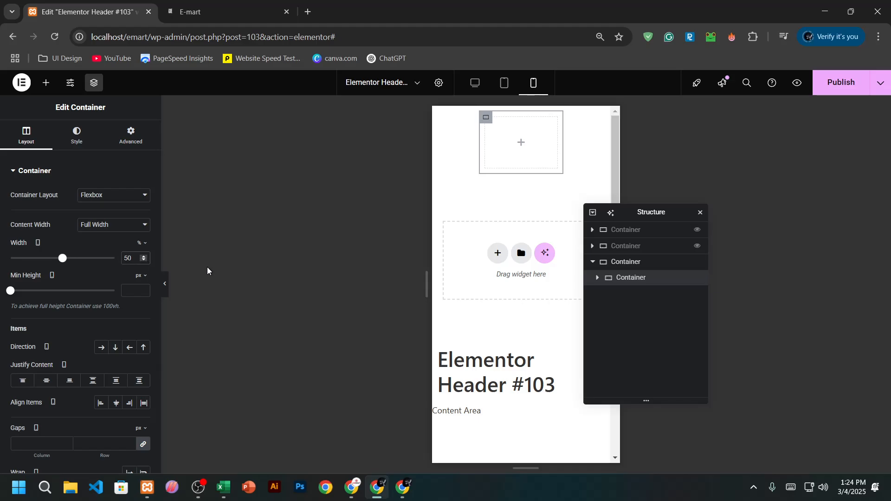
{"action": "right_click", "coordinate": [628, 284]}
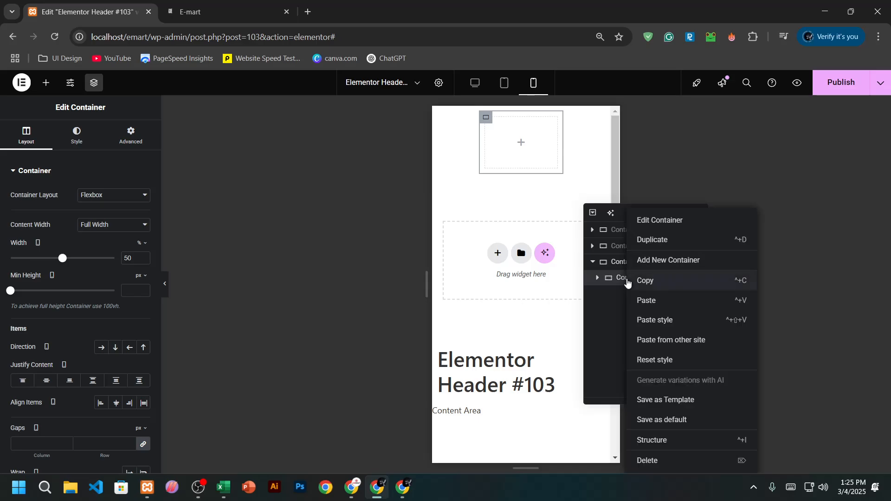
{"action": "left_click", "coordinate": [659, 240]}
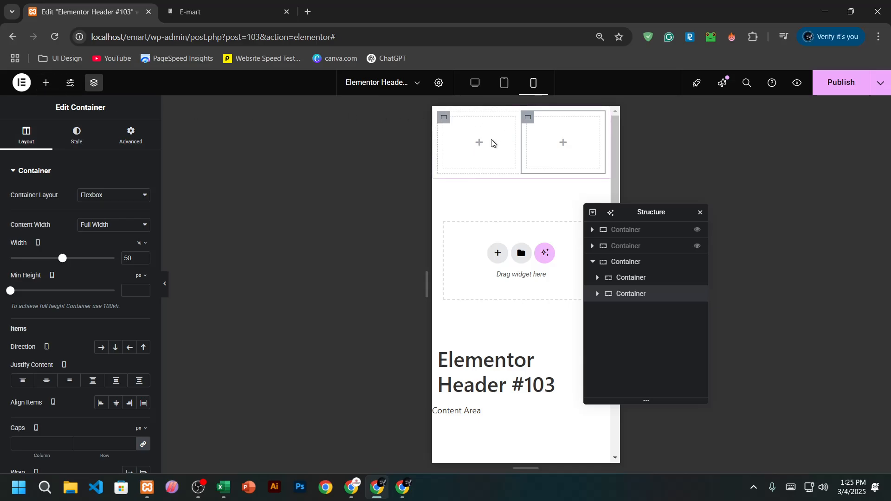
Add a Site Logo widget to the first nested container and a WordPress Menu widget to the second
{"action": "left_click", "coordinate": [477, 145]}
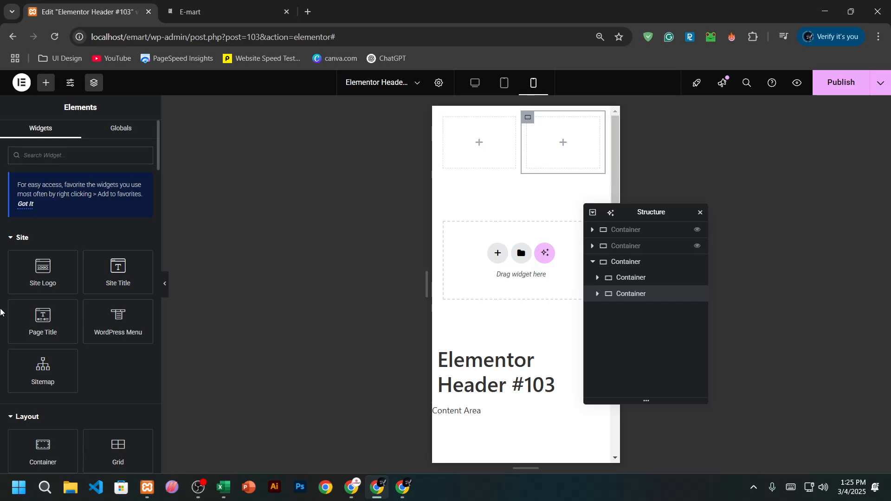
{"action": "left_click_drag", "start_coordinate": [43, 268], "coordinate": [471, 146]}
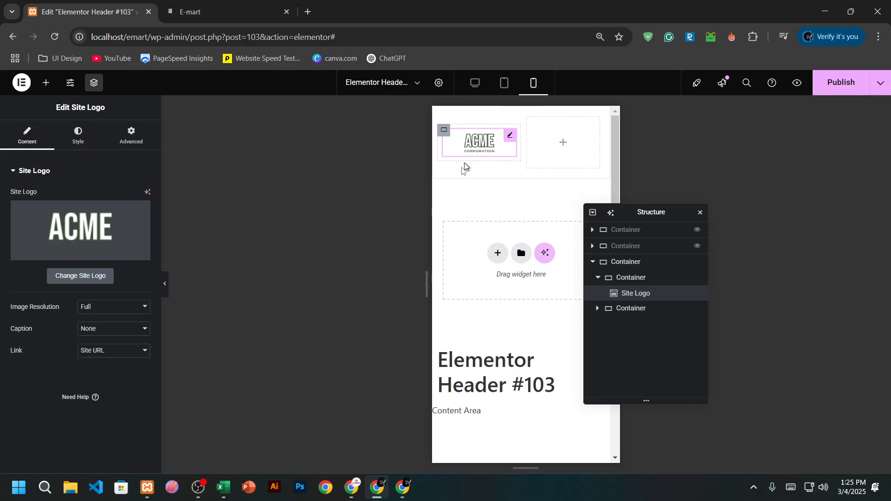
{"action": "left_click", "coordinate": [563, 143]}
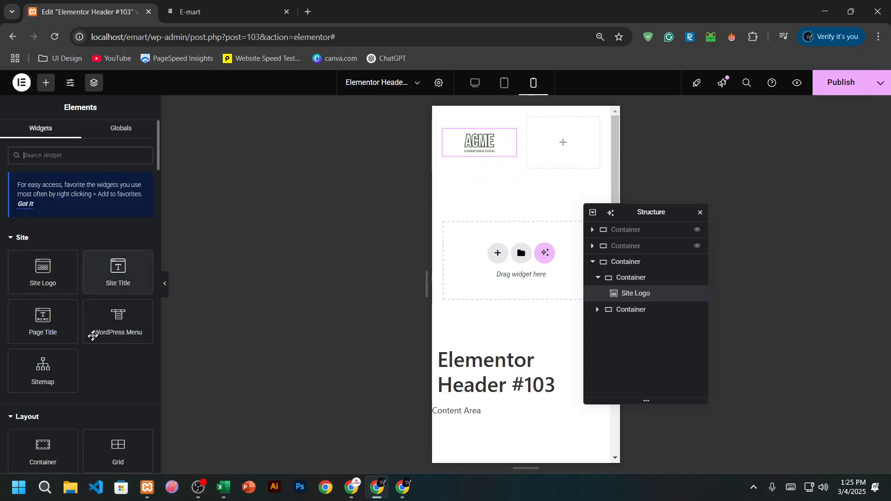
{"action": "left_click_drag", "start_coordinate": [122, 333], "coordinate": [560, 134]}
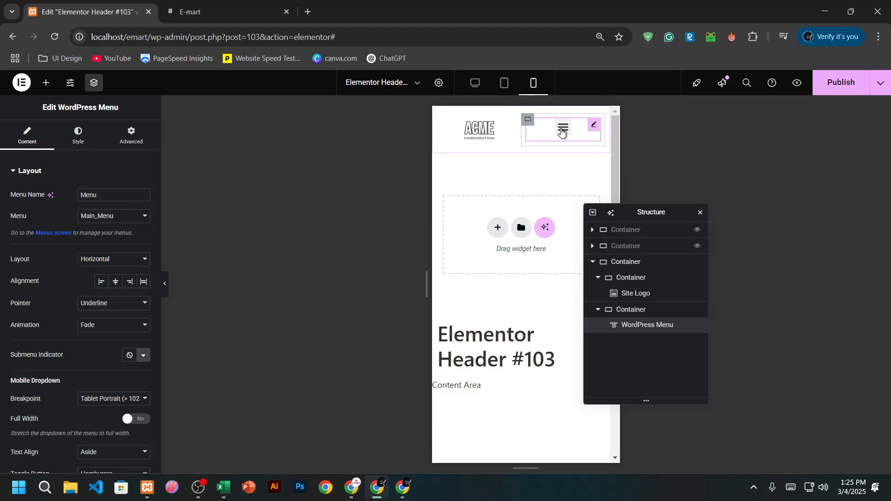
Enable full width for the WordPress Menu's mobile dropdown and open the dropdown in the preview
{"action": "left_click", "coordinate": [562, 130]}
{"action": "left_click", "coordinate": [563, 128]}
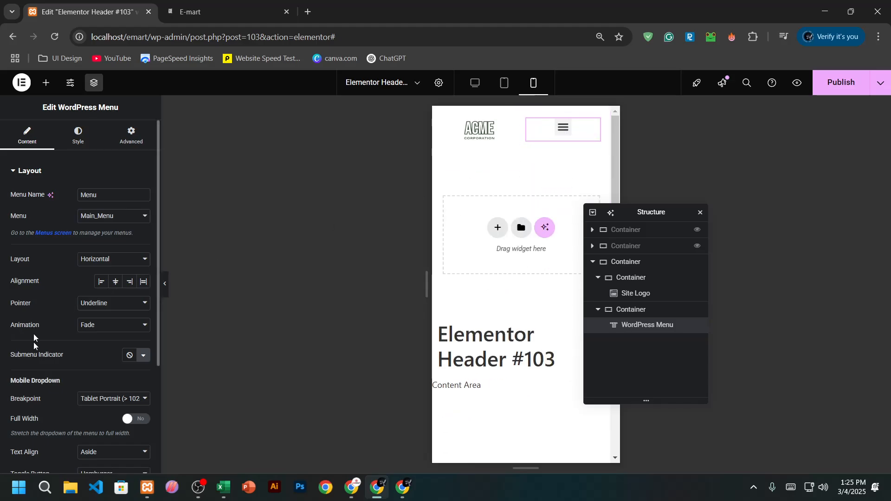
{"action": "left_click", "coordinate": [135, 420]}
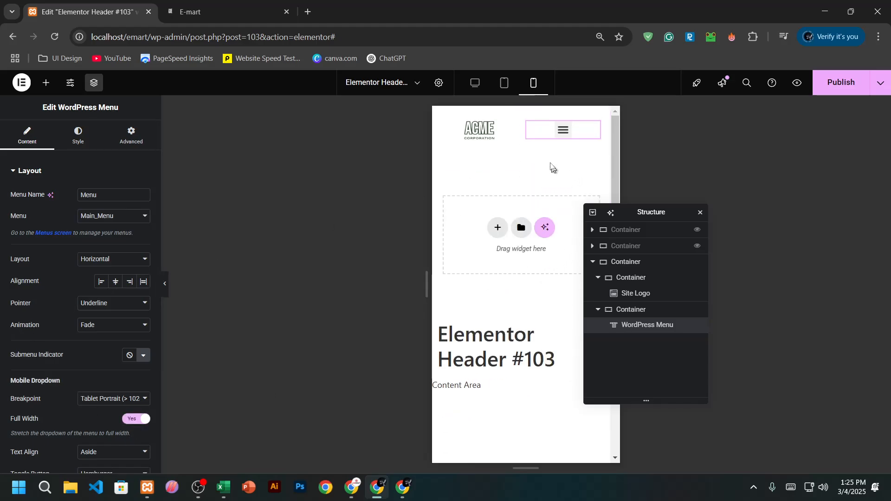
{"action": "left_click", "coordinate": [559, 132]}
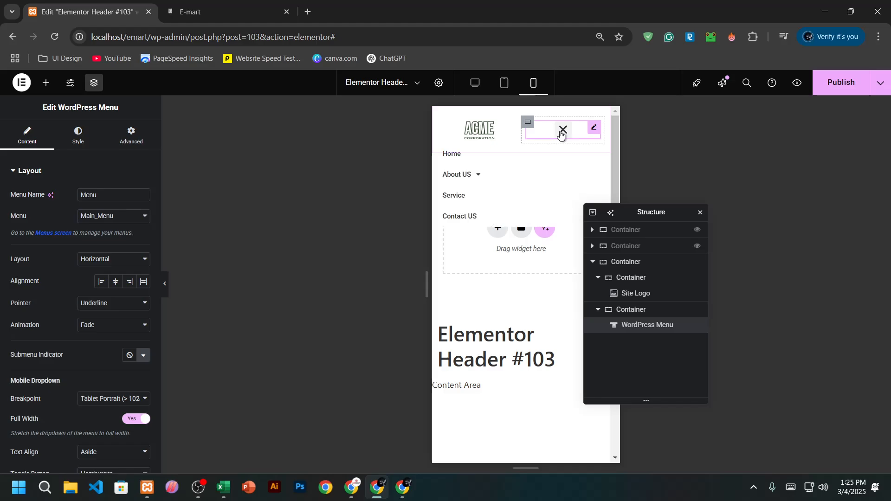
Set the mobile dropdown's text alignment to Center and keep Hamburger as its toggle button
{"action": "scroll", "coordinate": [64, 314], "scroll_direction": "down", "scroll_amount": 1}
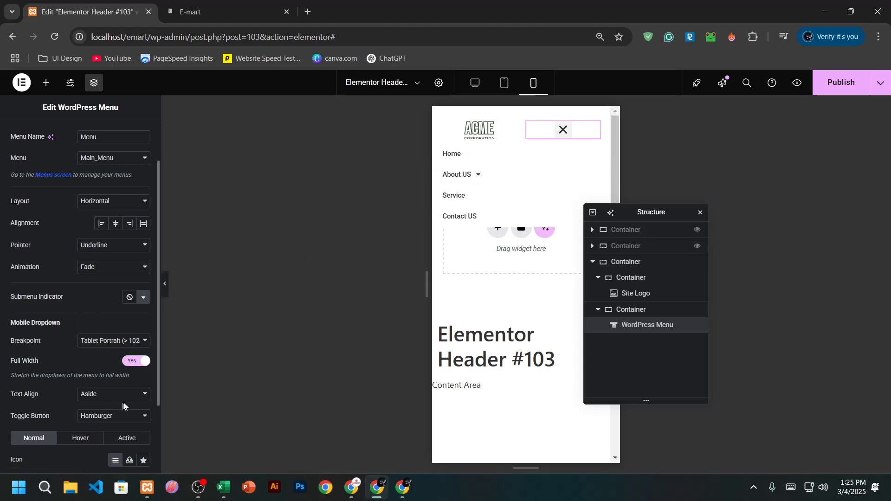
{"action": "scroll", "coordinate": [97, 366], "scroll_direction": "down", "scroll_amount": 1}
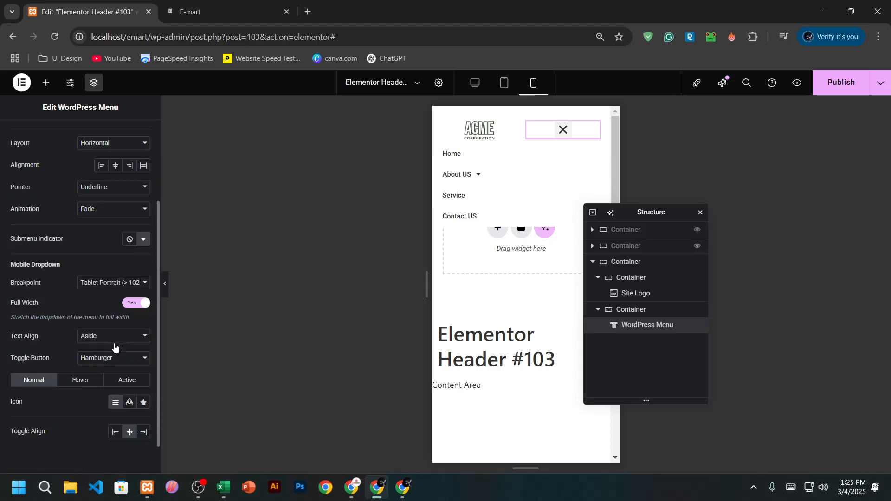
{"action": "left_click", "coordinate": [115, 347]}
{"action": "left_click", "coordinate": [112, 370]}
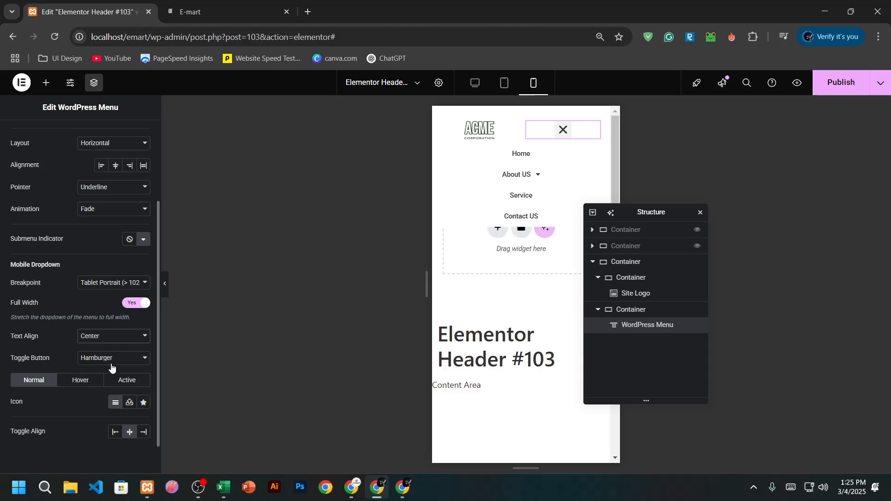
{"action": "left_click", "coordinate": [135, 361]}
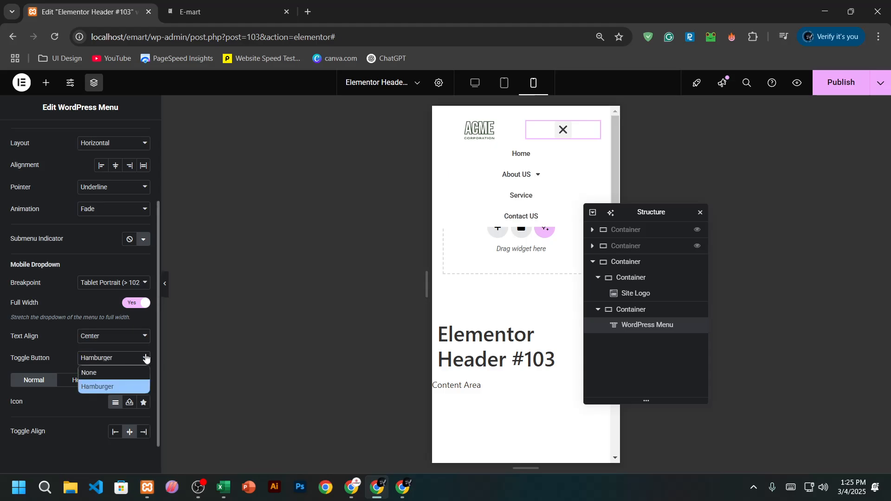
{"action": "left_click", "coordinate": [114, 386]}
Set the menu toggle's hover animation to Grow
{"action": "scroll", "coordinate": [117, 358], "scroll_direction": "down", "scroll_amount": 1}
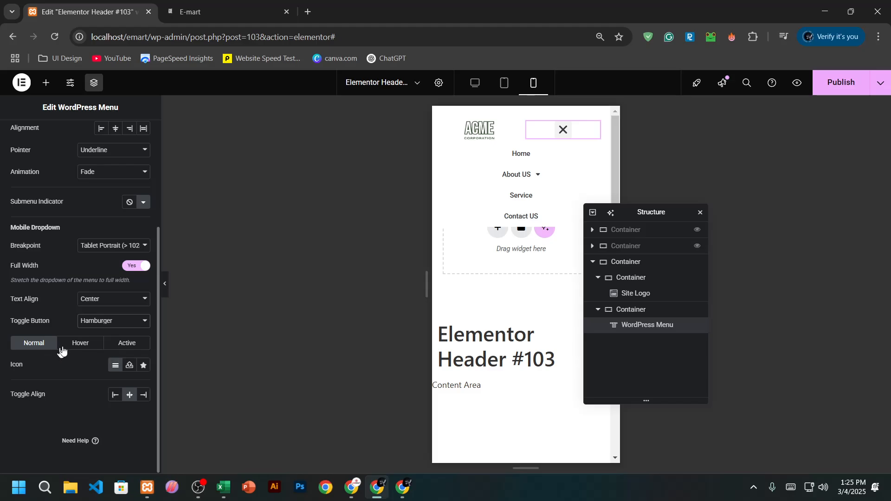
{"action": "left_click", "coordinate": [80, 345]}
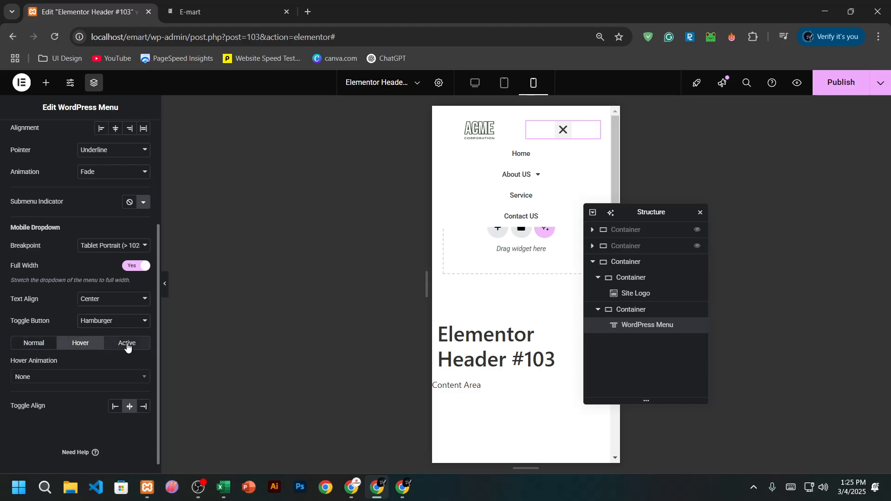
{"action": "left_click", "coordinate": [112, 378]}
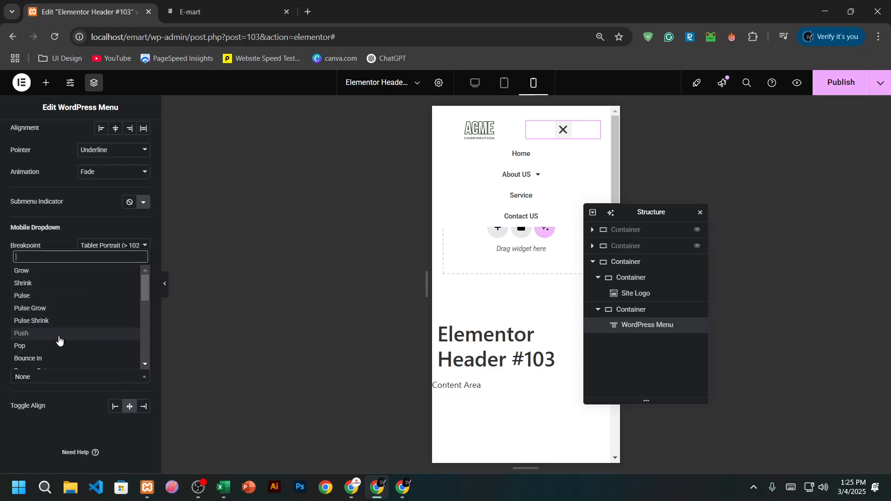
{"action": "scroll", "coordinate": [58, 346], "scroll_direction": "down", "scroll_amount": 2}
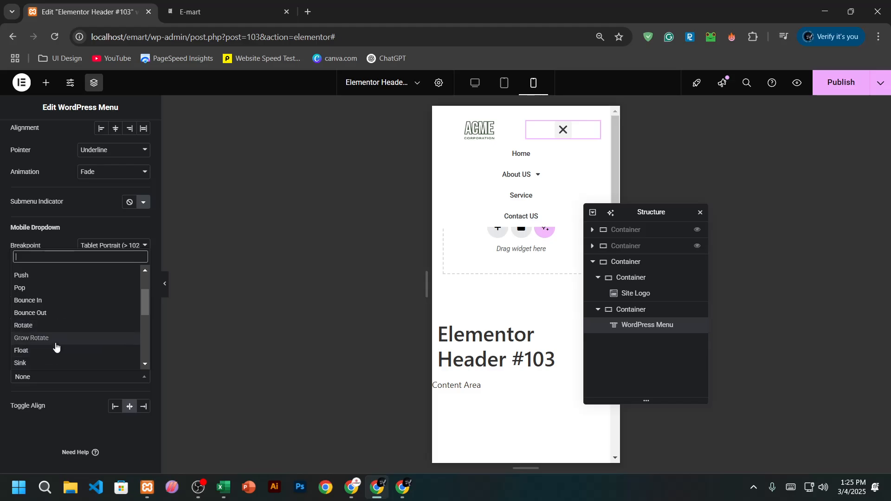
{"action": "scroll", "coordinate": [56, 346], "scroll_direction": "down", "scroll_amount": 5}
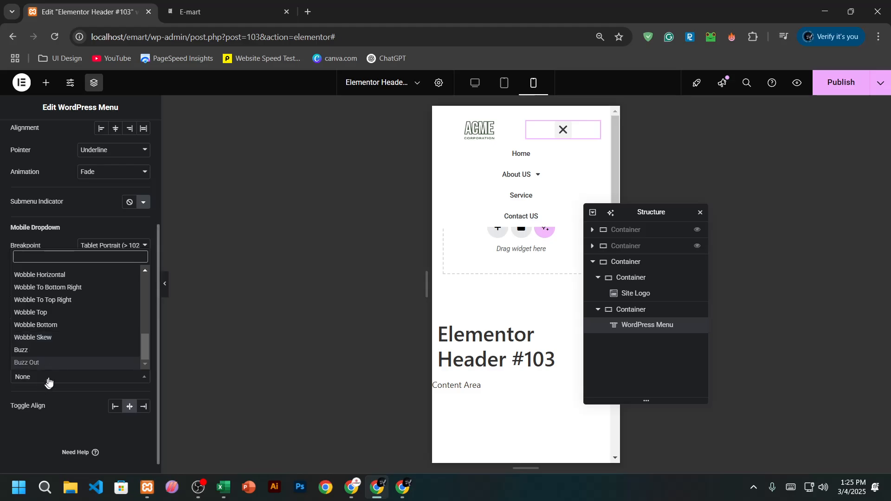
{"action": "scroll", "coordinate": [66, 312], "scroll_direction": "up", "scroll_amount": 5}
{"action": "scroll", "coordinate": [51, 292], "scroll_direction": "up", "scroll_amount": 2}
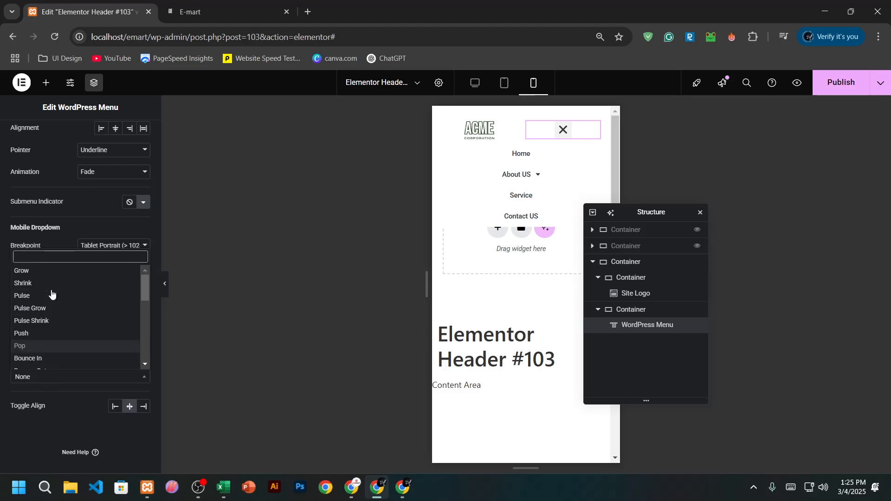
{"action": "left_click", "coordinate": [40, 272]}
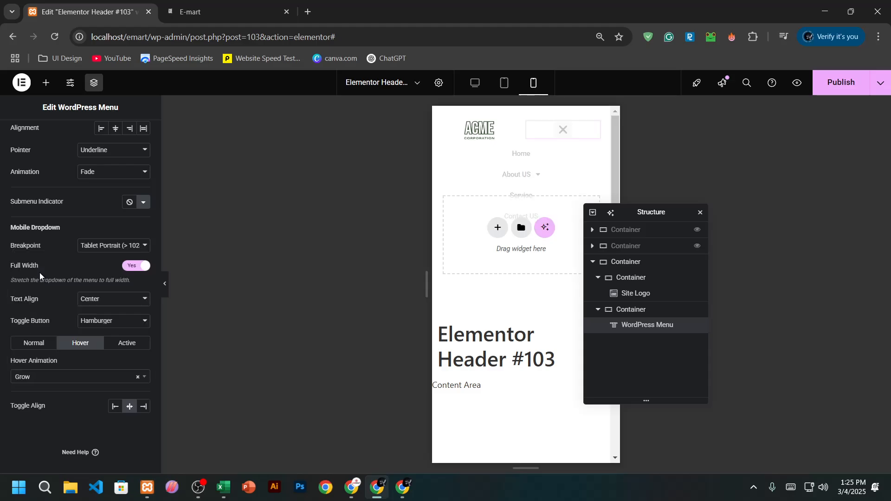
Check the menu toggle's active-state icon options and test opening and closing the dropdown in the preview
{"action": "left_click", "coordinate": [563, 132]}
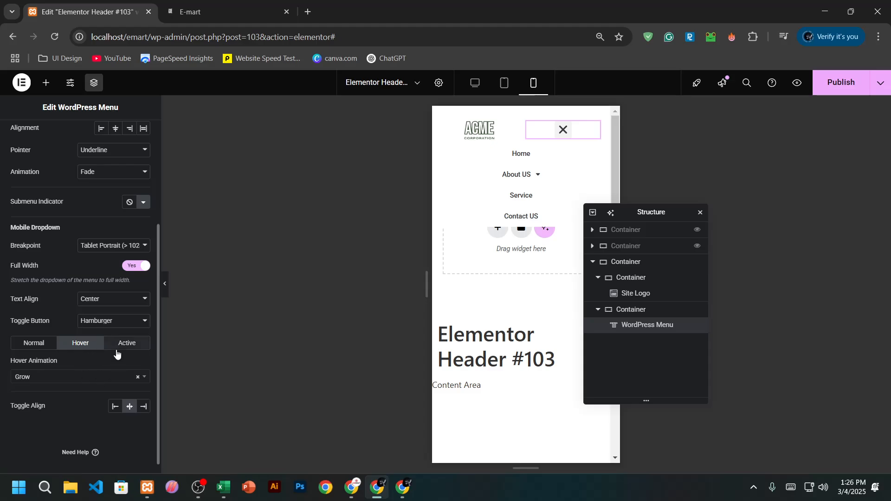
{"action": "left_click", "coordinate": [136, 346]}
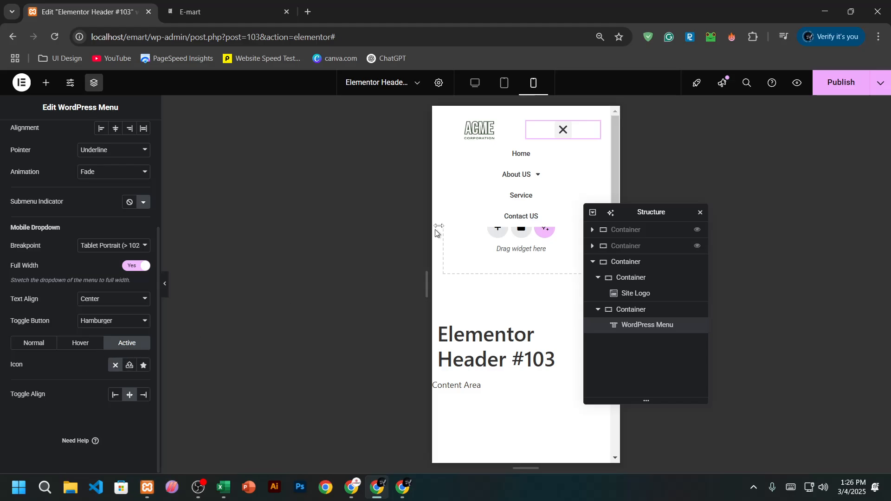
{"action": "left_click", "coordinate": [555, 133]}
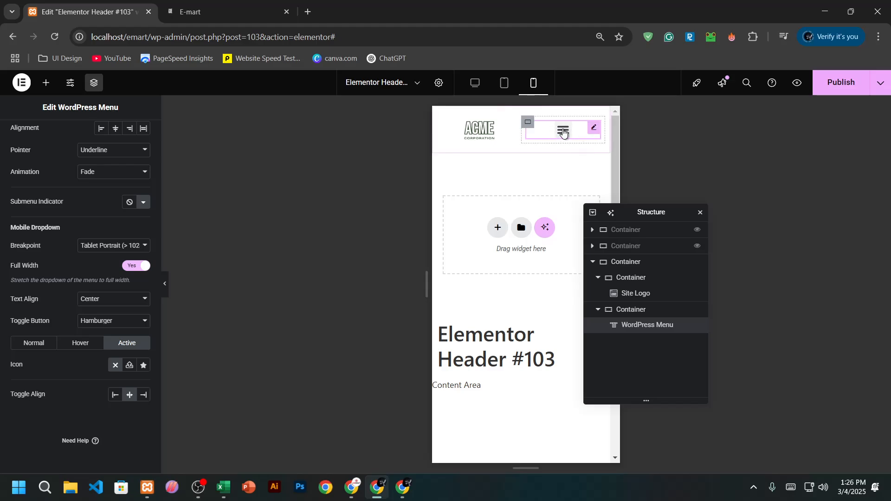
{"action": "left_click", "coordinate": [564, 134]}
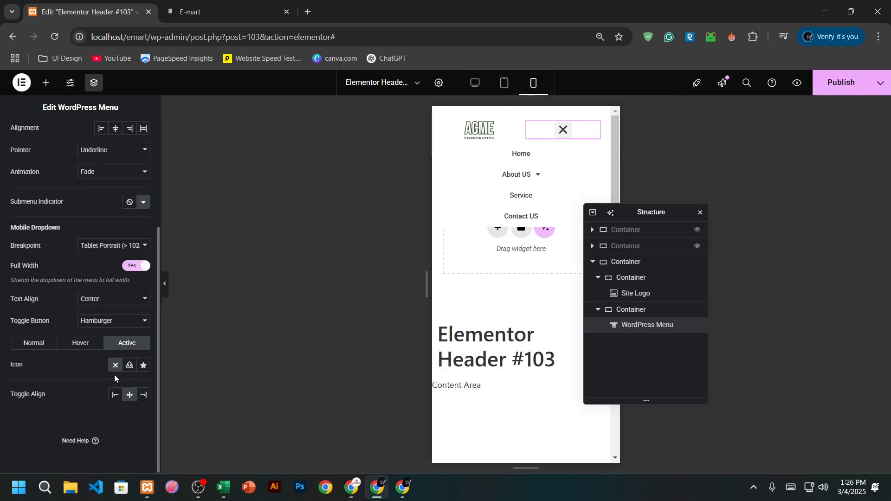
Enable unfiltered file uploads for the menu toggle's active icon, view the media library and close it without inserting anything
{"action": "left_click", "coordinate": [130, 367]}
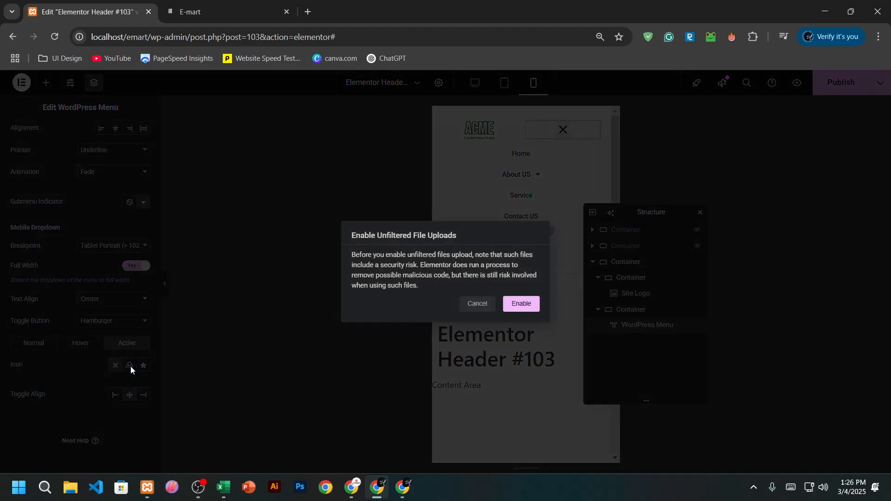
{"action": "left_click", "coordinate": [487, 308]}
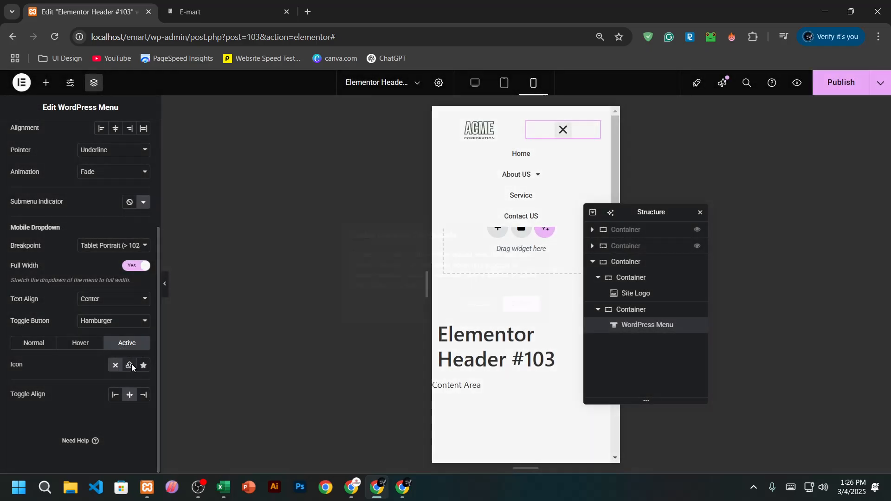
{"action": "left_click", "coordinate": [130, 366]}
{"action": "left_click", "coordinate": [518, 311]}
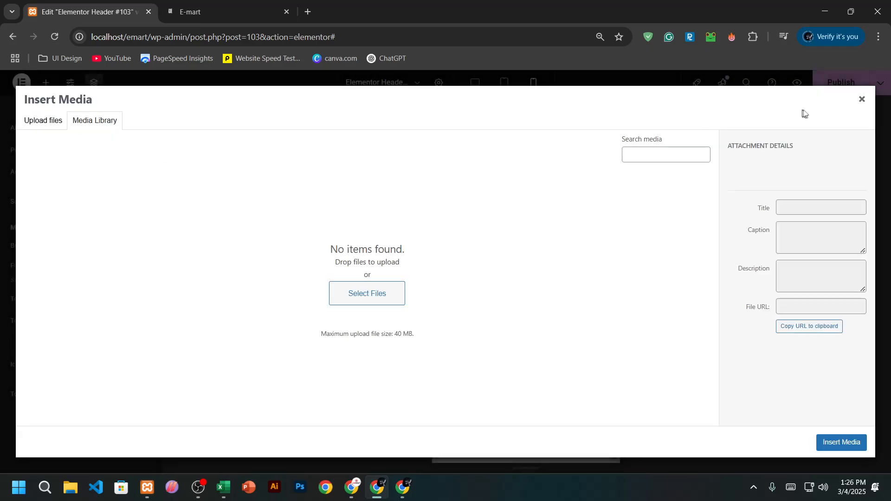
{"action": "left_click", "coordinate": [861, 101]}
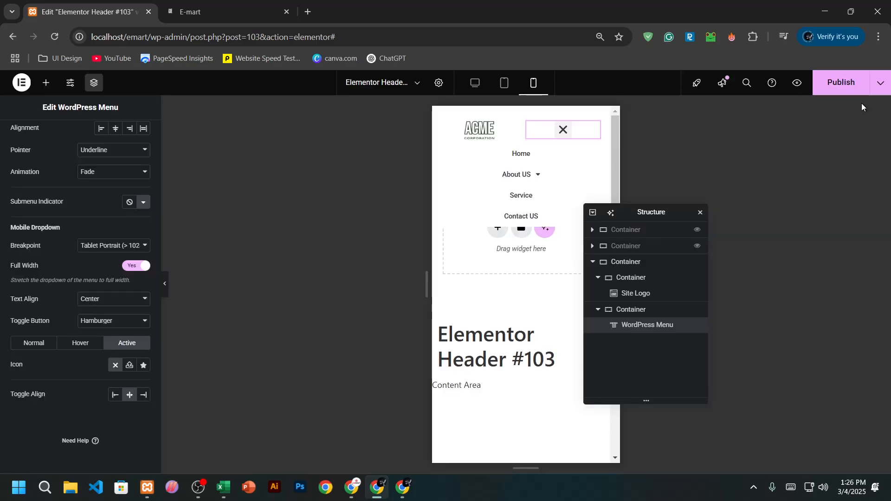
Try the outlined Minus square from the icon library as the active toggle icon and test it in the preview
{"action": "left_click", "coordinate": [144, 366]}
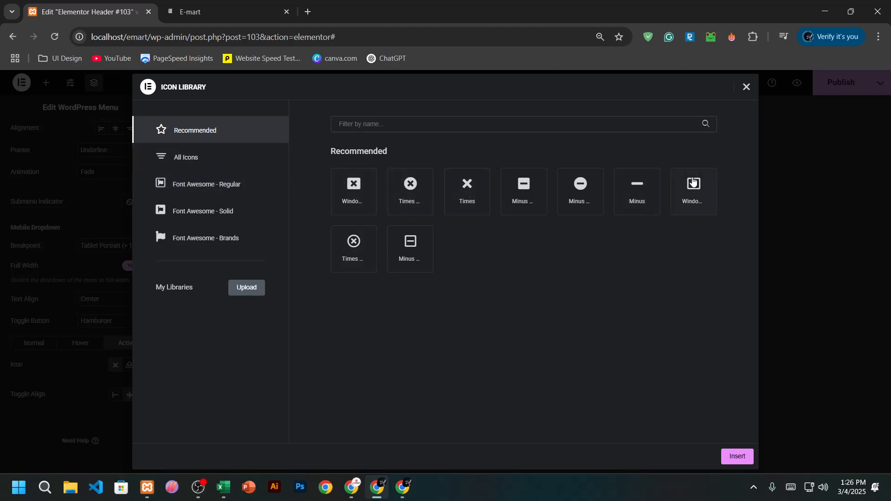
{"action": "left_click", "coordinate": [422, 251]}
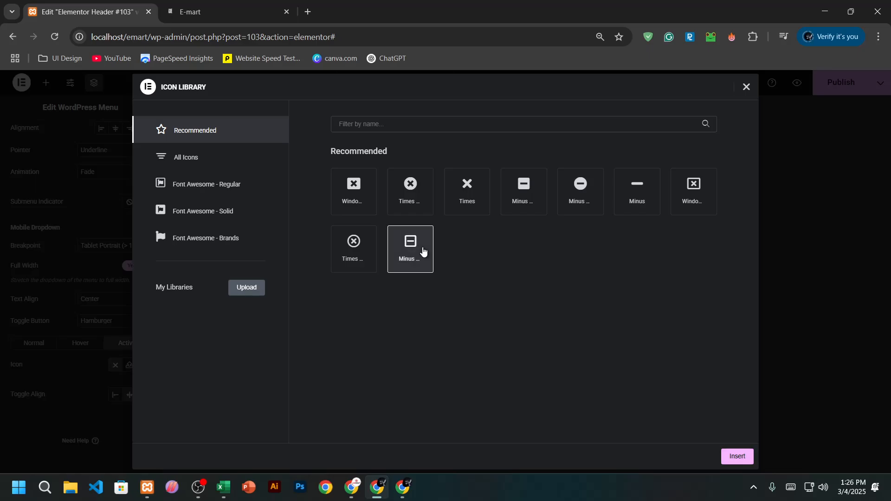
{"action": "left_click", "coordinate": [737, 456]}
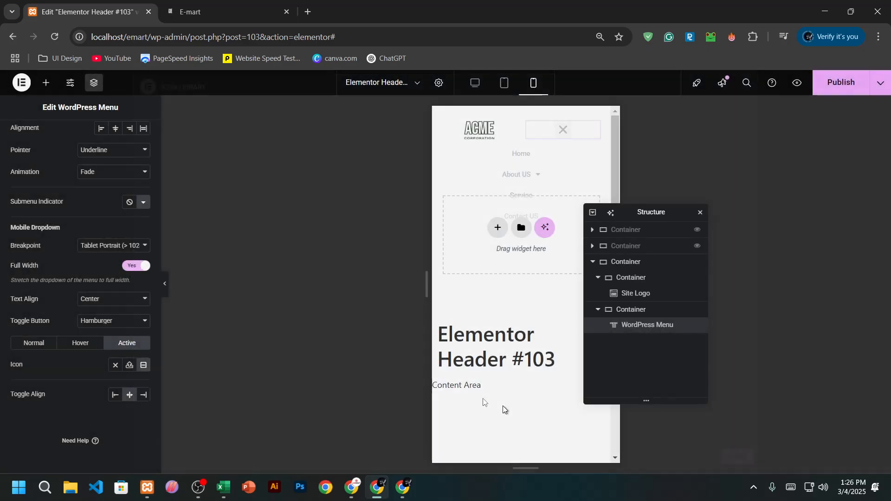
{"action": "left_click", "coordinate": [564, 131]}
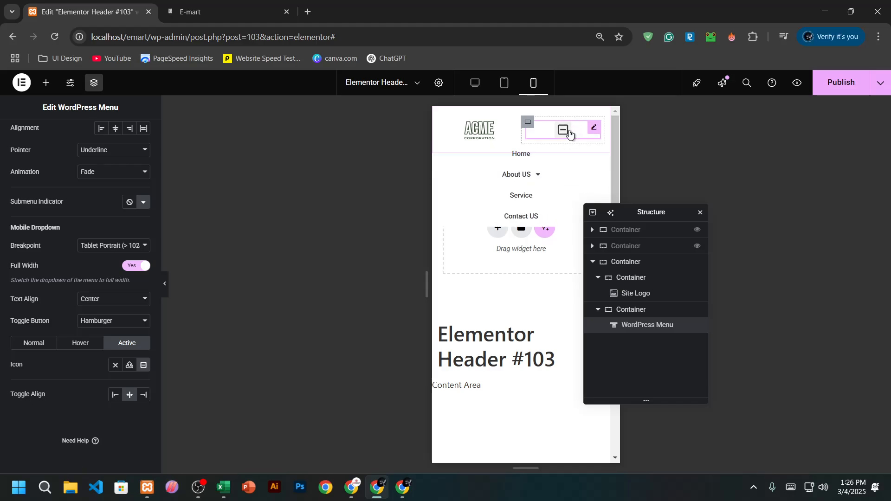
{"action": "left_click", "coordinate": [568, 132]}
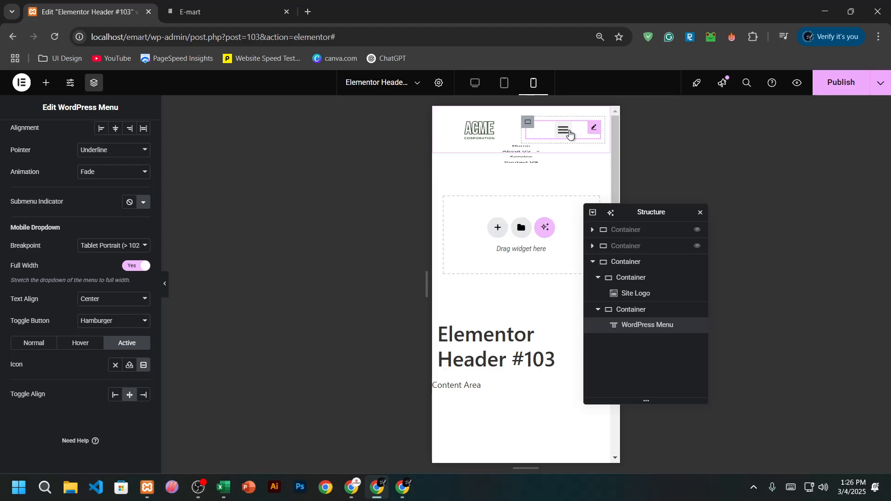
Set the menu toggle's active-state icon to Times from the icon library
{"action": "left_click", "coordinate": [149, 367]}
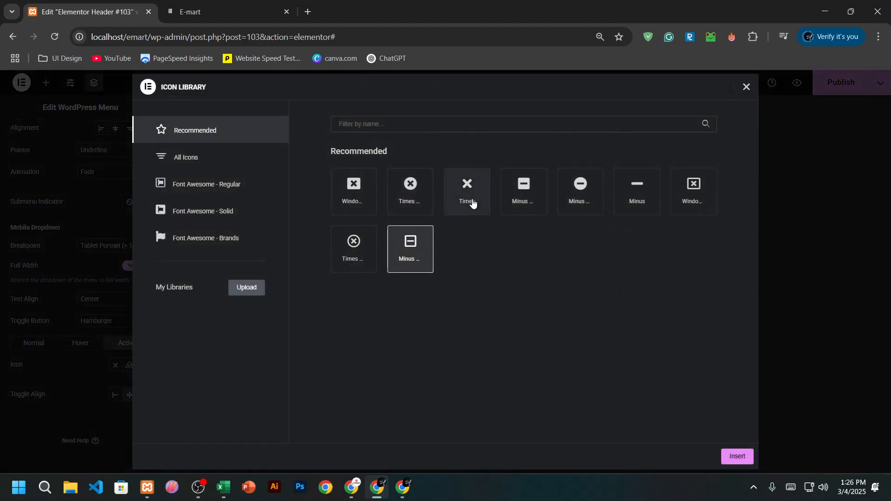
{"action": "left_click", "coordinate": [468, 195]}
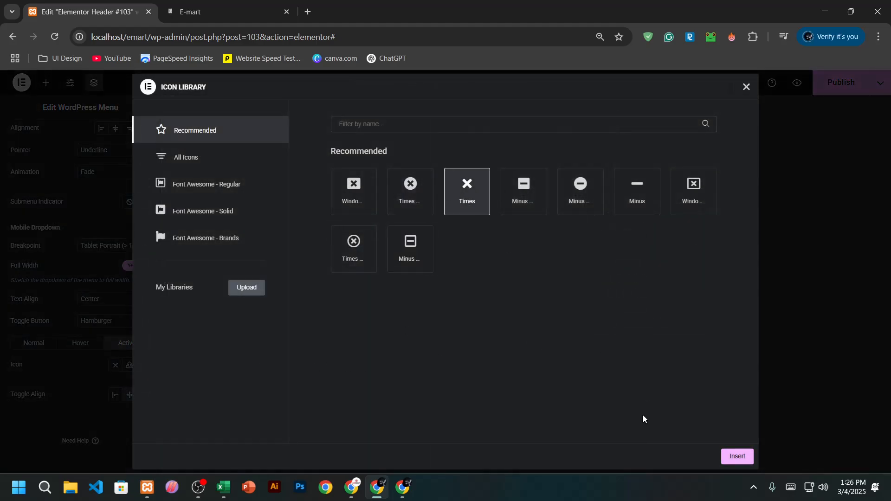
{"action": "left_click", "coordinate": [723, 452]}
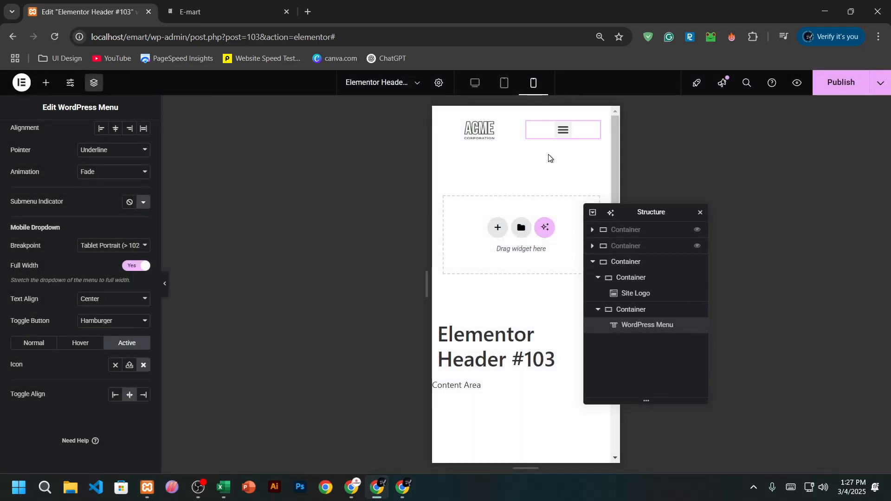
Check the mobile header in the desktop and tablet portrait views and look at the WordPress Menu's responsive visibility options
{"action": "left_click", "coordinate": [475, 82]}
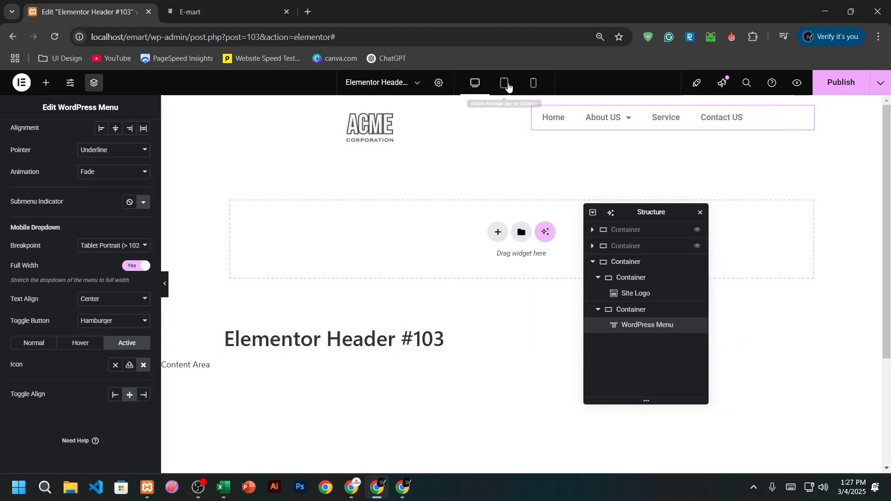
{"action": "left_click", "coordinate": [506, 84]}
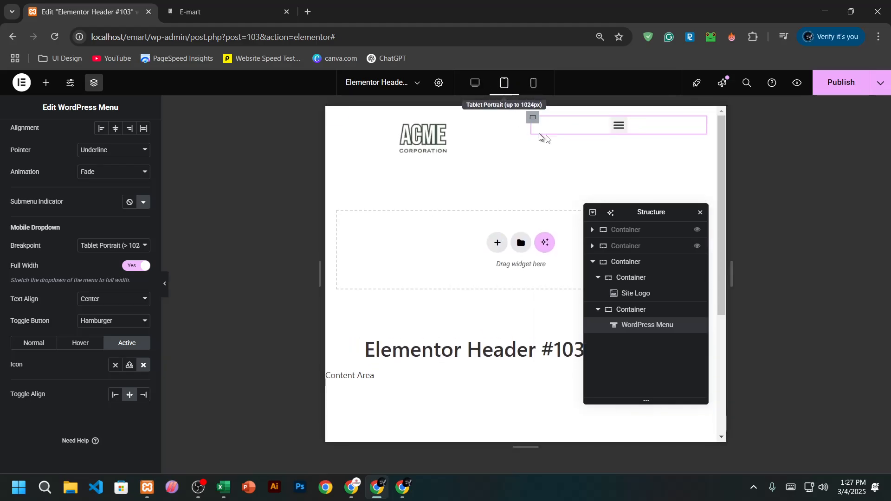
{"action": "scroll", "coordinate": [118, 218], "scroll_direction": "up", "scroll_amount": 4}
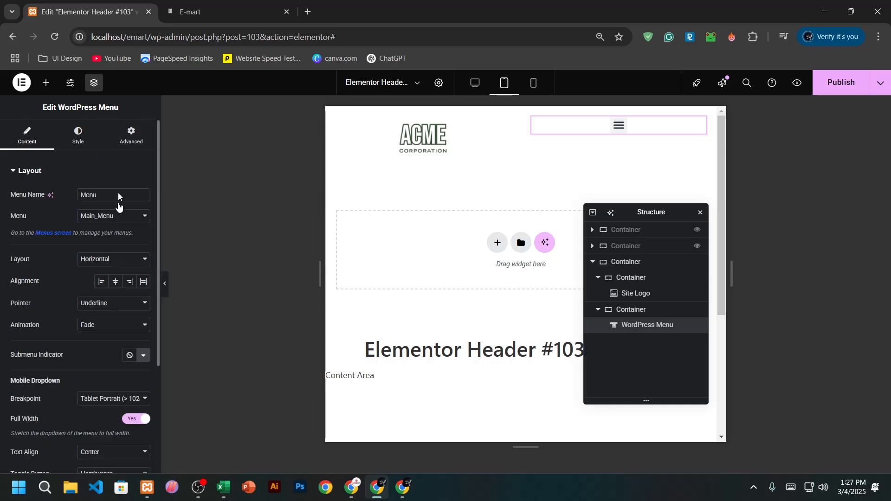
{"action": "left_click", "coordinate": [132, 139]}
{"action": "scroll", "coordinate": [85, 266], "scroll_direction": "down", "scroll_amount": 7}
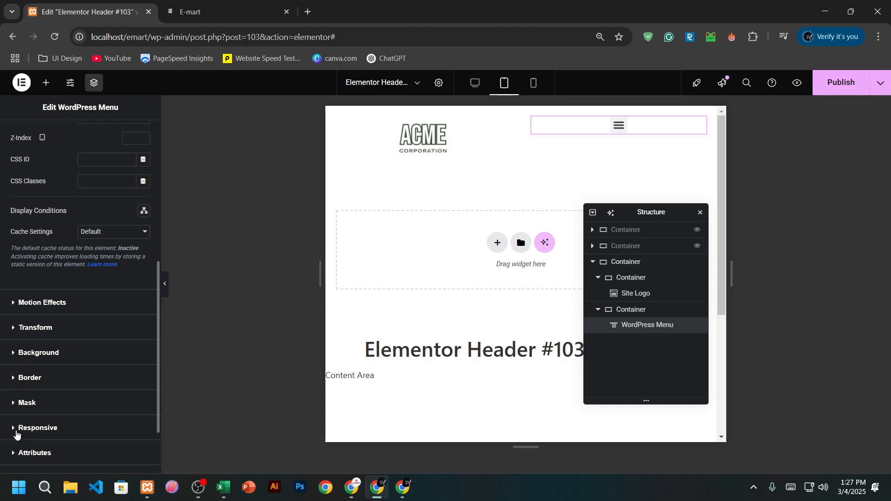
{"action": "left_click", "coordinate": [15, 428]}
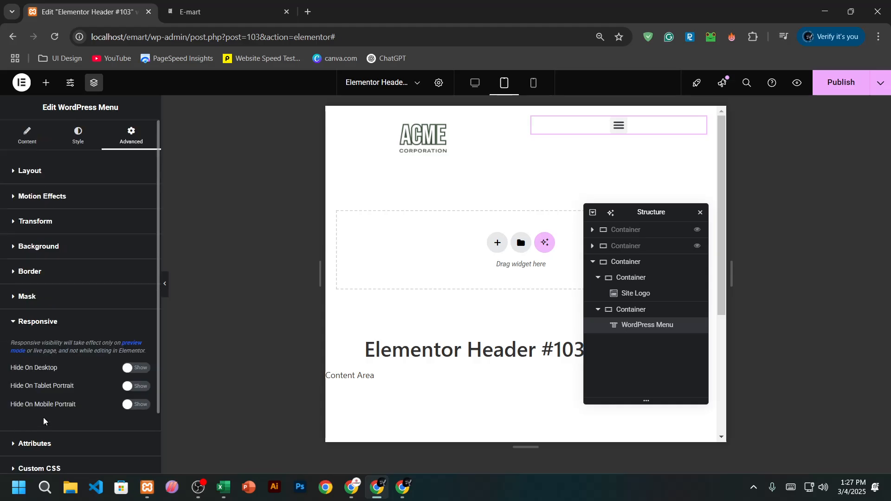
{"action": "left_click", "coordinate": [653, 310]}
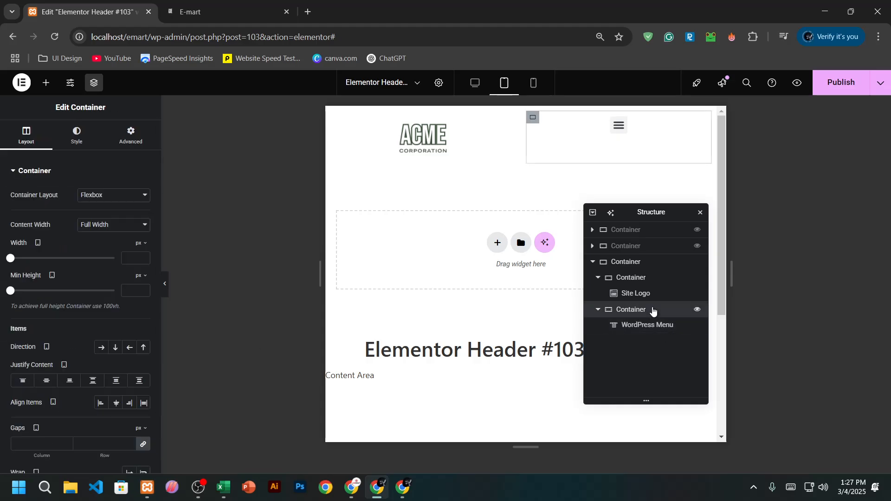
Hide the mobile header's parent container on desktop and tablet portrait, and publish the header
{"action": "left_click", "coordinate": [630, 262]}
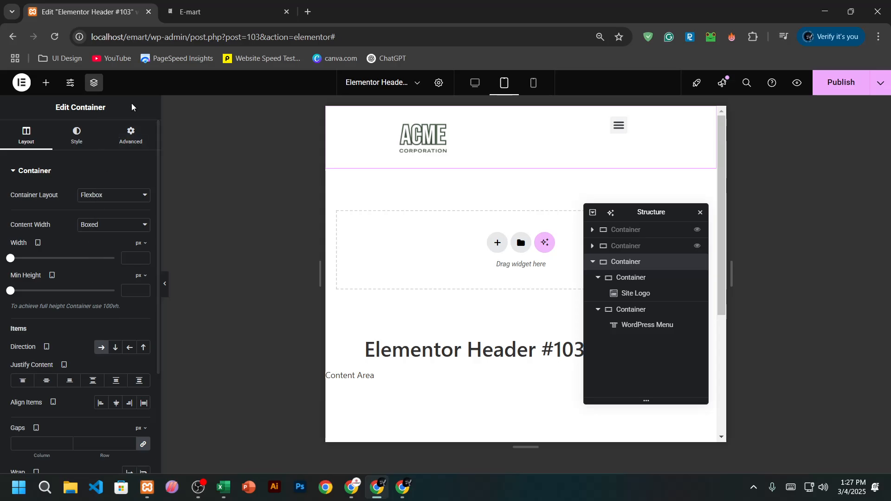
{"action": "left_click", "coordinate": [131, 136]}
{"action": "scroll", "coordinate": [63, 289], "scroll_direction": "down", "scroll_amount": 5}
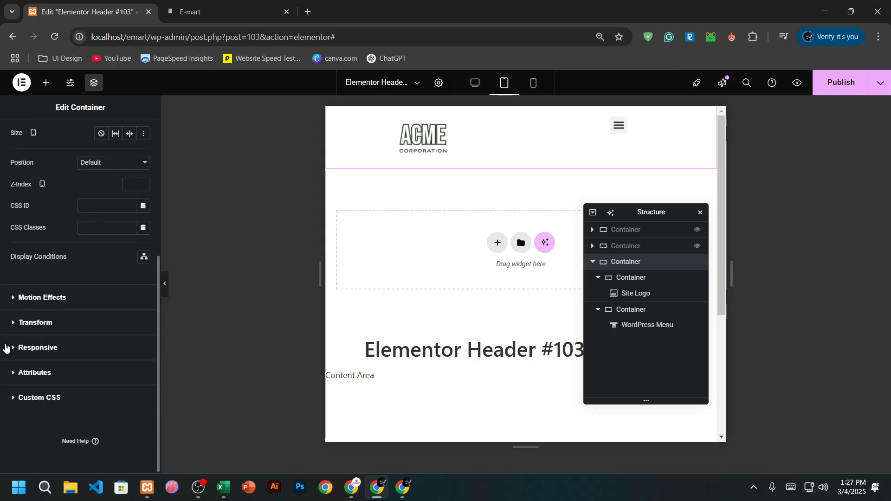
{"action": "left_click", "coordinate": [14, 348]}
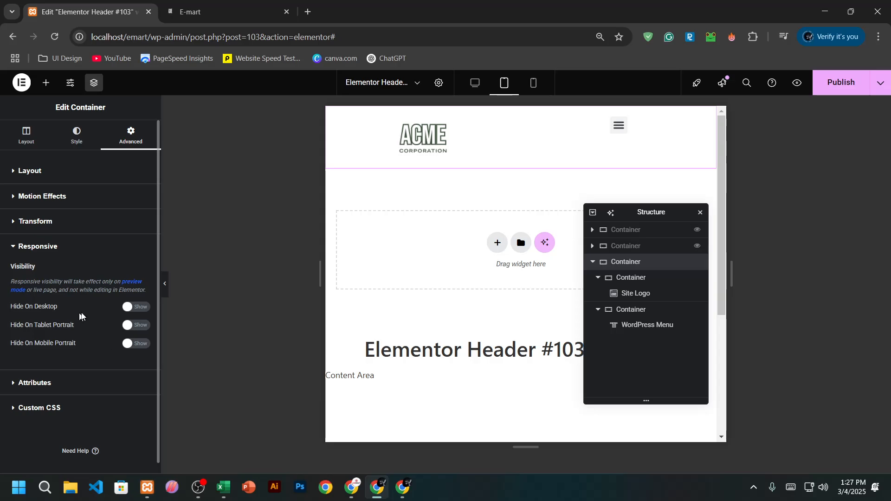
{"action": "left_click", "coordinate": [127, 309]}
{"action": "left_click", "coordinate": [130, 325]}
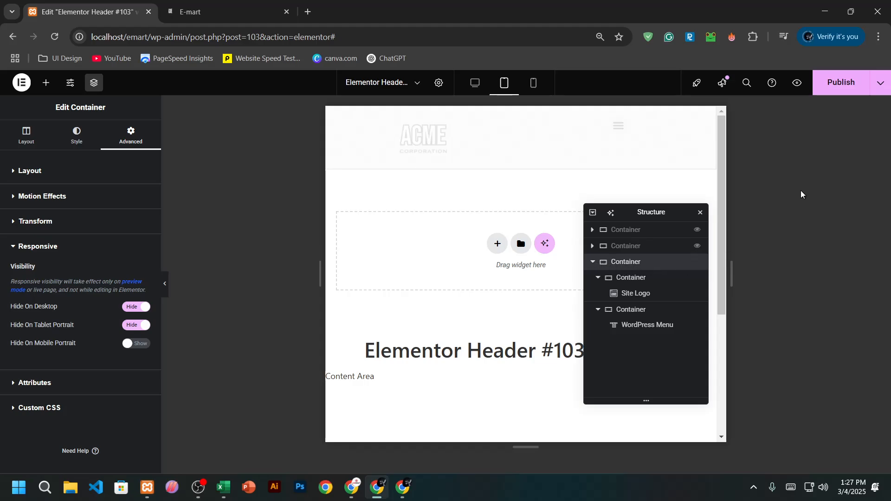
{"action": "left_click", "coordinate": [830, 88]}
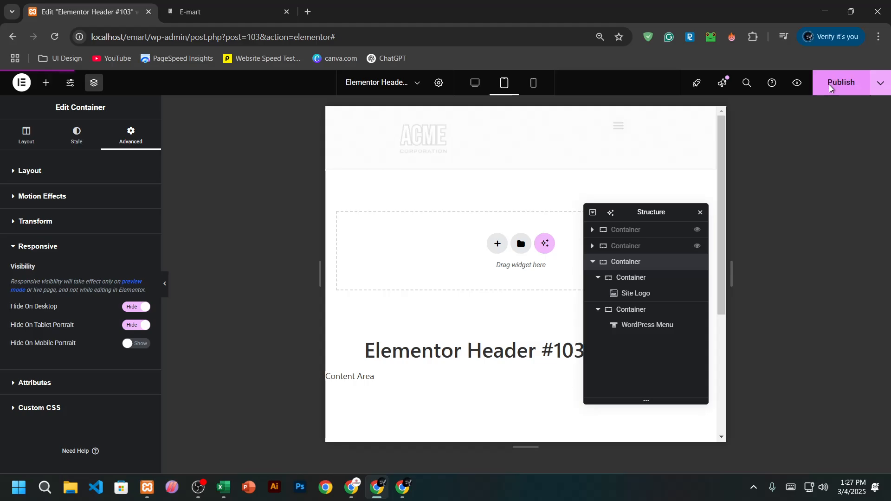
Reload the live E-mart page, test the hamburger menu with Samsung Galaxy A51/71 dimensions, and close the page
{"action": "left_click", "coordinate": [277, 5]}
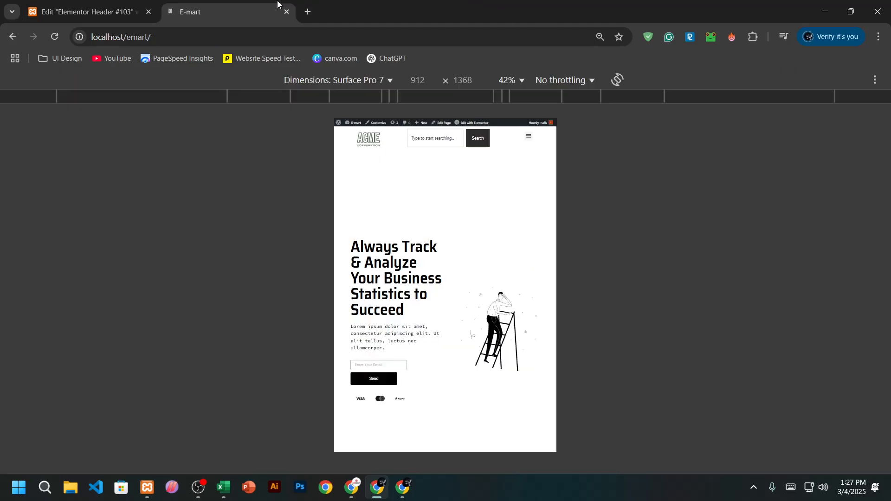
{"action": "left_click", "coordinate": [54, 32]}
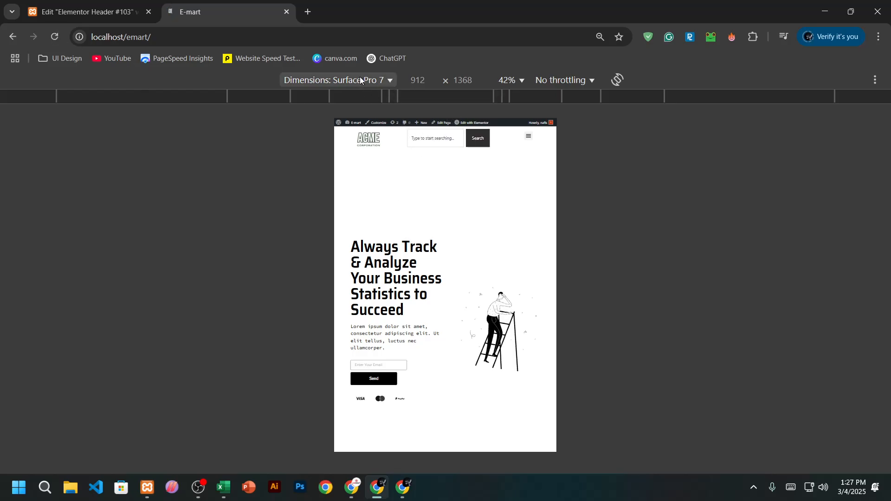
{"action": "left_click", "coordinate": [335, 79]}
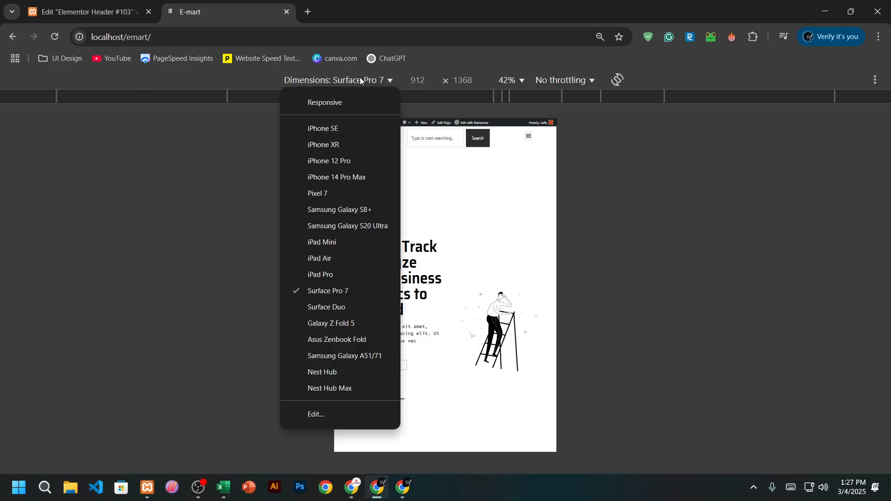
{"action": "left_click", "coordinate": [335, 357]}
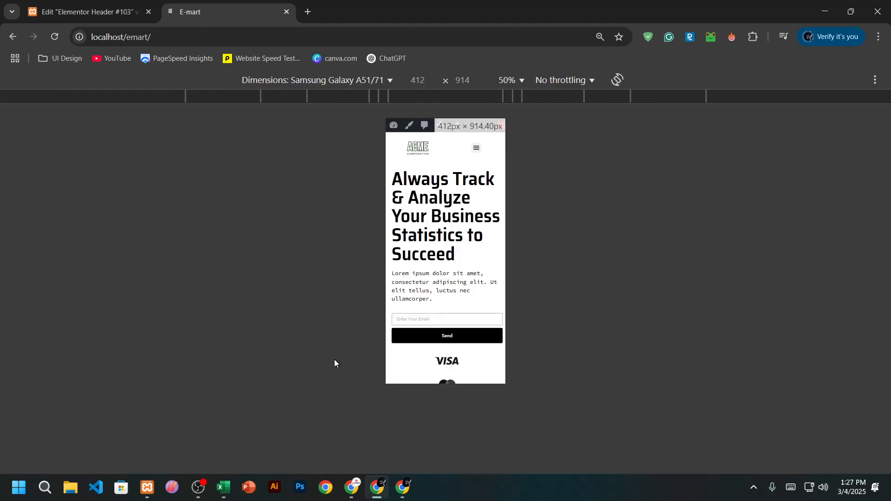
{"action": "left_click", "coordinate": [476, 148]}
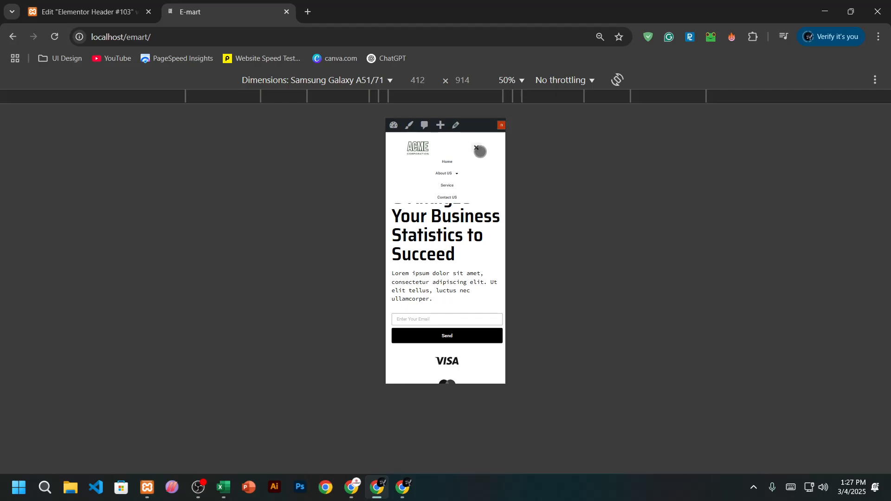
{"action": "left_click", "coordinate": [479, 149]}
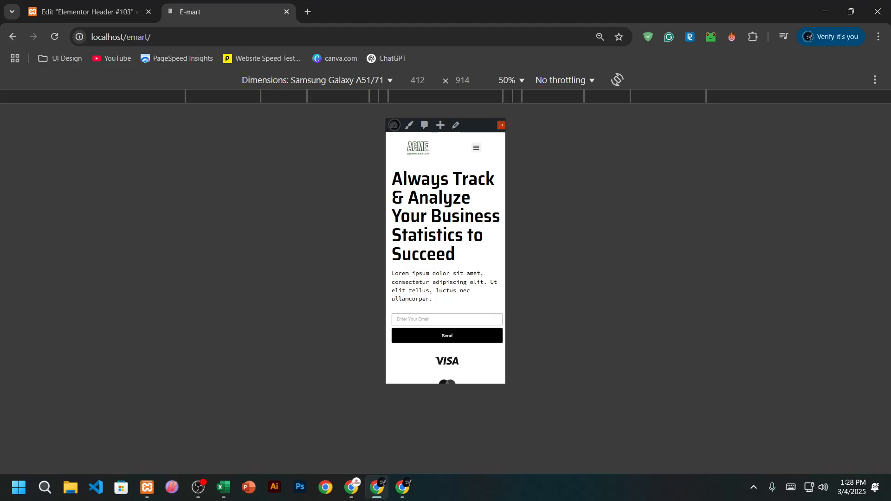
{"action": "left_click", "coordinate": [290, 15]}
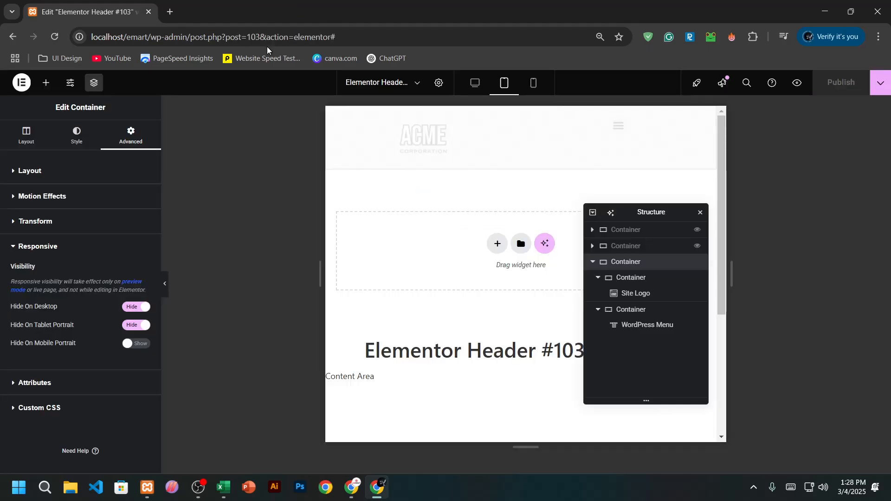
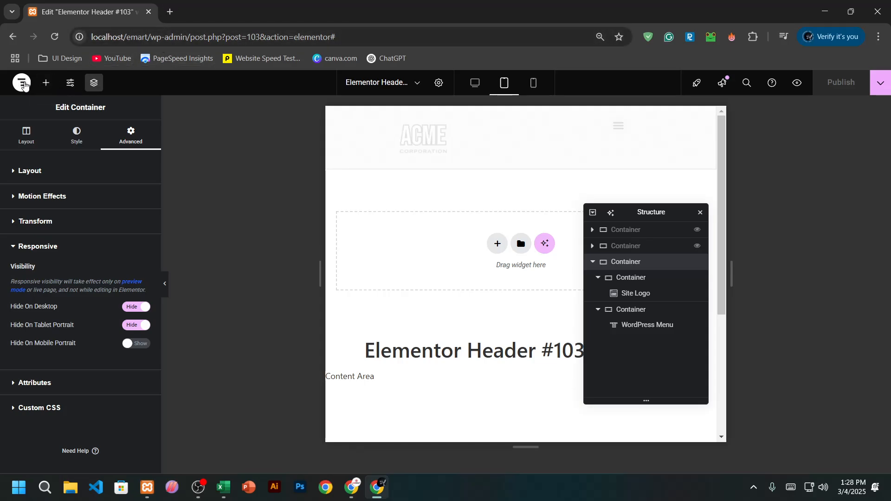
Open the Theme Builder from the header editor to view the site's global parts
{"action": "left_click", "coordinate": [23, 84]}
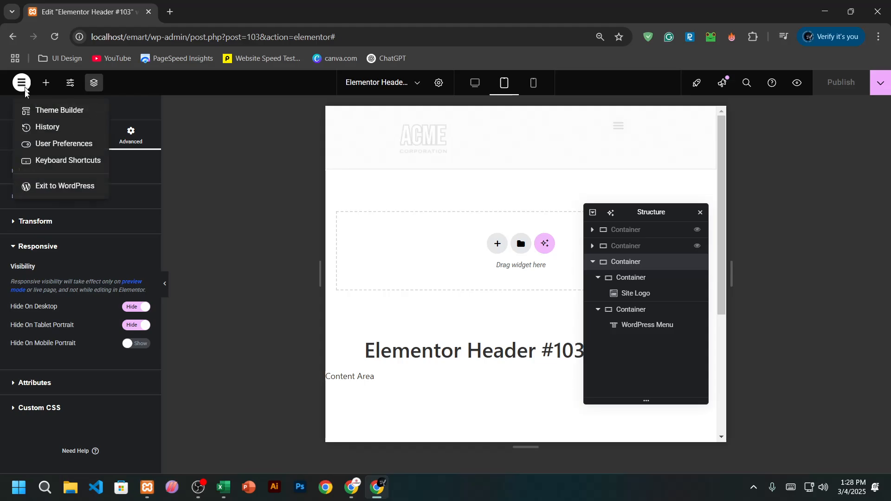
{"action": "left_click", "coordinate": [64, 113]}
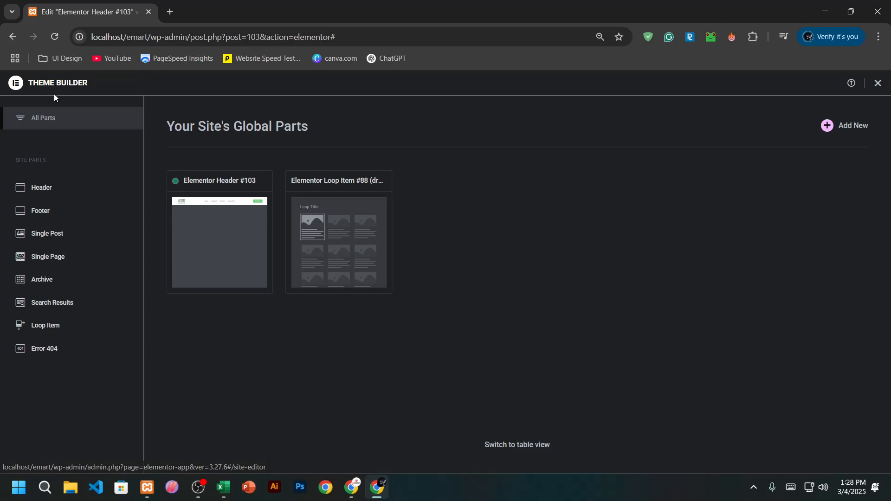
Open a new browser tab and search Google for localhost/emart/wp-admin, correcting the misspelled address from the search history
{"action": "left_click", "coordinate": [170, 12]}
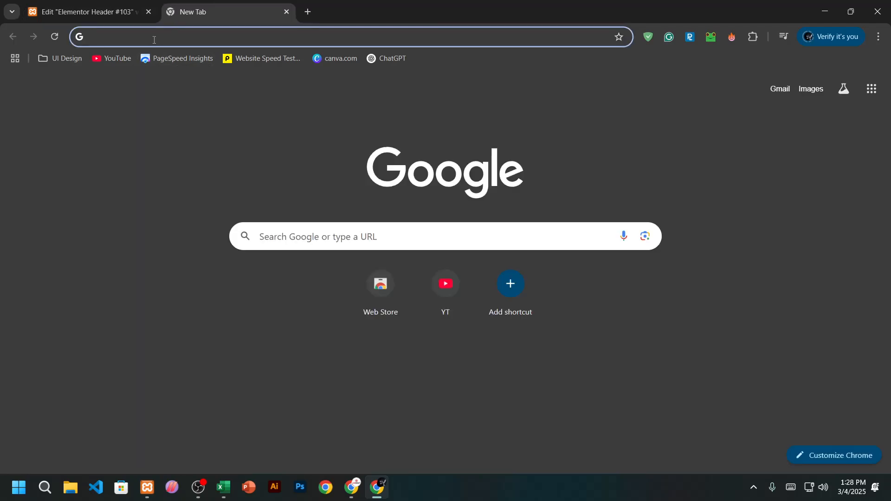
{"action": "left_click", "coordinate": [155, 39]}
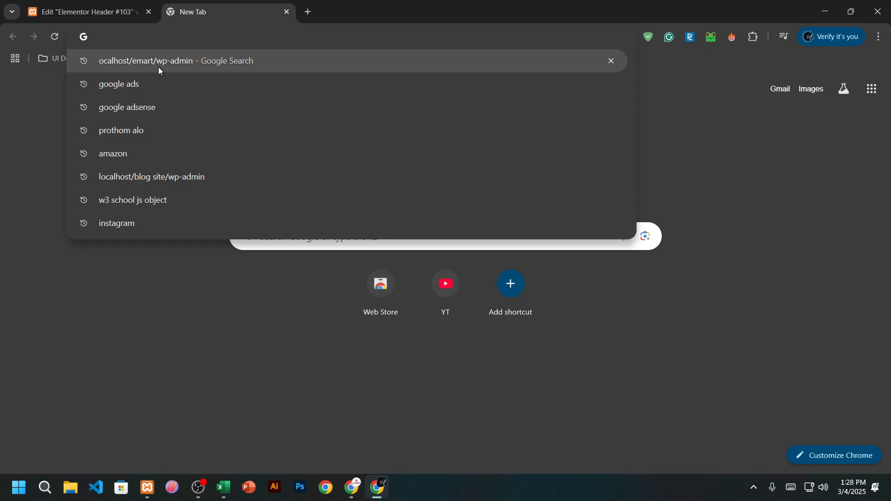
{"action": "left_click", "coordinate": [158, 57]}
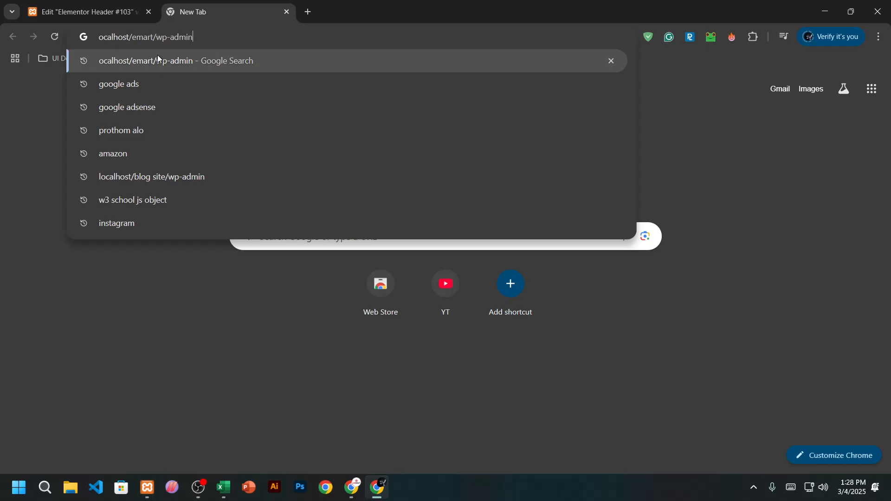
{"action": "left_click", "coordinate": [114, 92]}
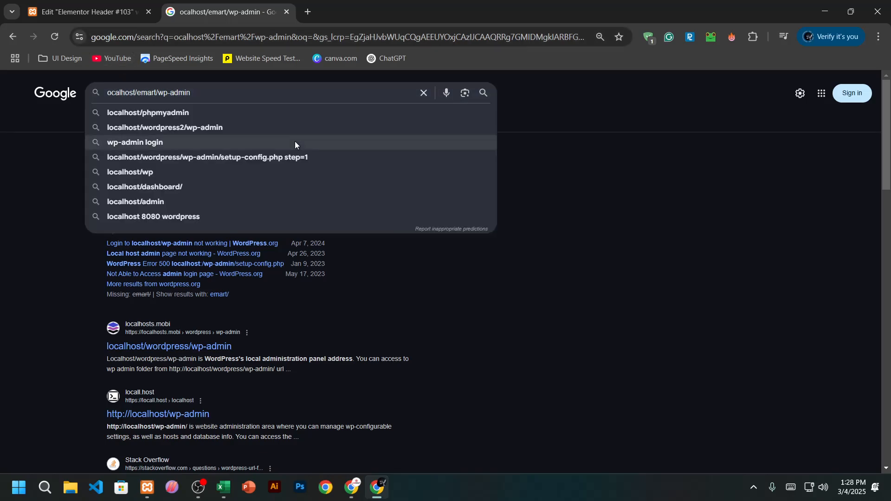
{"action": "type", "text": "00"}
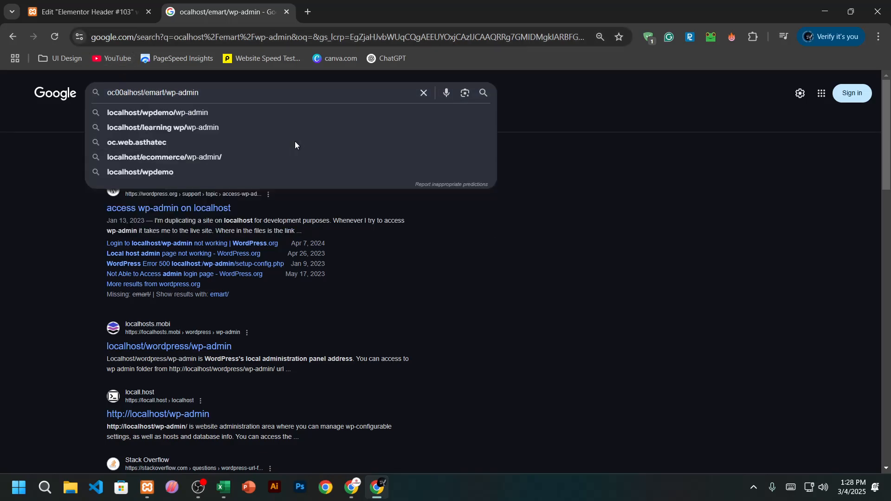
{"action": "key", "text": "BackSpace"}
{"action": "key", "text": "BackSpace"}
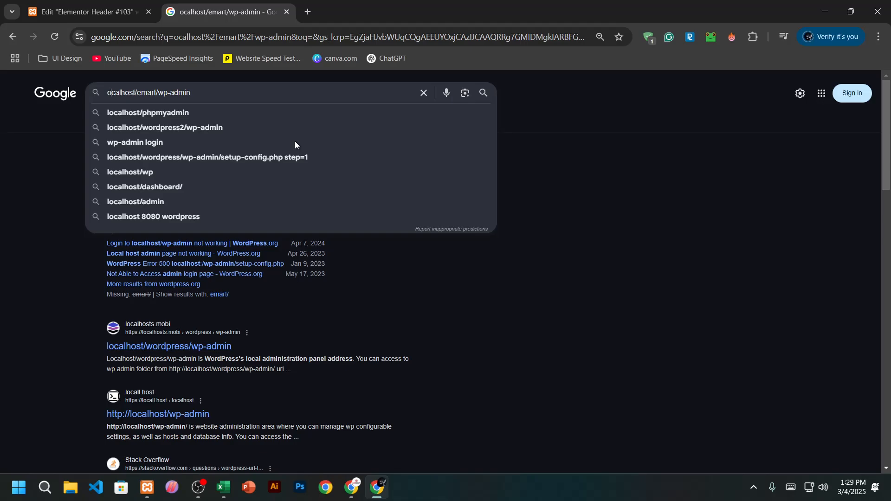
{"action": "type", "text": "l"}
{"action": "key", "text": "Return"}
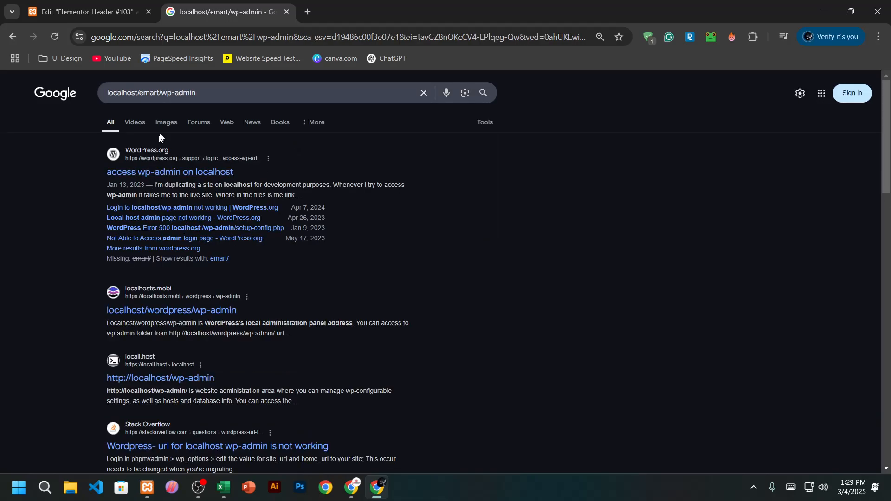
Copy the corrected localhost/emart/wp-admin address from the search and load it directly to open the WordPress dashboard
{"action": "left_click", "coordinate": [220, 91]}
{"action": "key", "text": "ctrl+a"}
{"action": "key", "text": "ctrl+c"}
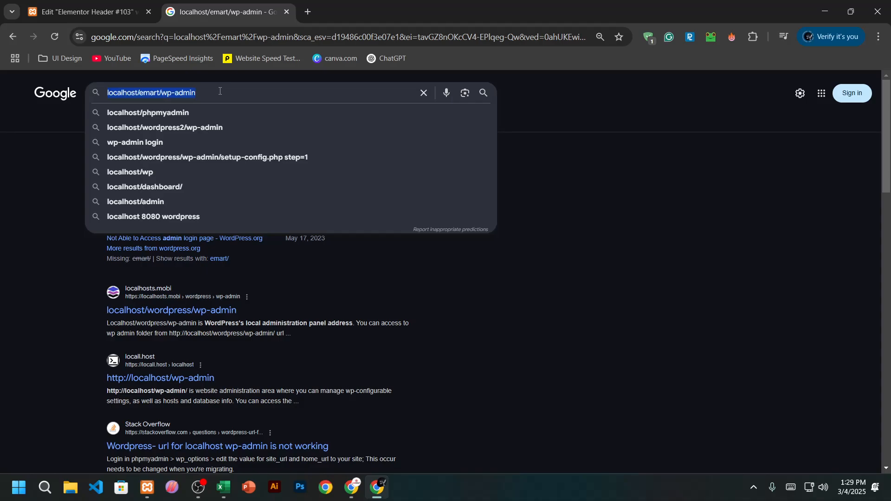
{"action": "left_click", "coordinate": [198, 31]}
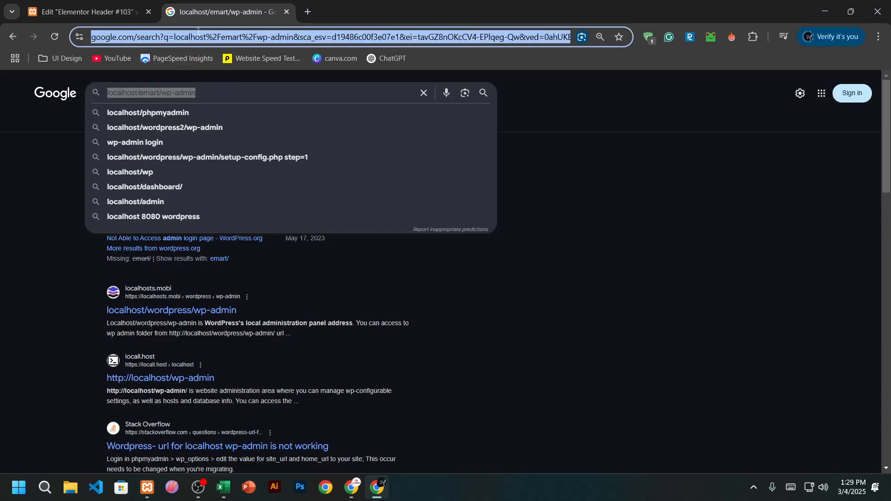
{"action": "key", "text": "ctrl+v"}
{"action": "key", "text": "Return"}
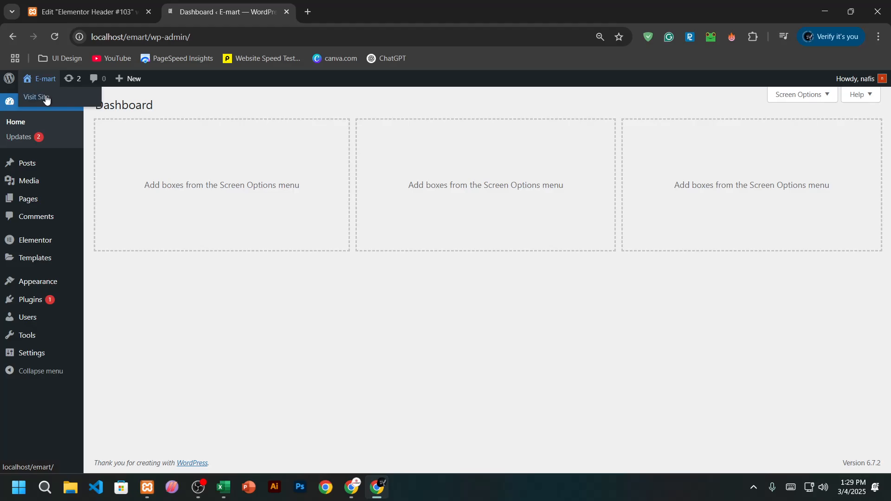
Open the live E-mart site in a separate tab and review the home page from header to footer
{"action": "right_click", "coordinate": [47, 100]}
{"action": "left_click", "coordinate": [88, 110]}
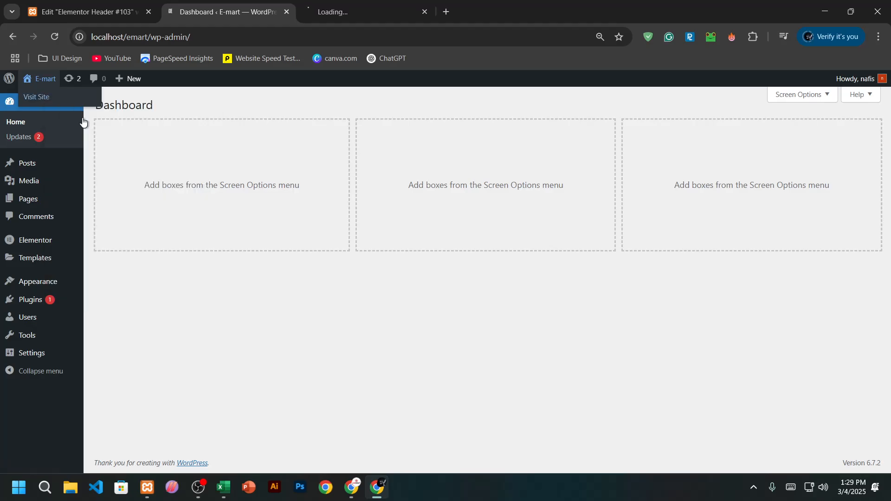
{"action": "left_click", "coordinate": [408, 6]}
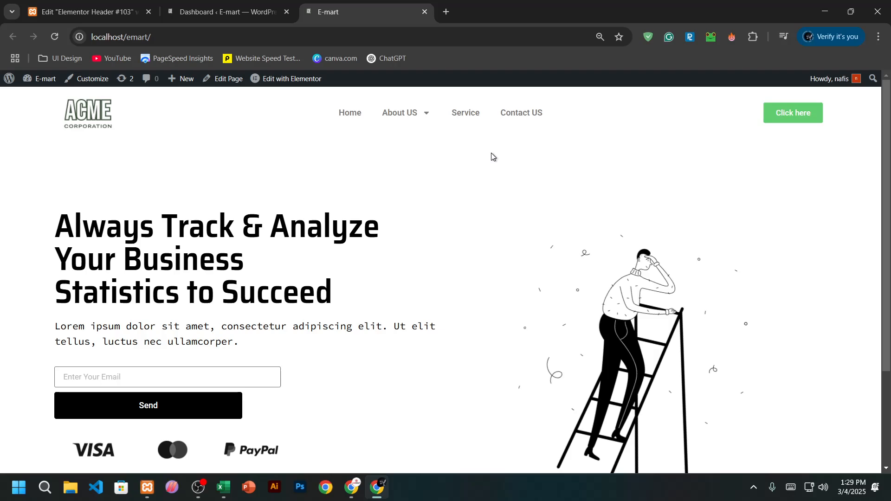
{"action": "left_click", "coordinate": [219, 11]}
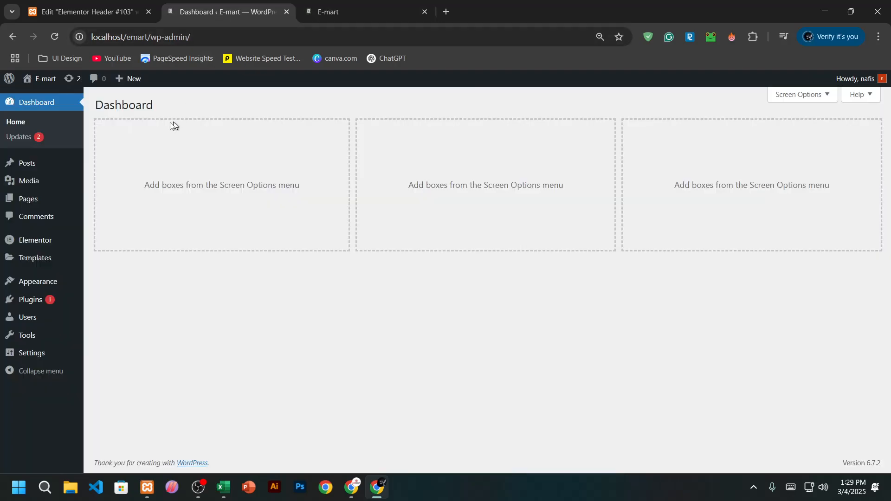
{"action": "left_click", "coordinate": [353, 11]}
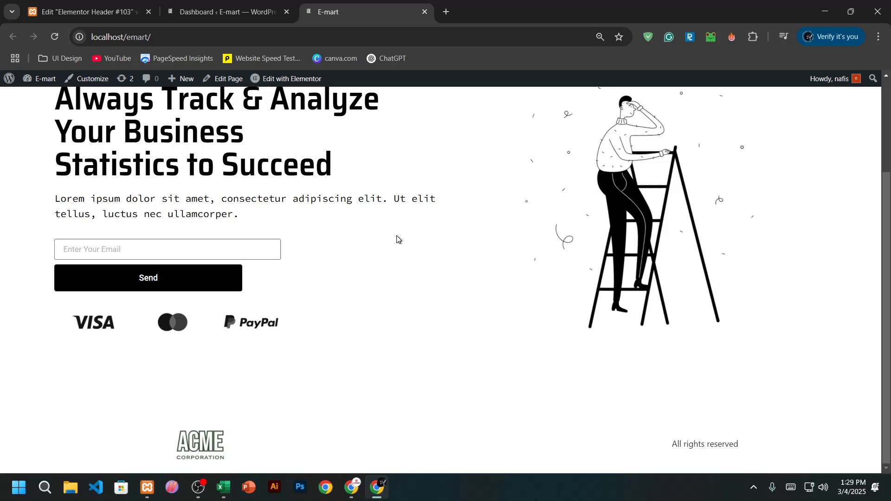
{"action": "left_click", "coordinate": [270, 8]}
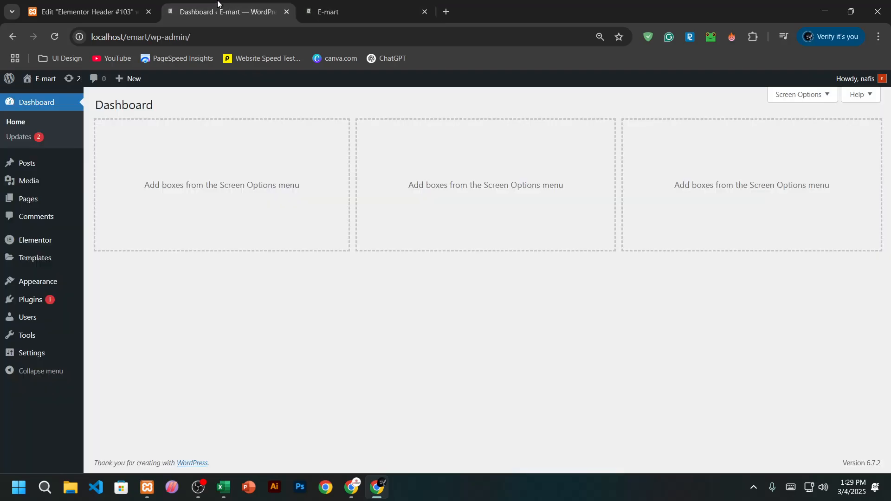
{"action": "left_click", "coordinate": [411, 7]}
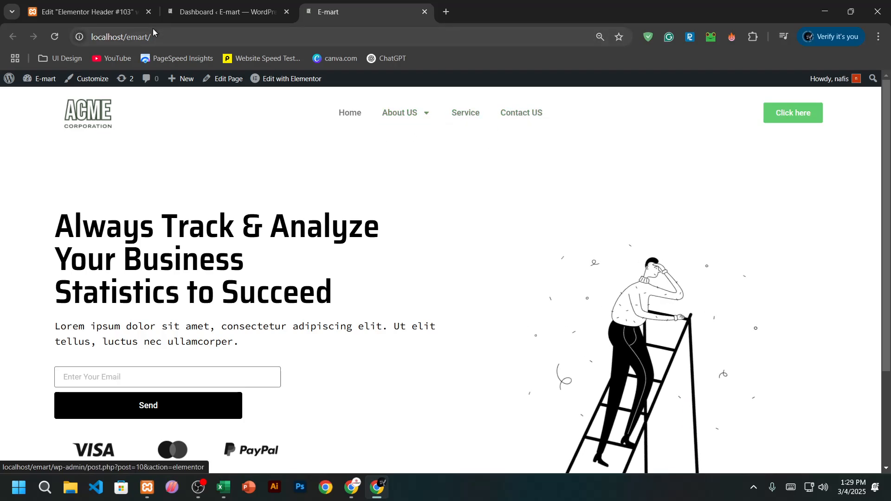
Return to the dashboard, list all pages, and open the Service page in a new tab for editing with Elementor
{"action": "left_click", "coordinate": [94, 6]}
{"action": "left_click", "coordinate": [191, 14]}
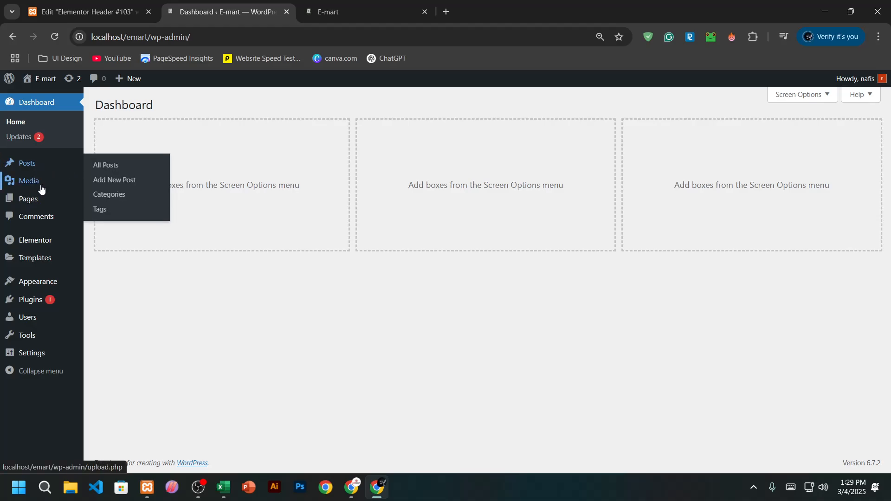
{"action": "mouse_move", "coordinate": [43, 205]}
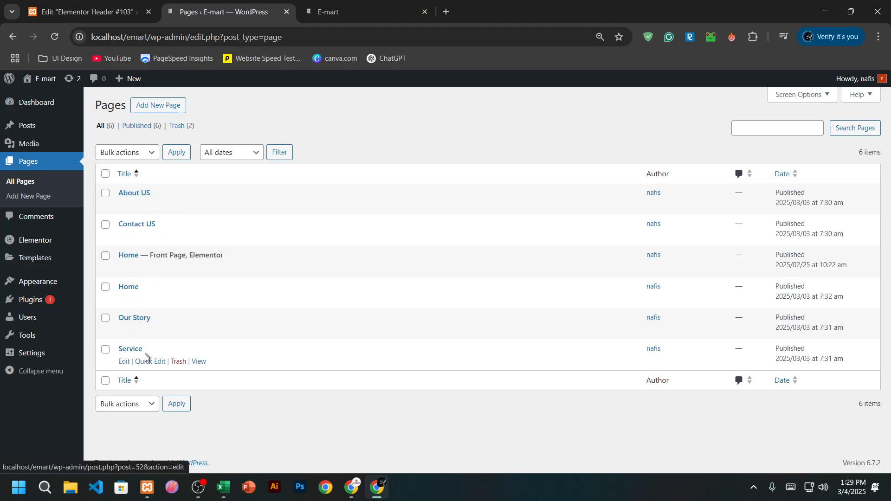
{"action": "right_click", "coordinate": [124, 362]}
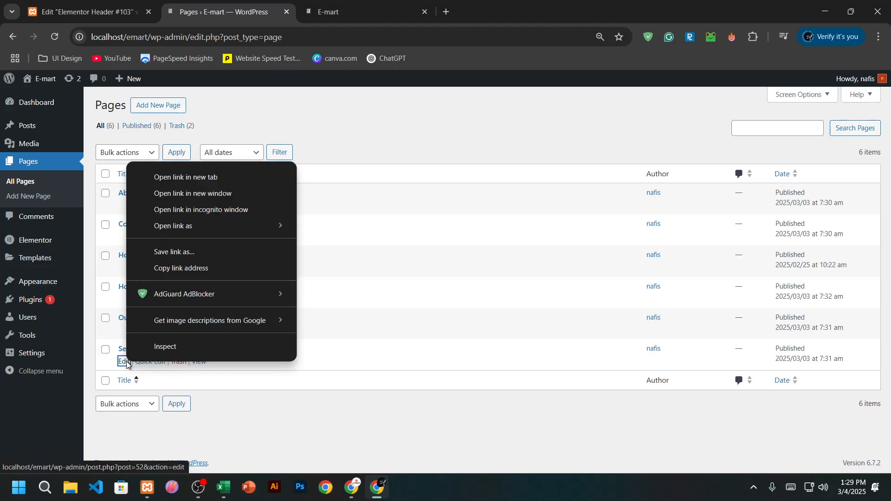
{"action": "left_click", "coordinate": [177, 181]}
{"action": "left_click", "coordinate": [343, 13]}
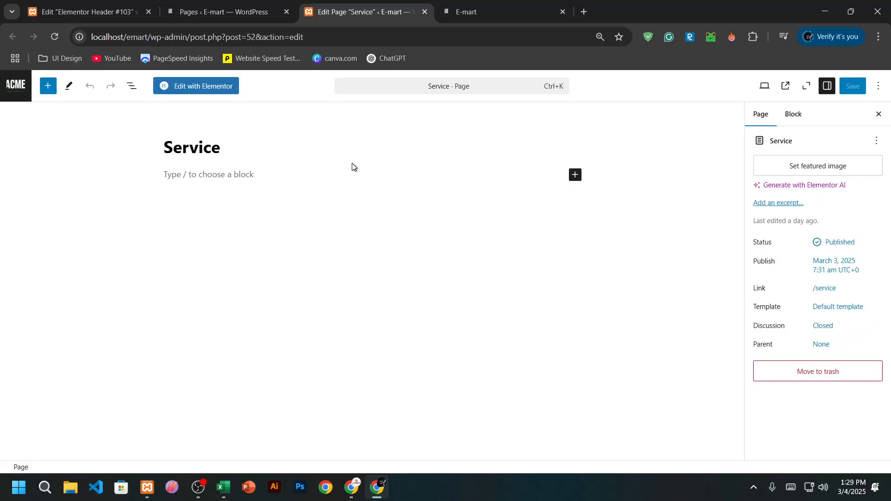
{"action": "left_click", "coordinate": [200, 87]}
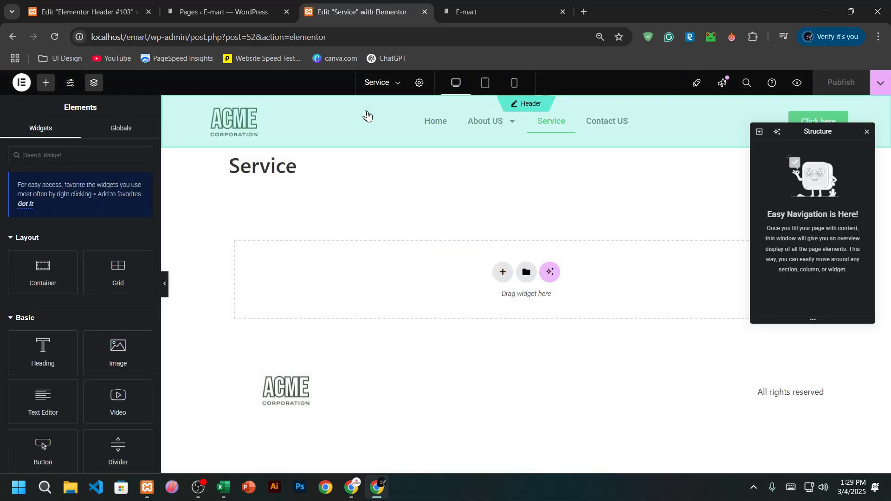
Hide the Service page's title in the page settings and publish the page
{"action": "left_click", "coordinate": [419, 82]}
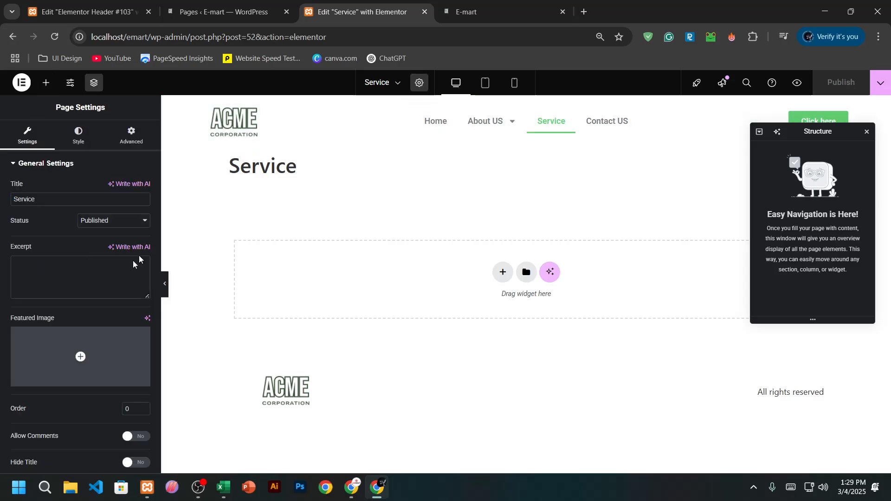
{"action": "scroll", "coordinate": [86, 343], "scroll_direction": "down", "scroll_amount": 2}
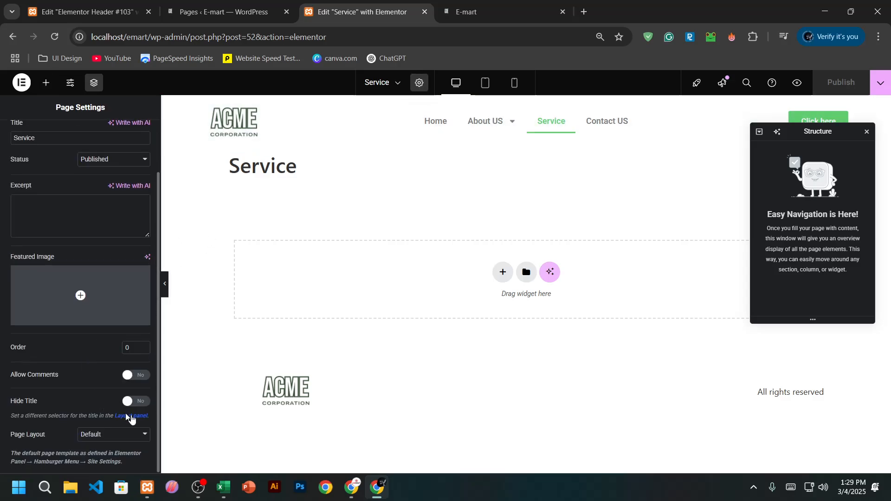
{"action": "left_click", "coordinate": [134, 401]}
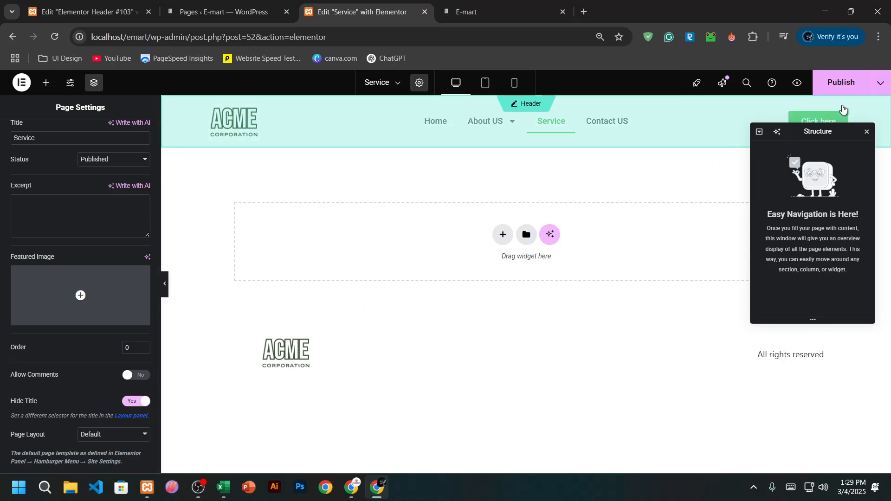
{"action": "left_click", "coordinate": [845, 85]}
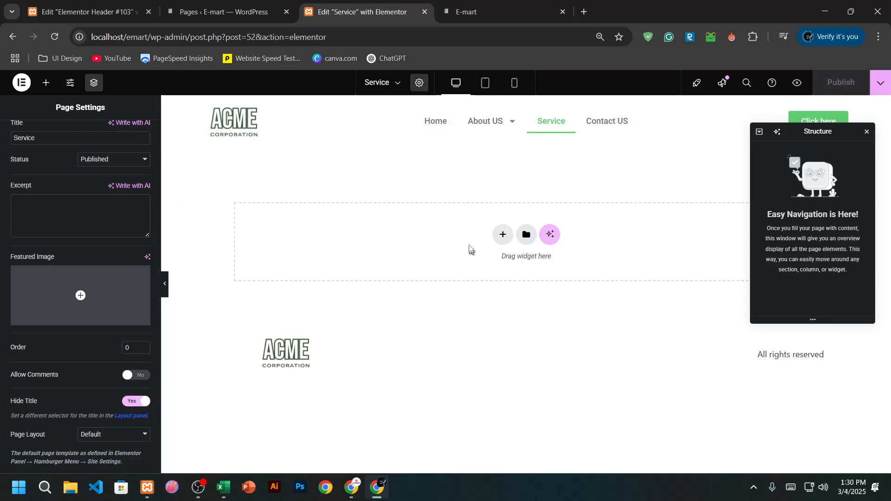
Add a single-column Flexbox container with downward direction to the Service page
{"action": "left_click", "coordinate": [503, 237]}
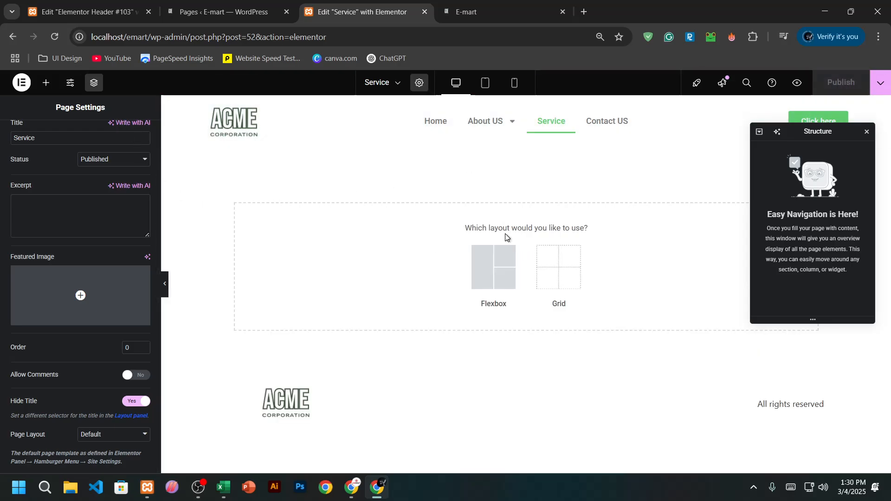
{"action": "left_click", "coordinate": [497, 274]}
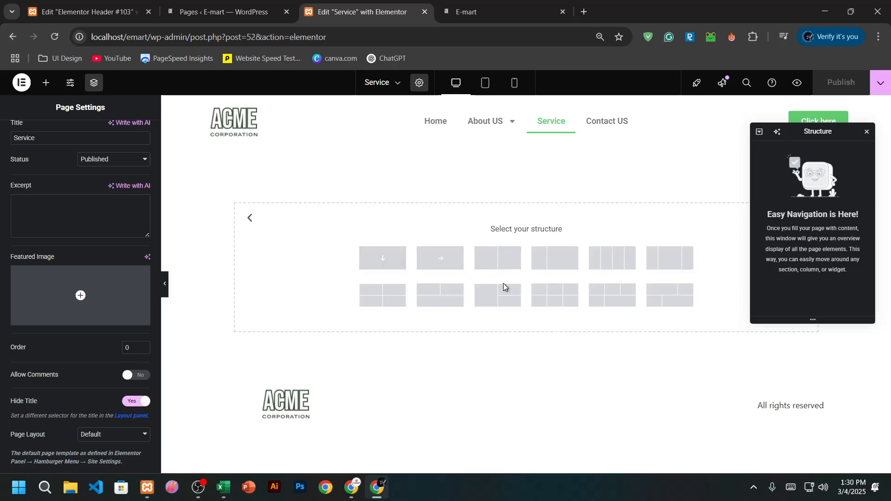
{"action": "left_click", "coordinate": [385, 260]}
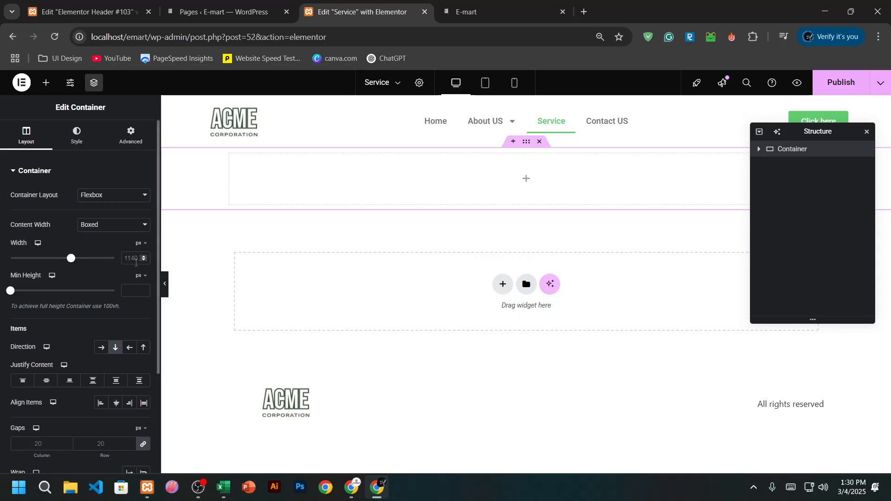
Set the new container's width to 100% and its minimum height to 100 vh
{"action": "left_click", "coordinate": [145, 246]}
{"action": "left_click", "coordinate": [146, 260]}
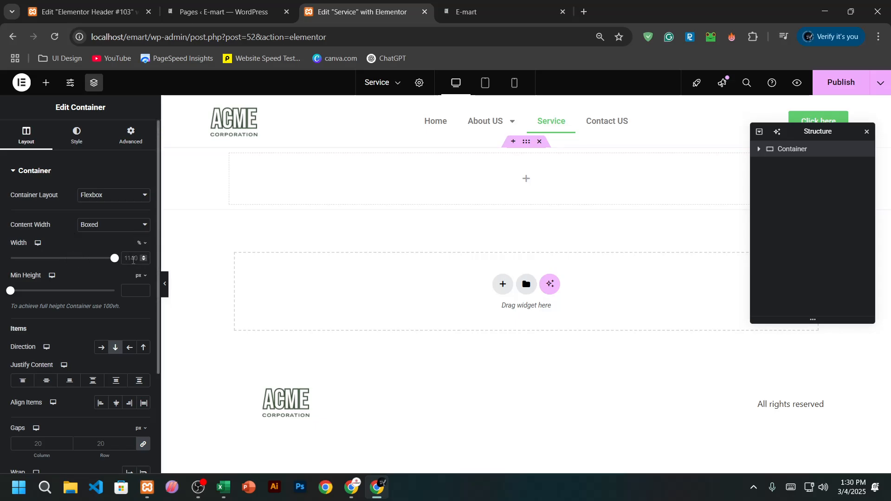
{"action": "left_click", "coordinate": [133, 259]}
{"action": "type", "text": "100"}
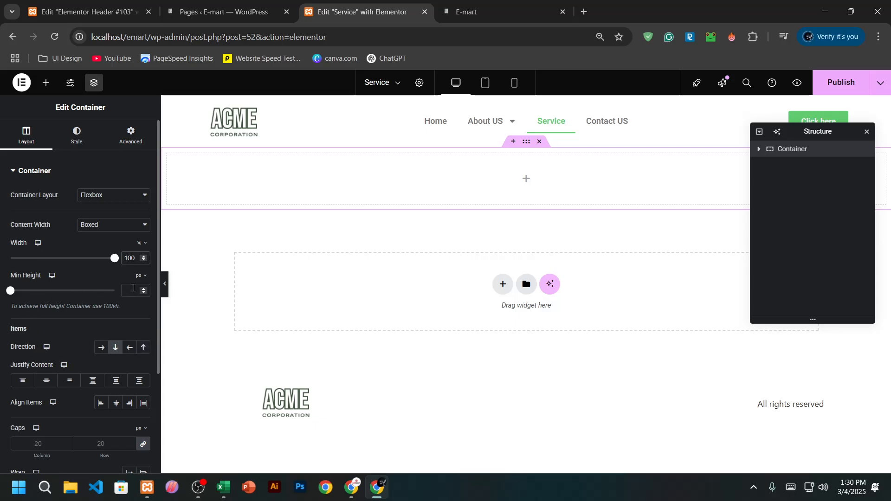
{"action": "left_click", "coordinate": [139, 277]}
{"action": "left_click", "coordinate": [139, 322]}
{"action": "left_click", "coordinate": [135, 292]}
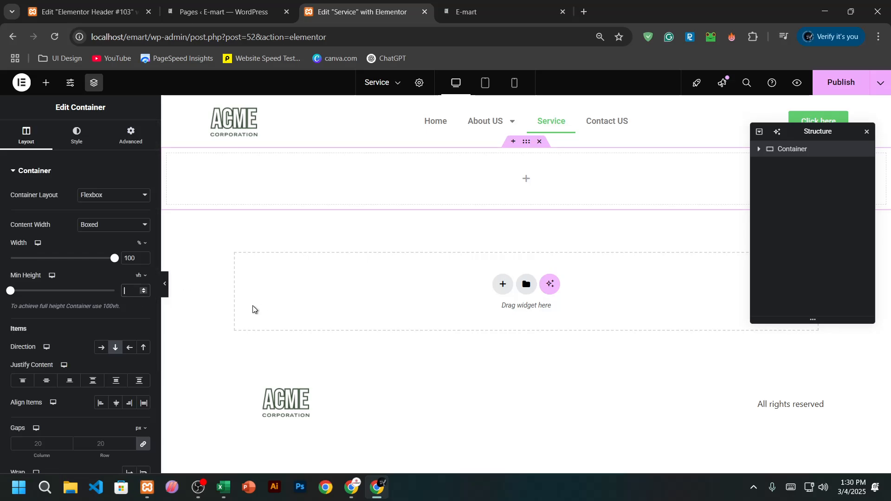
{"action": "type", "text": "100"}
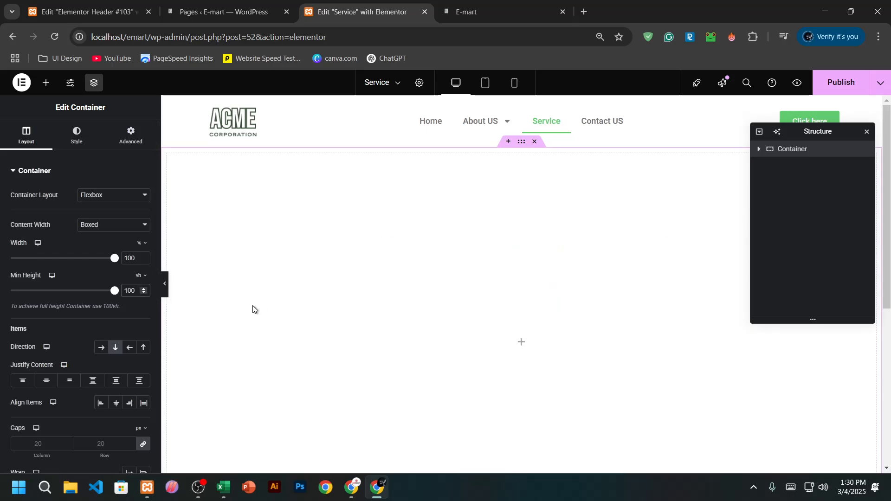
{"action": "scroll", "coordinate": [302, 302], "scroll_direction": "down", "scroll_amount": 2}
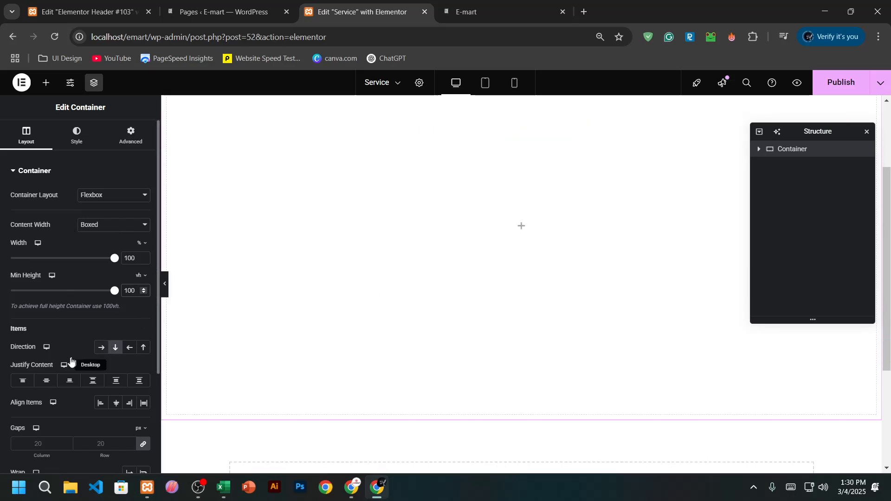
Center the container's items with Justify Content and Align Items, and set the column and row gaps to 0 px
{"action": "left_click", "coordinate": [51, 385]}
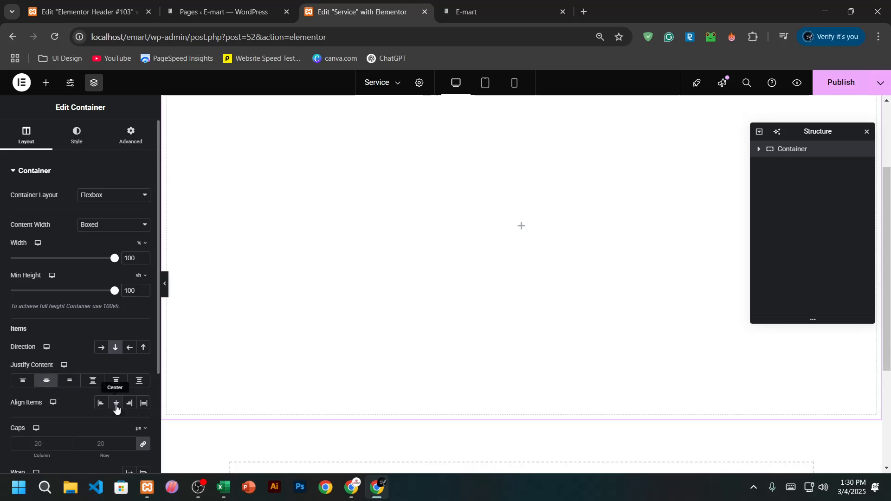
{"action": "left_click", "coordinate": [116, 405]}
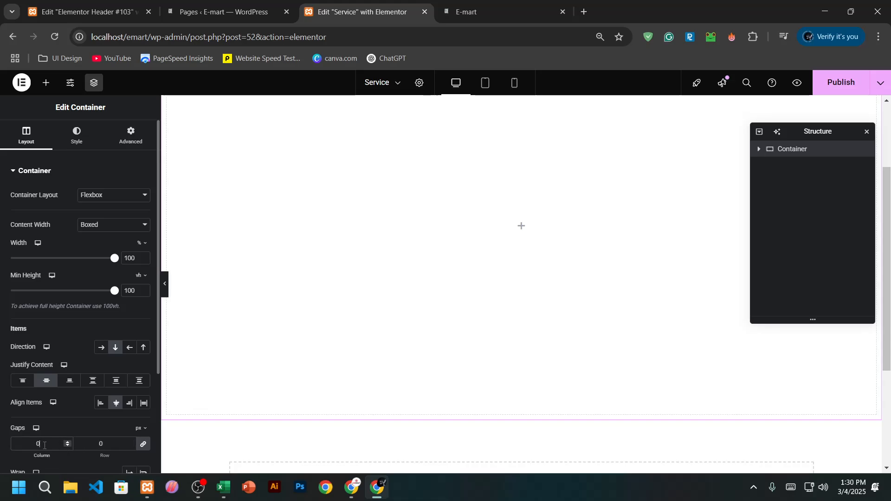
{"action": "scroll", "coordinate": [24, 334], "scroll_direction": "down", "scroll_amount": 4}
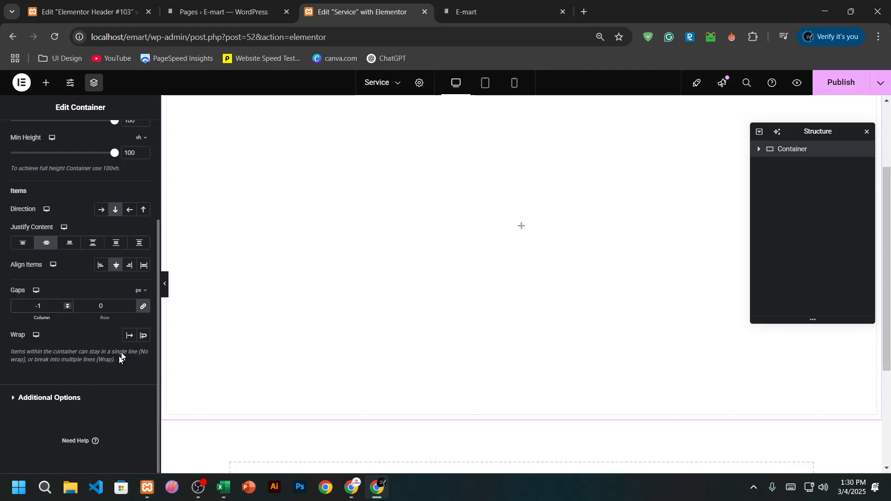
{"action": "scroll", "coordinate": [126, 243], "scroll_direction": "up", "scroll_amount": 4}
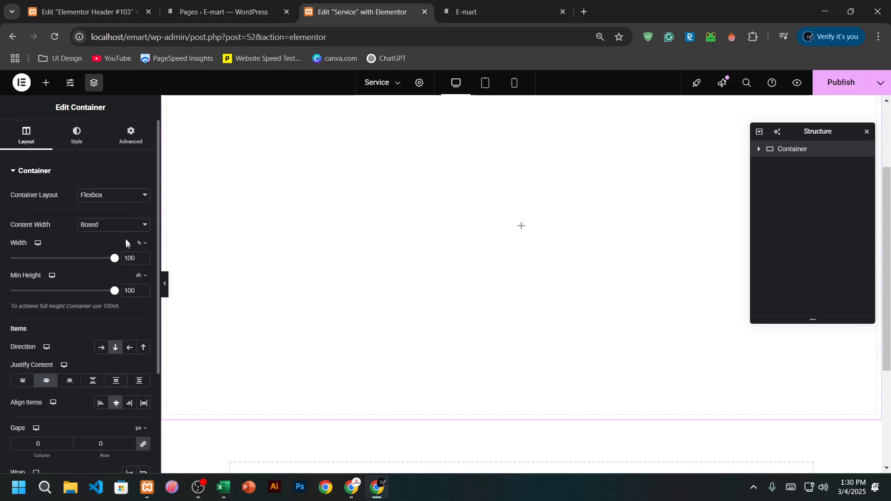
Set the container's margin and padding to 0 px on all sides and its Align Self to center
{"action": "left_click", "coordinate": [131, 142]}
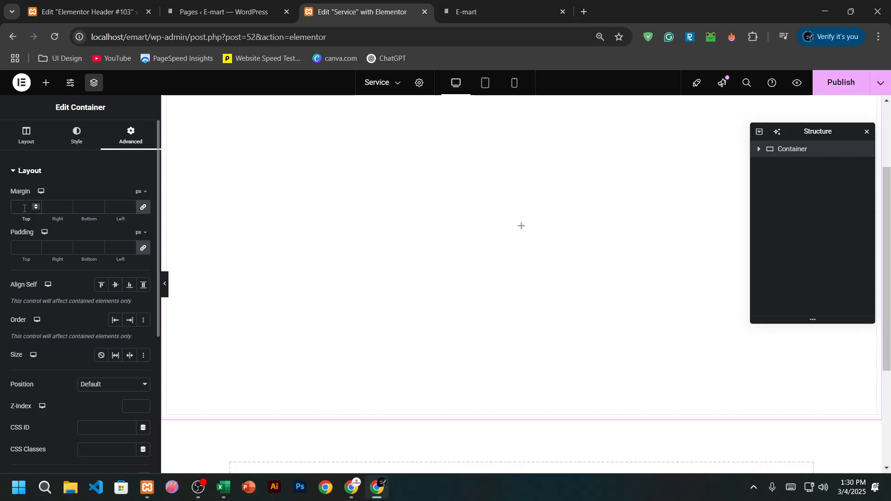
{"action": "left_click", "coordinate": [24, 248]}
{"action": "type", "text": "0"}
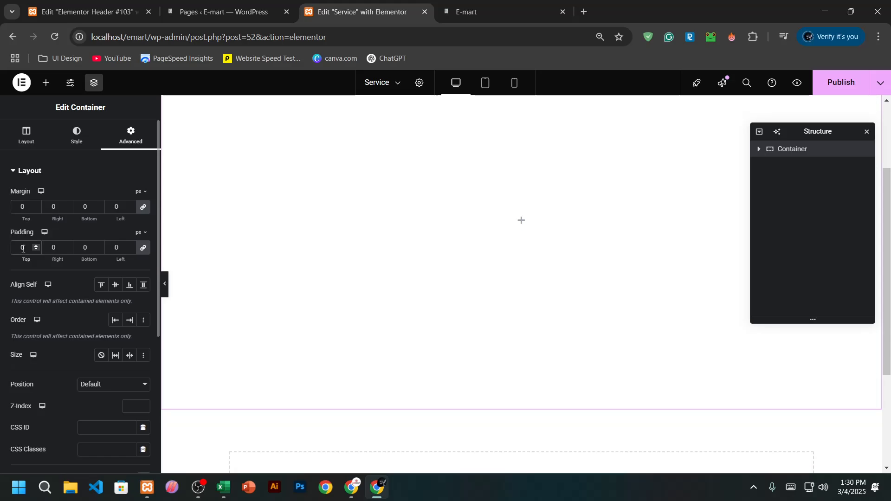
{"action": "left_click", "coordinate": [111, 289]}
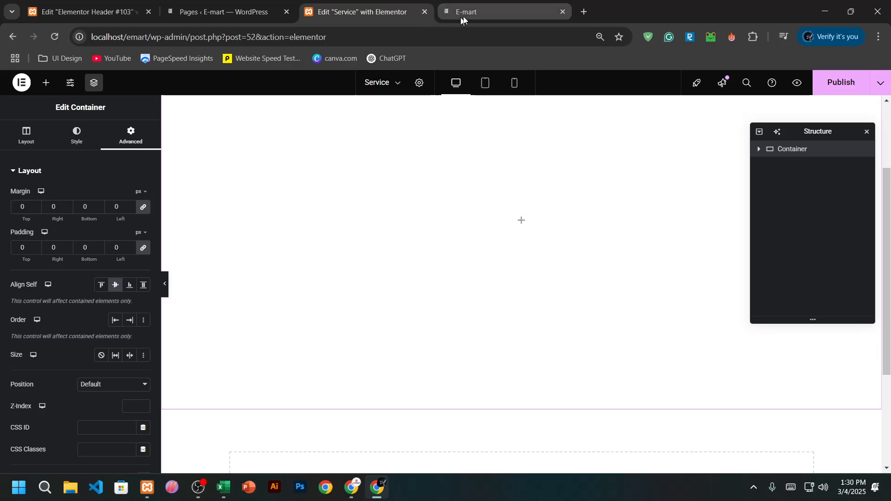
Search Google in a new tab for "8k nature wallpaper" and show the image results
{"action": "left_click", "coordinate": [584, 11]}
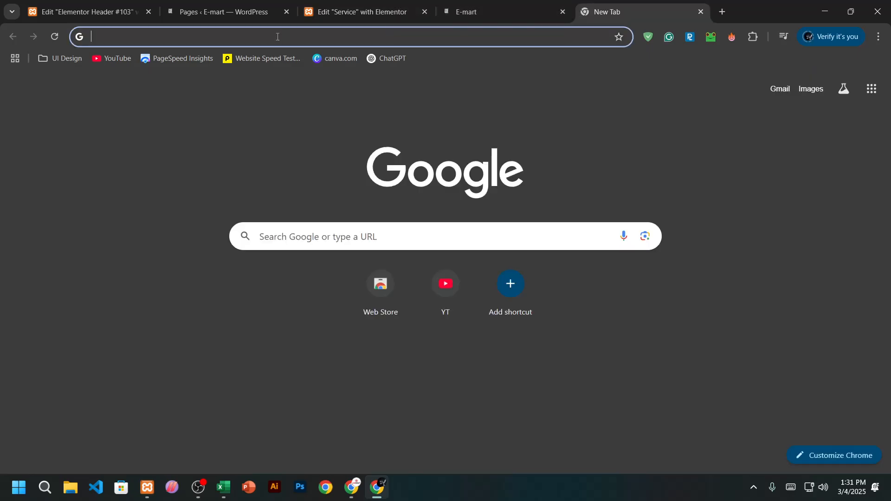
{"action": "left_click", "coordinate": [277, 35]}
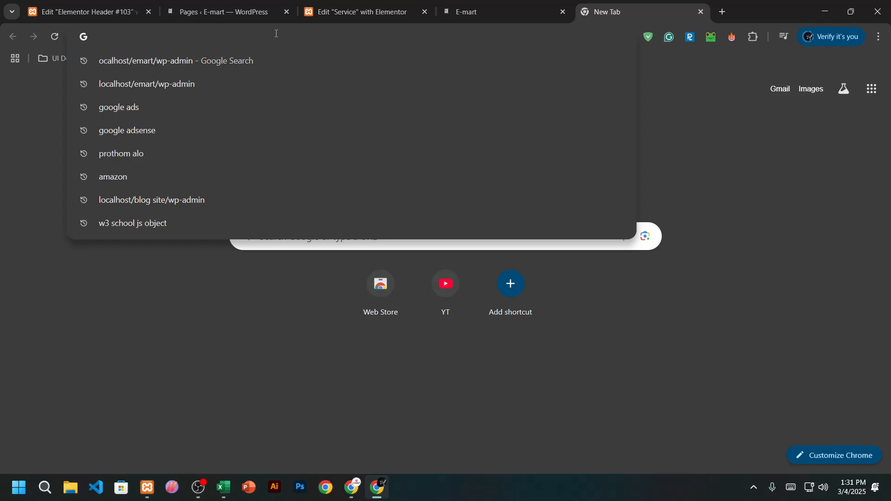
{"action": "type", "text": "8k na"}
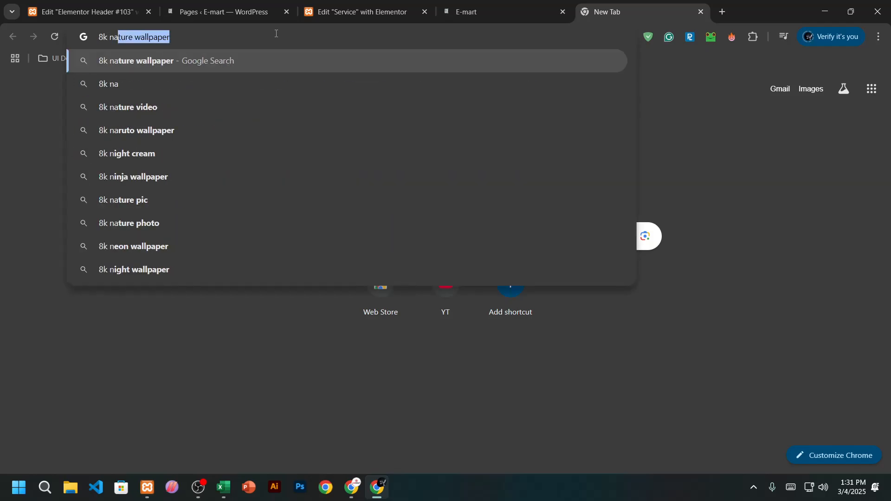
{"action": "type", "text": "ture w"}
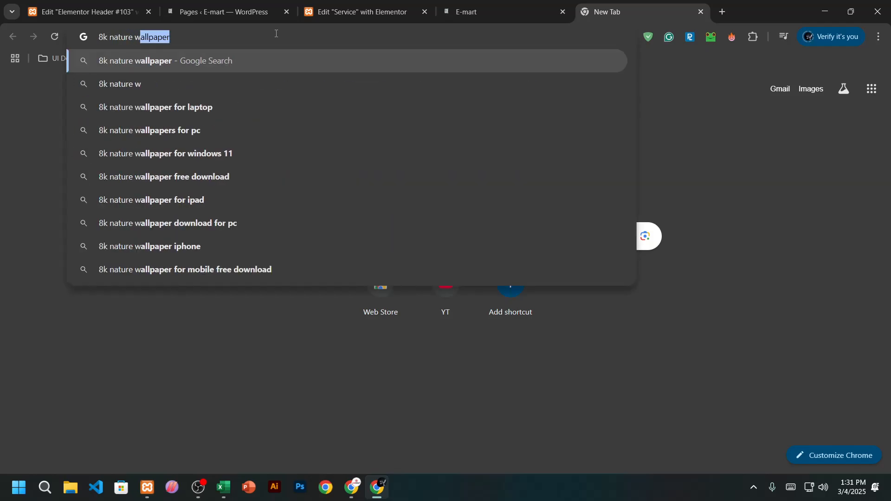
{"action": "type", "text": "allpaper"}
{"action": "key", "text": "Return"}
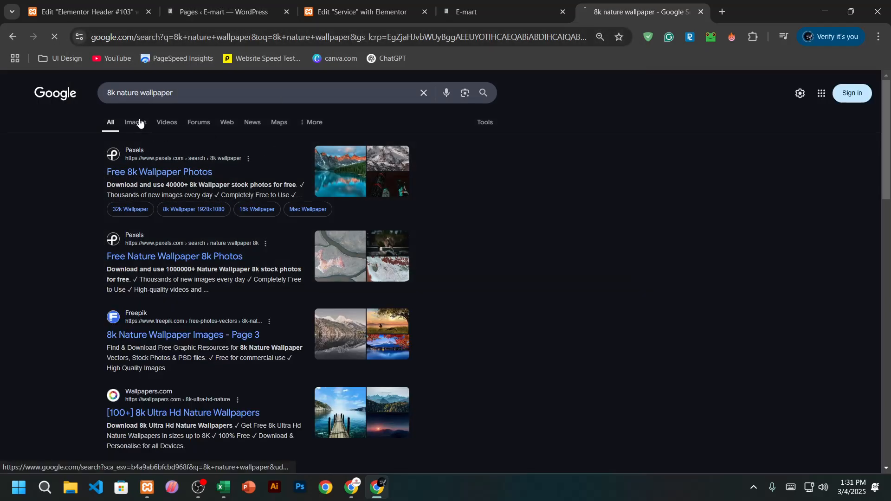
{"action": "left_click", "coordinate": [142, 124]}
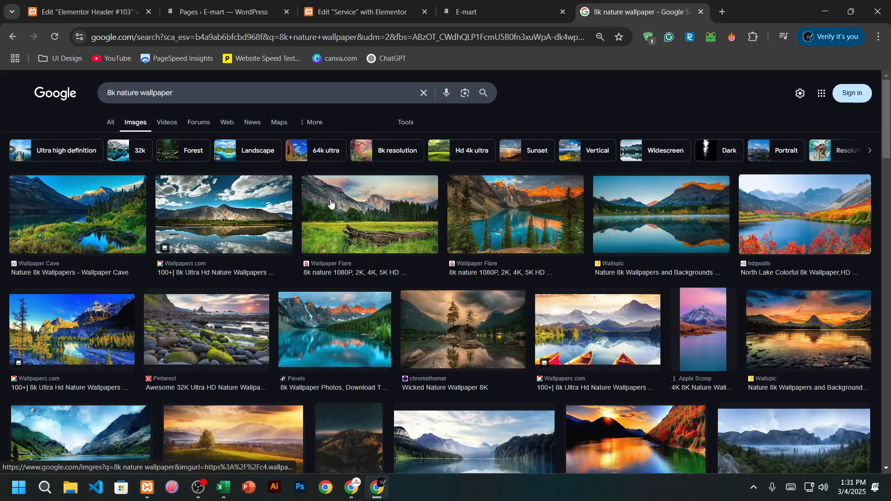
Browse the nature wallpapers and open the preview of the Wallpapers.com lake image with boats and mountains
{"action": "scroll", "coordinate": [388, 284], "scroll_direction": "down", "scroll_amount": 10}
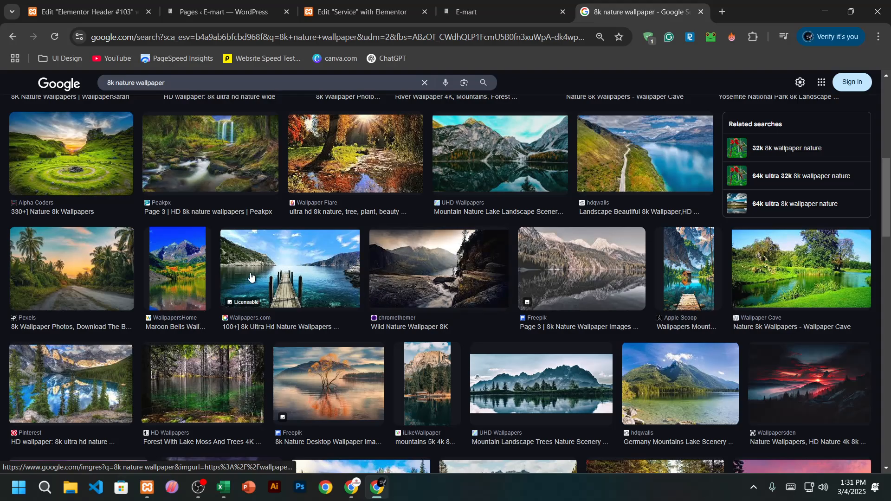
{"action": "scroll", "coordinate": [269, 275], "scroll_direction": "down", "scroll_amount": 2}
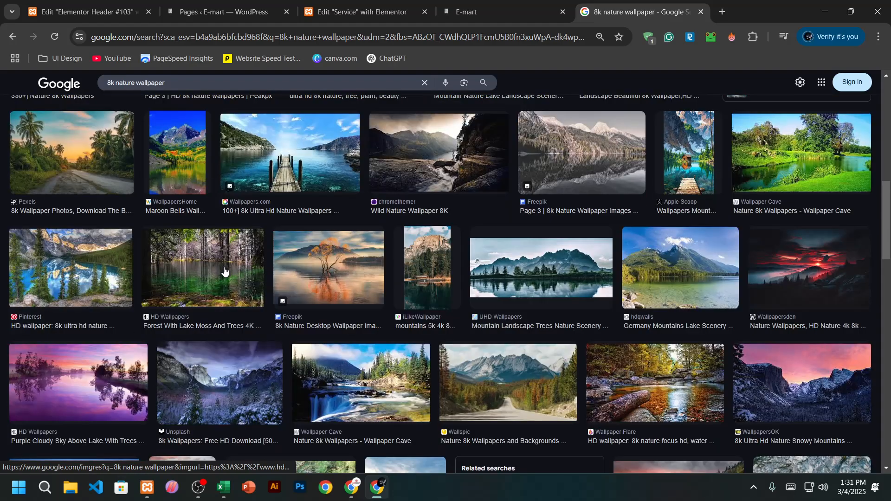
{"action": "scroll", "coordinate": [224, 271], "scroll_direction": "down", "scroll_amount": 2}
{"action": "scroll", "coordinate": [325, 269], "scroll_direction": "down", "scroll_amount": 1}
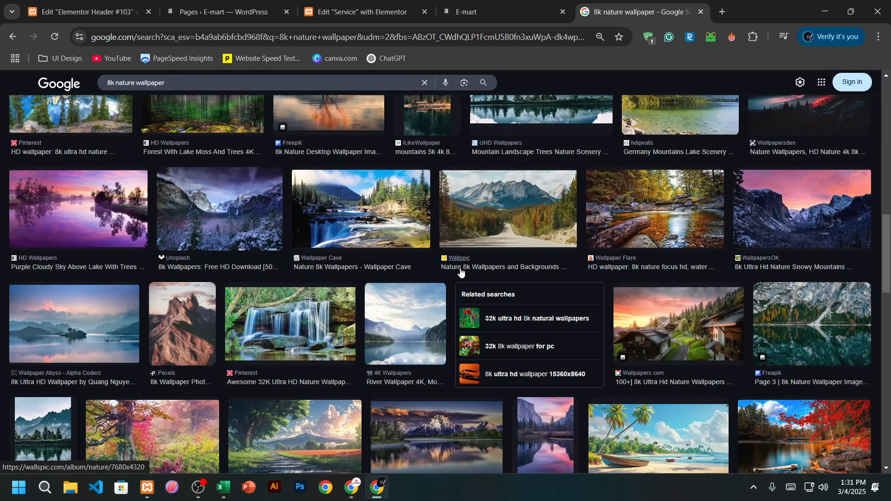
{"action": "scroll", "coordinate": [461, 272], "scroll_direction": "up", "scroll_amount": 4}
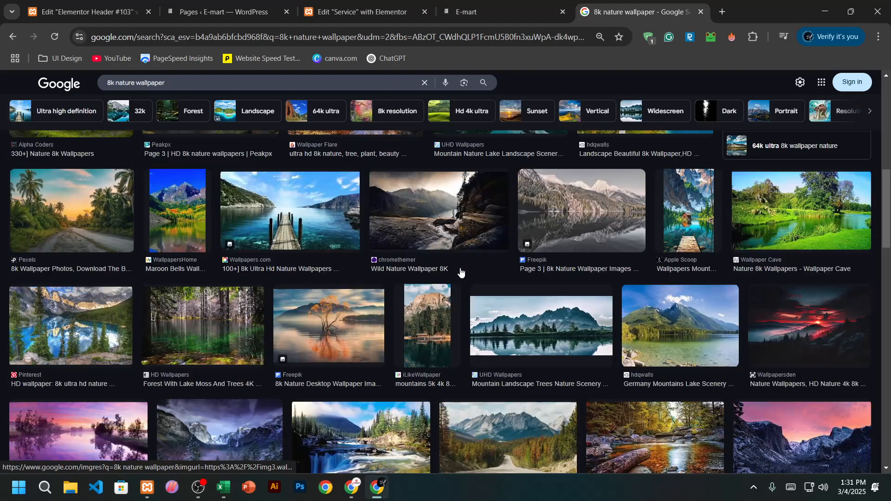
{"action": "left_click", "coordinate": [411, 221]}
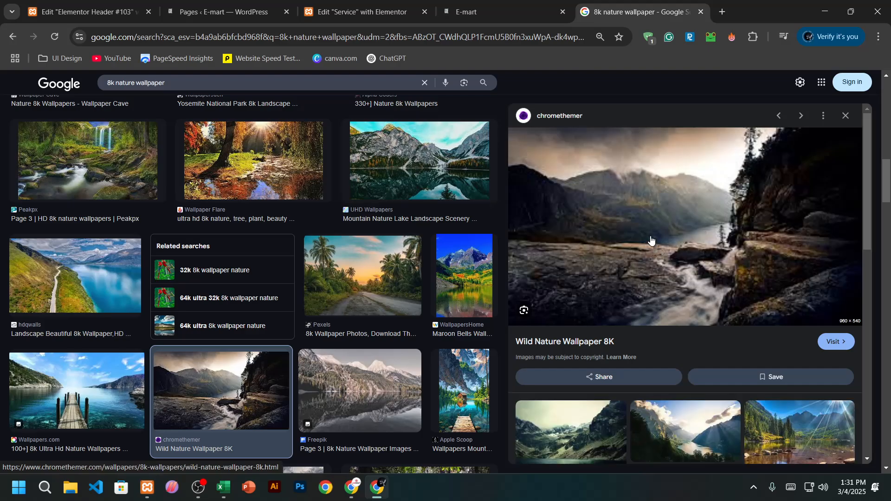
{"action": "right_click", "coordinate": [651, 240]}
{"action": "scroll", "coordinate": [458, 218], "scroll_direction": "up", "scroll_amount": 4}
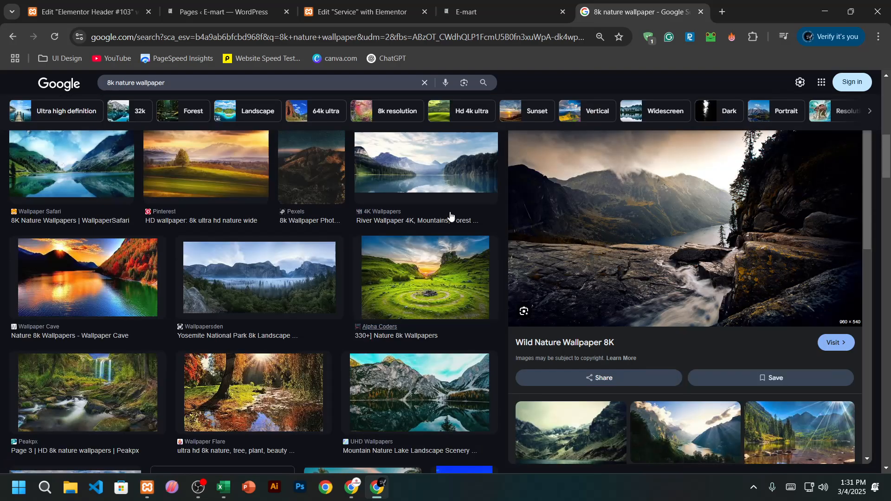
{"action": "scroll", "coordinate": [450, 214], "scroll_direction": "up", "scroll_amount": 2}
{"action": "left_click", "coordinate": [439, 187]}
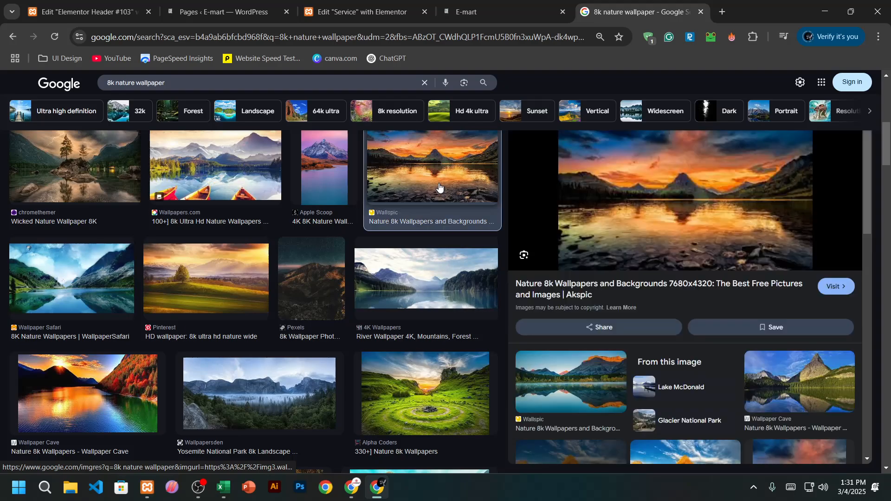
{"action": "left_click", "coordinate": [218, 178]}
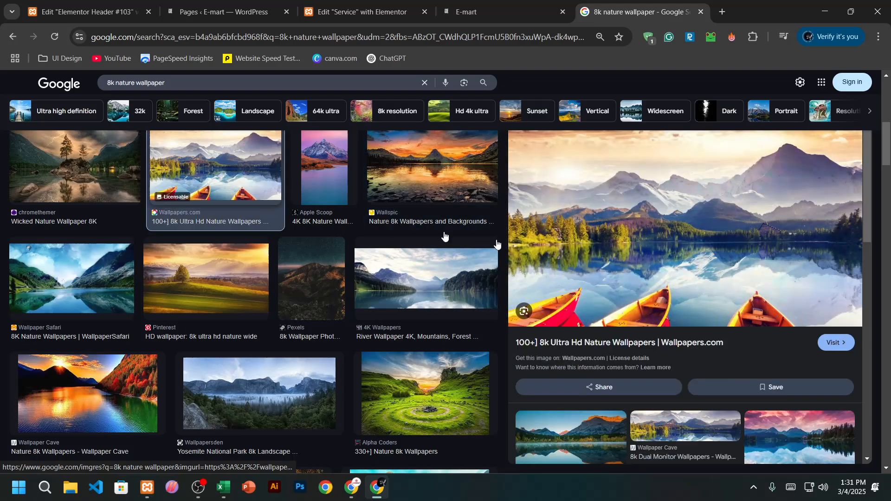
Save the lakeside boats image as a JPG under its suggested file name on the CONTENT (E:) drive
{"action": "right_click", "coordinate": [668, 230]}
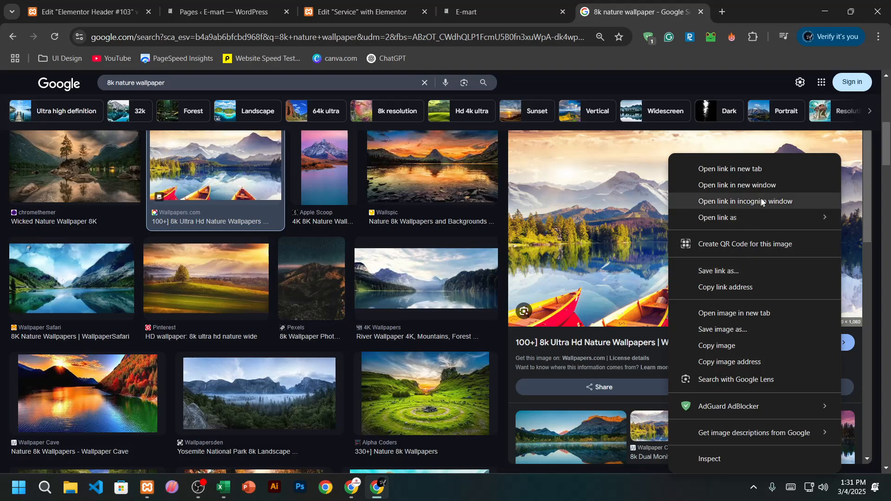
{"action": "left_click", "coordinate": [745, 330]}
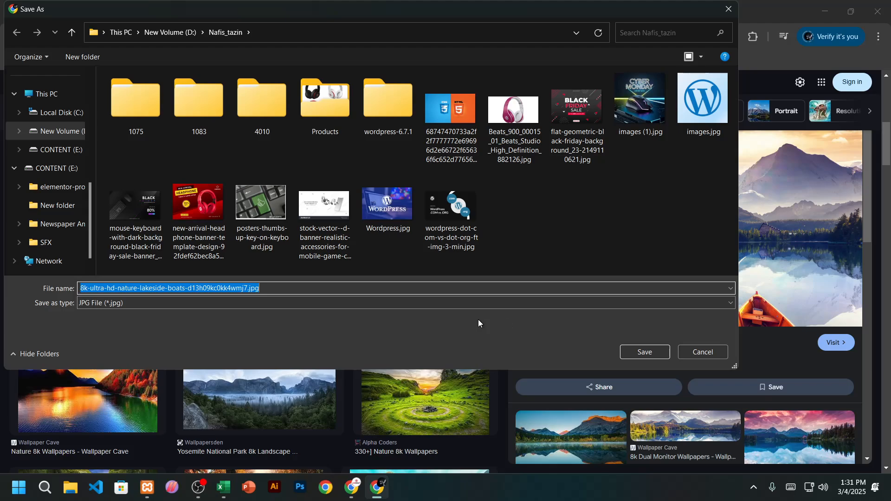
{"action": "scroll", "coordinate": [65, 125], "scroll_direction": "up", "scroll_amount": 5}
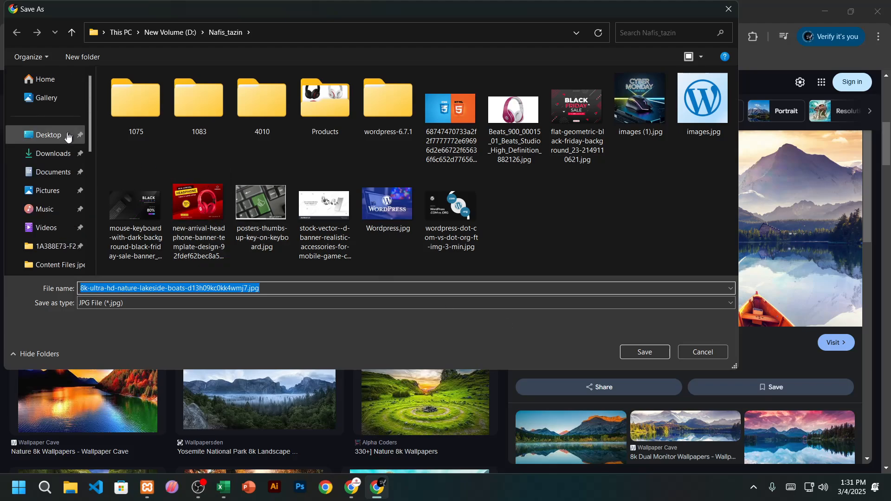
{"action": "left_click", "coordinate": [65, 154]}
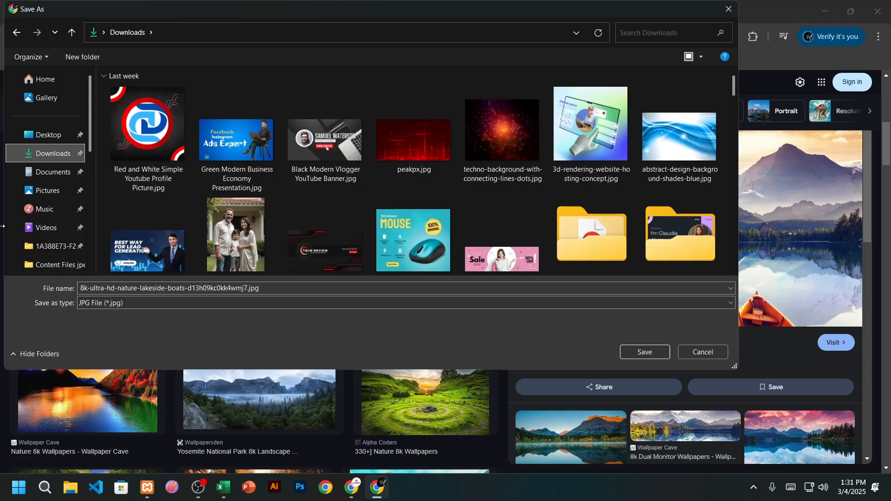
{"action": "scroll", "coordinate": [40, 223], "scroll_direction": "down", "scroll_amount": 5}
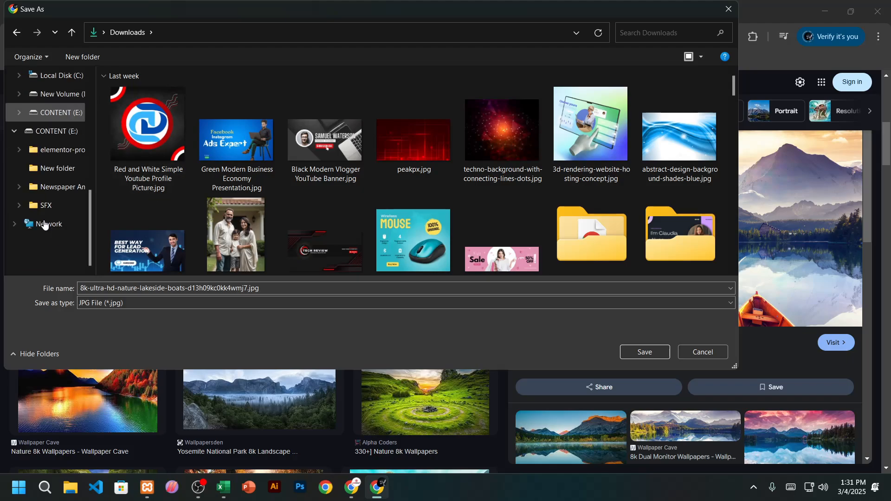
{"action": "left_click", "coordinate": [52, 132]}
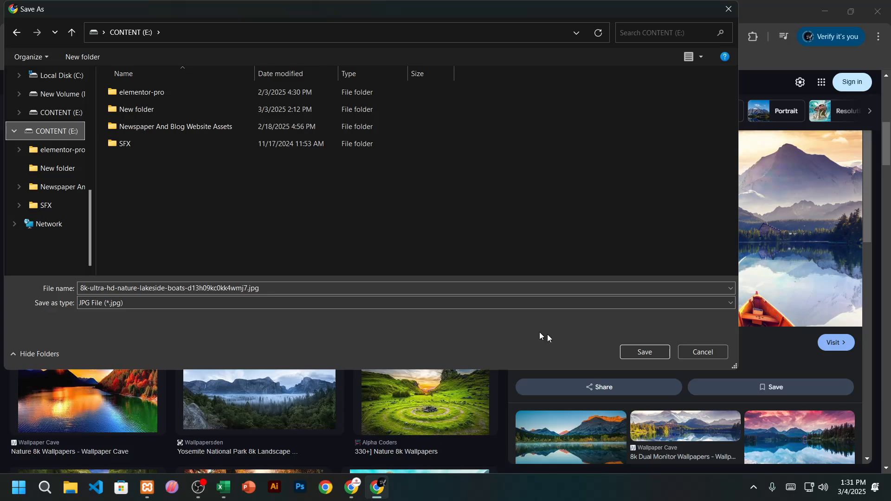
{"action": "left_click", "coordinate": [632, 352]}
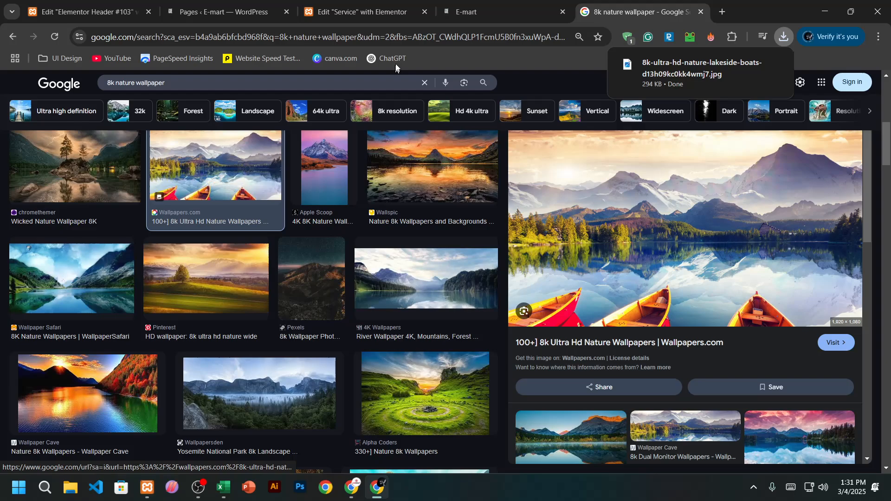
Return to the Service page editor and set the container's normal background type to classic, with color and image settings
{"action": "left_click", "coordinate": [385, 17]}
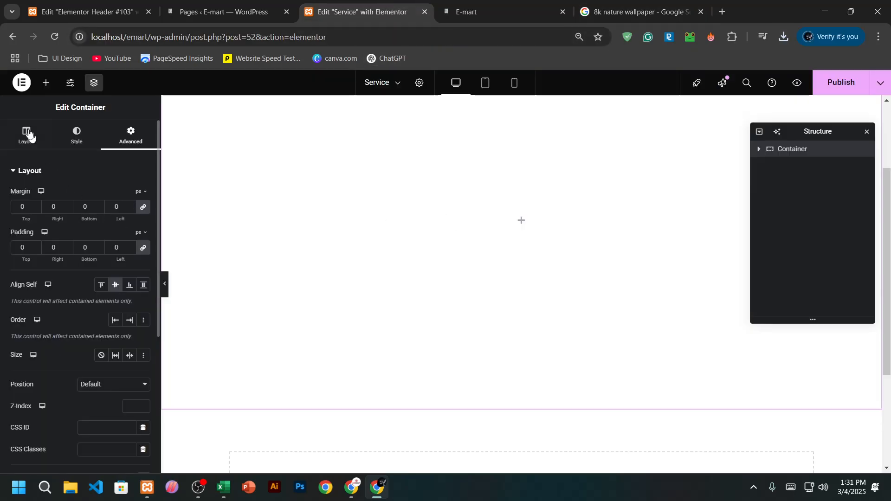
{"action": "left_click", "coordinate": [77, 134]}
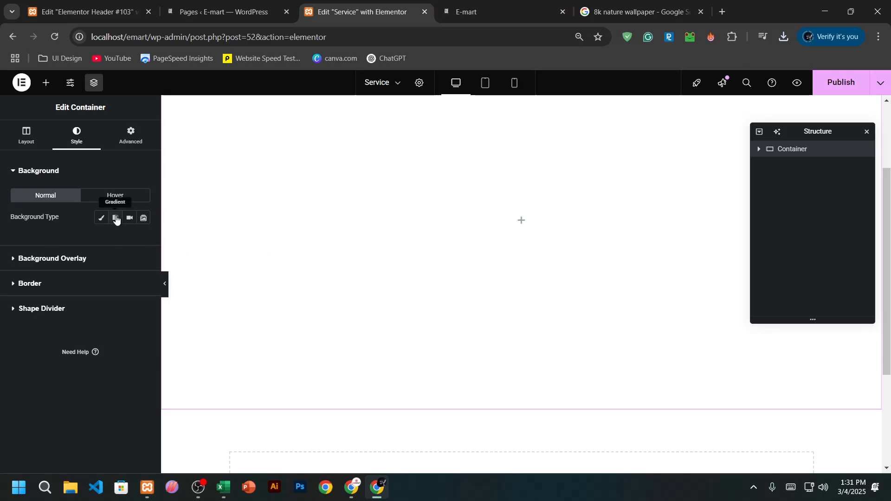
{"action": "left_click", "coordinate": [144, 218]}
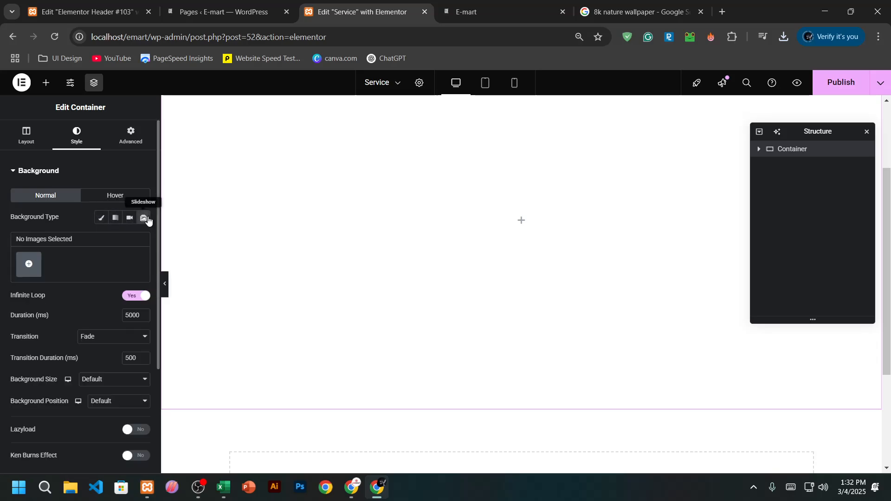
{"action": "left_click", "coordinate": [100, 218]}
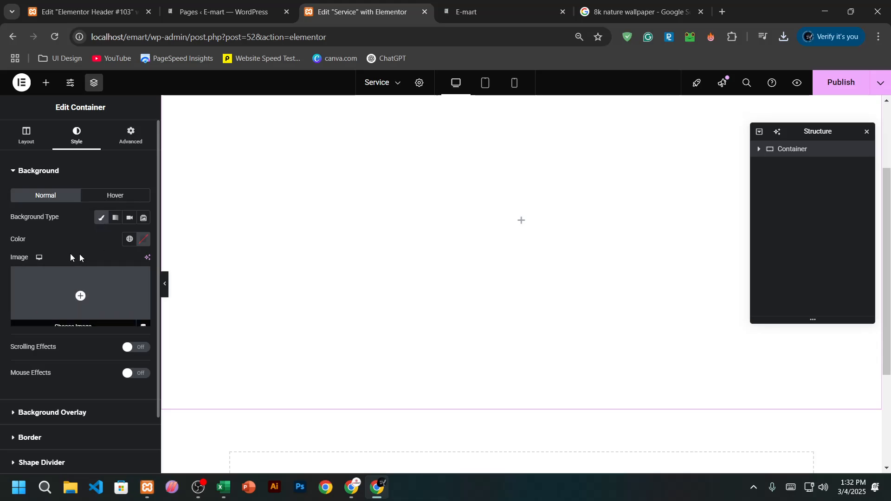
Upload 8k-ultra-hd-nature-lakeside-boats-d13h09kc0kk4wmj7.jpg from the CONTENT (E:) drive and use it as the container's background image
{"action": "left_click", "coordinate": [82, 298]}
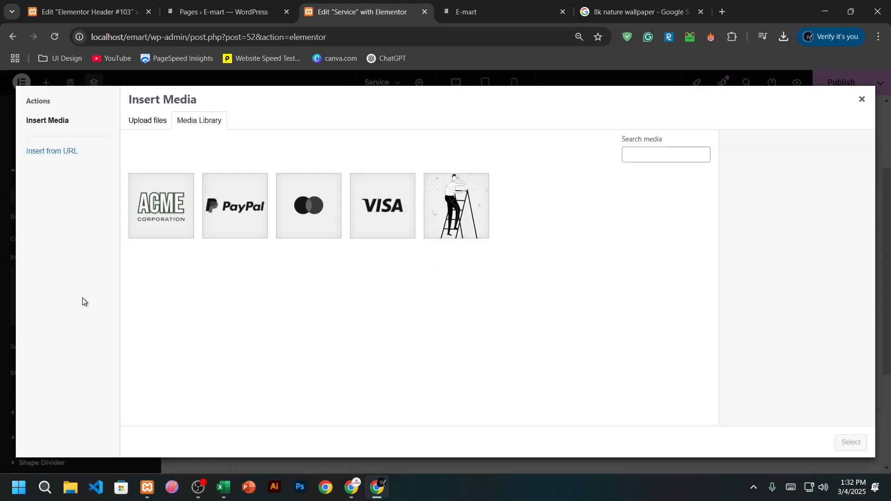
{"action": "left_click", "coordinate": [149, 120]}
{"action": "left_click", "coordinate": [500, 271]}
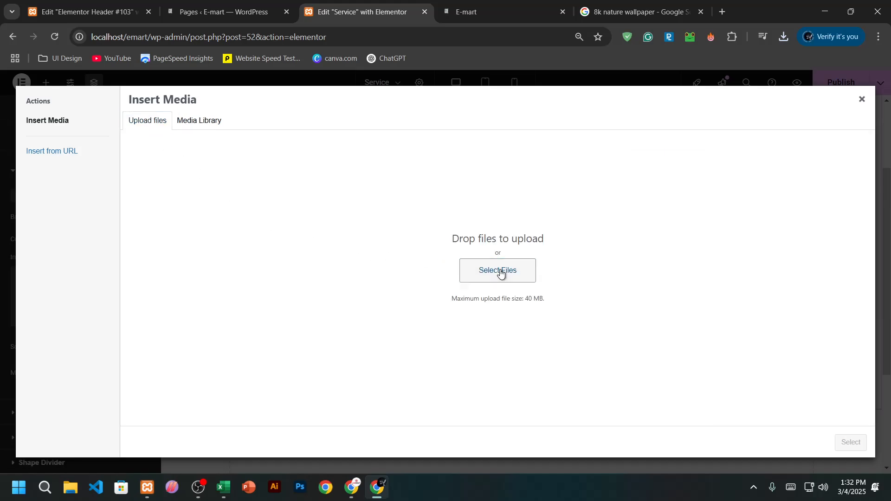
{"action": "scroll", "coordinate": [69, 225], "scroll_direction": "down", "scroll_amount": 5}
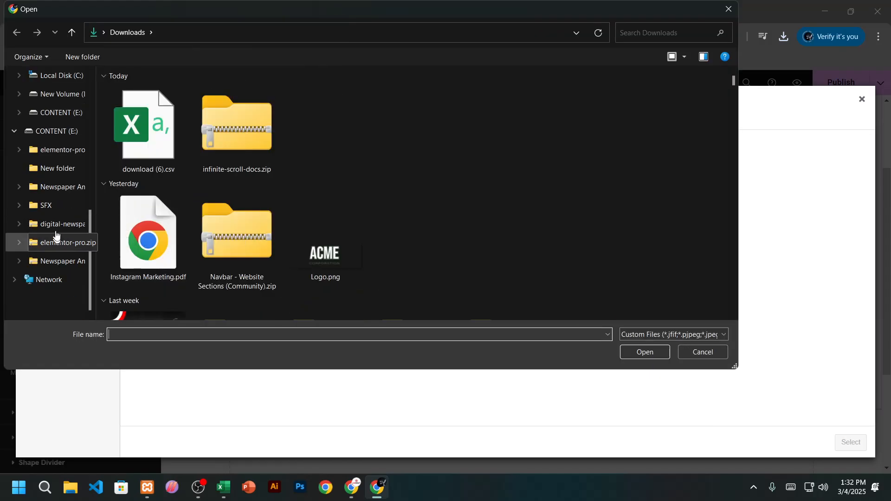
{"action": "left_click", "coordinate": [49, 130]}
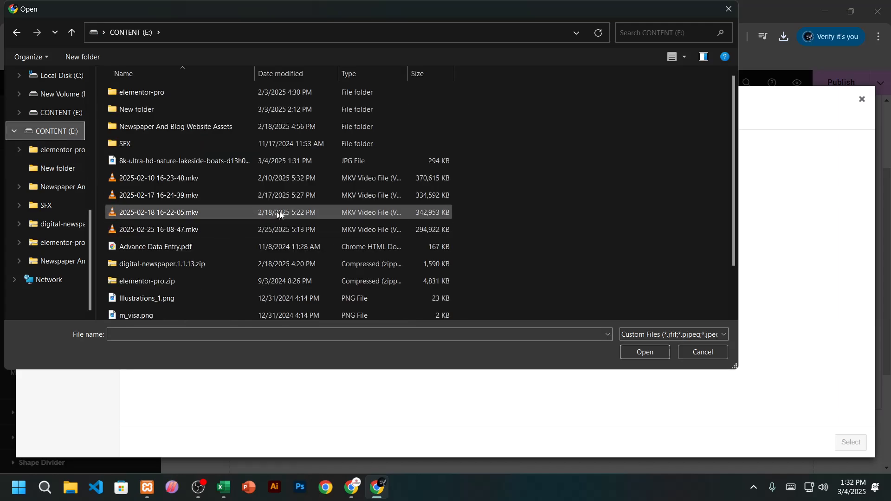
{"action": "scroll", "coordinate": [278, 206], "scroll_direction": "down", "scroll_amount": 2}
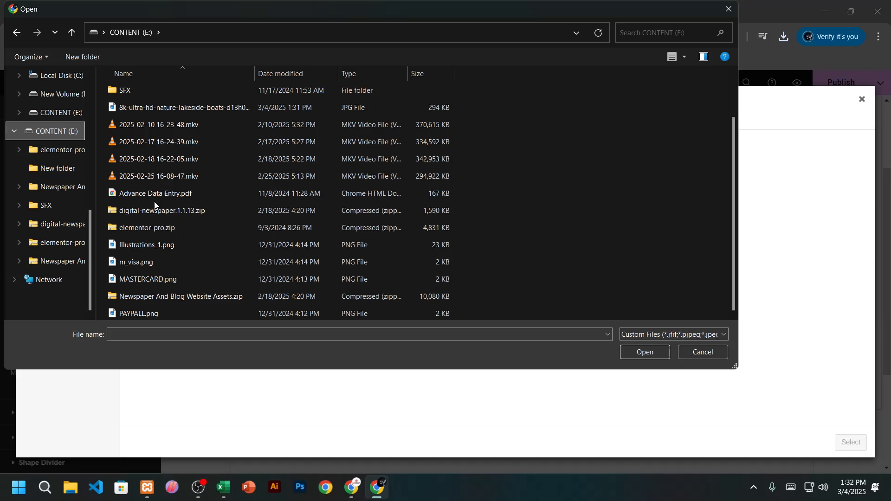
{"action": "left_click", "coordinate": [188, 107]}
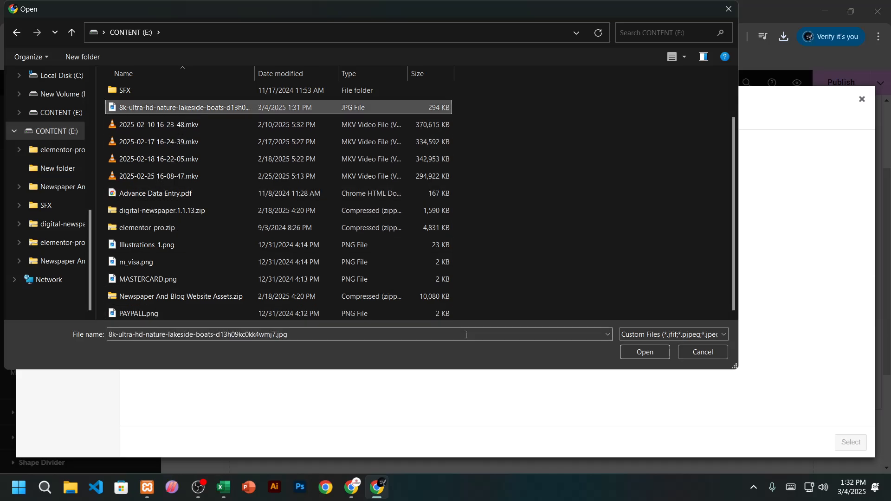
{"action": "left_click", "coordinate": [644, 352]}
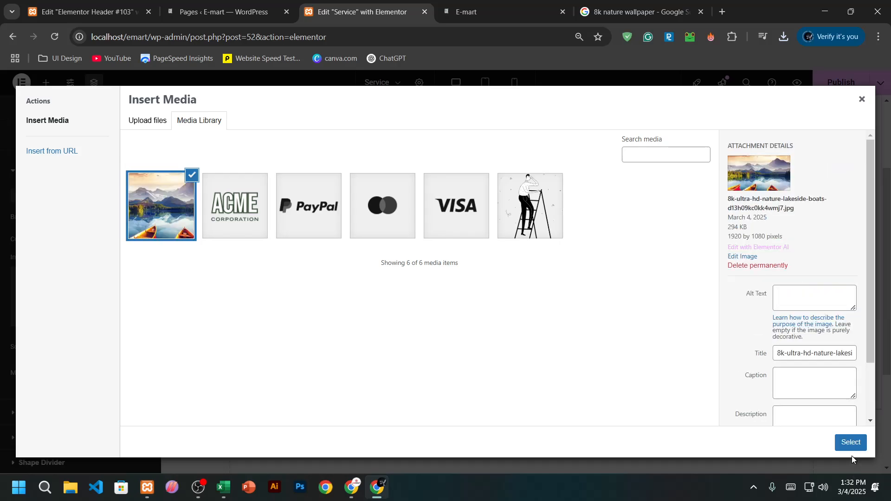
{"action": "left_click", "coordinate": [852, 444]}
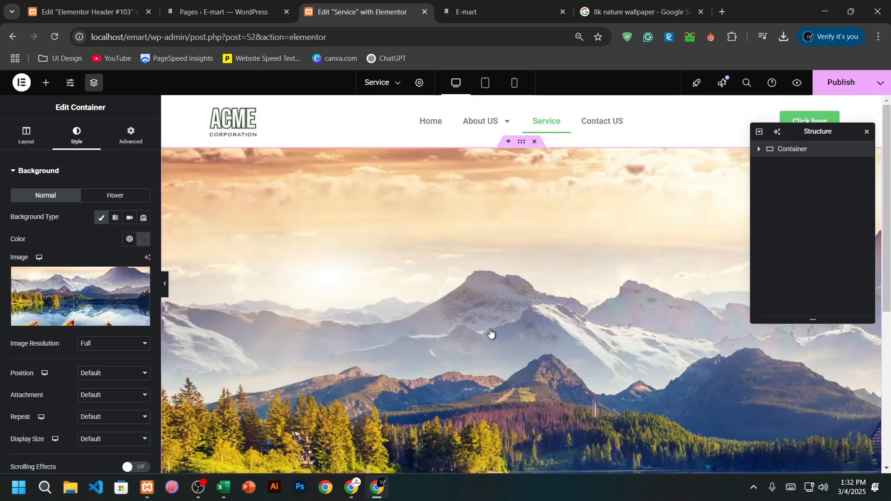
Set the container's background image to No-repeat with a display size of Cover
{"action": "scroll", "coordinate": [490, 331], "scroll_direction": "down", "scroll_amount": 1}
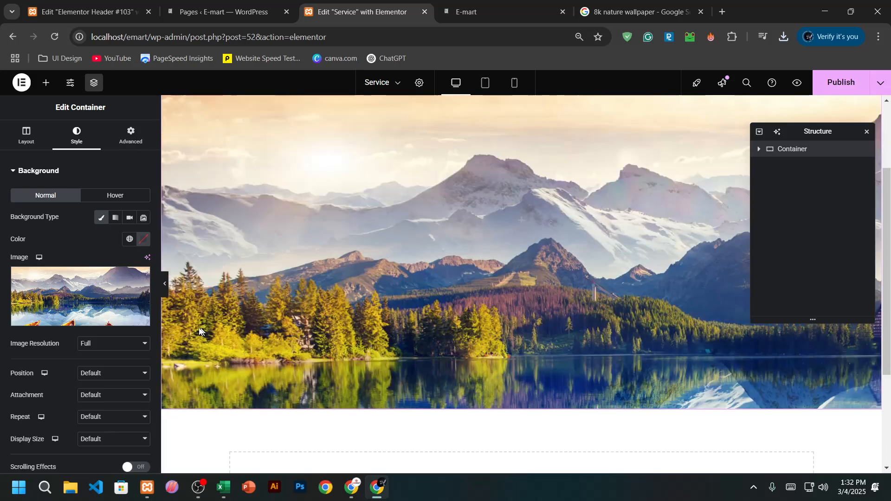
{"action": "scroll", "coordinate": [57, 285], "scroll_direction": "down", "scroll_amount": 2}
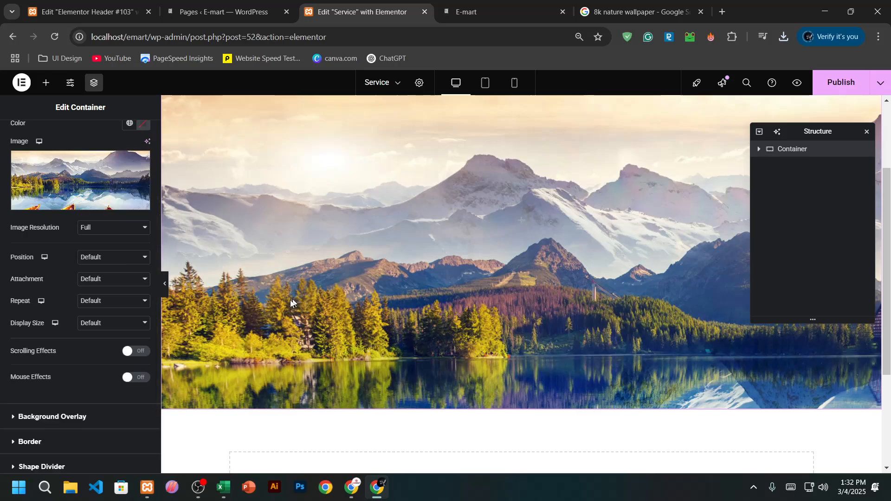
{"action": "scroll", "coordinate": [391, 286], "scroll_direction": "up", "scroll_amount": 2}
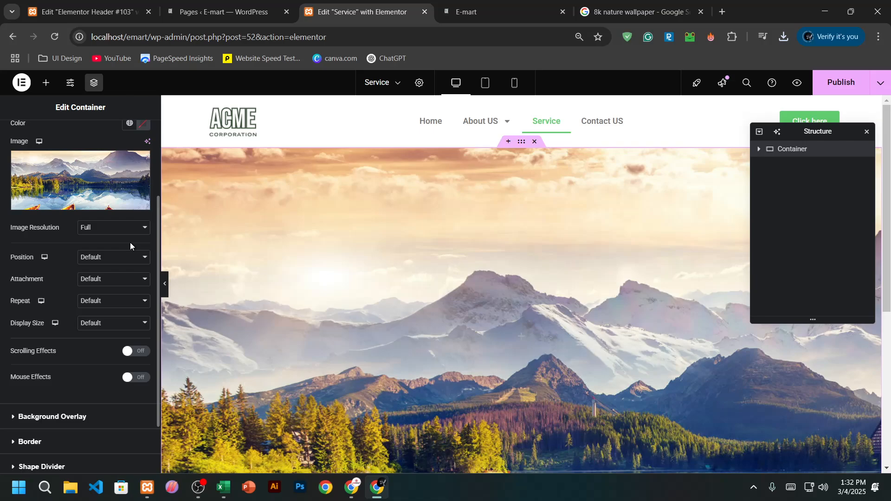
{"action": "left_click", "coordinate": [132, 308]}
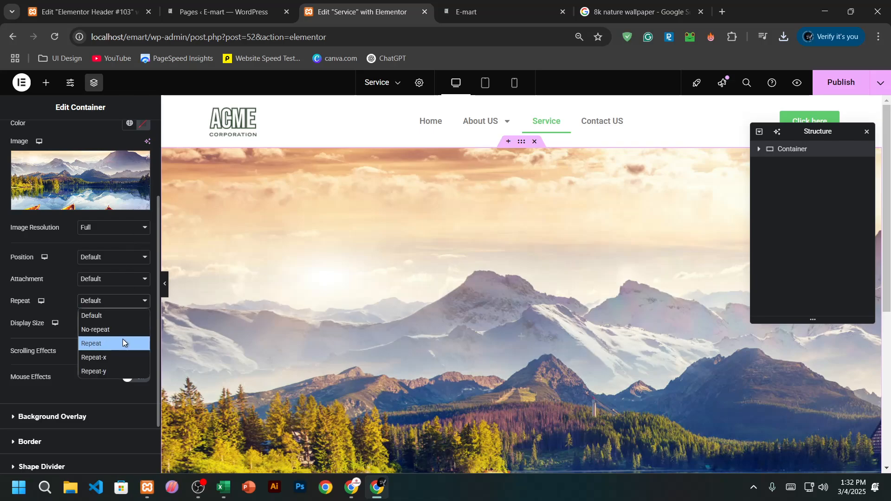
{"action": "left_click", "coordinate": [122, 333]}
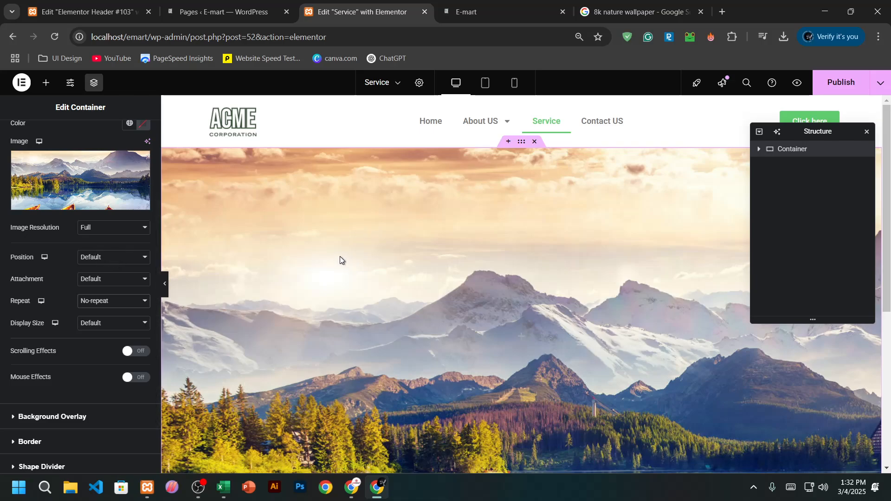
{"action": "left_click", "coordinate": [116, 325]}
{"action": "left_click", "coordinate": [95, 366]}
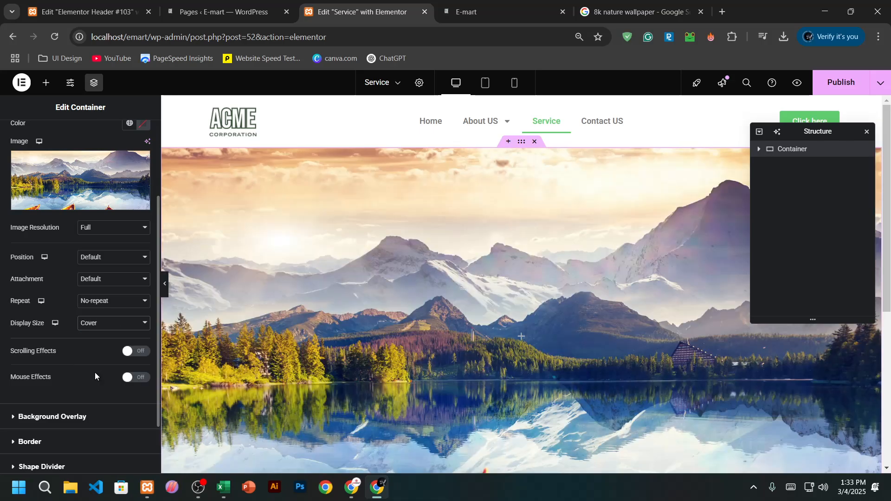
Set the background image's position to Center Center, leaving the attachment at Default
{"action": "left_click", "coordinate": [119, 284]}
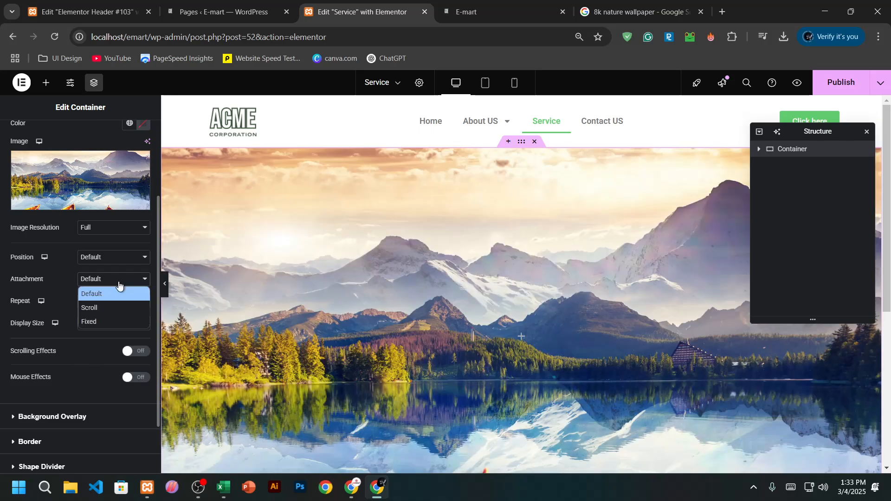
{"action": "left_click", "coordinate": [118, 288]}
{"action": "left_click", "coordinate": [118, 262]}
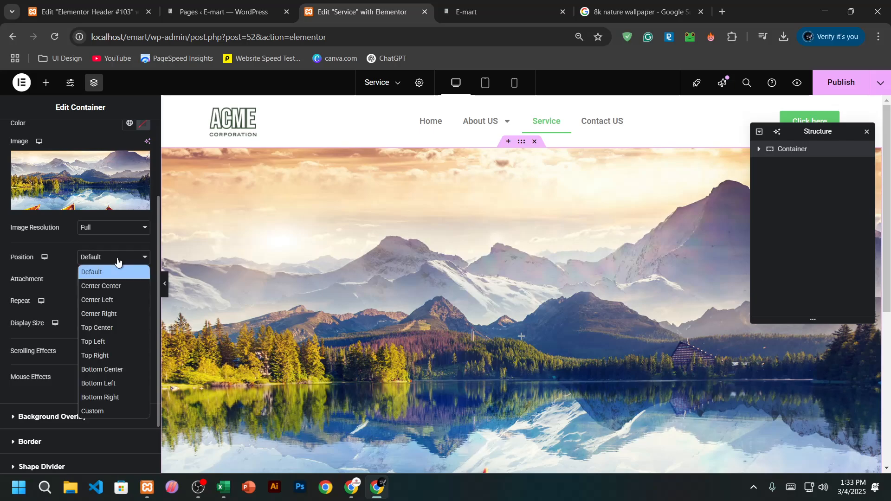
{"action": "left_click", "coordinate": [124, 285]}
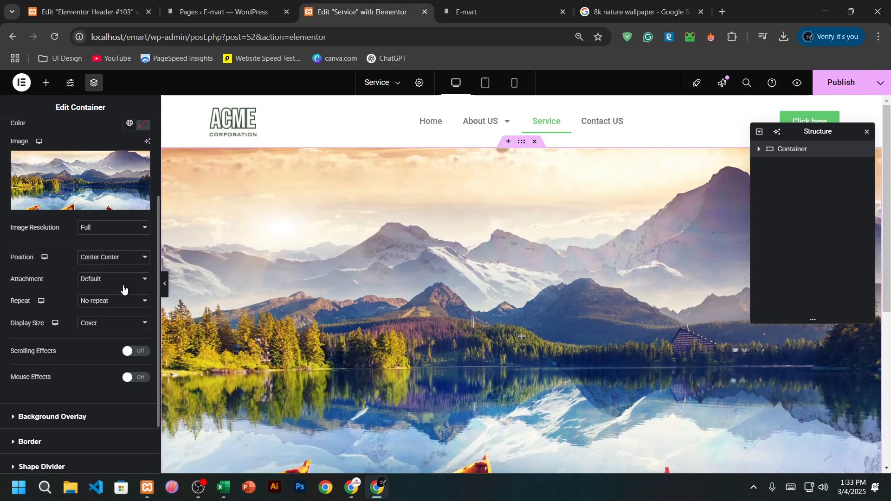
{"action": "scroll", "coordinate": [372, 302], "scroll_direction": "down", "scroll_amount": 6}
{"action": "scroll", "coordinate": [372, 302], "scroll_direction": "up", "scroll_amount": 4}
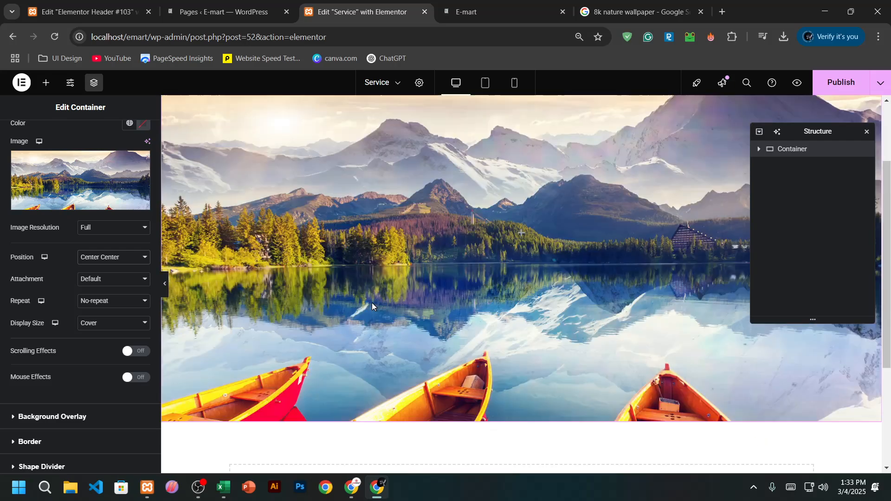
Try the Thumbnail - 150 x 150 resolution for the background image, then choose 2048x2048
{"action": "left_click", "coordinate": [126, 230]}
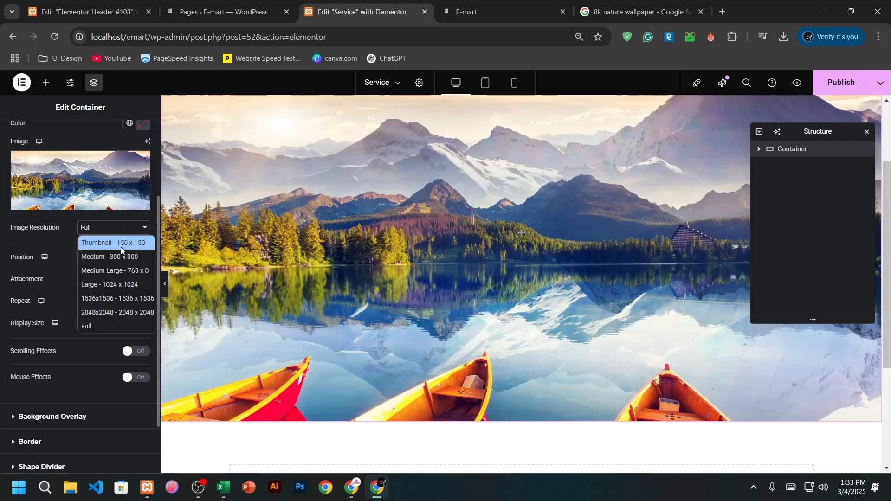
{"action": "left_click", "coordinate": [119, 248]}
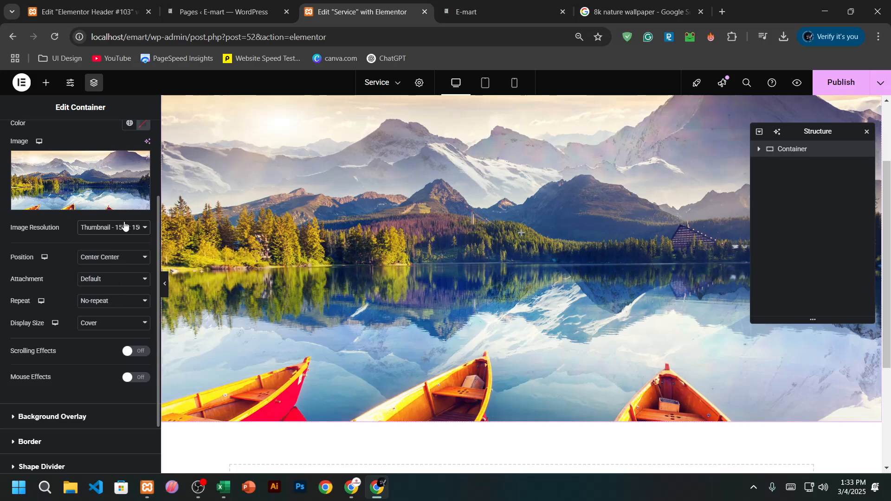
{"action": "left_click", "coordinate": [126, 228]}
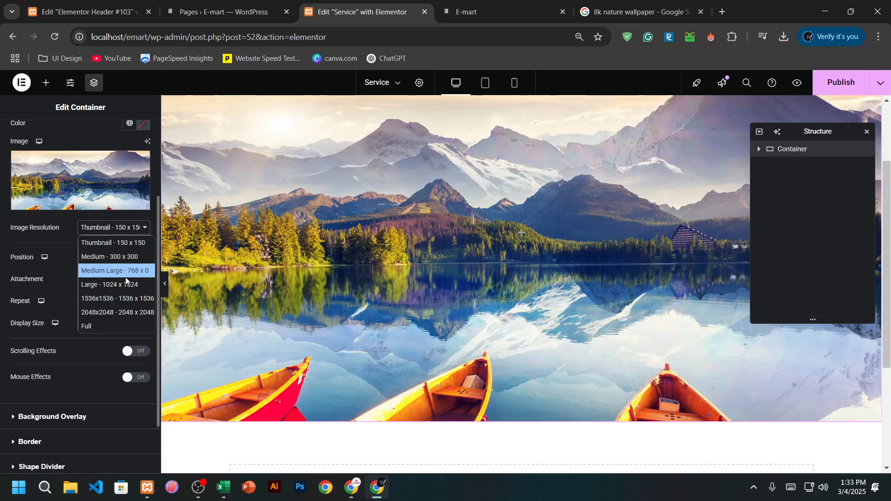
{"action": "left_click", "coordinate": [124, 313]}
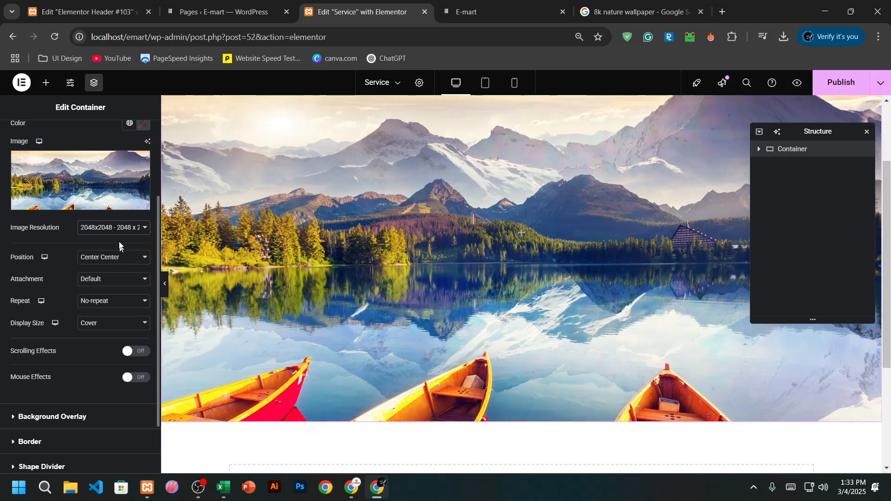
Set the container's background image resolution to Full, and move the Structure panel lower to uncover the image
{"action": "left_click", "coordinate": [118, 230]}
{"action": "left_click", "coordinate": [115, 322]}
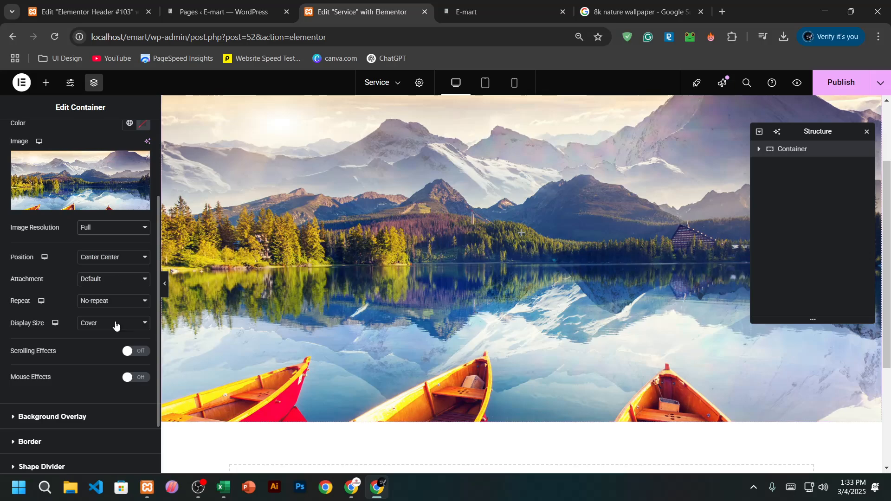
{"action": "scroll", "coordinate": [115, 321], "scroll_direction": "down", "scroll_amount": 3}
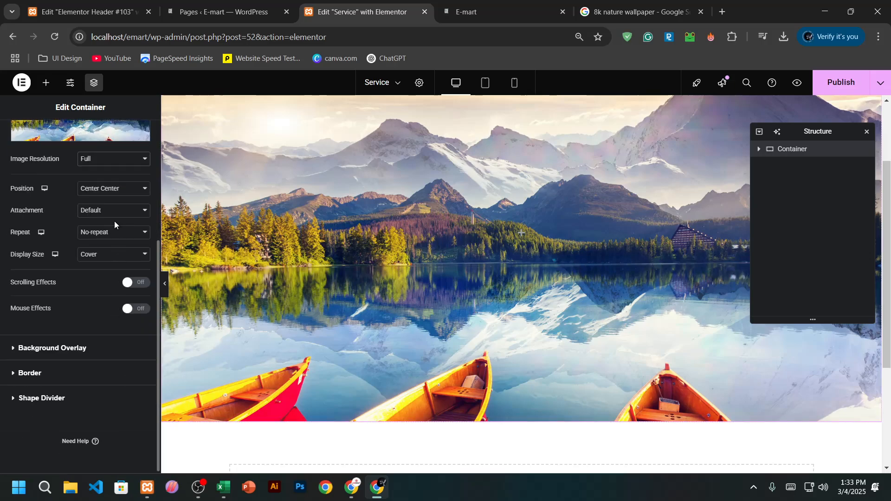
{"action": "scroll", "coordinate": [114, 221], "scroll_direction": "up", "scroll_amount": 3}
{"action": "left_click", "coordinate": [17, 163]}
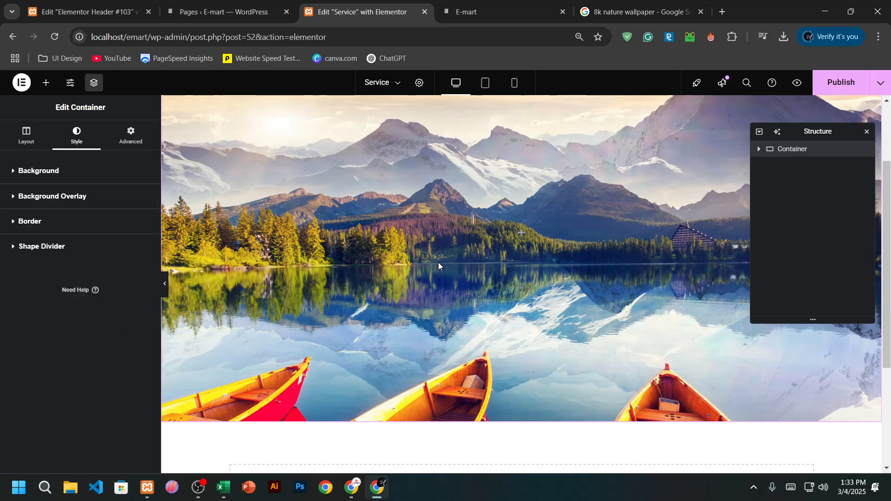
{"action": "left_click_drag", "start_coordinate": [847, 132], "coordinate": [848, 285]}
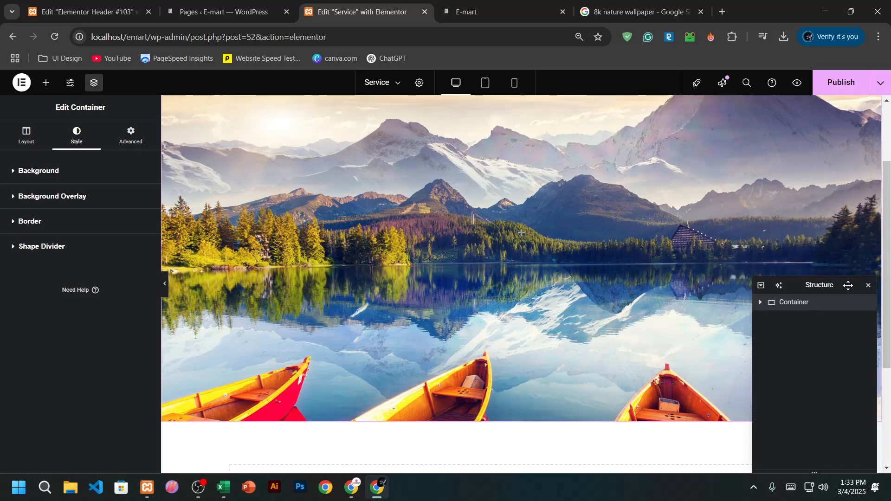
Give the container a Classic background overlay in black (#000000)
{"action": "left_click", "coordinate": [15, 200]}
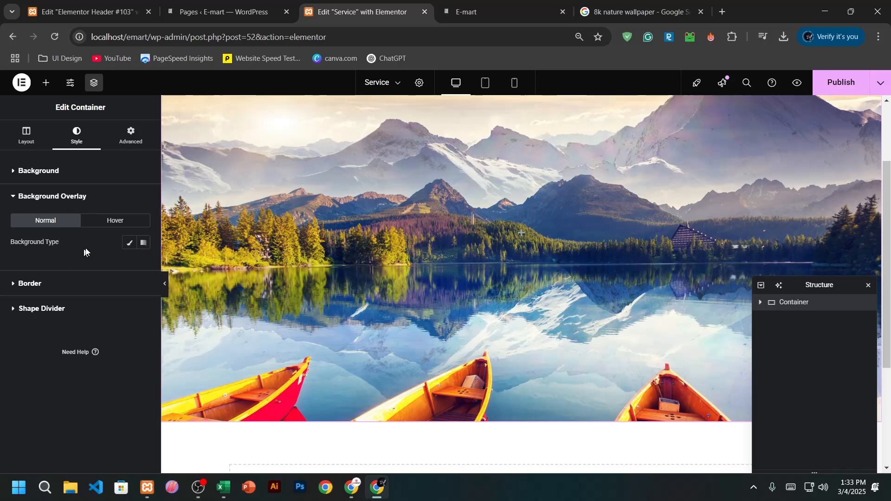
{"action": "left_click", "coordinate": [128, 243]}
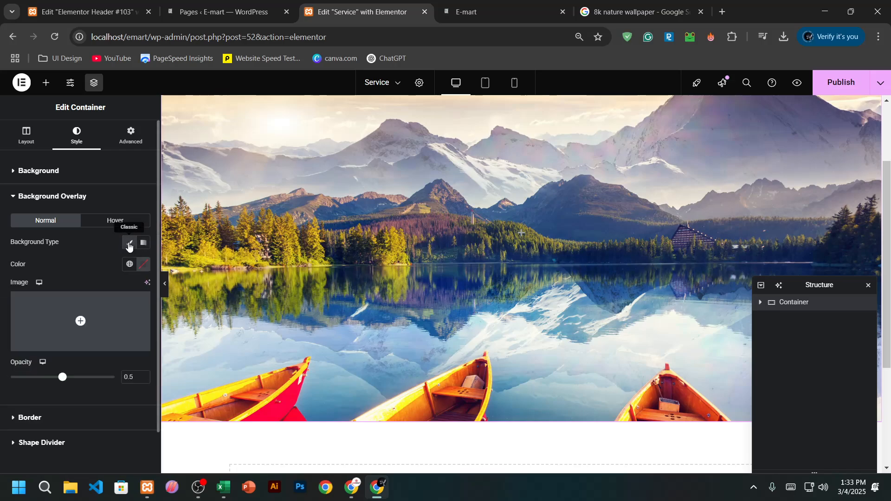
{"action": "left_click", "coordinate": [144, 265]}
{"action": "left_click_drag", "start_coordinate": [144, 383], "coordinate": [79, 385]}
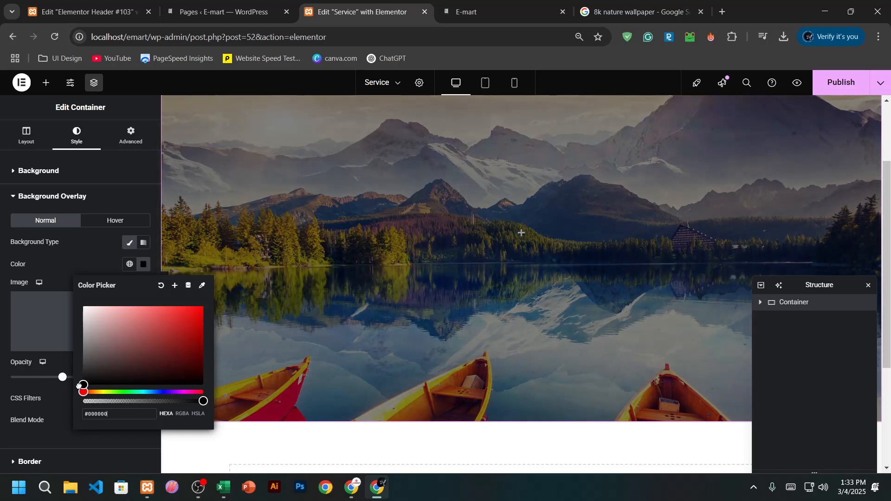
{"action": "scroll", "coordinate": [418, 352], "scroll_direction": "up", "scroll_amount": 2}
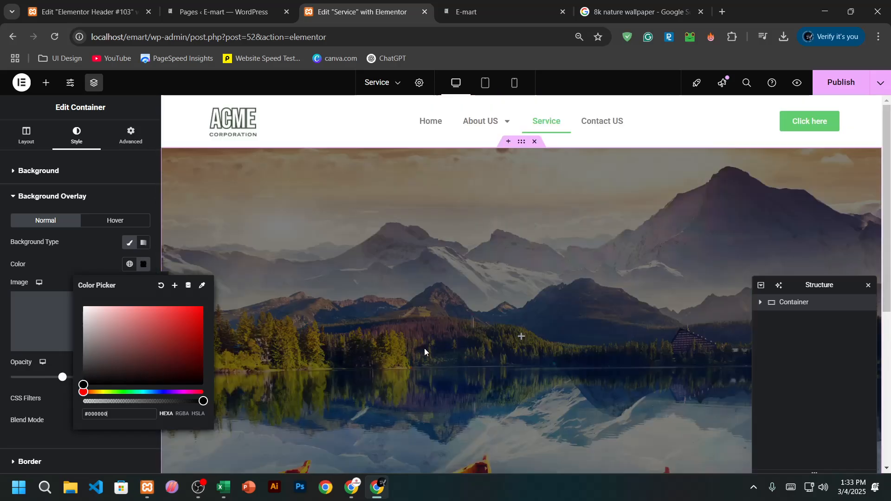
{"action": "scroll", "coordinate": [424, 348], "scroll_direction": "down", "scroll_amount": 2}
{"action": "scroll", "coordinate": [457, 307], "scroll_direction": "up", "scroll_amount": 2}
{"action": "scroll", "coordinate": [402, 286], "scroll_direction": "down", "scroll_amount": 2}
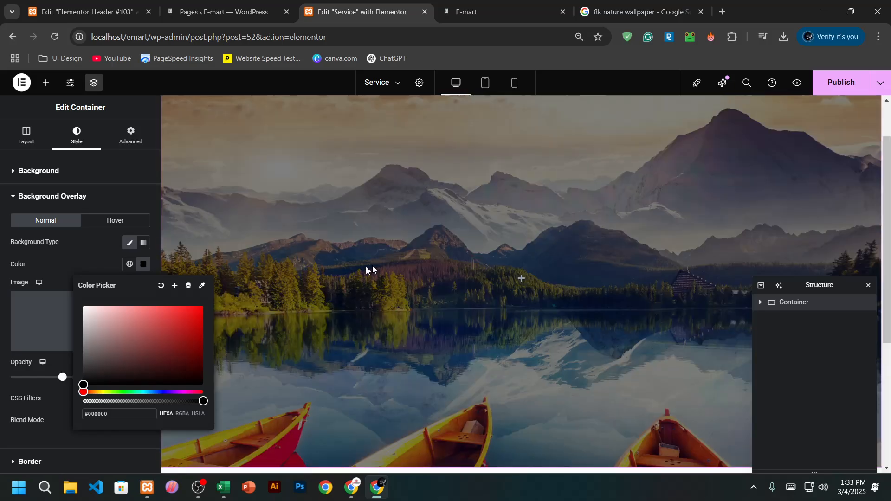
{"action": "left_click", "coordinate": [132, 195]}
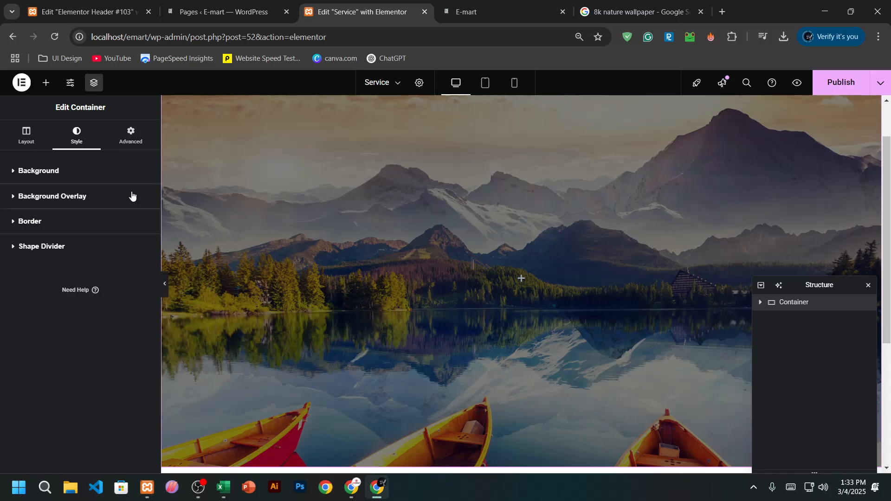
Add a Heading widget inside the container with the mountain lake background
{"action": "scroll", "coordinate": [534, 276], "scroll_direction": "up", "scroll_amount": 2}
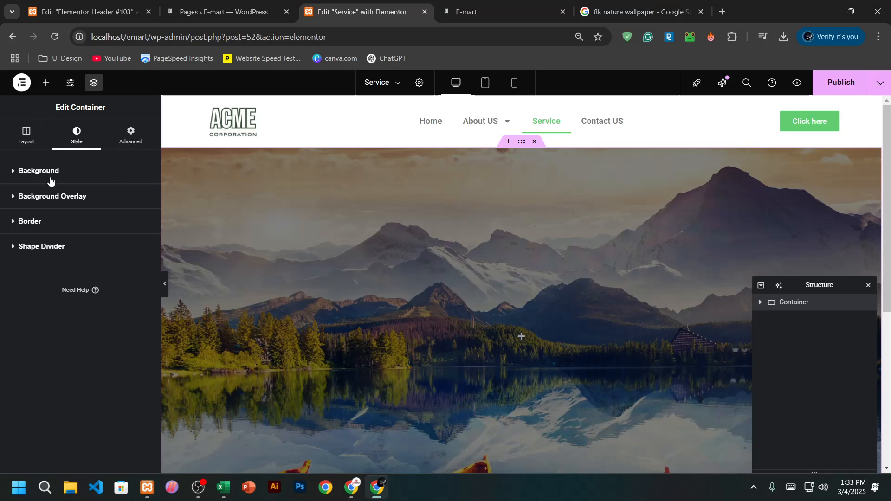
{"action": "left_click", "coordinate": [25, 136]}
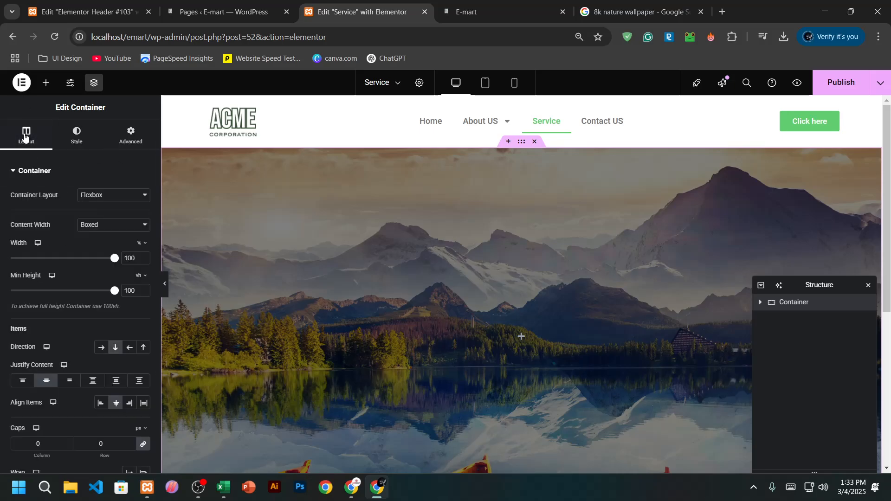
{"action": "left_click", "coordinate": [522, 336]}
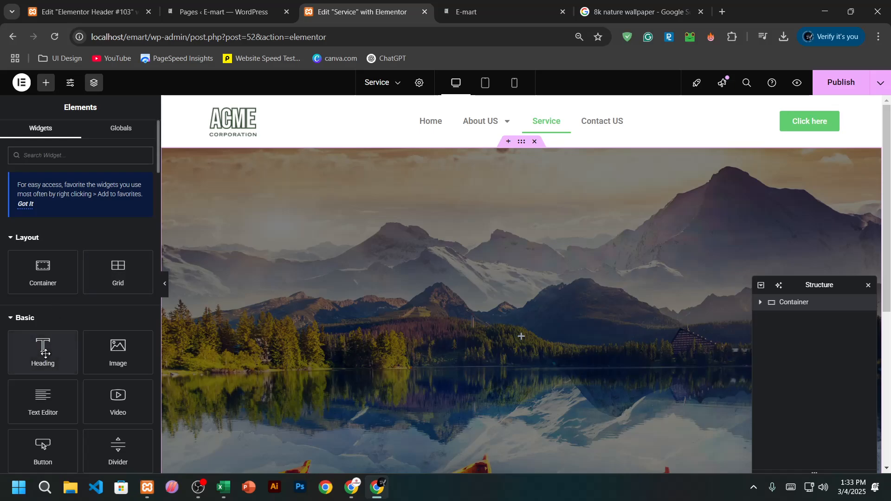
{"action": "left_click_drag", "start_coordinate": [43, 353], "coordinate": [512, 328]}
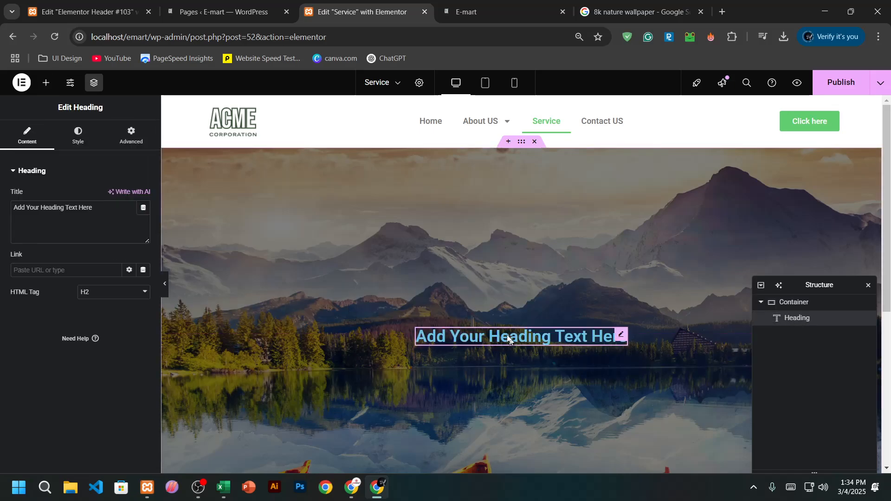
Search Google for "travel web header text" in a new browser tab and check the Dribbble Travel Header result
{"action": "left_click", "coordinate": [722, 11]}
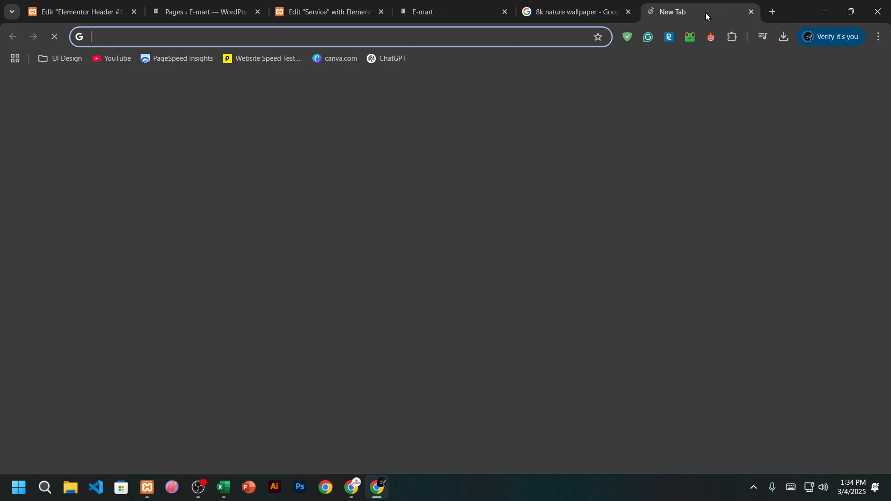
{"action": "left_click", "coordinate": [485, 44]}
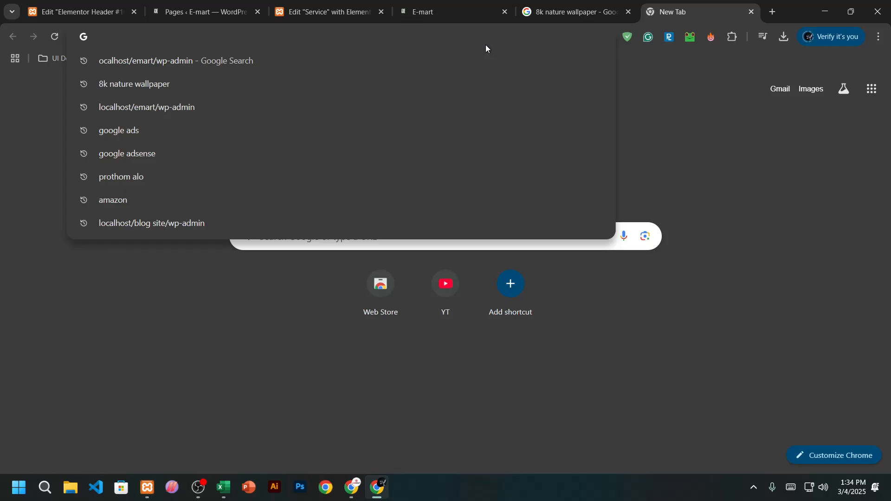
{"action": "type", "text": "trave"}
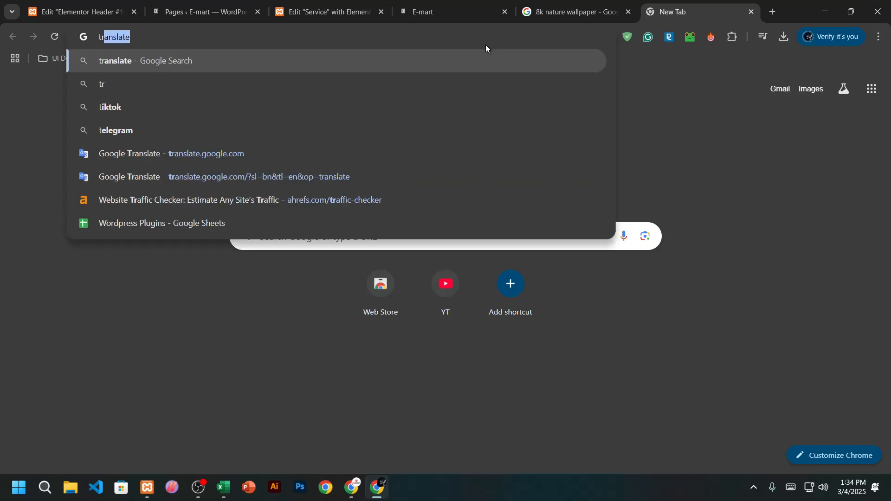
{"action": "type", "text": "we"}
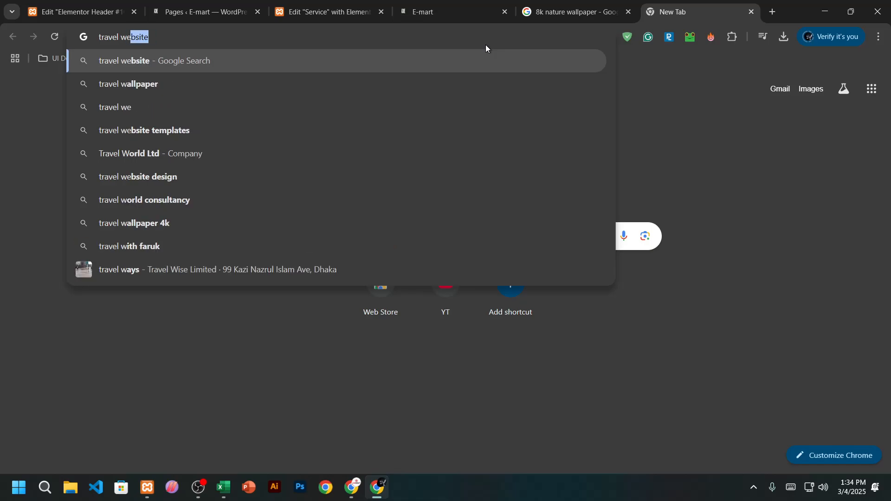
{"action": "type", "text": "b header"}
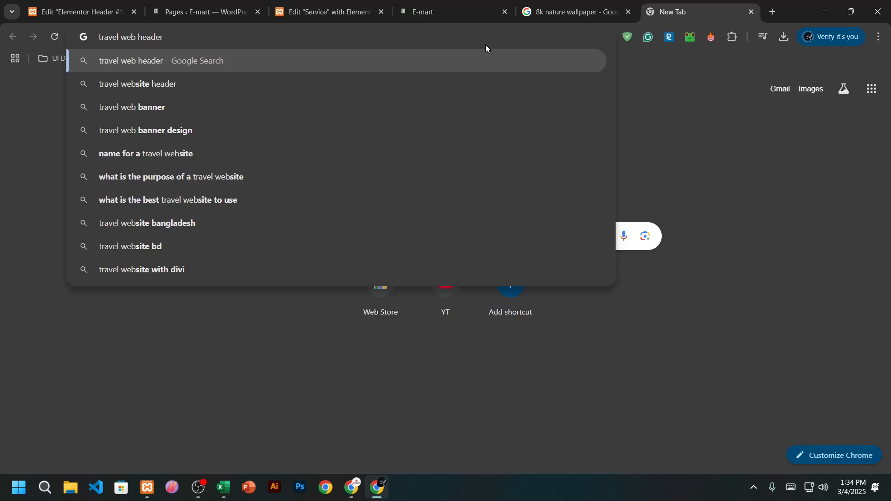
{"action": "type", "text": " text"}
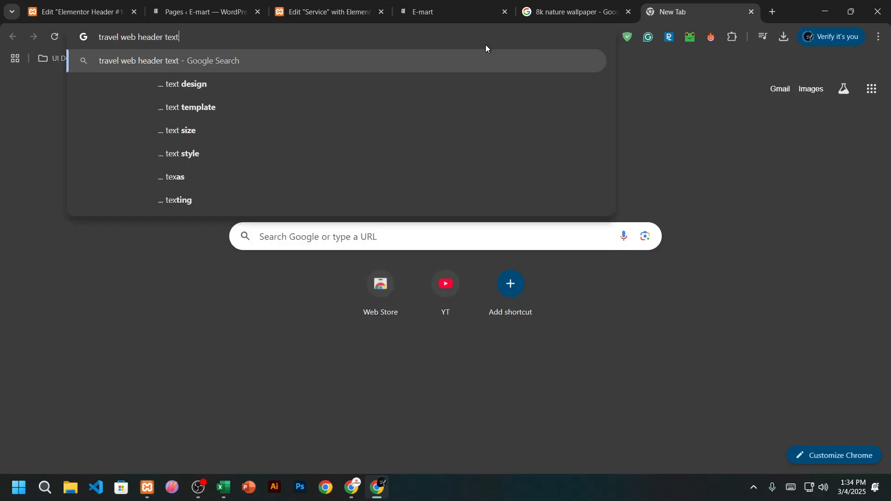
{"action": "key", "text": "Return"}
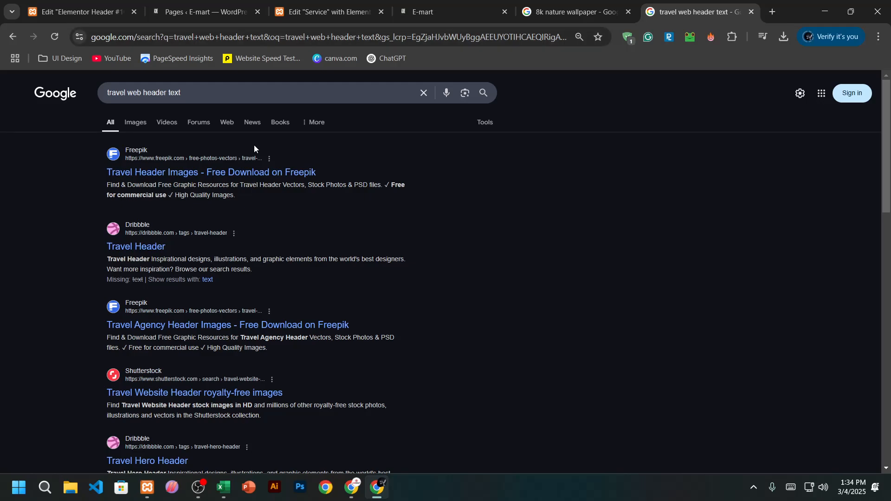
{"action": "left_click", "coordinate": [153, 250]}
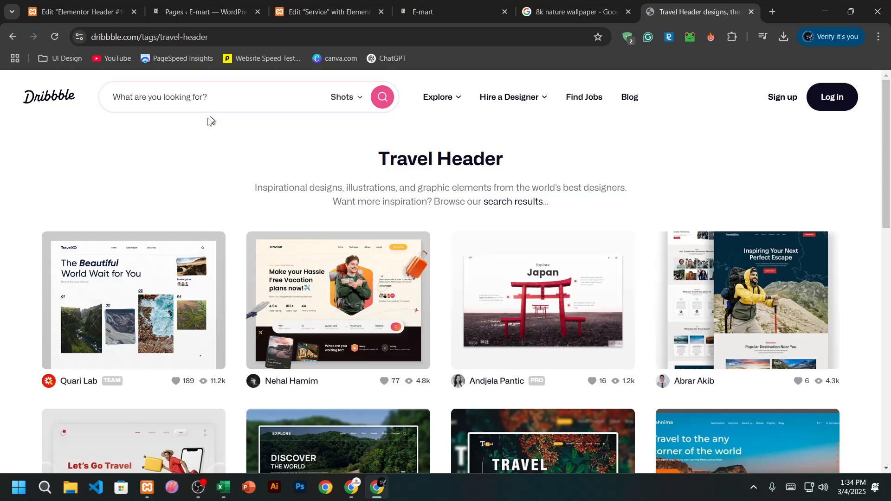
{"action": "left_click", "coordinate": [14, 40]}
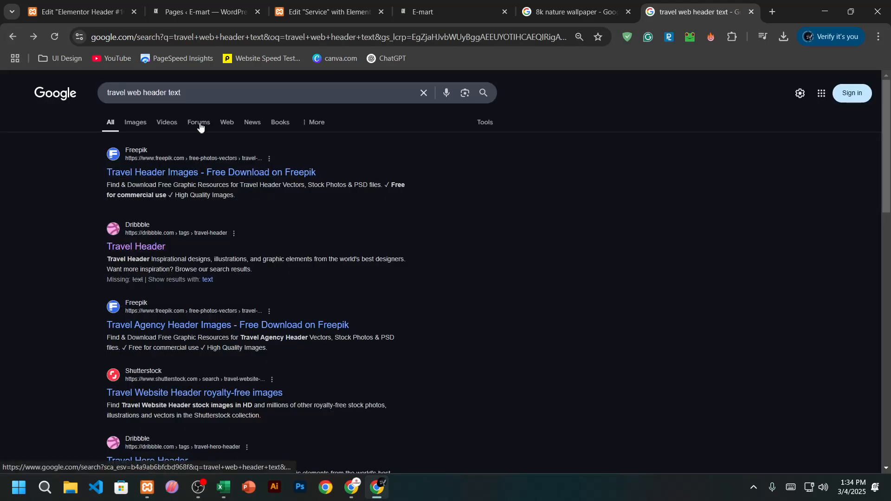
Change the Google search to "travel web header qute" and skim the results for heading text ideas
{"action": "left_click", "coordinate": [207, 91]}
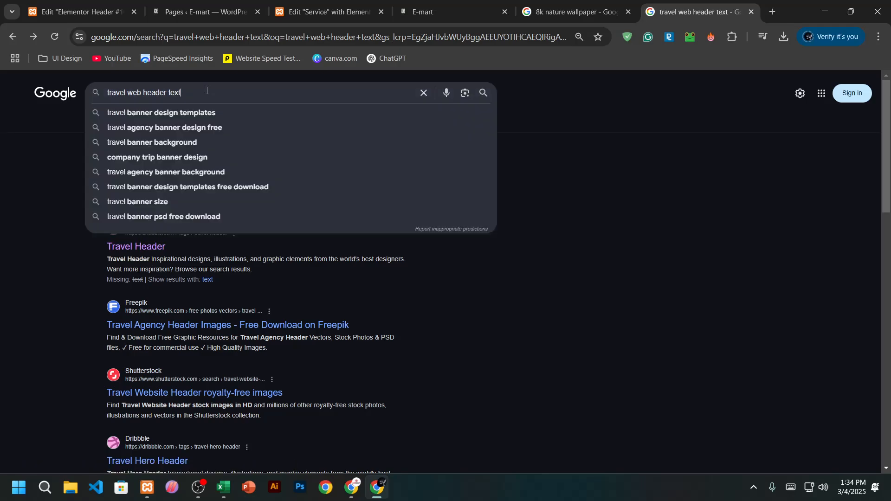
{"action": "key", "text": "BackSpace"}
{"action": "key", "text": "BackSpace"}
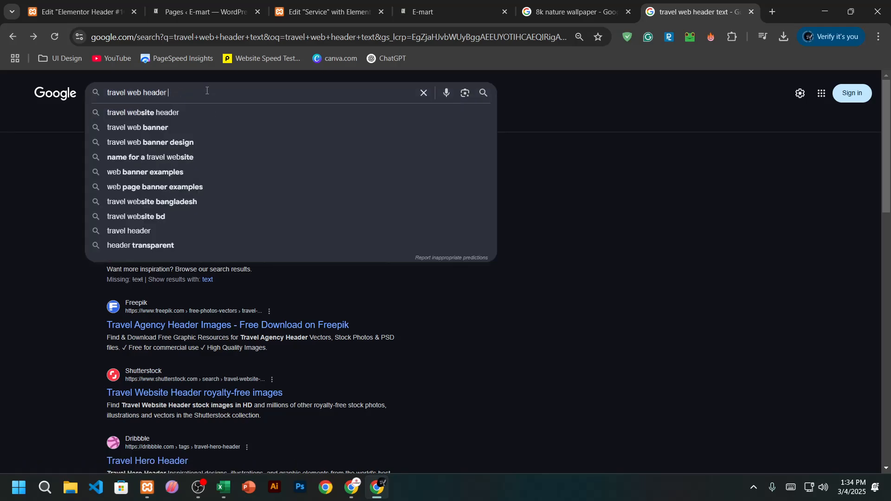
{"action": "type", "text": "qute"}
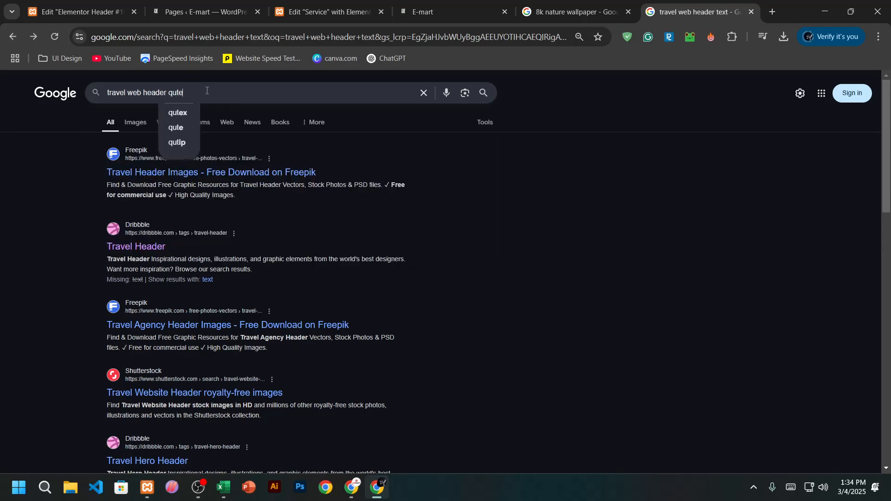
{"action": "key", "text": "Return"}
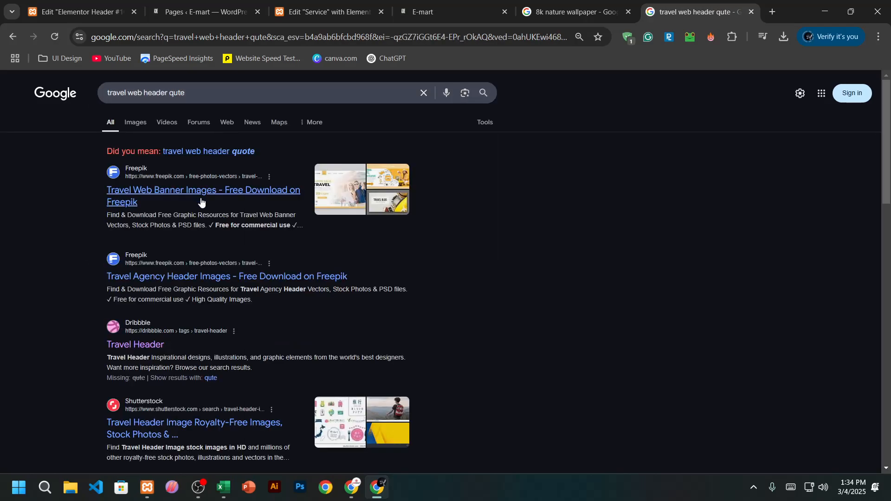
{"action": "scroll", "coordinate": [211, 286], "scroll_direction": "down", "scroll_amount": 2}
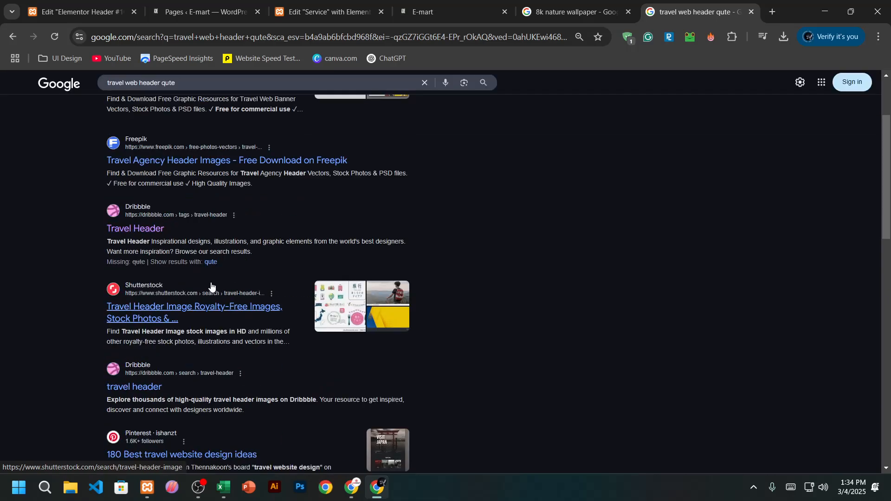
{"action": "scroll", "coordinate": [211, 286], "scroll_direction": "down", "scroll_amount": 2}
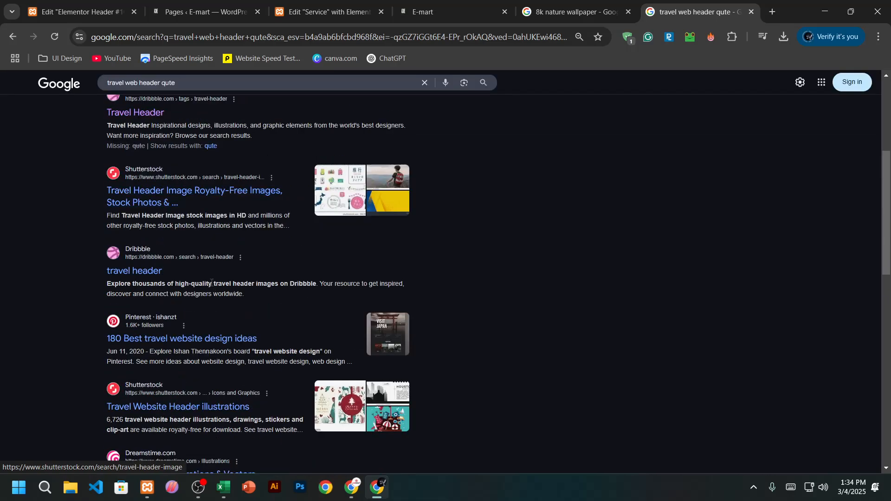
{"action": "scroll", "coordinate": [211, 284], "scroll_direction": "up", "scroll_amount": 5}
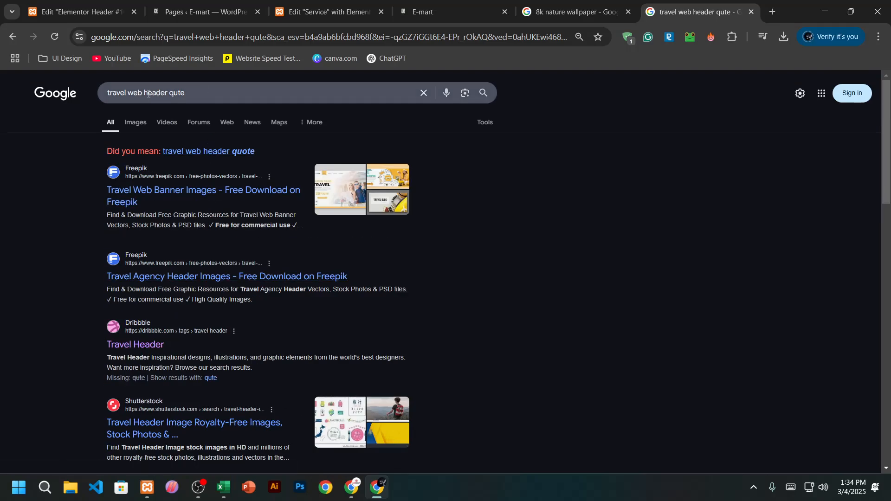
Replace the Google query with "a sologan for travel egency" and run the search
{"action": "left_click_drag", "start_coordinate": [197, 96], "coordinate": [0, 96]}
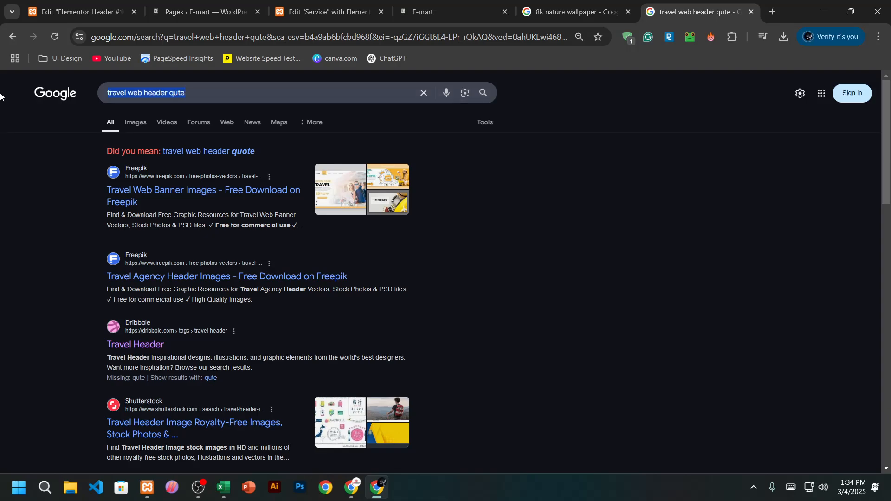
{"action": "key", "text": "BackSpace"}
{"action": "type", "text": "a"}
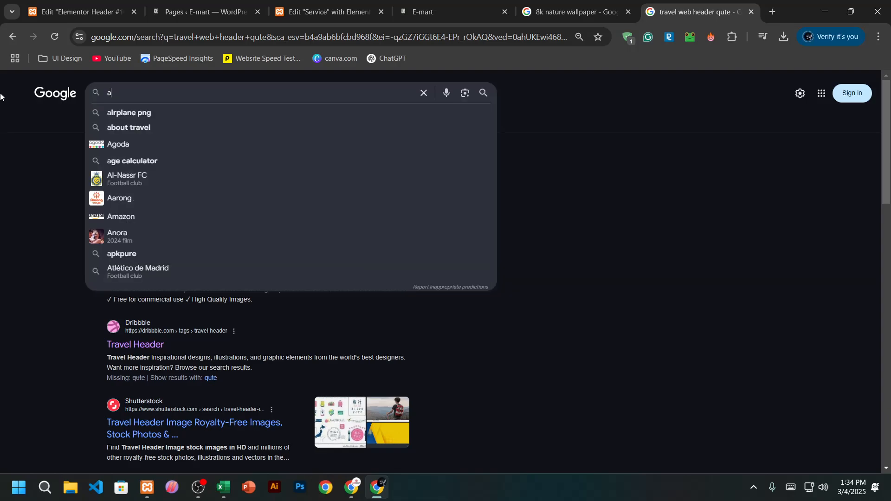
{"action": "type", "text": " solog"}
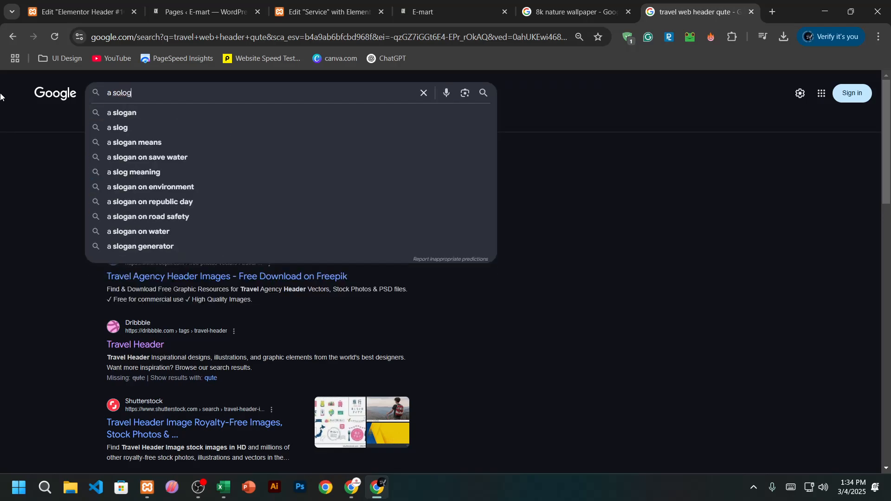
{"action": "type", "text": "an for"}
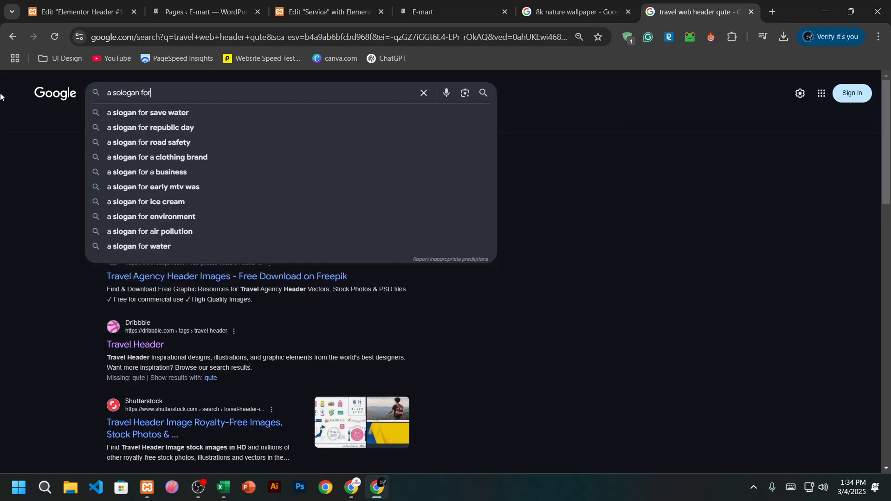
{"action": "type", "text": " trav"}
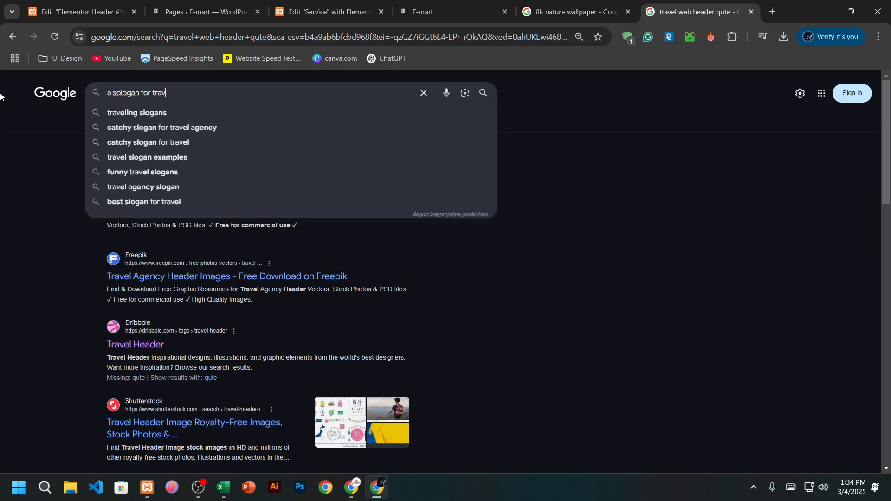
{"action": "type", "text": "el egency"}
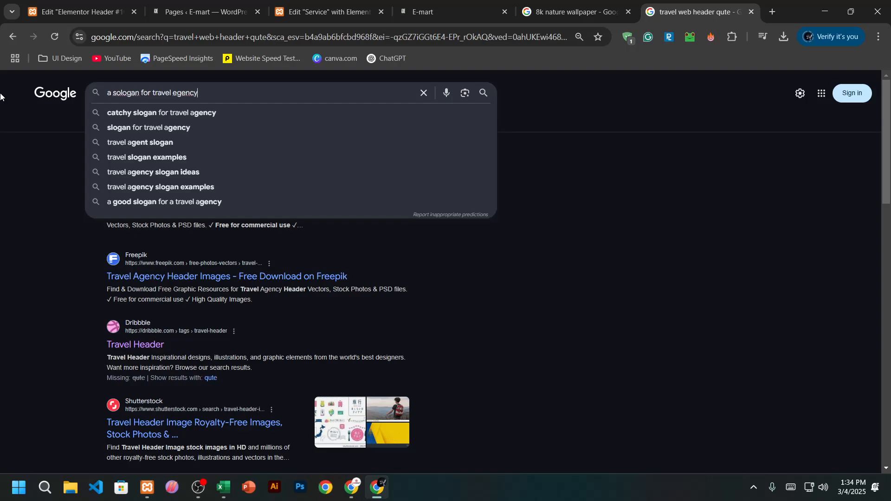
{"action": "key", "text": "Return"}
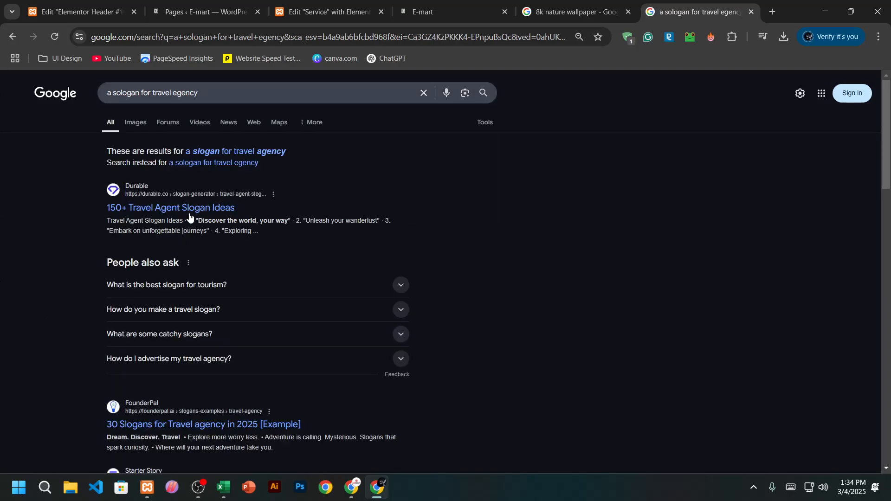
Open Durable's "150+ Travel Agent Slogan Ideas" result and look through its unique and classy slogan lists for a heading
{"action": "left_click", "coordinate": [189, 212]}
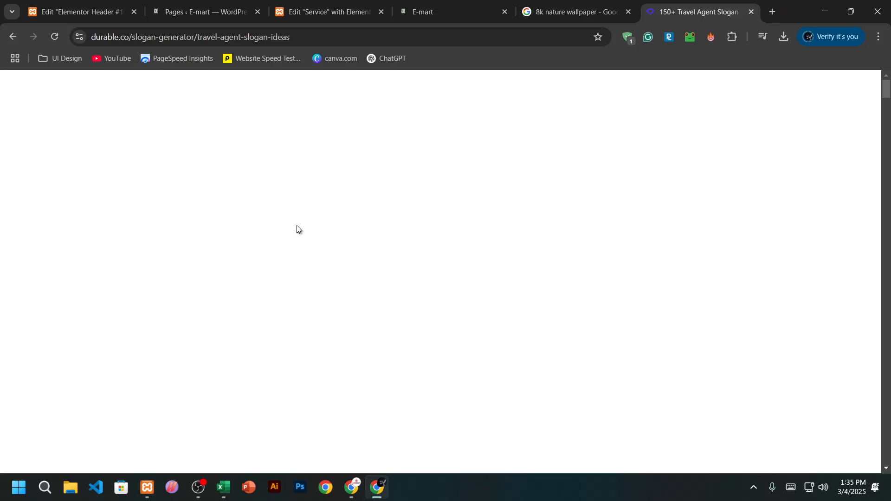
{"action": "scroll", "coordinate": [380, 220], "scroll_direction": "down", "scroll_amount": 10}
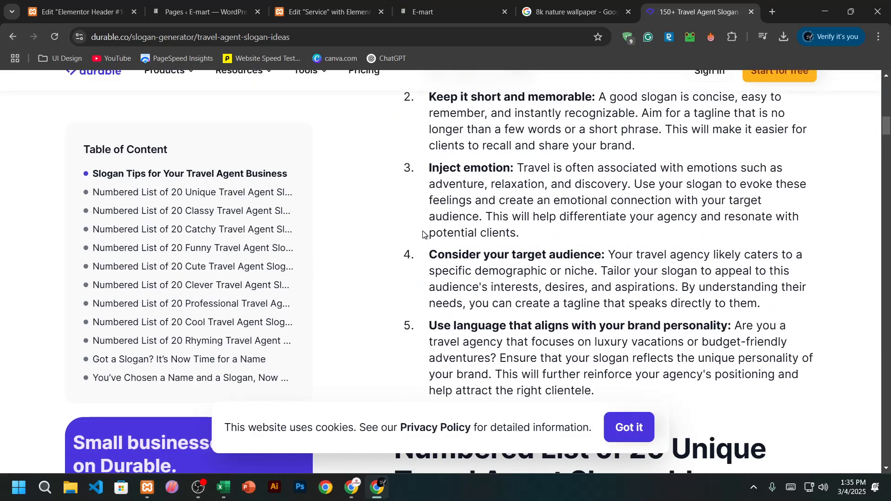
{"action": "scroll", "coordinate": [627, 277], "scroll_direction": "down", "scroll_amount": 10}
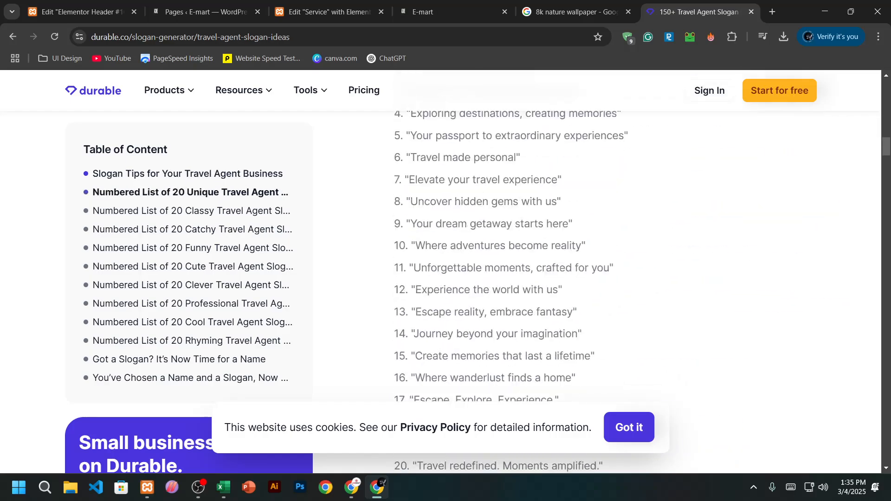
{"action": "scroll", "coordinate": [626, 277], "scroll_direction": "up", "scroll_amount": 4}
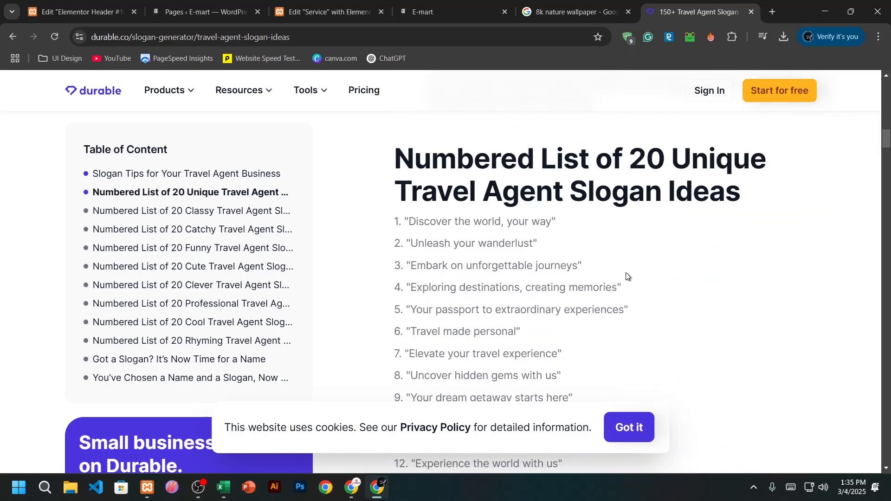
{"action": "scroll", "coordinate": [626, 277], "scroll_direction": "down", "scroll_amount": 7}
{"action": "scroll", "coordinate": [626, 276], "scroll_direction": "down", "scroll_amount": 8}
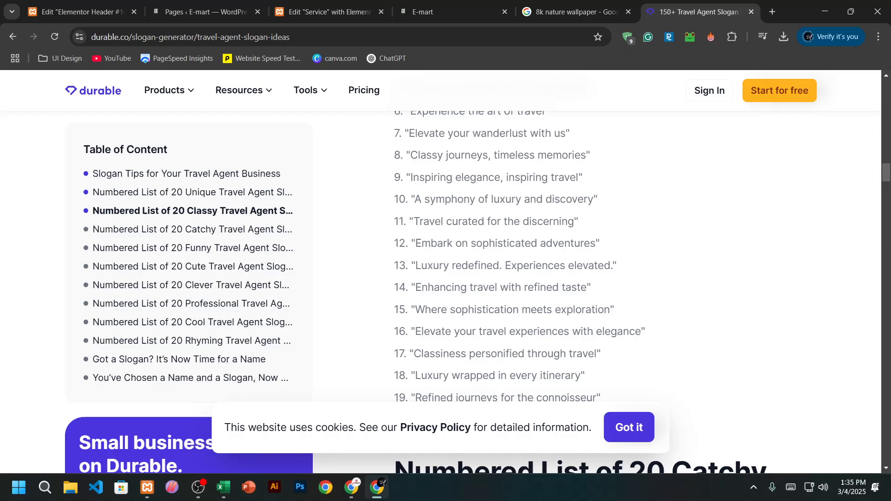
Copy the slogan "Elevate your travel experiences with elegance" from the classy travel agent slogan list
{"action": "left_click_drag", "start_coordinate": [646, 332], "coordinate": [412, 334]}
{"action": "left_click_drag", "start_coordinate": [647, 345], "coordinate": [482, 333]}
{"action": "left_click", "coordinate": [648, 353]}
{"action": "triple_click", "coordinate": [541, 332]}
{"action": "left_click", "coordinate": [641, 367]}
{"action": "left_click_drag", "start_coordinate": [647, 333], "coordinate": [409, 341]}
{"action": "key", "text": "ctrl+c"}
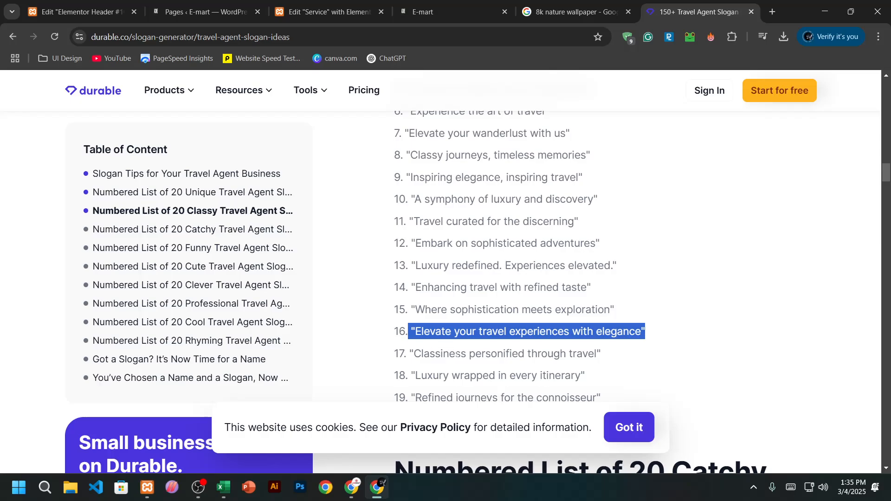
{"action": "scroll", "coordinate": [457, 355], "scroll_direction": "down", "scroll_amount": 8}
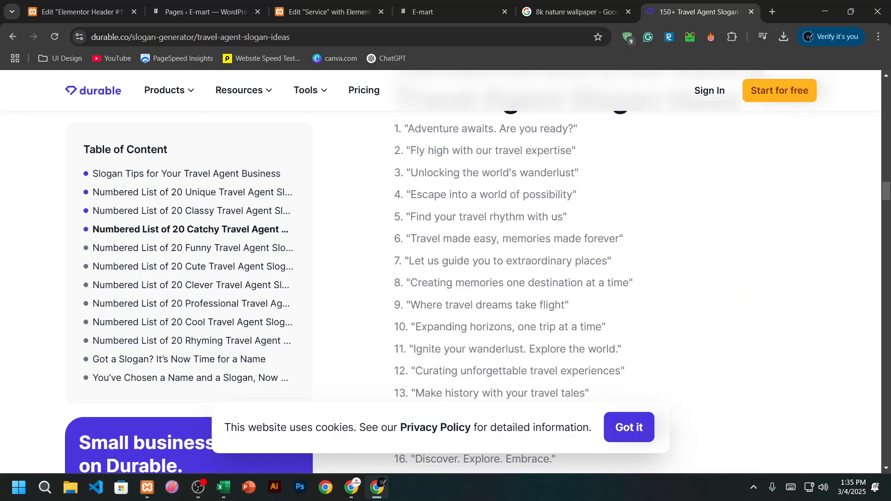
Return to the Service page's Elementor tab and replace the heading title with Elevate your travel experiences with elegance, without quotation marks
{"action": "left_click", "coordinate": [589, 2]}
{"action": "left_click", "coordinate": [446, 6]}
{"action": "left_click", "coordinate": [354, 2]}
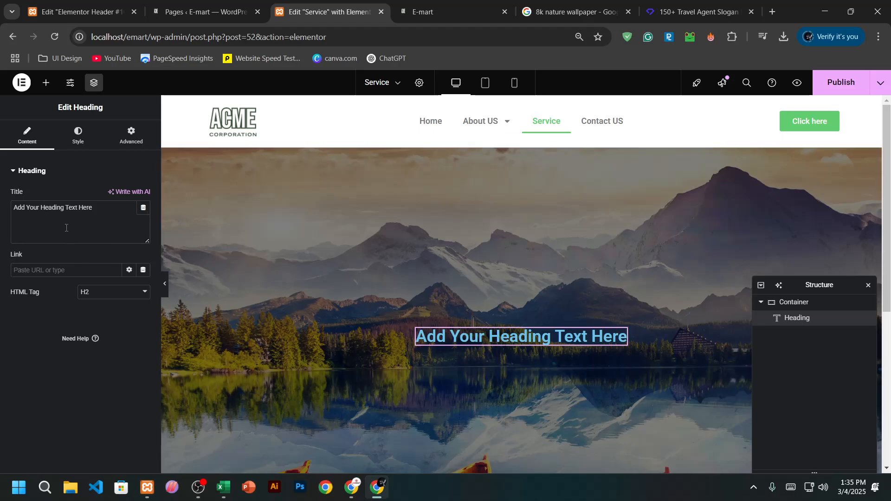
{"action": "key", "text": "ctrl+a"}
{"action": "key", "text": "ctrl+v"}
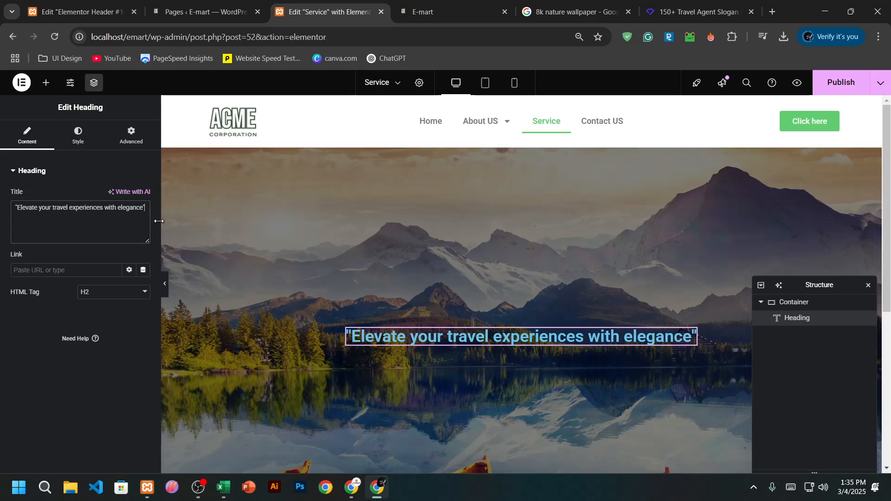
{"action": "key", "text": "BackSpace"}
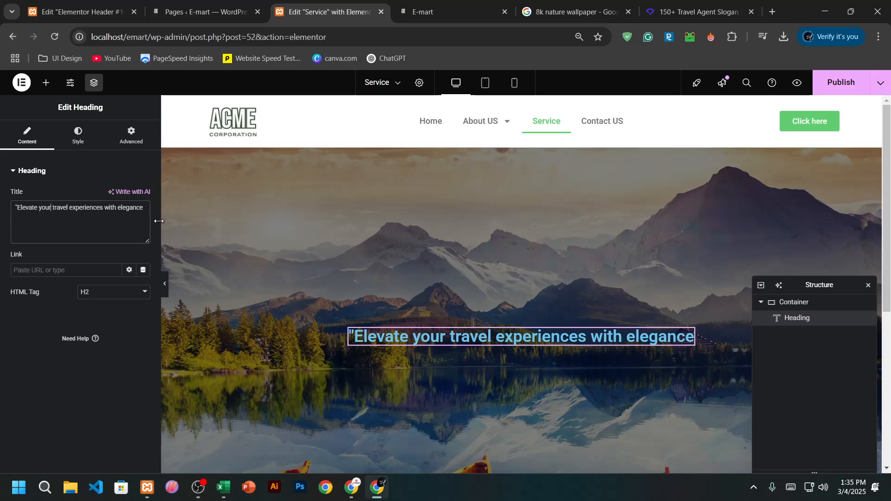
{"action": "key", "text": "BackSpace"}
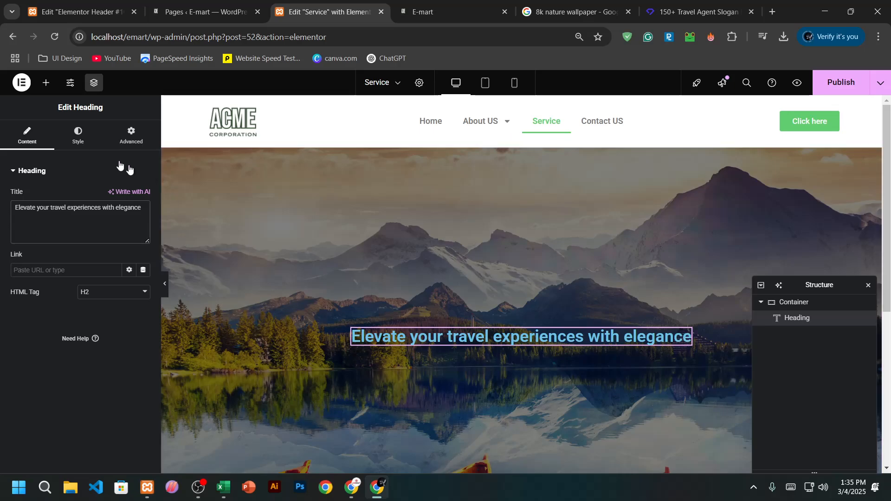
Open the typography settings in the heading's style options
{"action": "left_click", "coordinate": [95, 145]}
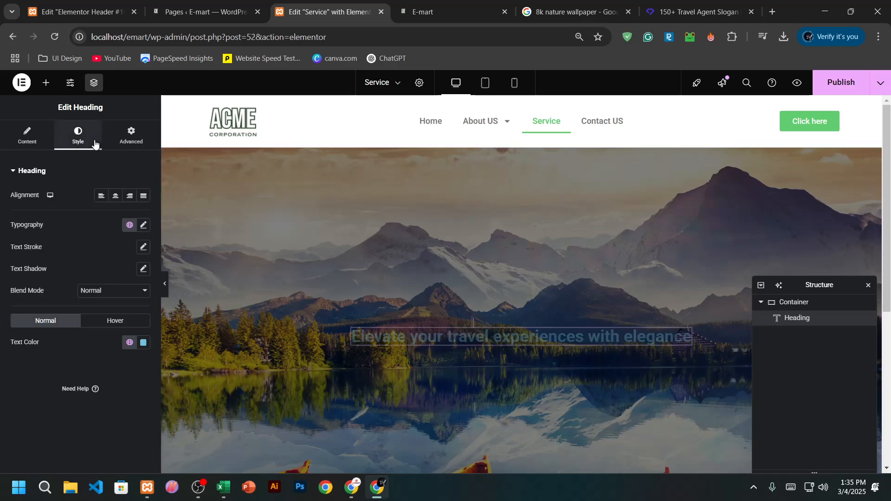
{"action": "left_click", "coordinate": [25, 137]}
{"action": "left_click", "coordinate": [75, 134]}
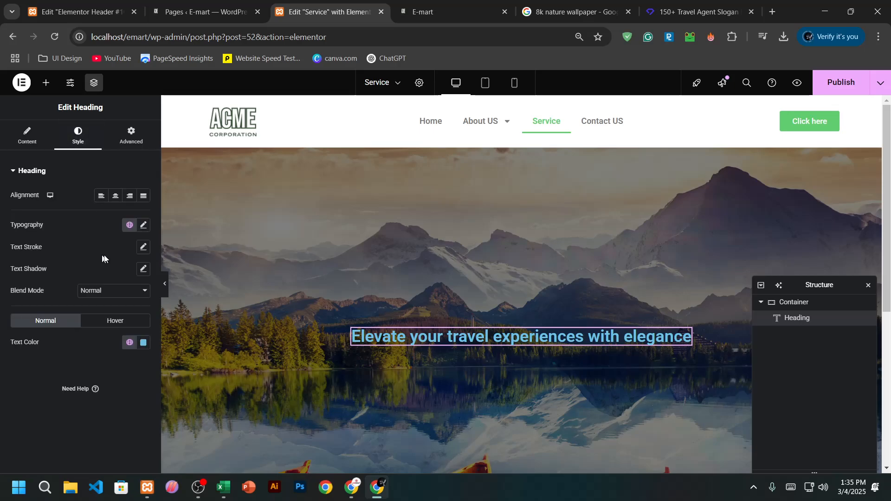
{"action": "left_click", "coordinate": [144, 226]}
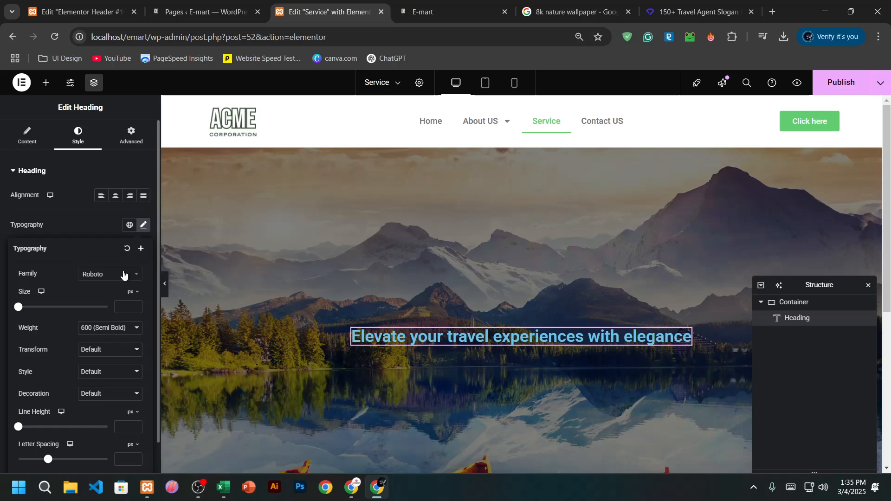
Try the Sofia font family on the heading
{"action": "left_click", "coordinate": [122, 275]}
{"action": "scroll", "coordinate": [107, 313], "scroll_direction": "down", "scroll_amount": 20}
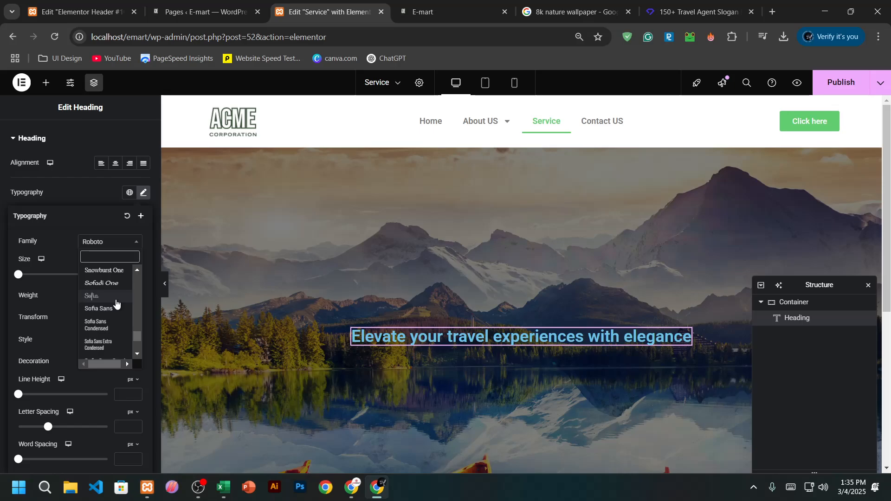
{"action": "left_click", "coordinate": [116, 297]}
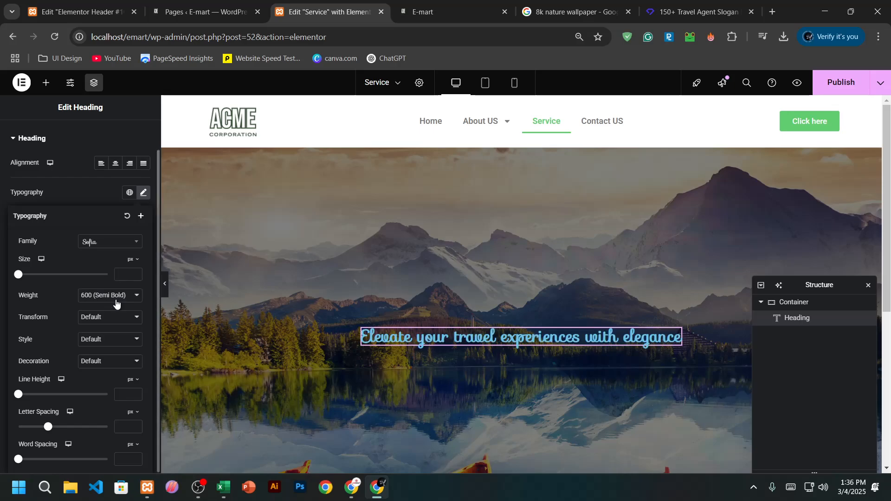
{"action": "left_click", "coordinate": [116, 301]}
Try the Syncopate font family on the heading
{"action": "left_click", "coordinate": [122, 242]}
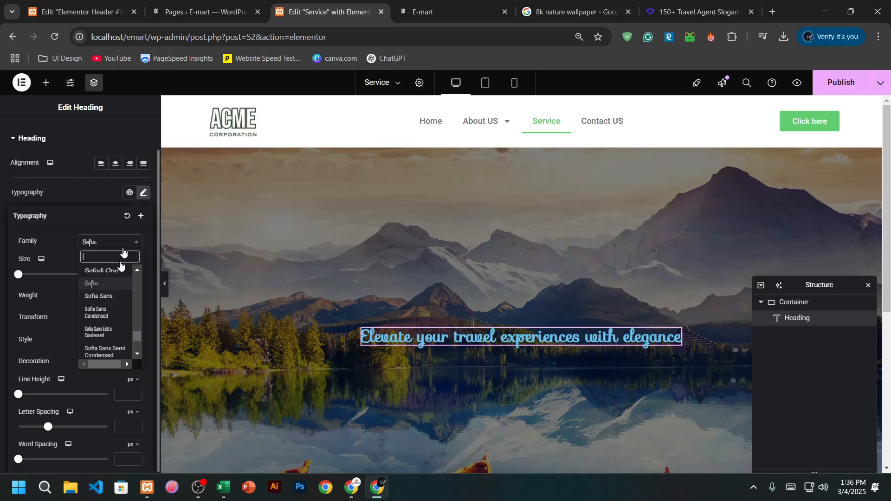
{"action": "scroll", "coordinate": [109, 322], "scroll_direction": "down", "scroll_amount": 5}
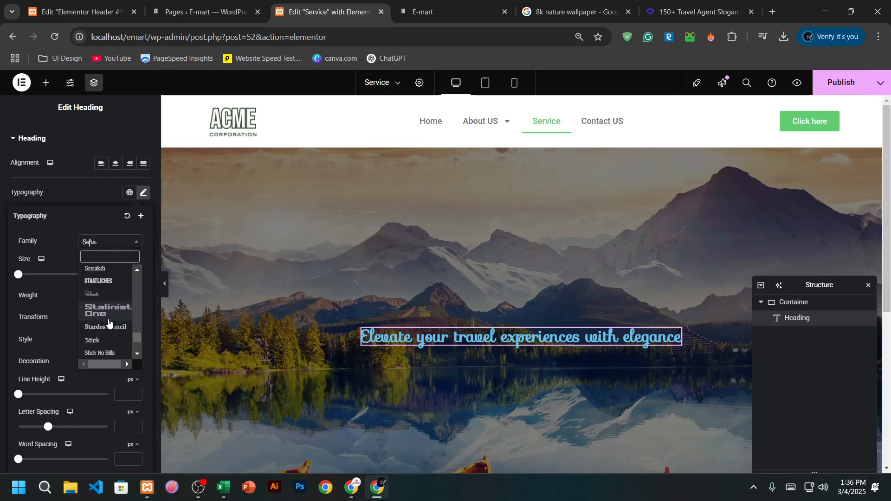
{"action": "scroll", "coordinate": [114, 344], "scroll_direction": "down", "scroll_amount": 3}
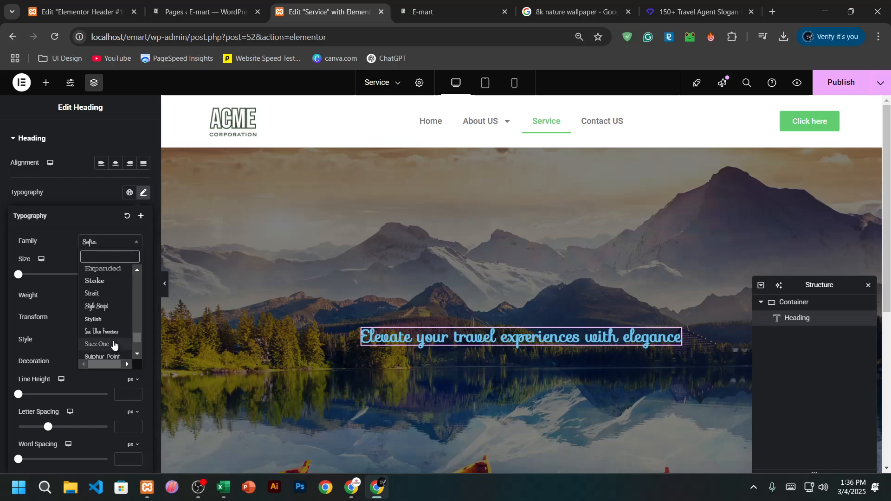
{"action": "scroll", "coordinate": [110, 324], "scroll_direction": "down", "scroll_amount": 4}
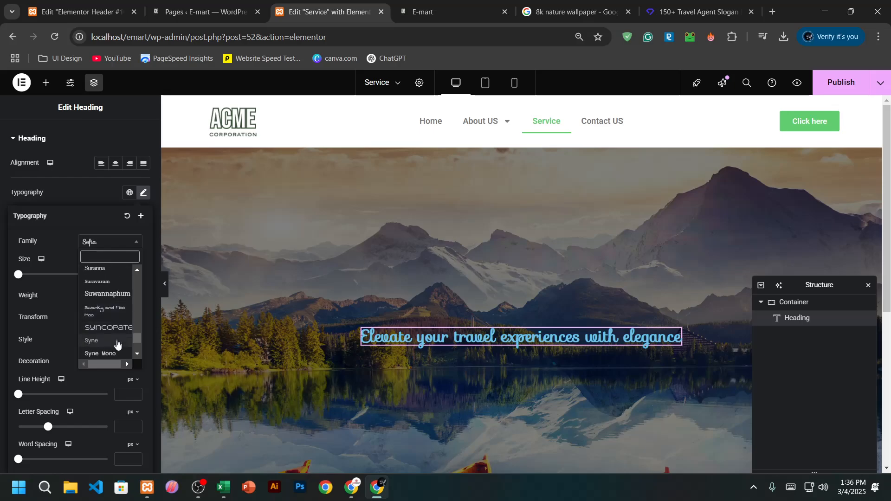
{"action": "left_click", "coordinate": [116, 337]}
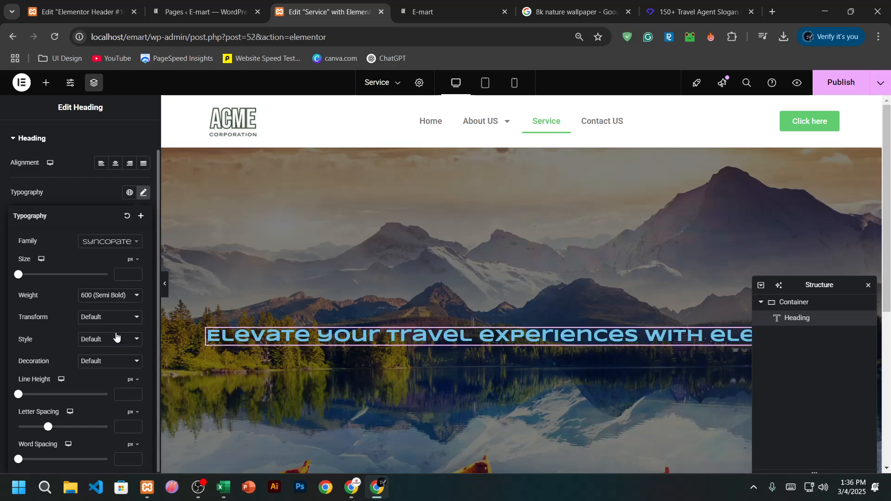
Set the heading's font family to Text Me One
{"action": "left_click", "coordinate": [111, 242]}
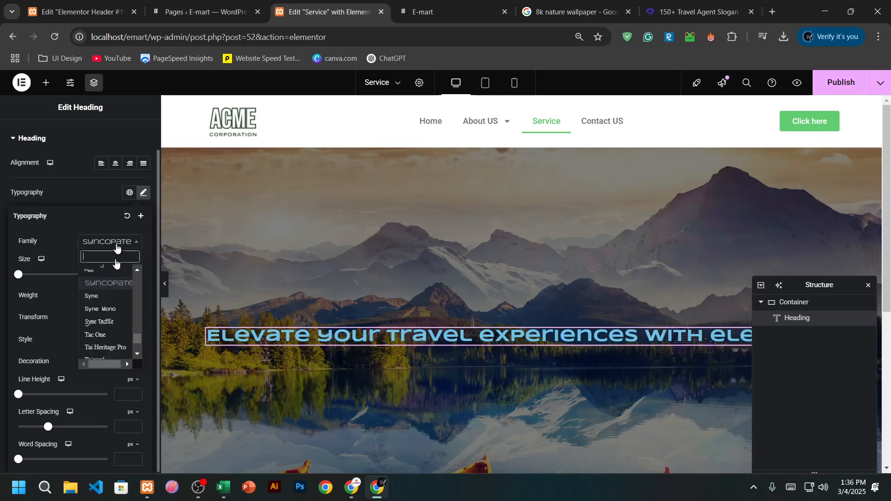
{"action": "scroll", "coordinate": [107, 328], "scroll_direction": "down", "scroll_amount": 2}
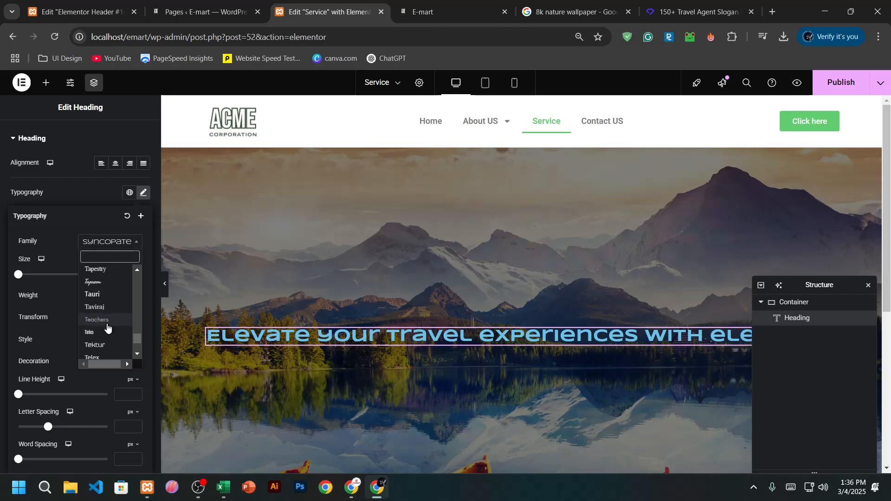
{"action": "scroll", "coordinate": [110, 356], "scroll_direction": "down", "scroll_amount": 2}
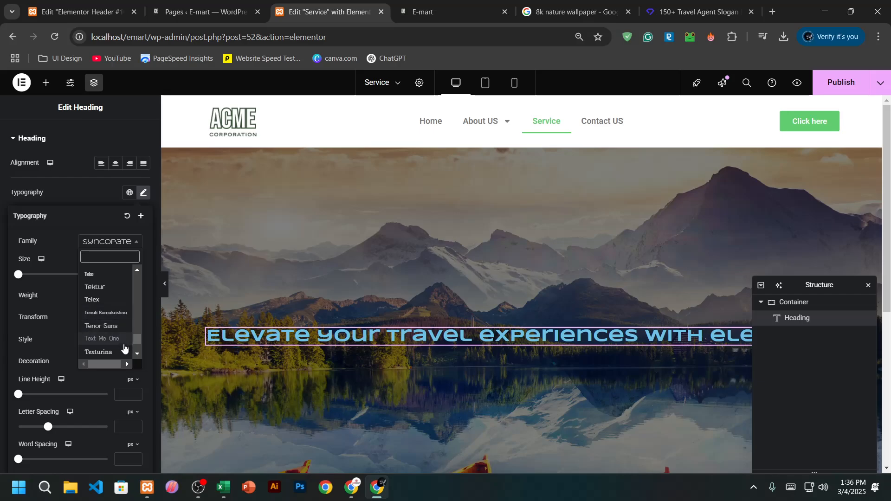
{"action": "left_click", "coordinate": [123, 344]}
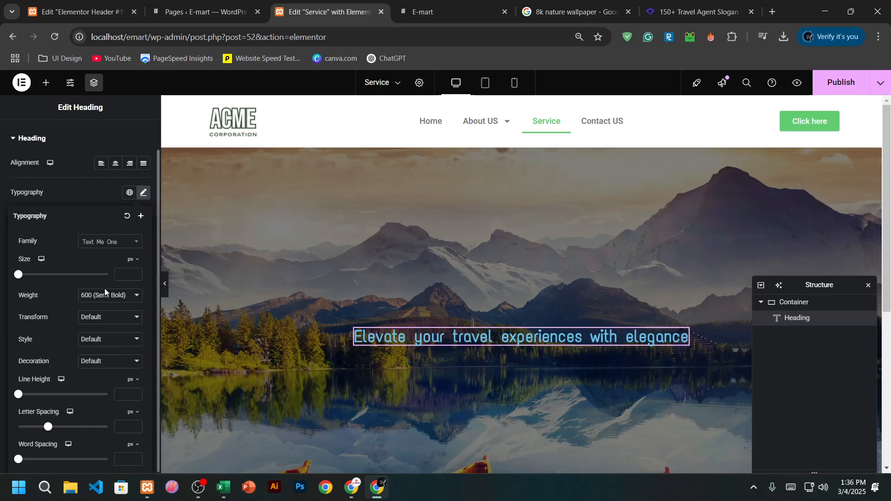
Set the heading's font weight to 700 (Bold) and enlarge its size to about 91 px
{"action": "left_click", "coordinate": [103, 301]}
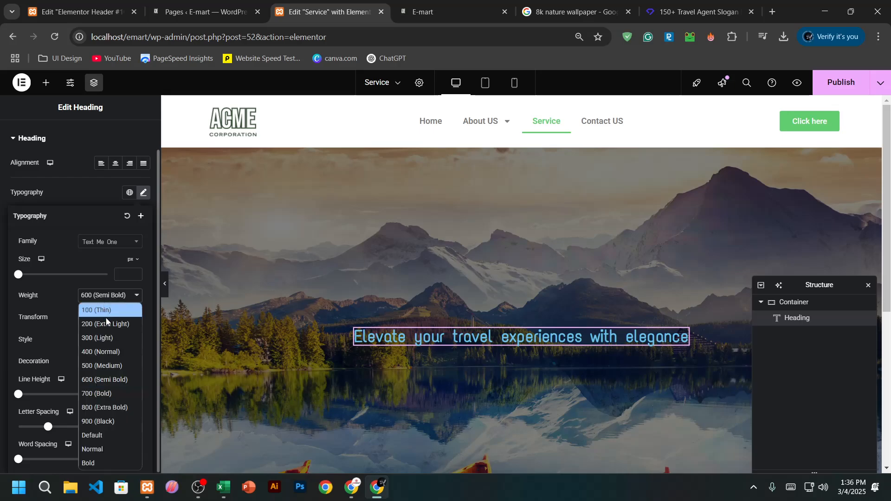
{"action": "left_click", "coordinate": [107, 394]}
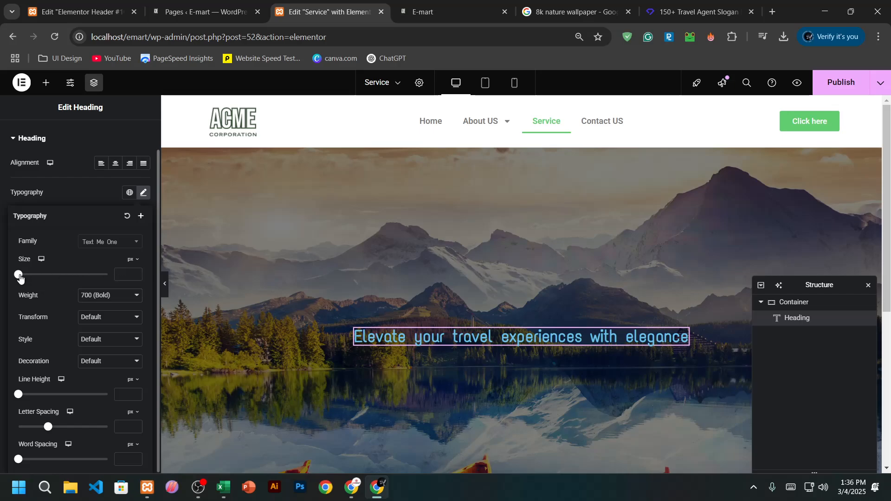
{"action": "left_click_drag", "start_coordinate": [20, 277], "coordinate": [61, 282]}
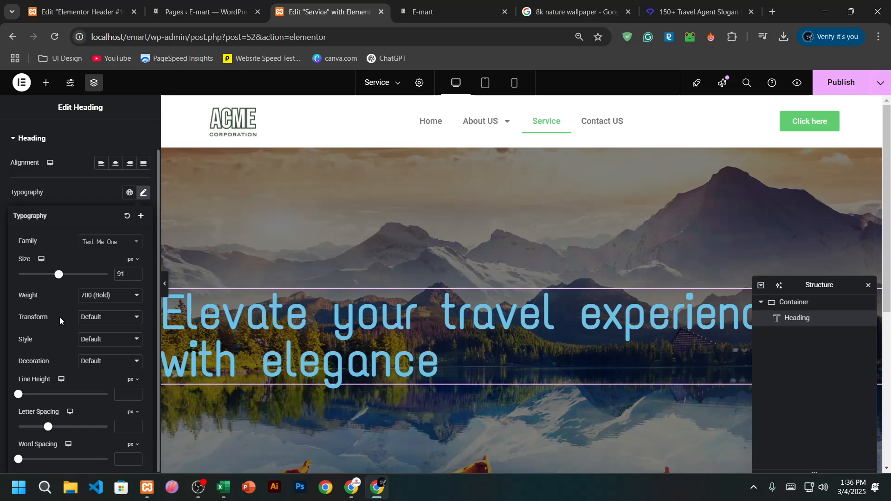
Close the typography settings and center-align the heading text
{"action": "left_click", "coordinate": [110, 193]}
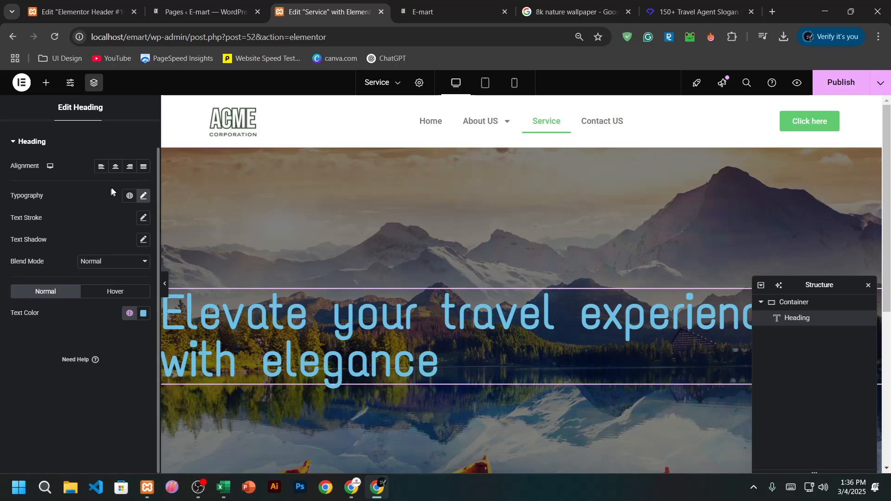
{"action": "scroll", "coordinate": [148, 171], "scroll_direction": "up", "scroll_amount": 1}
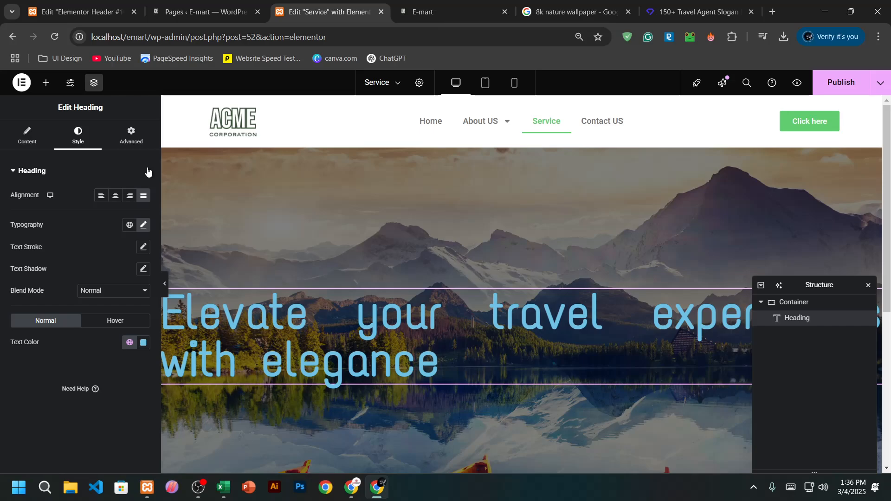
{"action": "left_click", "coordinate": [148, 171]}
{"action": "left_click", "coordinate": [27, 136]}
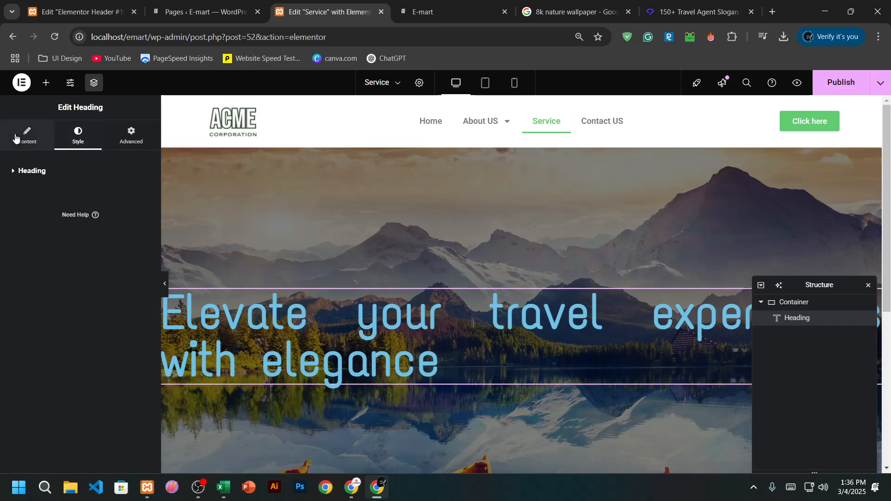
{"action": "left_click", "coordinate": [60, 136]}
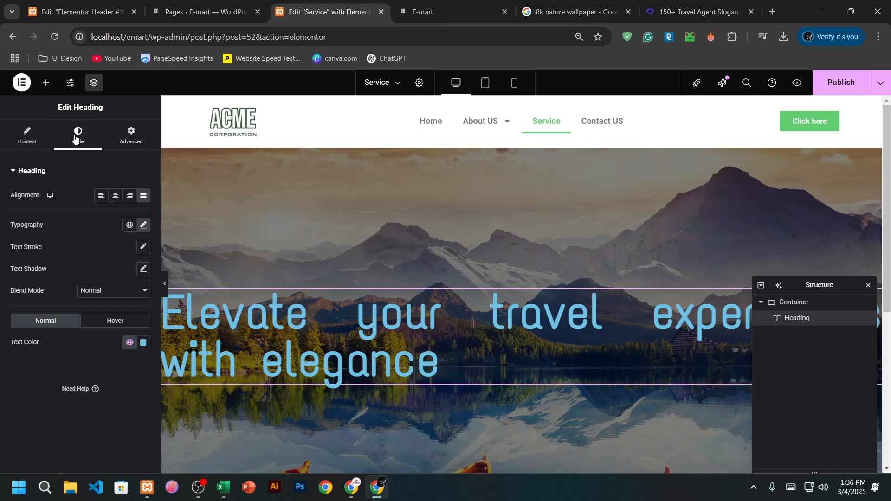
{"action": "left_click", "coordinate": [115, 198]}
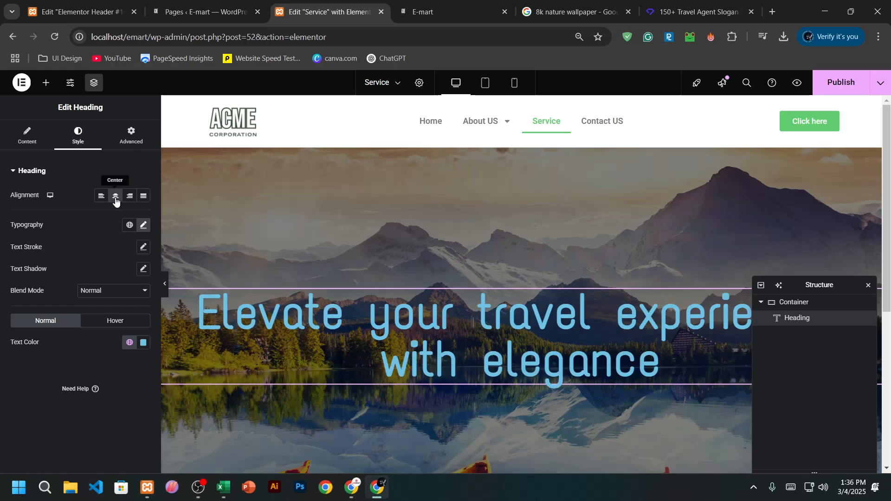
{"action": "scroll", "coordinate": [375, 205], "scroll_direction": "down", "scroll_amount": 2}
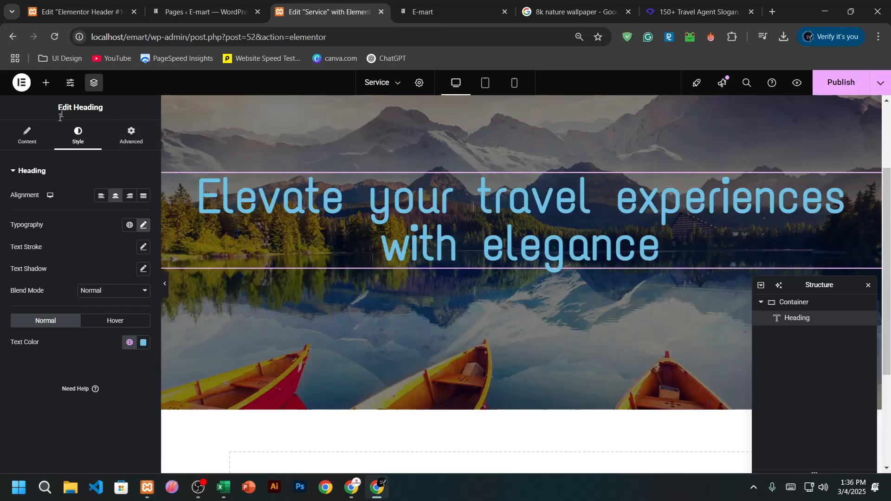
Set the heading's width to Inline (auto) and, with unlinked margins, its bottom margin to 20 px
{"action": "left_click", "coordinate": [130, 137]}
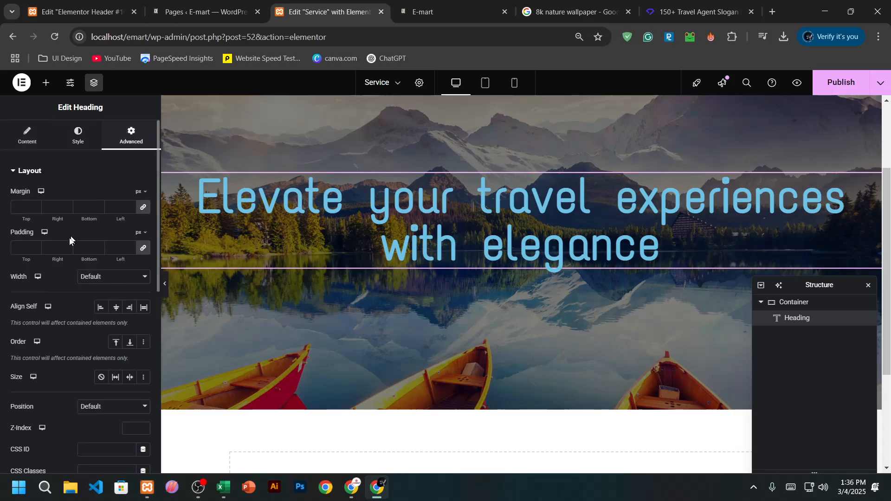
{"action": "left_click", "coordinate": [115, 277]}
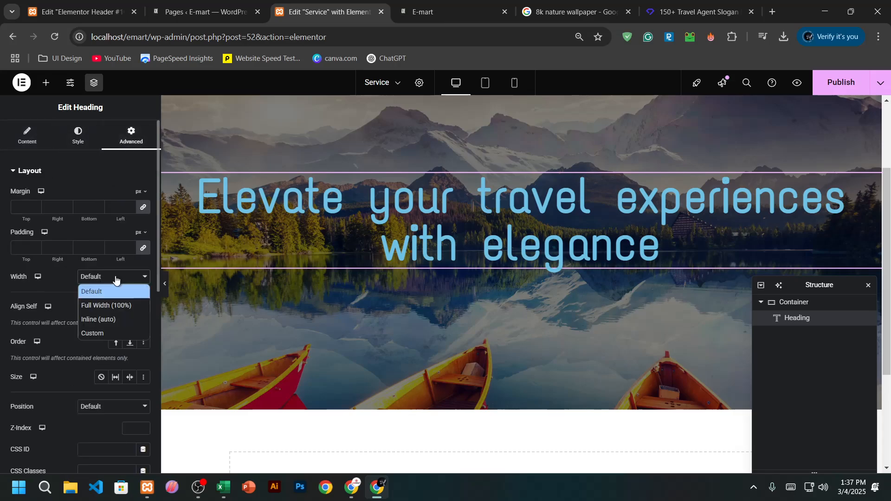
{"action": "left_click", "coordinate": [113, 318]}
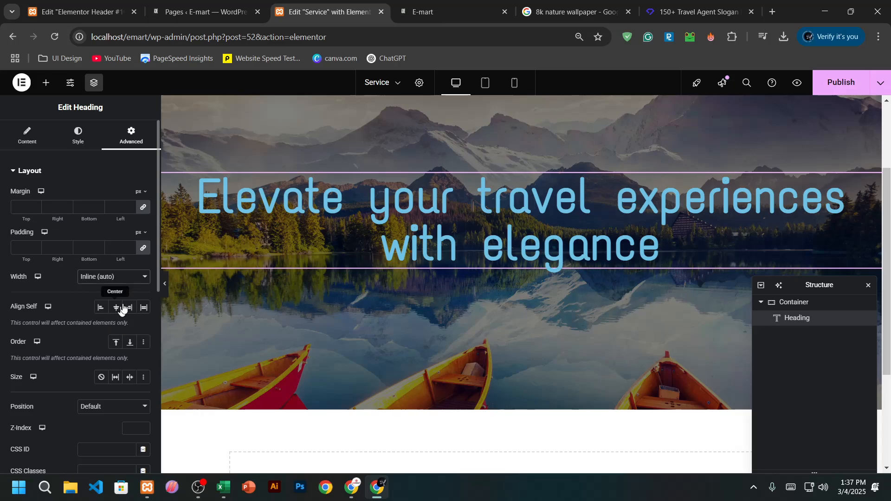
{"action": "left_click", "coordinate": [20, 203]}
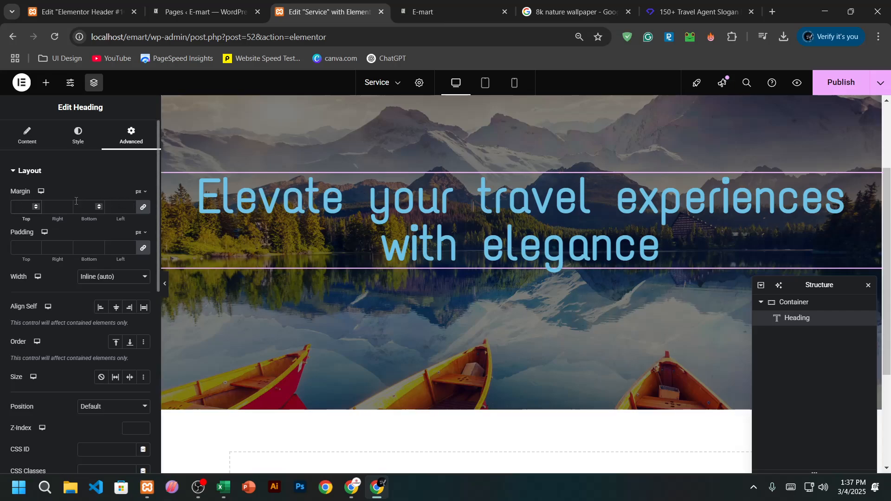
{"action": "left_click", "coordinate": [143, 207]}
{"action": "left_click", "coordinate": [87, 207]}
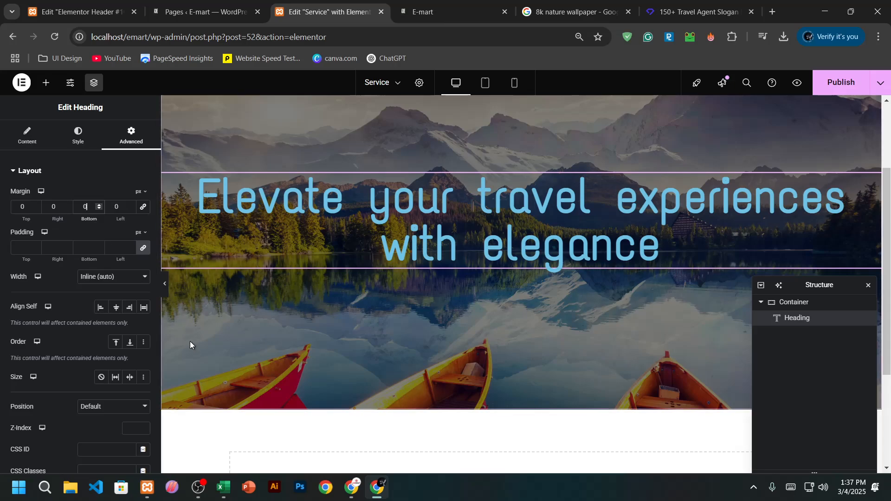
{"action": "type", "text": "20"}
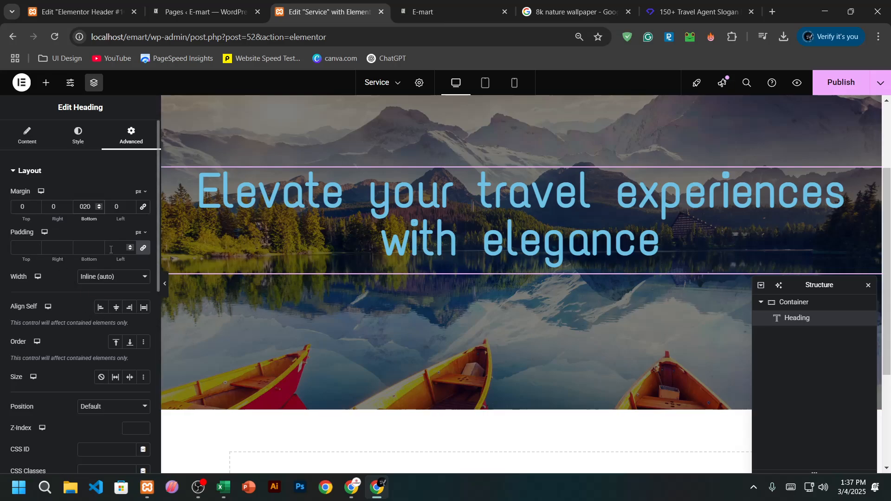
Unlink the heading's padding, set 10 px on the left and right sides, and publish the page
{"action": "left_click", "coordinate": [141, 249]}
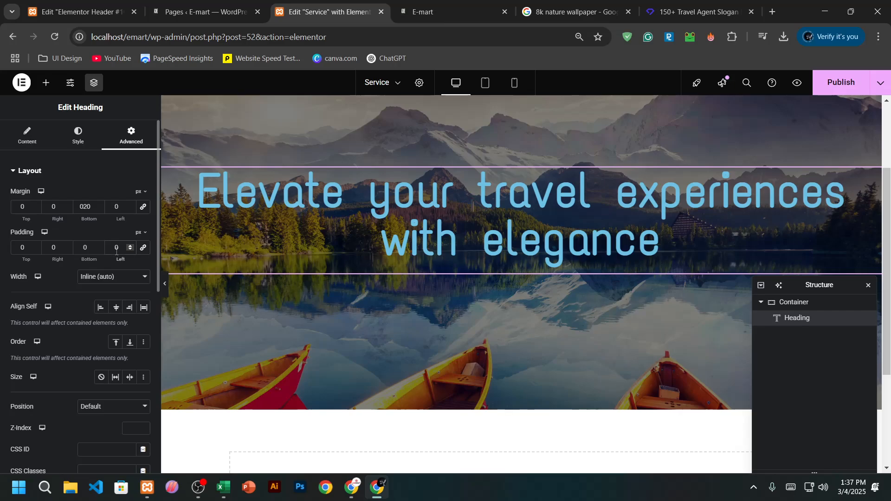
{"action": "type", "text": "1"}
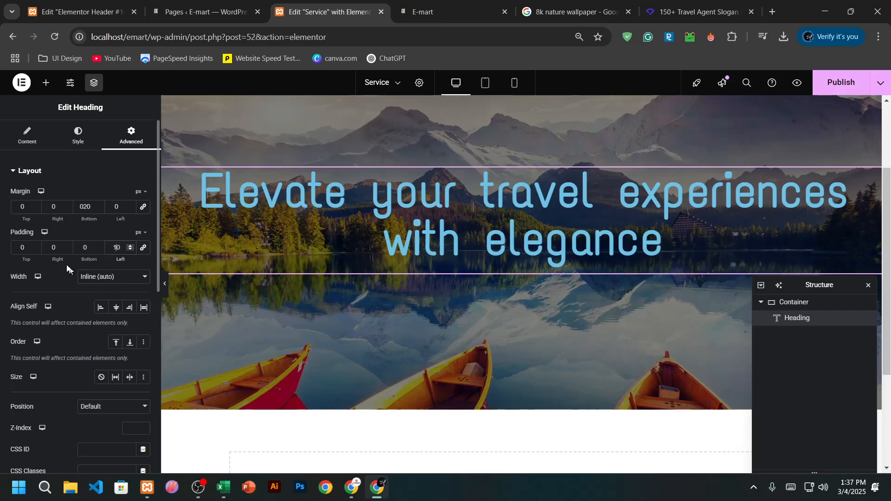
{"action": "left_click", "coordinate": [48, 246]}
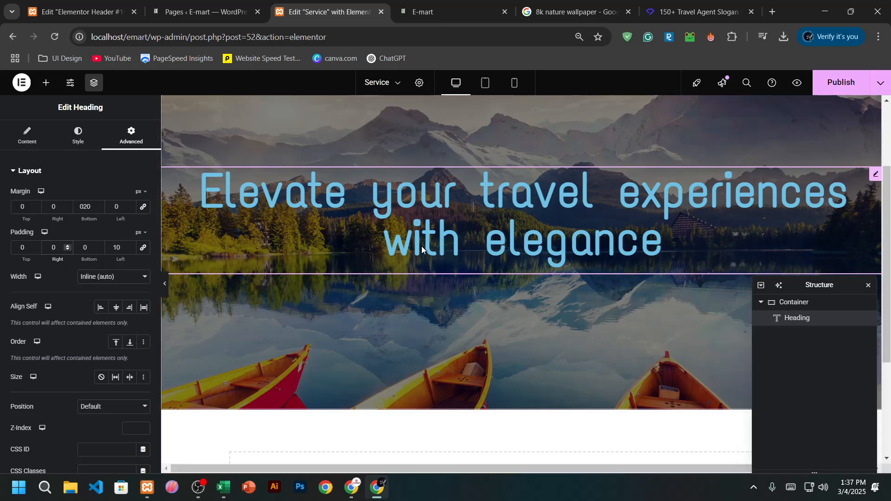
{"action": "type", "text": "1"}
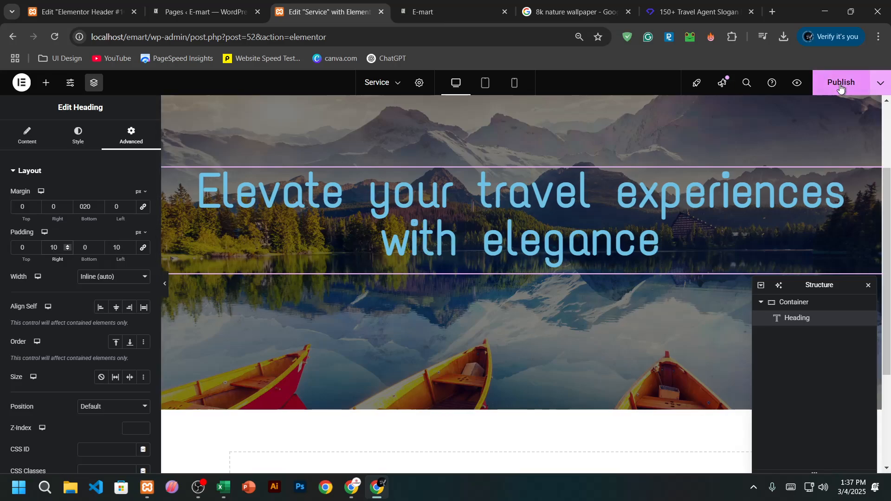
{"action": "left_click", "coordinate": [839, 85]}
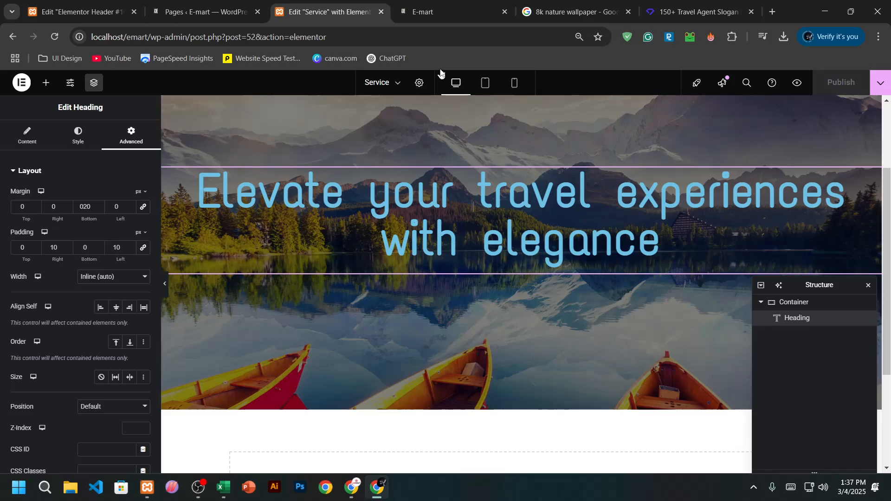
Open the live Service page from the site's navigation and examine how the hero section and heading look
{"action": "left_click", "coordinate": [434, 4]}
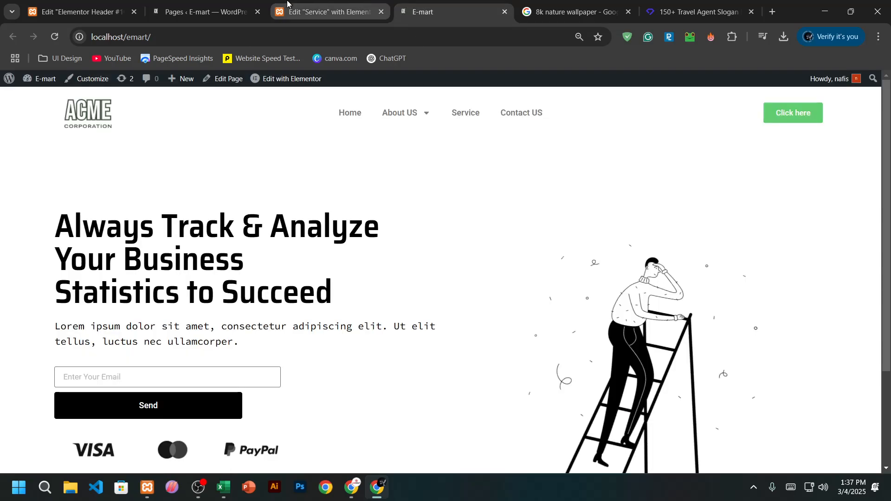
{"action": "left_click", "coordinate": [204, 12]}
{"action": "left_click", "coordinate": [518, 6]}
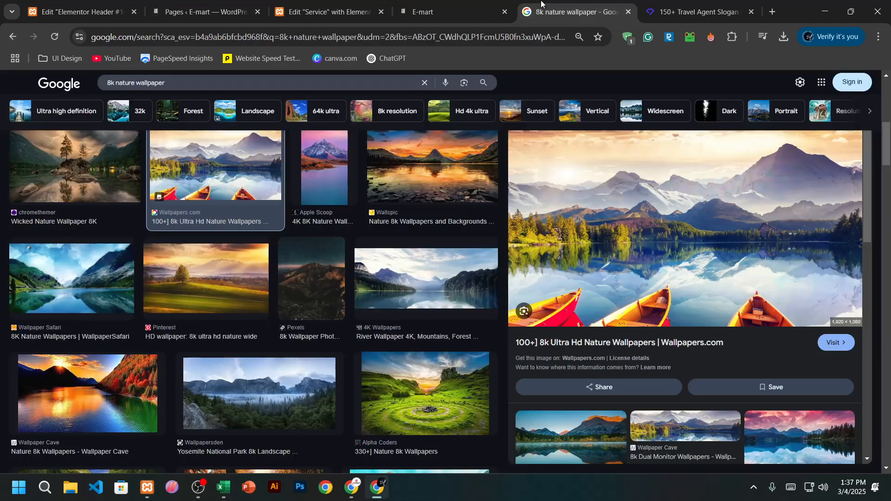
{"action": "left_click", "coordinate": [474, 8]}
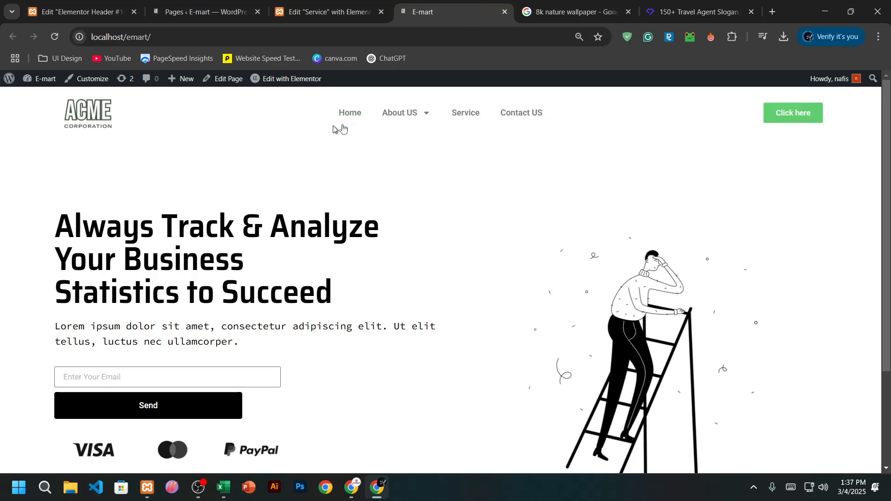
{"action": "left_click", "coordinate": [460, 120]}
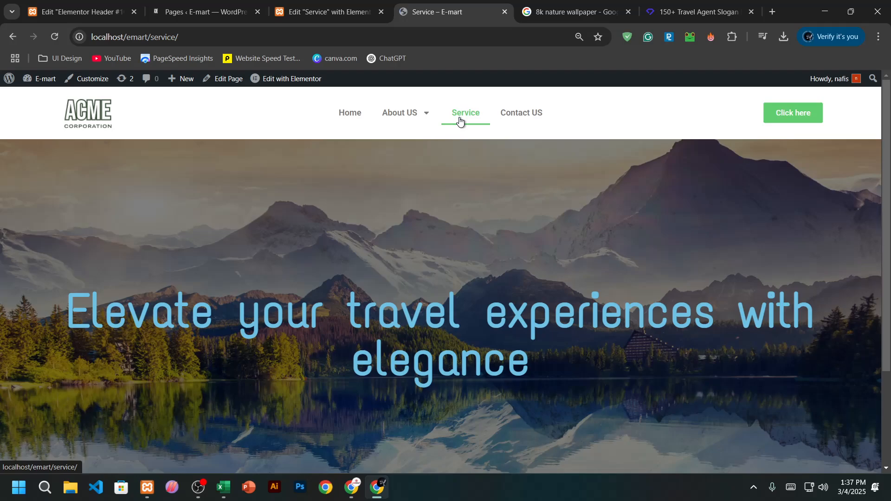
{"action": "scroll", "coordinate": [478, 181], "scroll_direction": "down", "scroll_amount": 3}
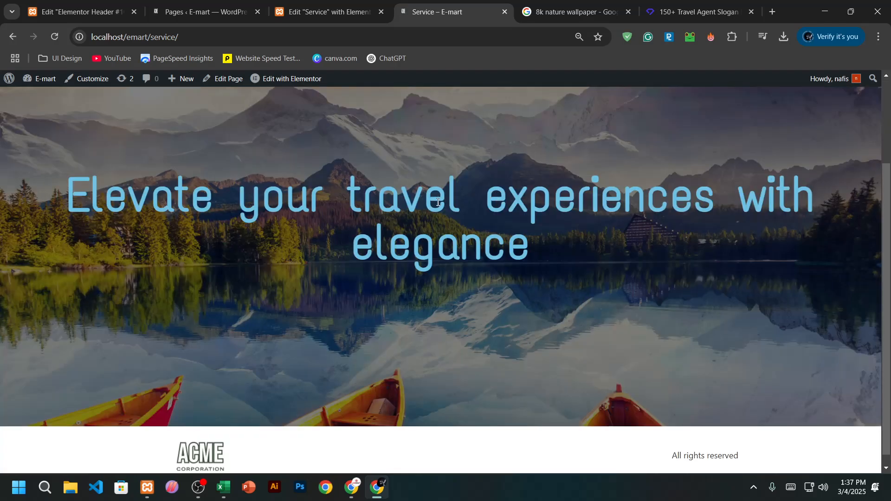
{"action": "scroll", "coordinate": [438, 203], "scroll_direction": "up", "scroll_amount": 3}
{"action": "scroll", "coordinate": [441, 204], "scroll_direction": "down", "scroll_amount": 1}
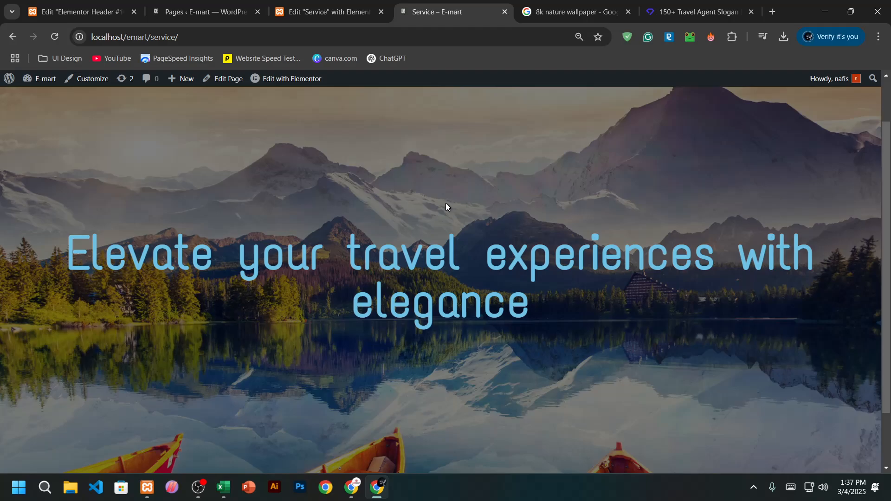
Return to the Service page editor and add a Button widget below the heading in the hero container
{"action": "left_click", "coordinate": [336, 6]}
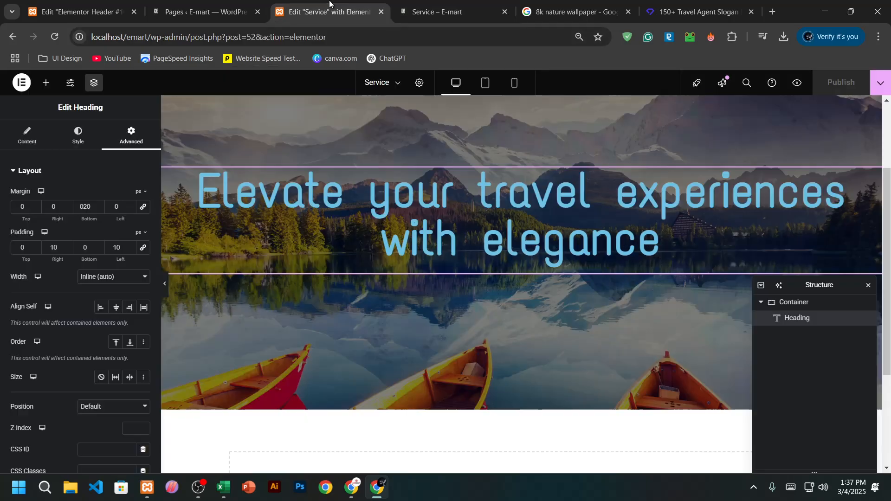
{"action": "left_click", "coordinate": [222, 4]}
{"action": "left_click", "coordinate": [325, 9]}
{"action": "left_click", "coordinate": [46, 82]}
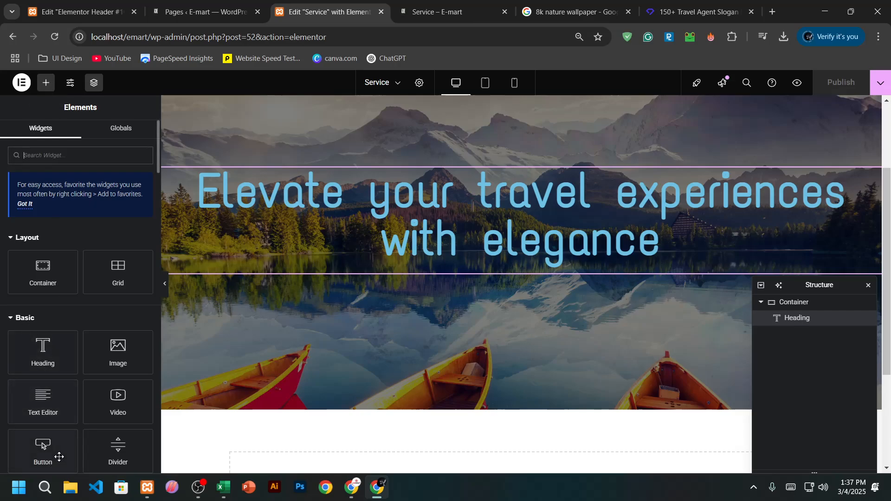
{"action": "left_click_drag", "start_coordinate": [46, 452], "coordinate": [479, 370]}
{"action": "left_click_drag", "start_coordinate": [42, 448], "coordinate": [526, 275]}
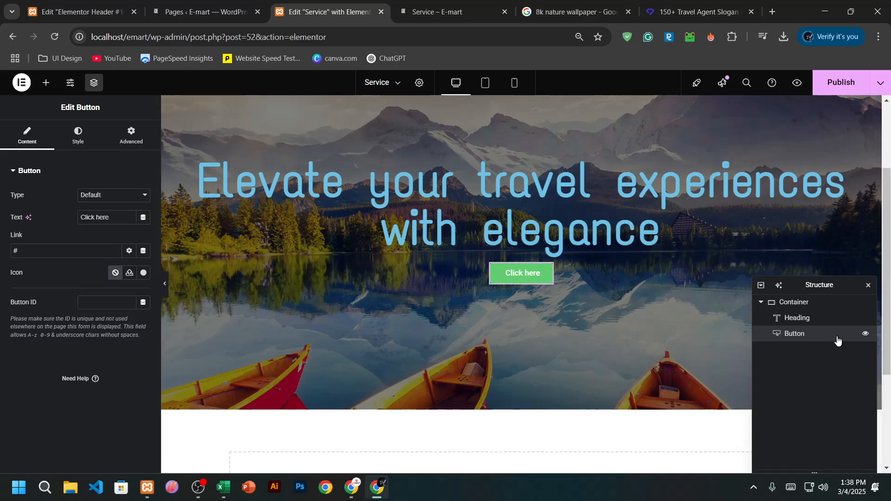
Set the heading's bottom margin to 50 px
{"action": "left_click", "coordinate": [810, 327]}
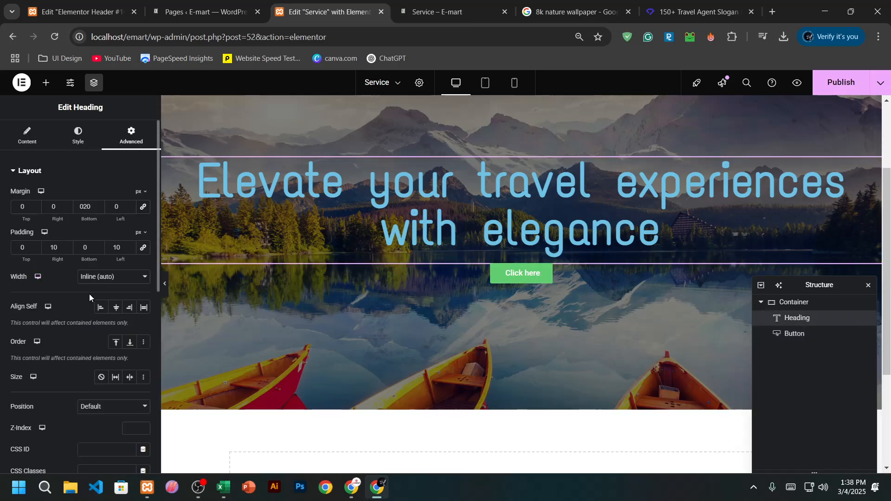
{"action": "left_click", "coordinate": [96, 206]}
{"action": "key", "text": "BackSpace"}
{"action": "key", "text": "BackSpace"}
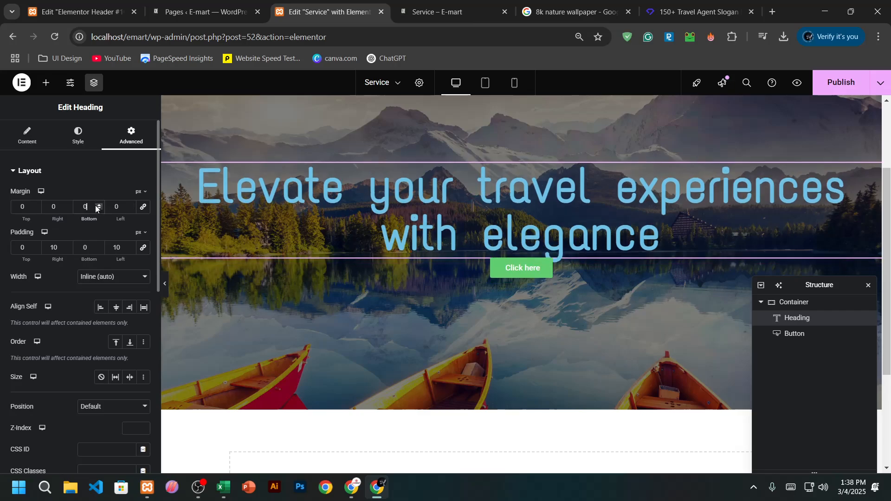
{"action": "type", "text": "50"}
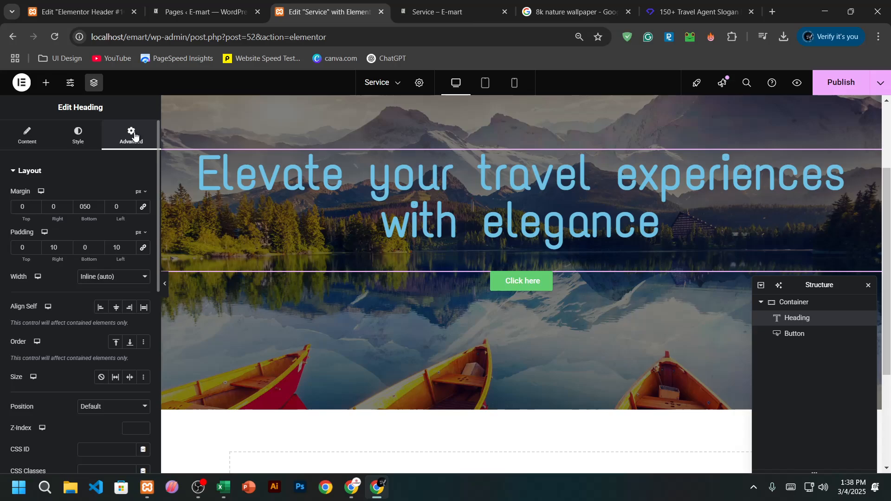
Set the heading's text color to white, #FFFFFF
{"action": "left_click", "coordinate": [76, 137]}
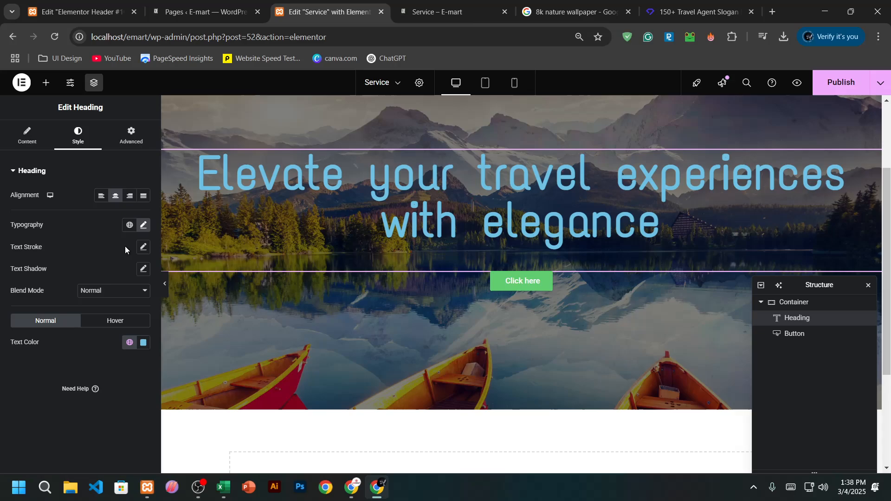
{"action": "left_click", "coordinate": [140, 343]}
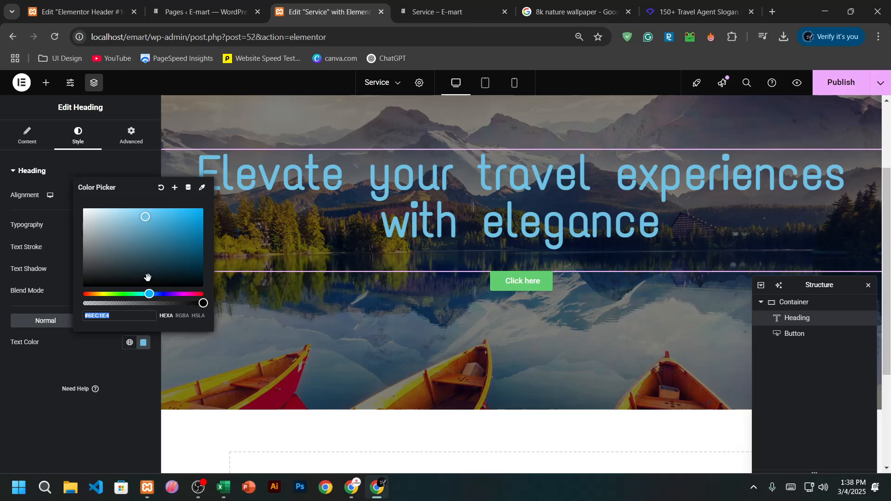
{"action": "type", "text": "#FFFFFF"}
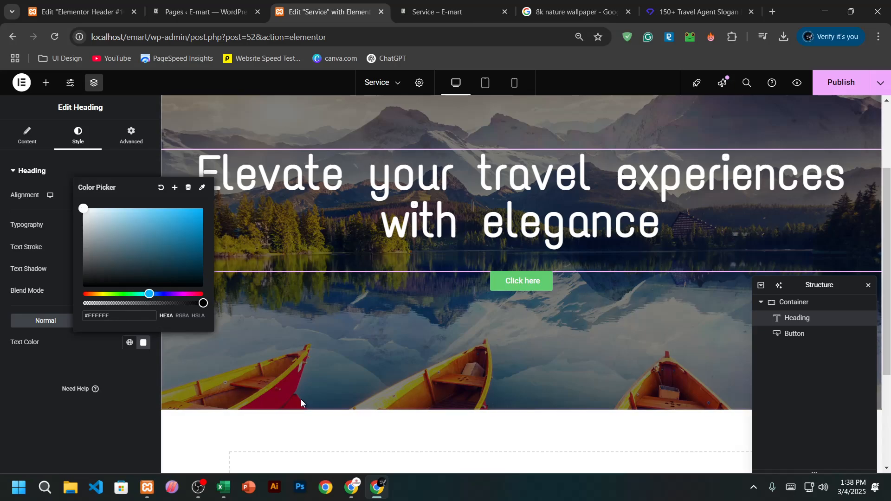
{"action": "left_click", "coordinate": [273, 360]}
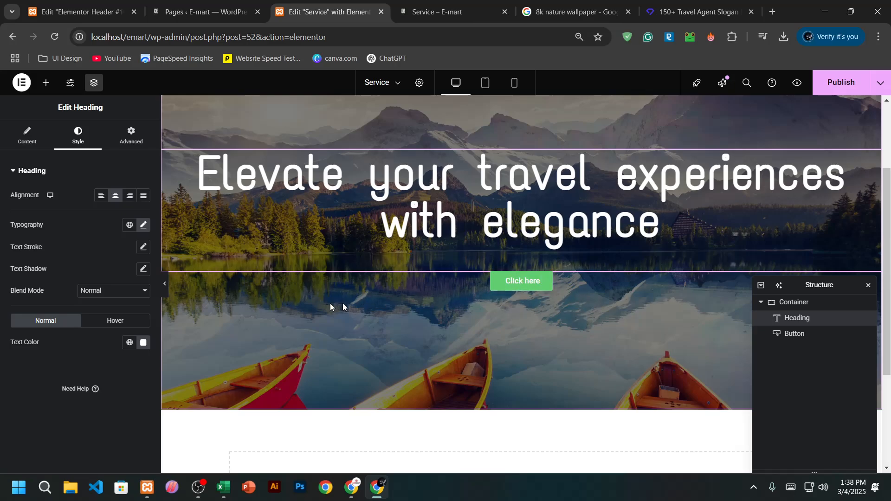
Set the hero button's text to "Book Now" and keep its type as Default
{"action": "left_click", "coordinate": [803, 336]}
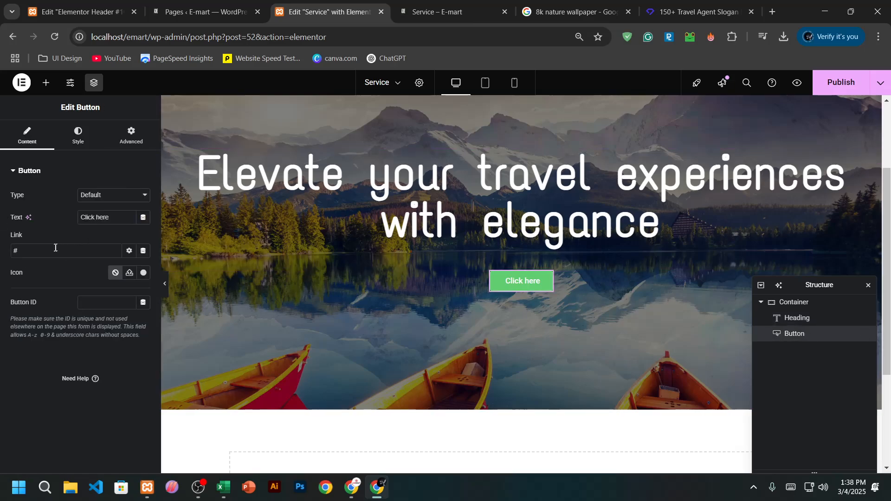
{"action": "left_click_drag", "start_coordinate": [109, 215], "coordinate": [42, 230]}
{"action": "type", "text": "Book"}
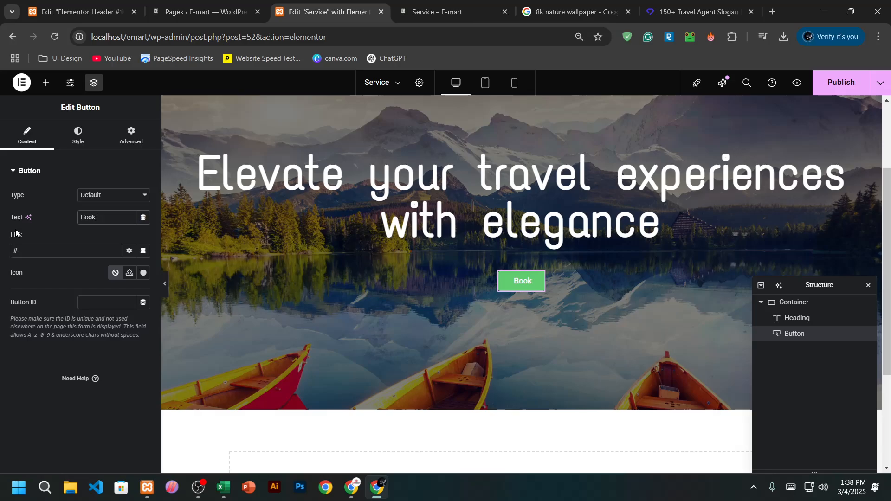
{"action": "type", "text": " Now"}
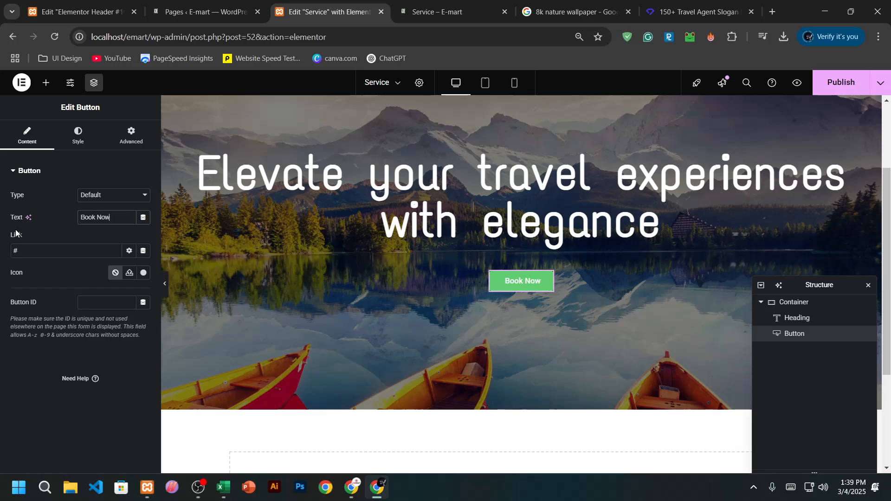
{"action": "left_click", "coordinate": [109, 198]}
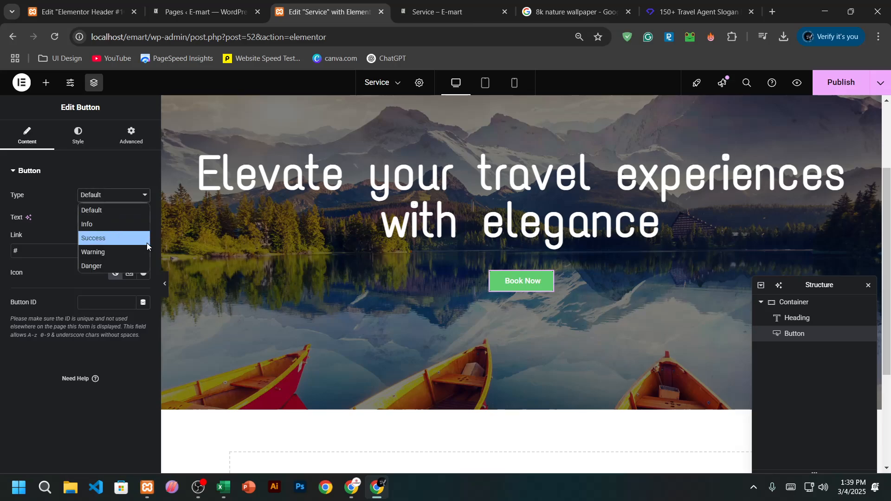
{"action": "left_click", "coordinate": [116, 208]}
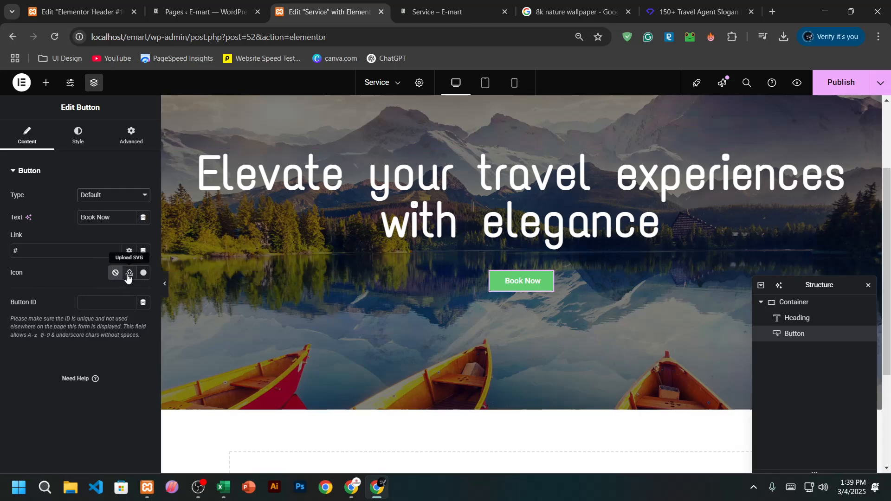
Open the icon library for the Book Now button and filter the icons by "book"
{"action": "left_click", "coordinate": [150, 273]}
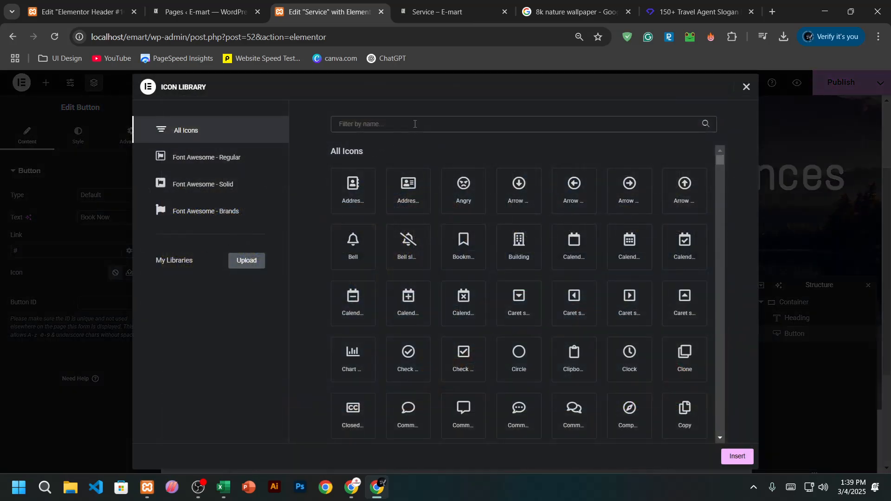
{"action": "type", "text": "book"}
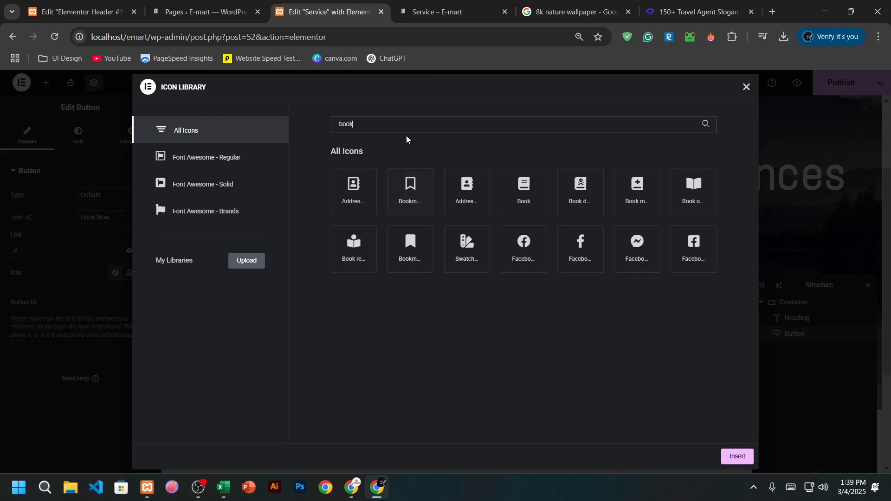
{"action": "type", "text": "n"}
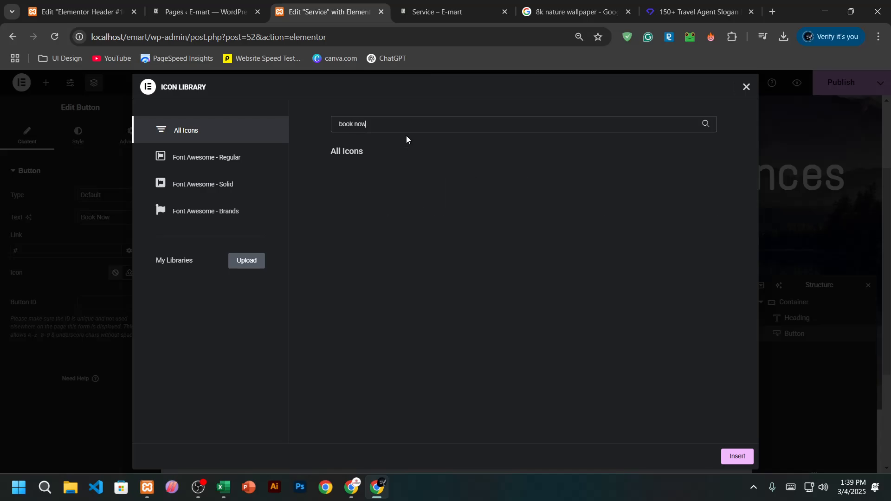
{"action": "type", "text": "ow"}
{"action": "key", "text": "BackSpace"}
{"action": "key", "text": "BackSpace"}
{"action": "key", "text": "BackSpace"}
{"action": "key", "text": "BackSpace"}
{"action": "key", "text": "BackSpace"}
{"action": "key", "text": "BackSpace"}
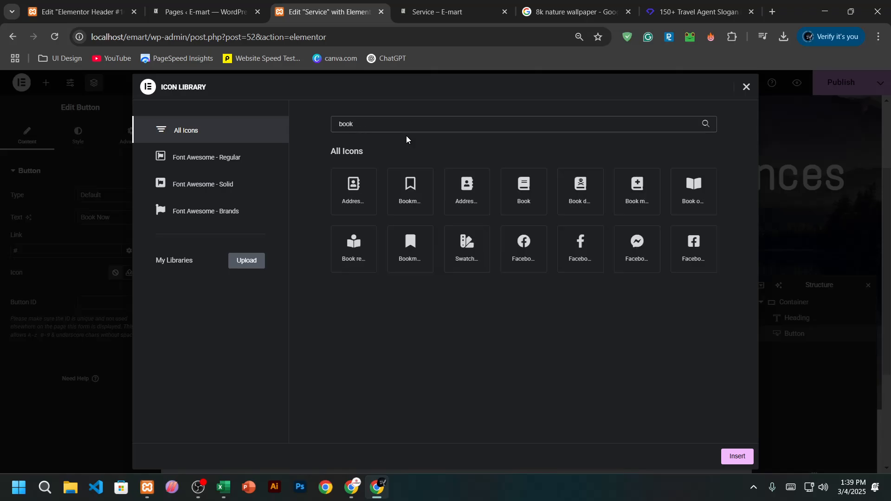
{"action": "key", "text": "BackSpace"}
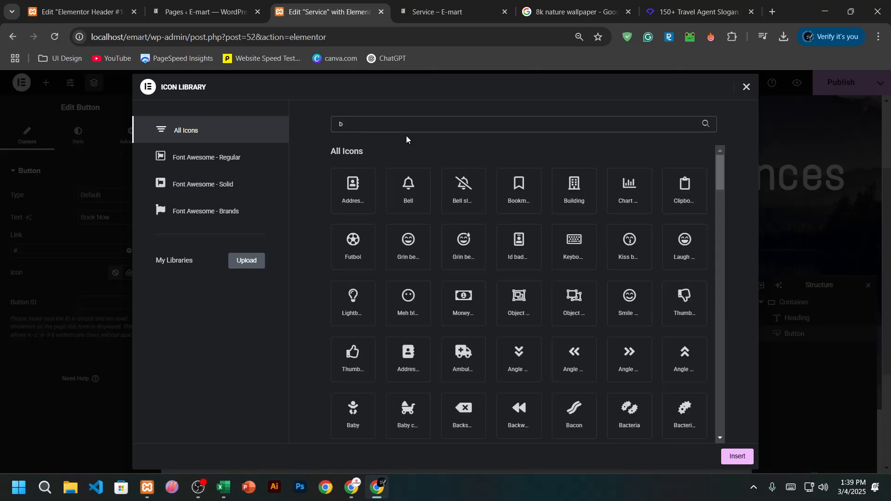
{"action": "key", "text": "BackSpace"}
{"action": "type", "text": "book"}
Insert the outlined bookmark icon into the Book Now button and set the icon spacing to 16 px
{"action": "left_click", "coordinate": [413, 196]}
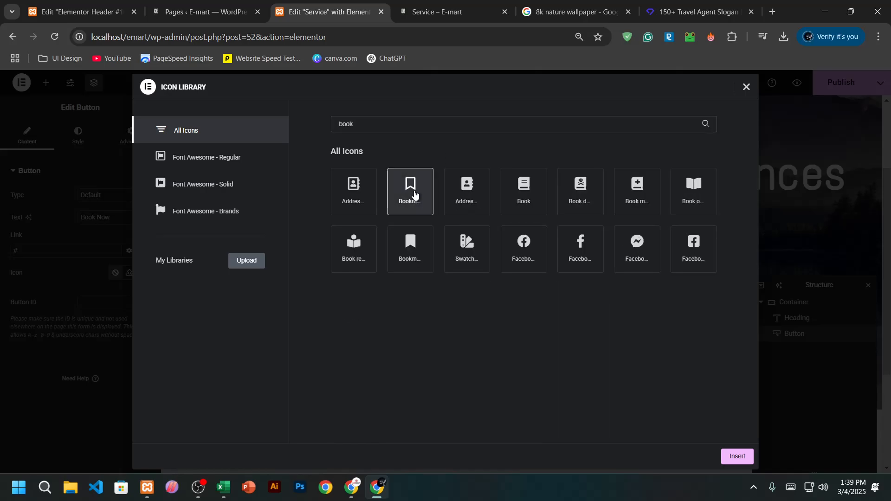
{"action": "left_click", "coordinate": [735, 456]}
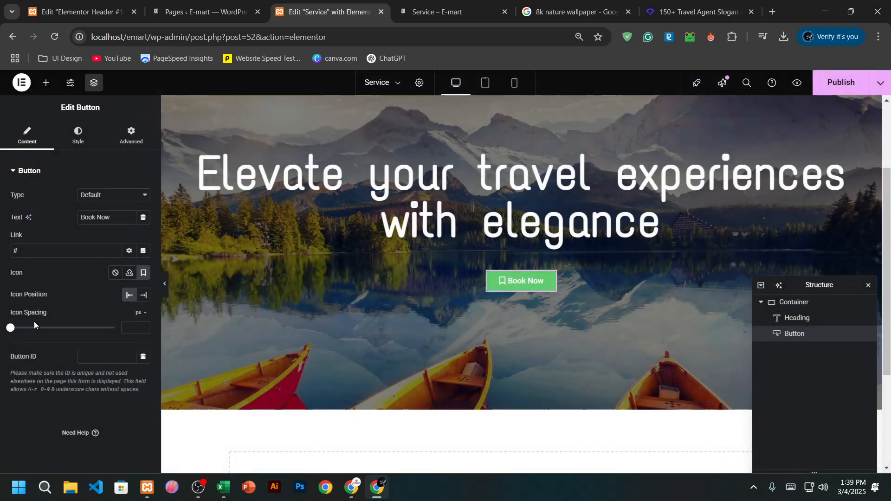
{"action": "left_click_drag", "start_coordinate": [10, 327], "coordinate": [43, 331]}
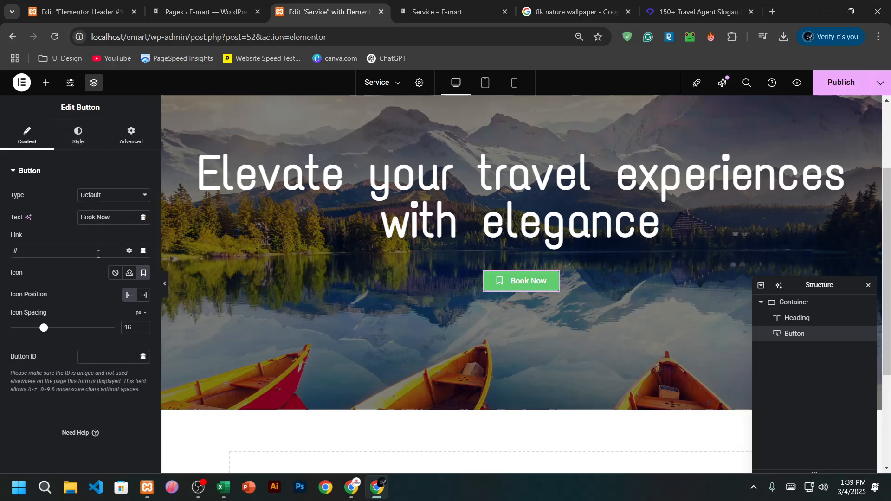
Set the Book Now button's typography family to Source Sans Pro
{"action": "left_click", "coordinate": [78, 136]}
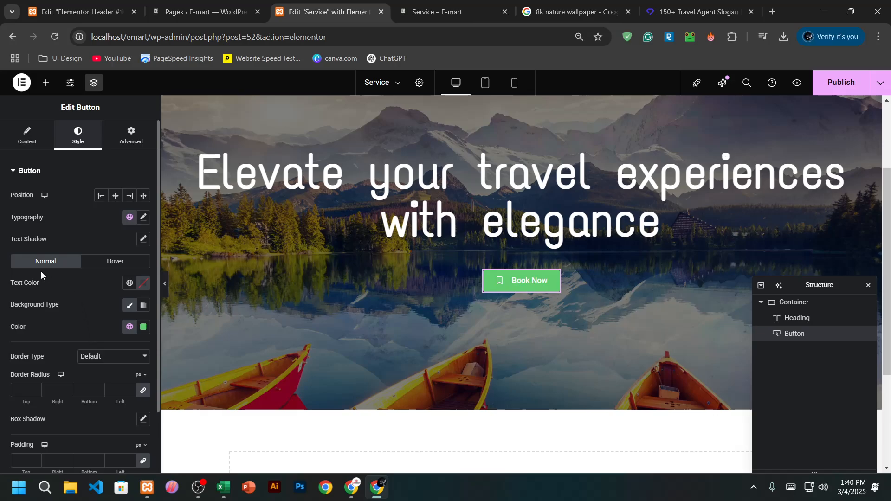
{"action": "left_click", "coordinate": [145, 218]}
{"action": "left_click", "coordinate": [106, 267]}
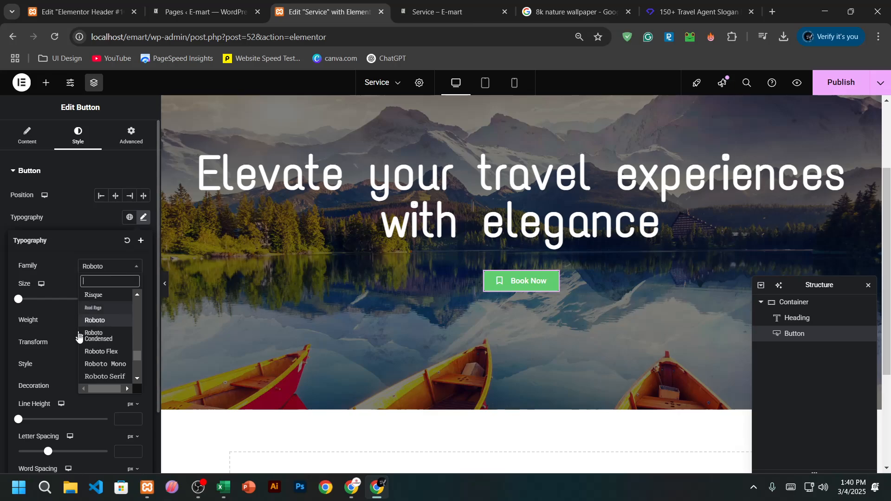
{"action": "scroll", "coordinate": [97, 334], "scroll_direction": "down", "scroll_amount": 20}
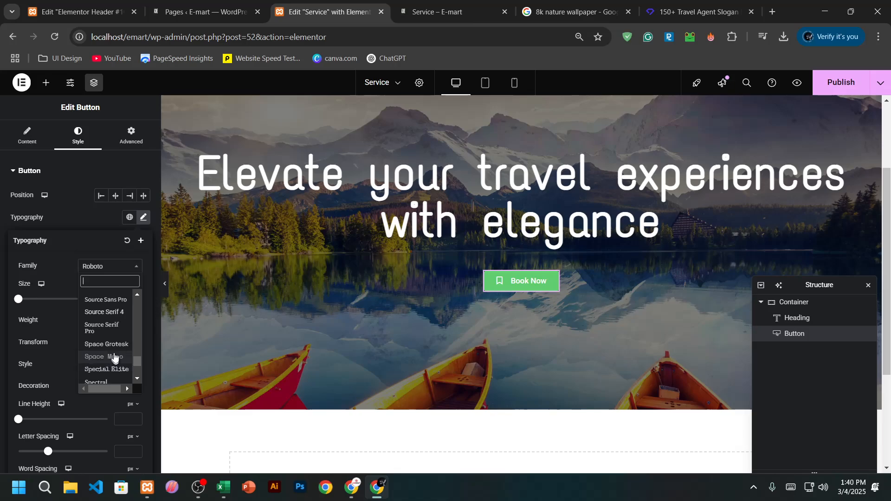
{"action": "left_click", "coordinate": [111, 300]}
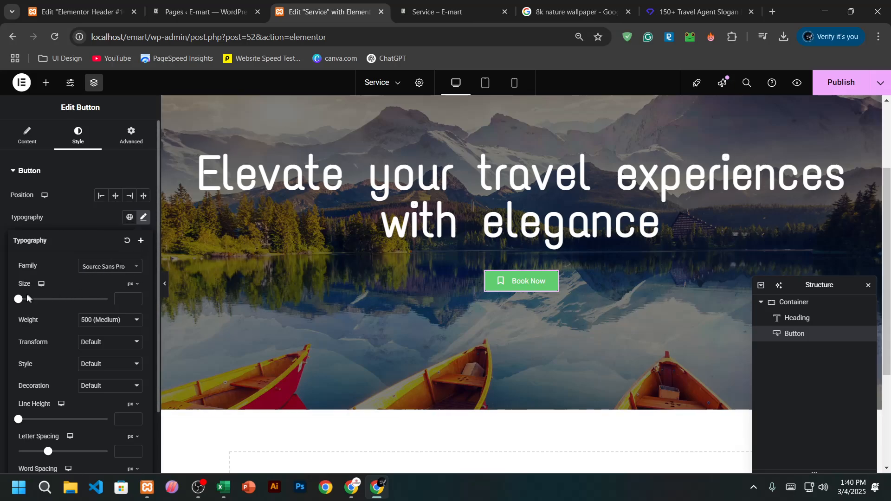
Set the Book Now button's font size to 25 px and close the typography settings
{"action": "left_click_drag", "start_coordinate": [22, 303], "coordinate": [33, 303]}
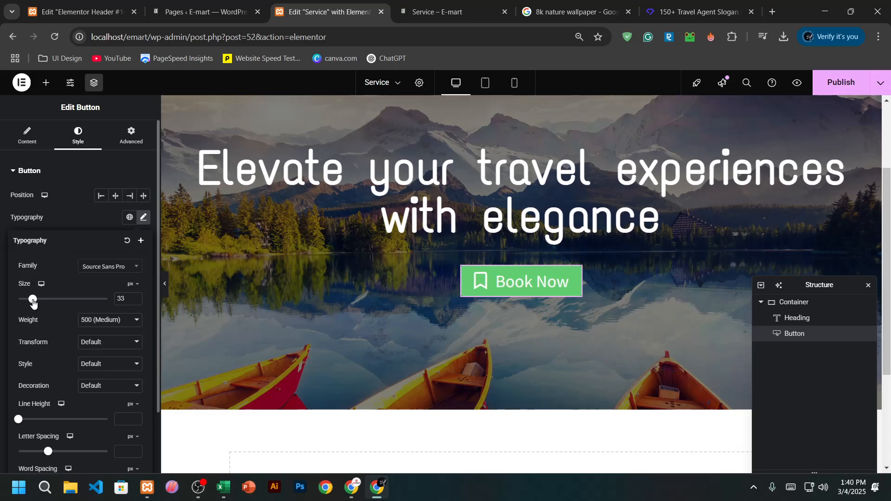
{"action": "left_click", "coordinate": [139, 300]}
{"action": "left_click", "coordinate": [138, 301]}
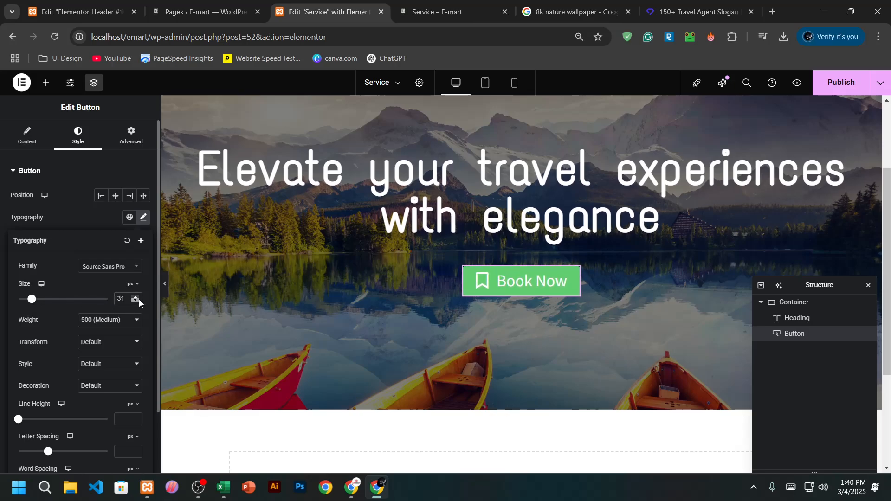
{"action": "left_click", "coordinate": [138, 300]}
{"action": "left_click", "coordinate": [138, 301]}
{"action": "left_click", "coordinate": [139, 300]}
{"action": "left_click", "coordinate": [138, 301]}
{"action": "left_click", "coordinate": [139, 300]}
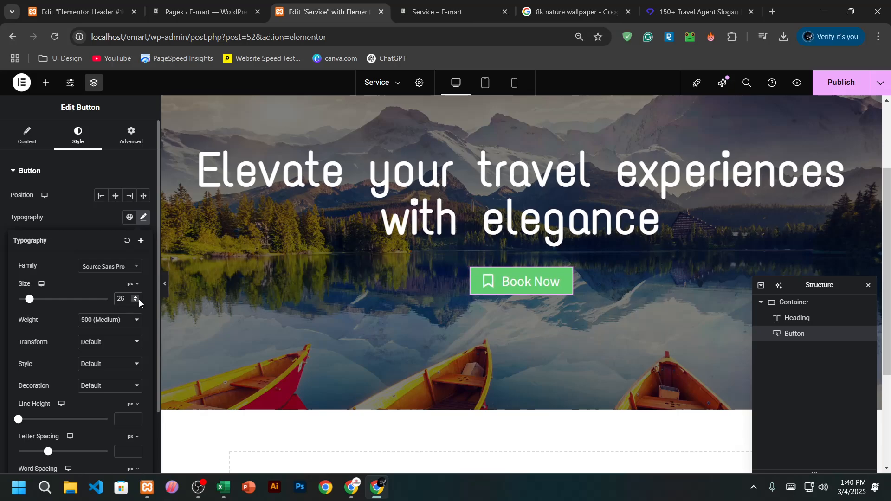
{"action": "left_click", "coordinate": [138, 300]}
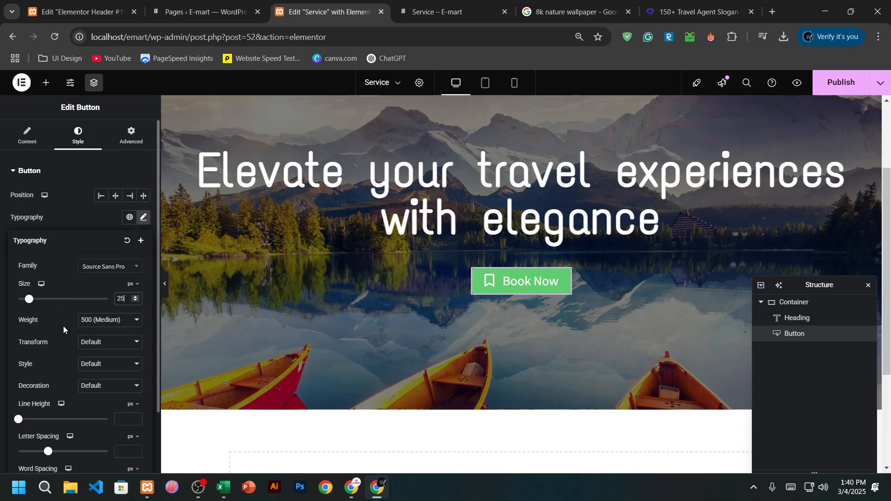
{"action": "scroll", "coordinate": [63, 327], "scroll_direction": "down", "scroll_amount": 2}
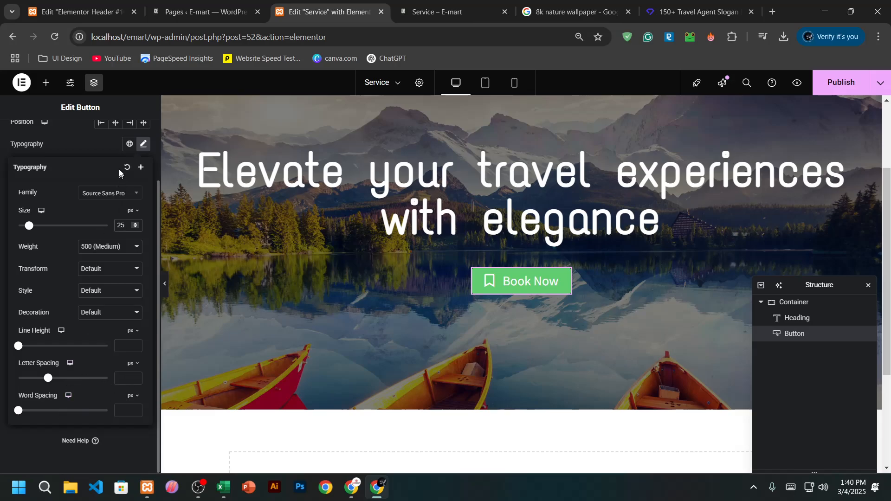
{"action": "left_click", "coordinate": [79, 149]}
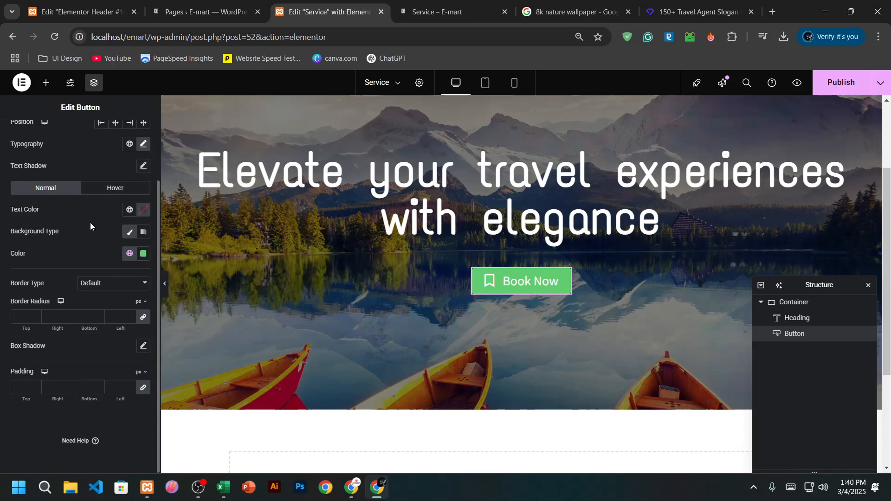
Set the button's normal text color to white, #FFFFFF, and make its background color fully transparent, #61CE7000
{"action": "left_click", "coordinate": [146, 211]}
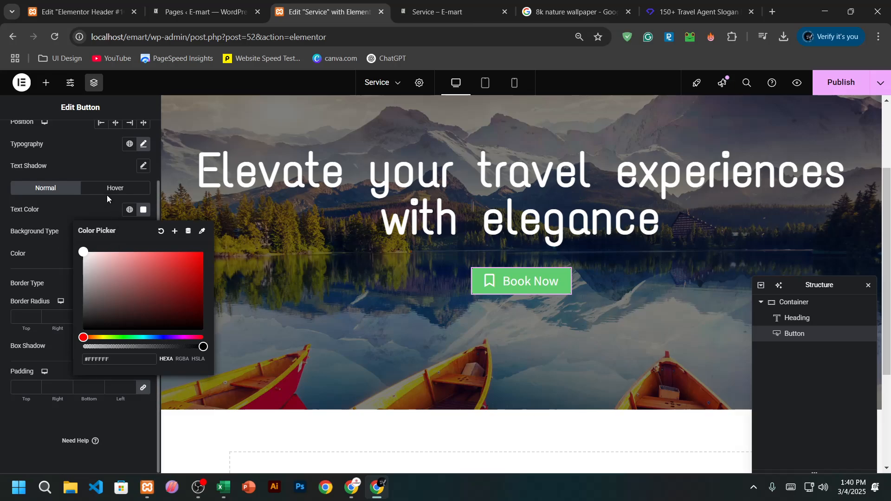
{"action": "left_click", "coordinate": [104, 215]}
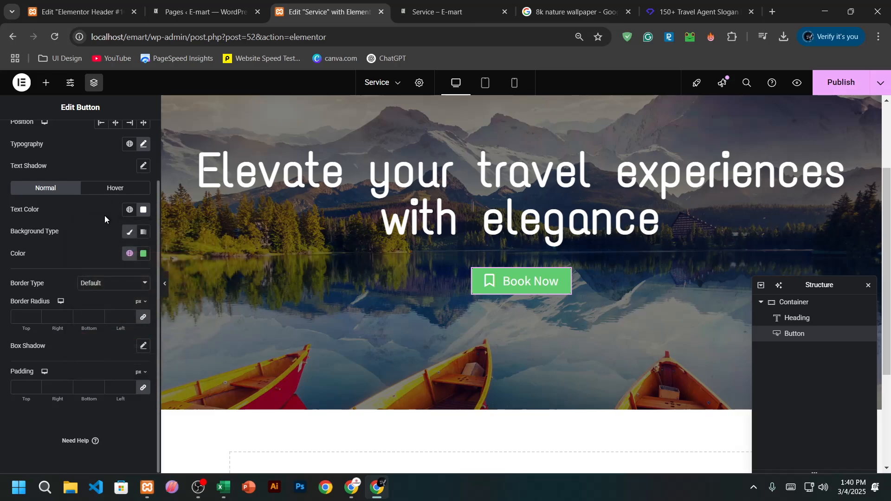
{"action": "left_click", "coordinate": [144, 255]}
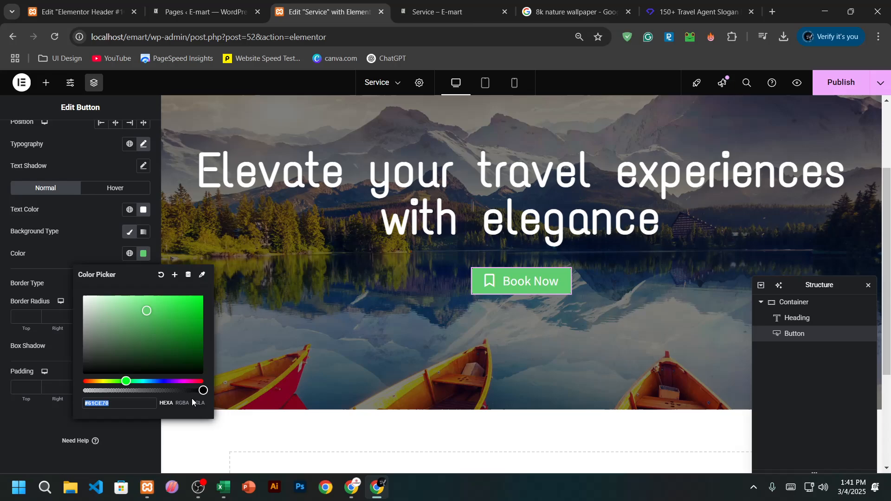
{"action": "left_click_drag", "start_coordinate": [203, 391], "coordinate": [0, 394]}
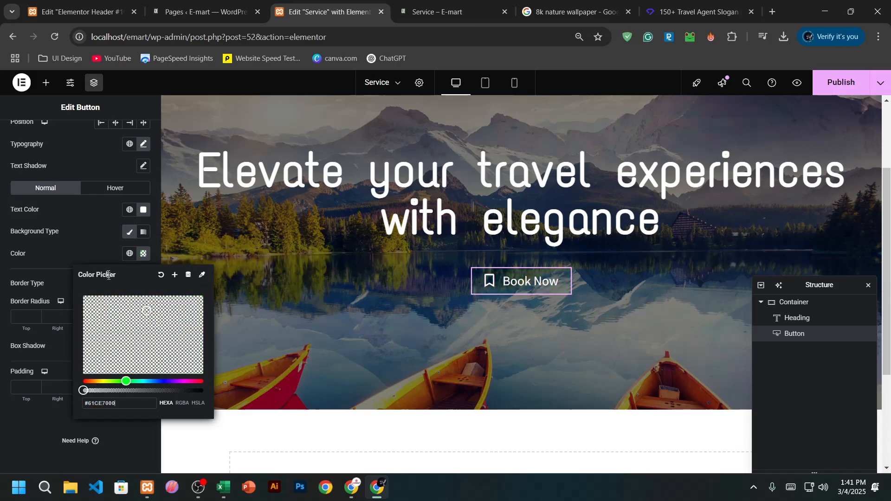
{"action": "left_click", "coordinate": [97, 251]}
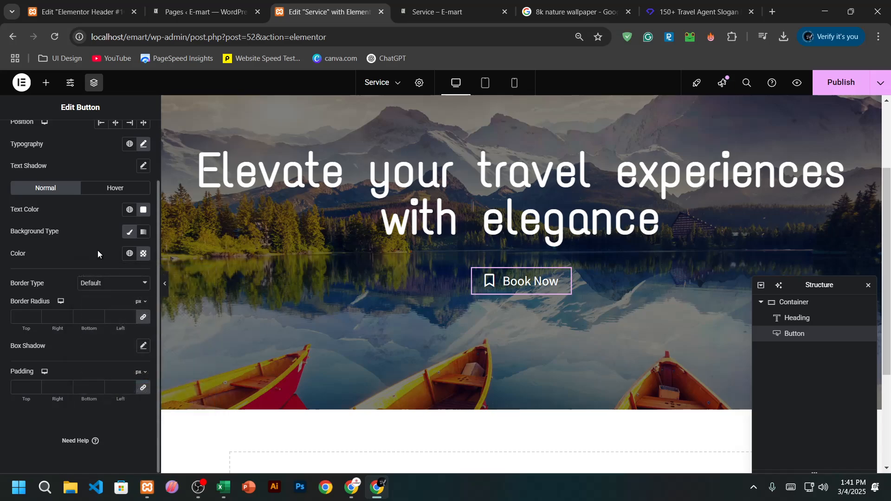
Give the Book Now button a solid border 3 px wide on all sides
{"action": "left_click", "coordinate": [116, 284]}
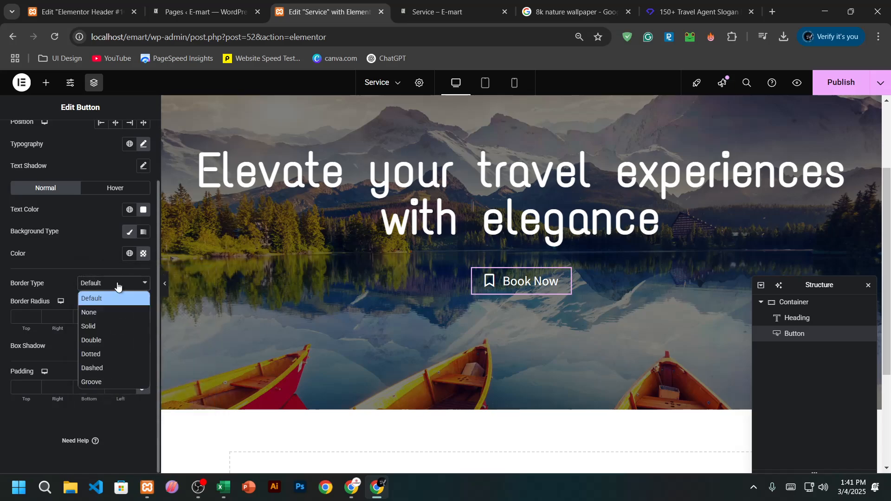
{"action": "left_click", "coordinate": [110, 325]}
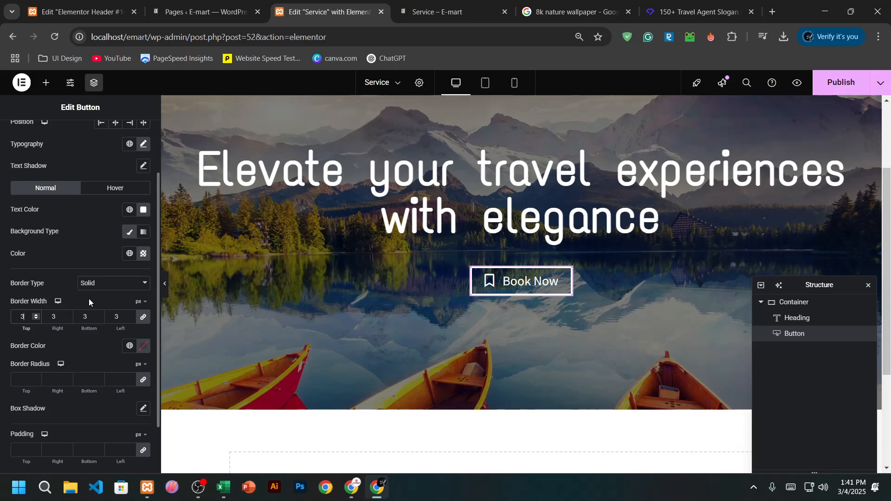
Try black, #000000, as the Book Now button's border color
{"action": "left_click", "coordinate": [143, 346]}
{"action": "left_click", "coordinate": [100, 265]}
{"action": "left_click_drag", "start_coordinate": [100, 265], "coordinate": [71, 308]}
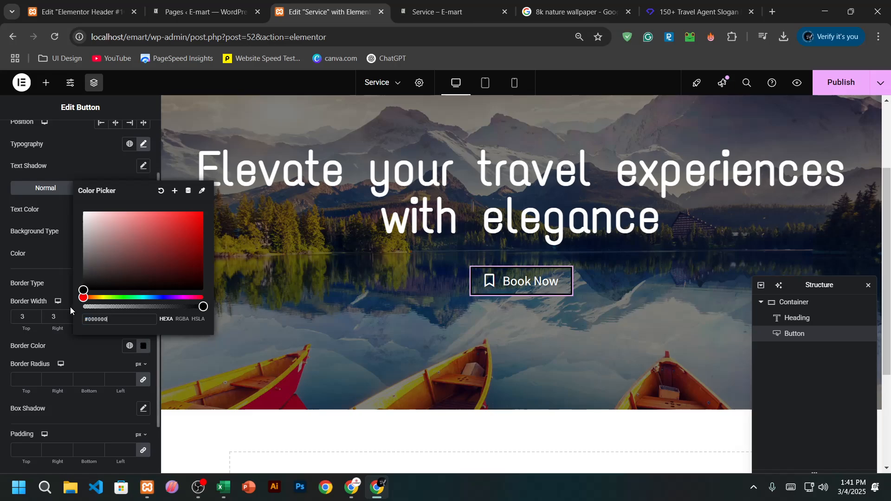
{"action": "left_click", "coordinate": [86, 362]}
Set the button's border radius to 15 px on all corners and its border color to white, #FFFFFF
{"action": "left_click", "coordinate": [22, 379]}
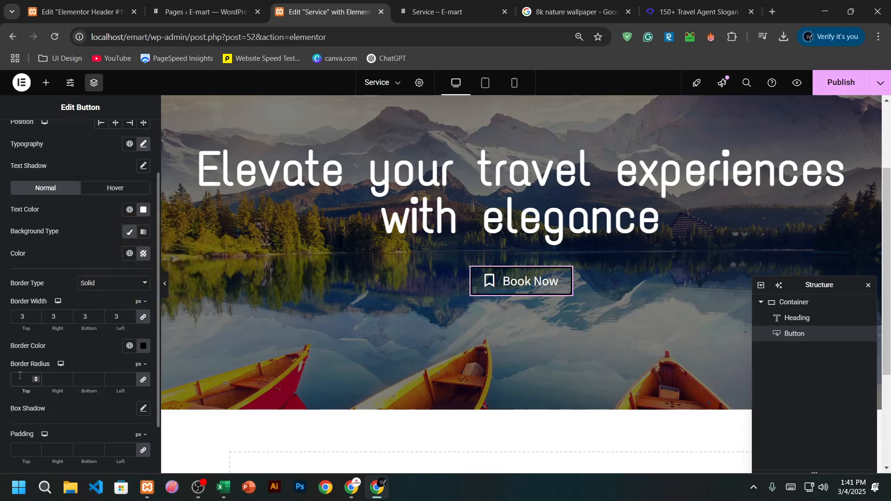
{"action": "type", "text": "15"}
{"action": "left_click", "coordinate": [142, 345]}
{"action": "left_click_drag", "start_coordinate": [116, 262], "coordinate": [74, 193]}
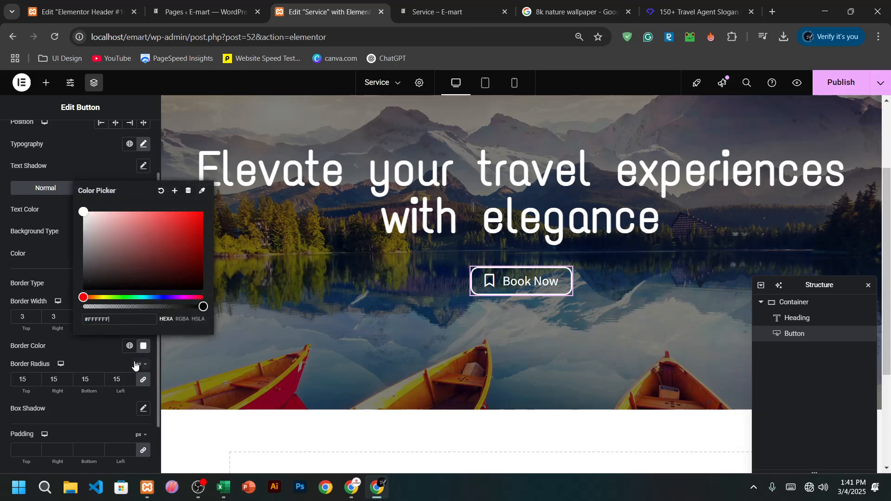
{"action": "left_click", "coordinate": [413, 214]}
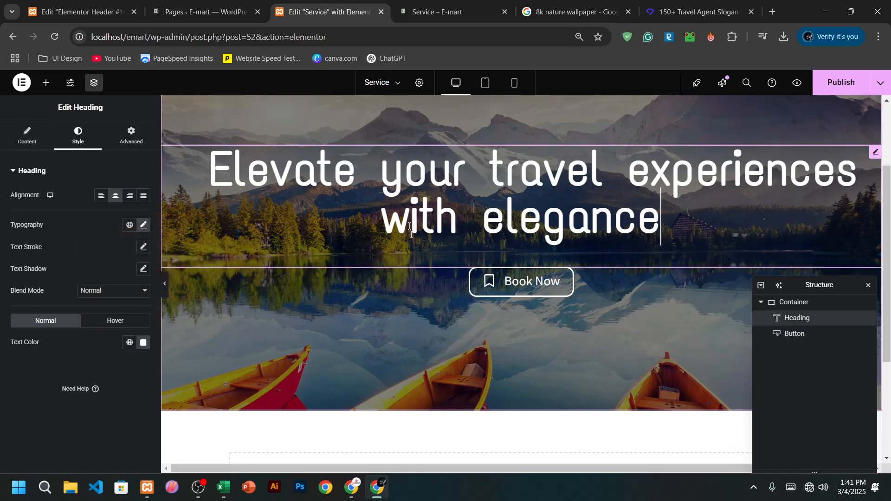
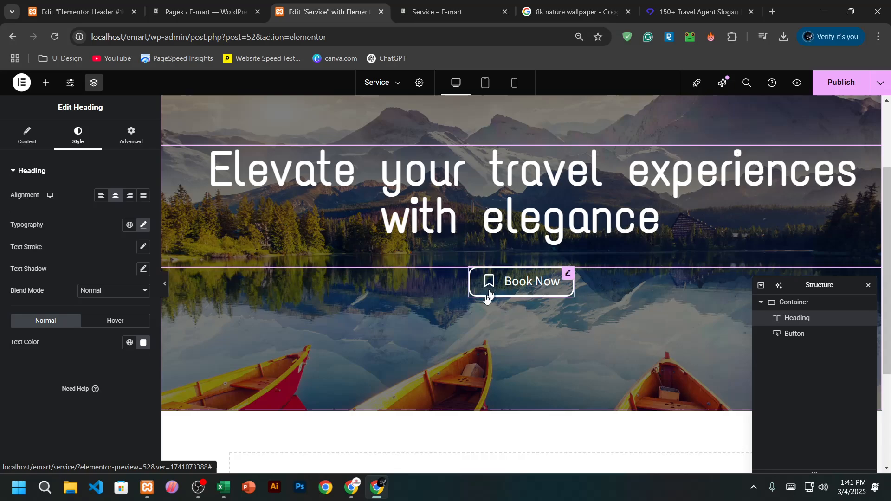
Make the Book Now button's normal background color fully opaque black, #000000
{"action": "left_click", "coordinate": [525, 288]}
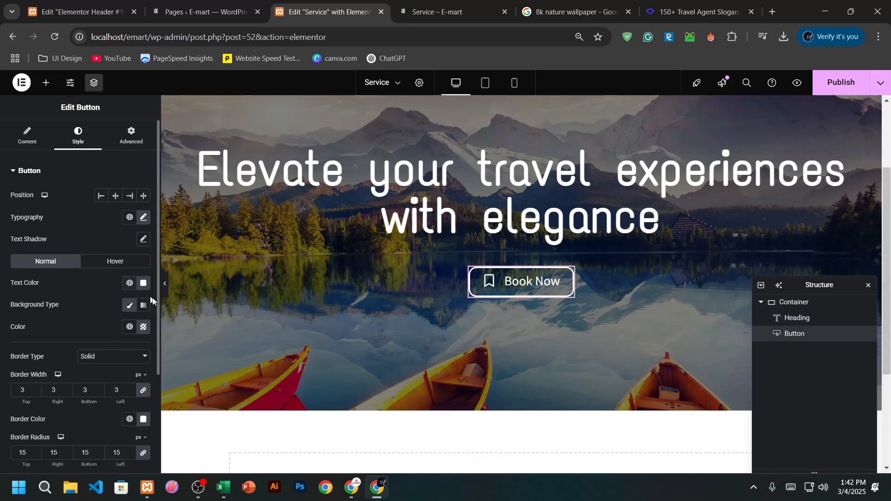
{"action": "left_click", "coordinate": [144, 327]}
{"action": "left_click_drag", "start_coordinate": [110, 286], "coordinate": [209, 292]}
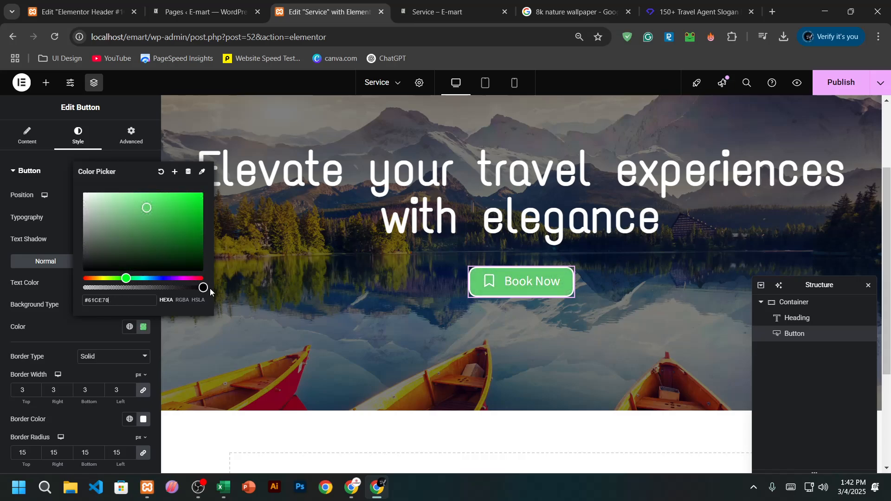
{"action": "left_click_drag", "start_coordinate": [90, 202], "coordinate": [38, 328]}
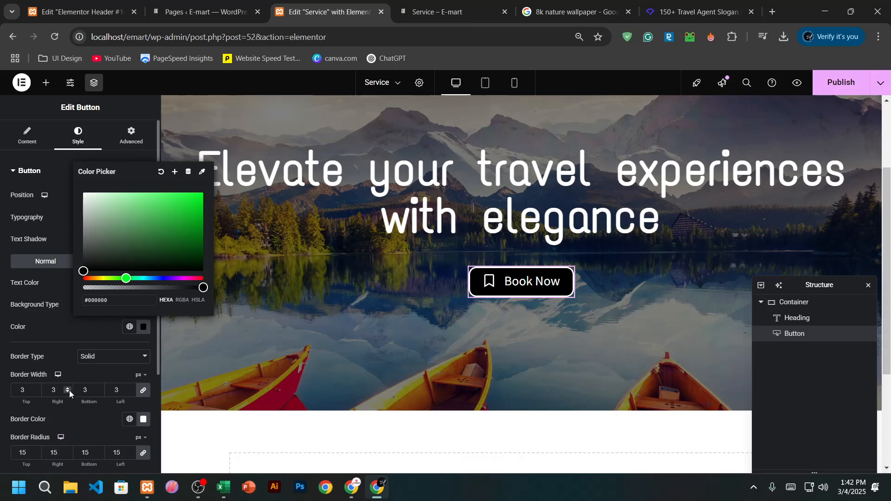
{"action": "scroll", "coordinate": [69, 391], "scroll_direction": "down", "scroll_amount": 1}
{"action": "left_click", "coordinate": [57, 263]}
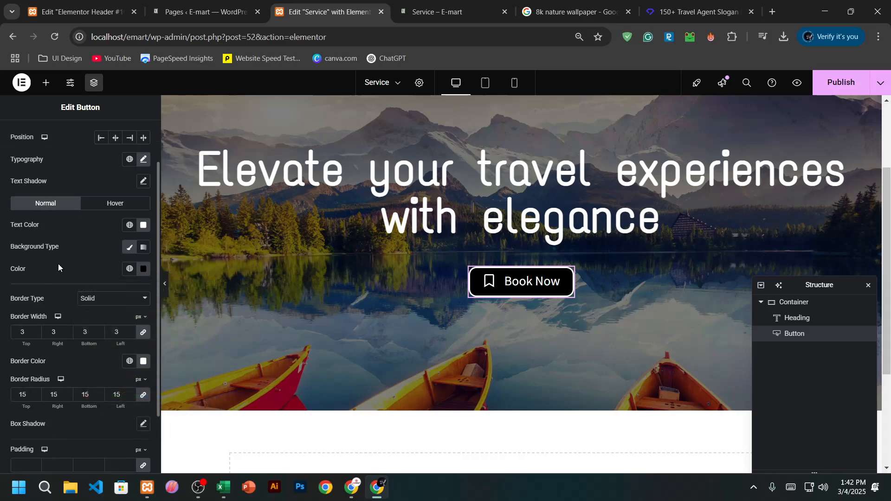
Change the Book Now button's normal border color to black
{"action": "scroll", "coordinate": [84, 355], "scroll_direction": "down", "scroll_amount": 1}
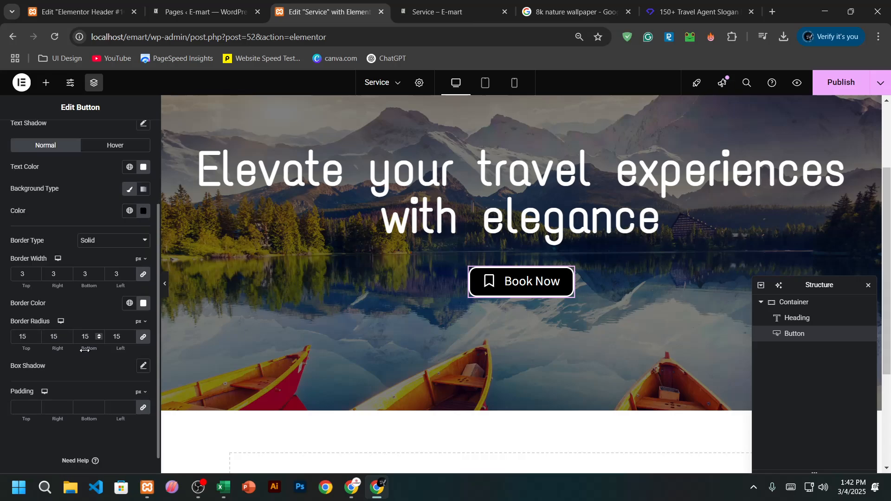
{"action": "left_click", "coordinate": [143, 303]}
{"action": "left_click_drag", "start_coordinate": [118, 356], "coordinate": [83, 423]}
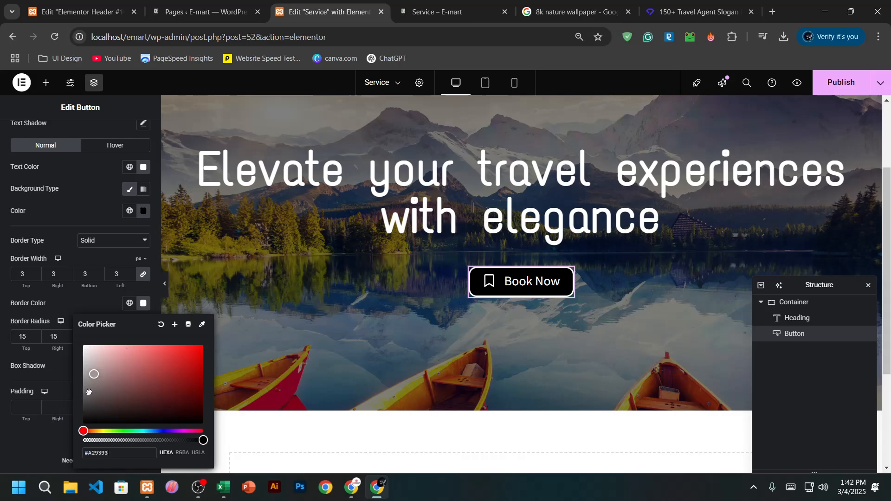
{"action": "left_click", "coordinate": [82, 201]}
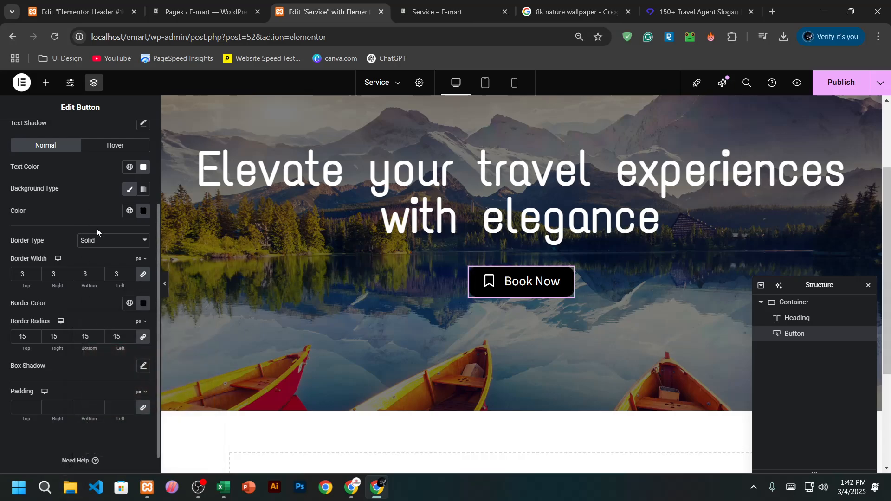
Set the Book Now button's hover text color to black, #000000
{"action": "left_click", "coordinate": [115, 145]}
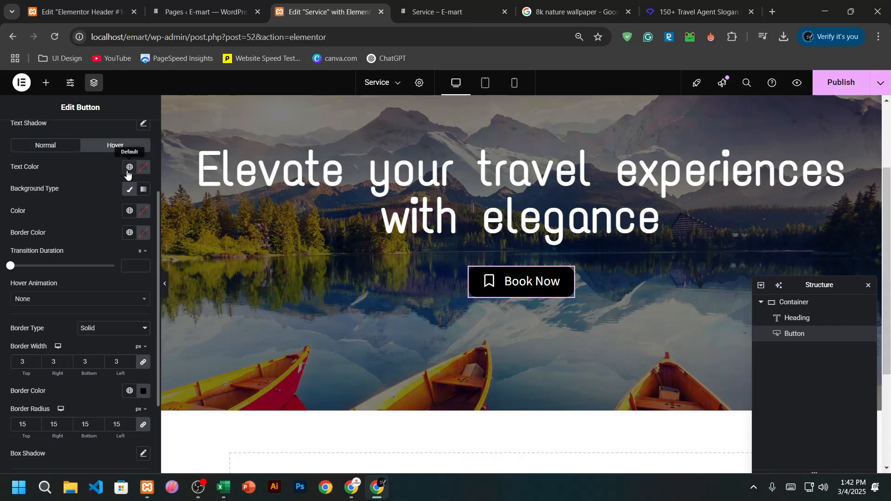
{"action": "left_click", "coordinate": [143, 168]}
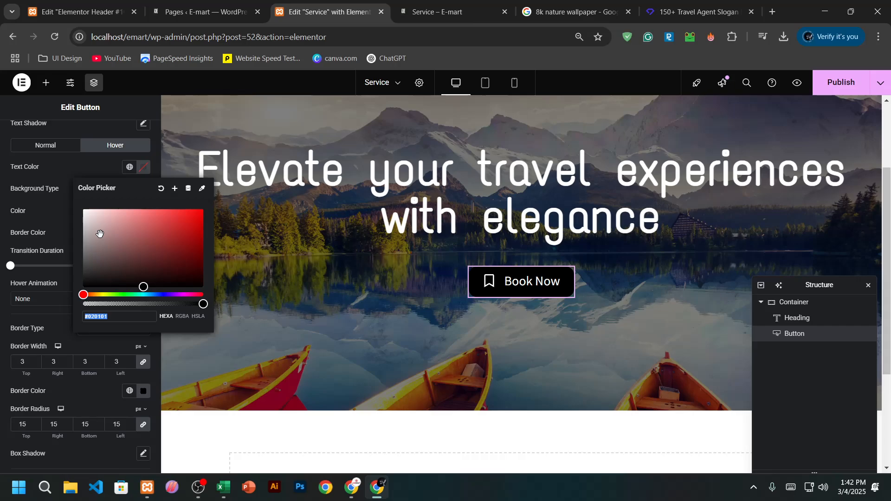
{"action": "type", "text": "#000000"}
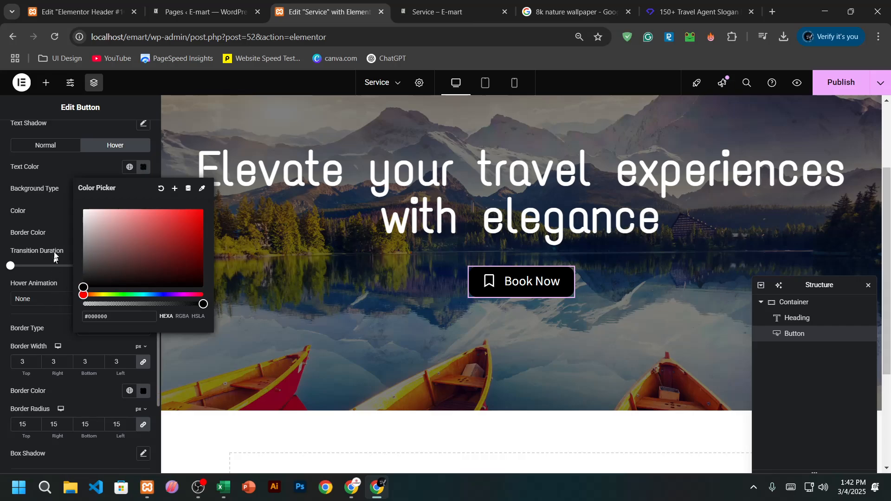
{"action": "left_click", "coordinate": [54, 164]}
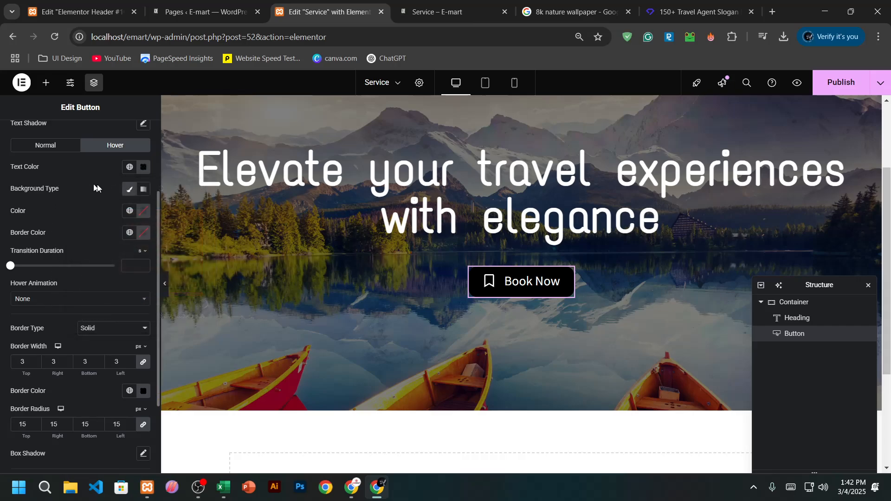
Make the button's hover background color white and its hover border color black, #000000
{"action": "left_click", "coordinate": [143, 212]}
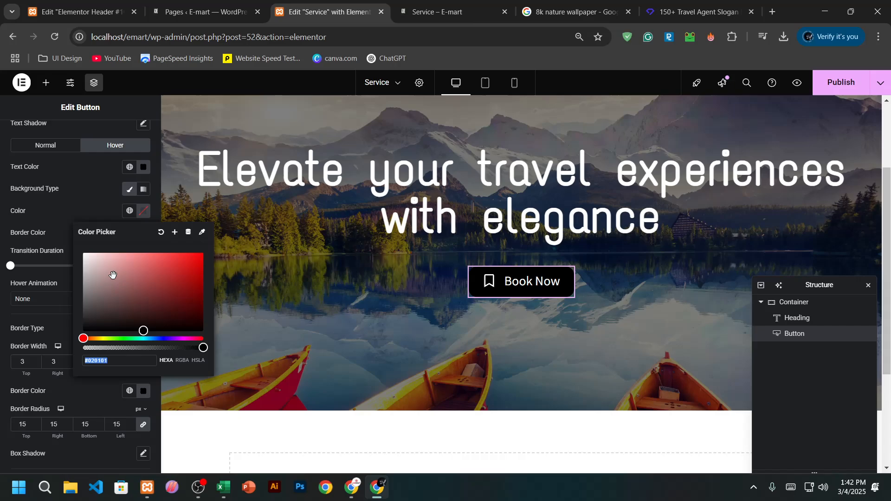
{"action": "left_click_drag", "start_coordinate": [113, 275], "coordinate": [62, 244]}
{"action": "left_click", "coordinate": [61, 207]}
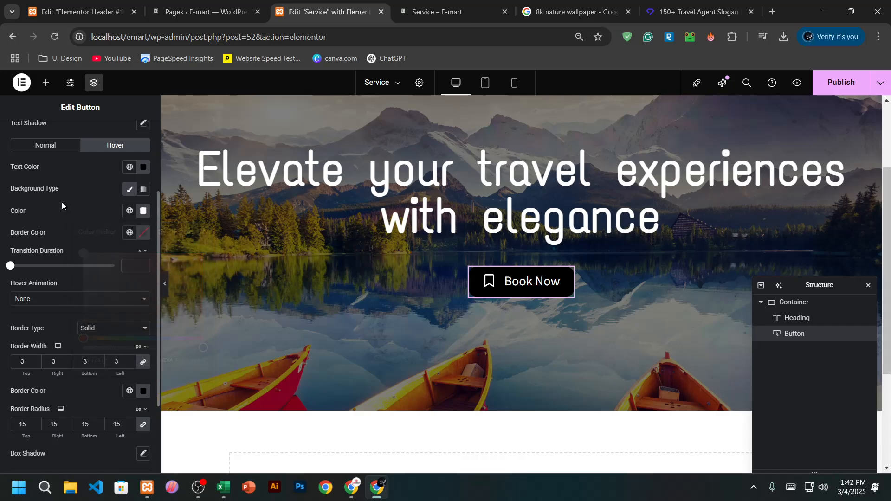
{"action": "left_click", "coordinate": [143, 233]}
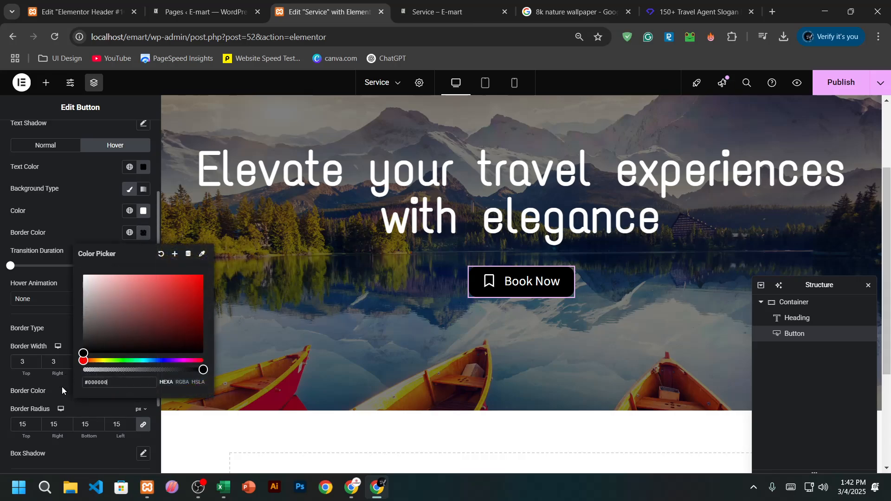
{"action": "left_click", "coordinate": [71, 227]}
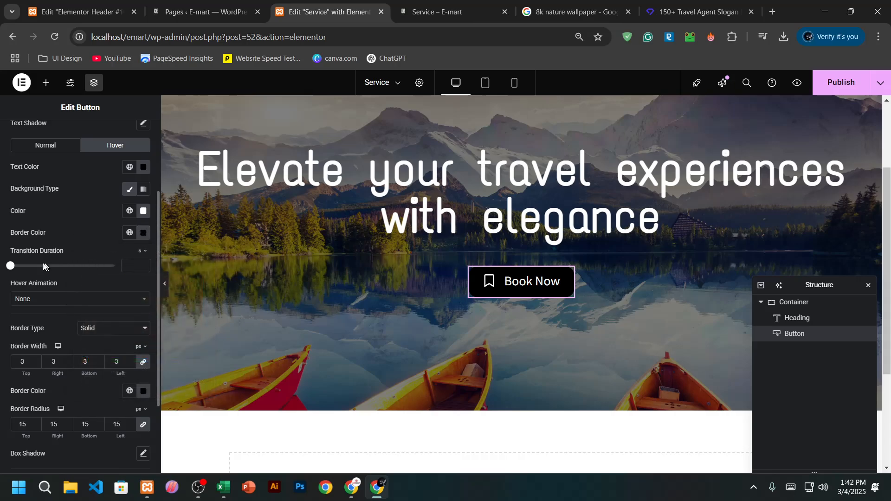
Give the button's hover state a 0.5 s transition duration and the Grow animation
{"action": "left_click", "coordinate": [146, 265]}
{"action": "left_click", "coordinate": [146, 265]}
{"action": "left_click", "coordinate": [146, 265]}
{"action": "left_click", "coordinate": [146, 265]}
{"action": "left_click", "coordinate": [146, 266]}
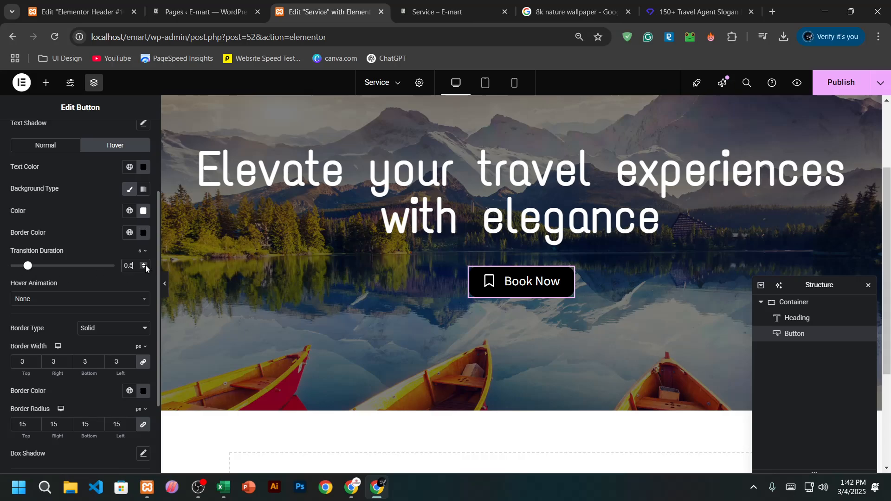
{"action": "left_click", "coordinate": [50, 297]}
{"action": "left_click", "coordinate": [53, 338]}
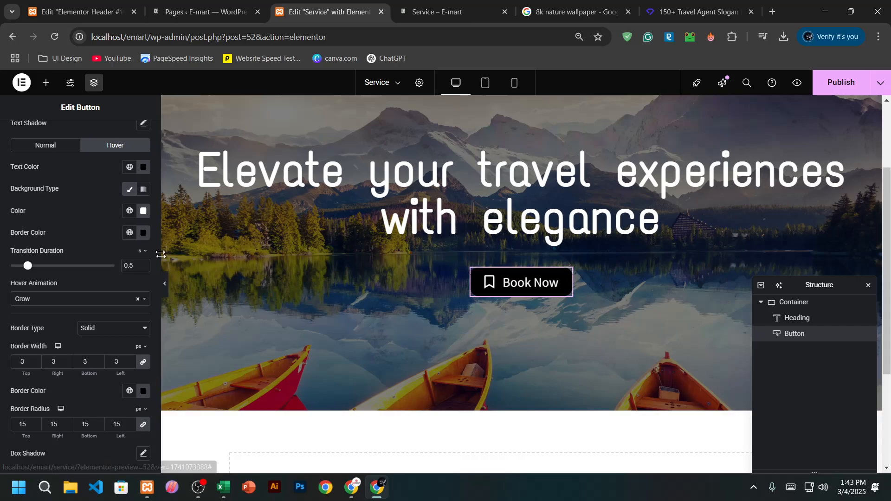
Make the Book Now button's hover border color fully transparent
{"action": "left_click", "coordinate": [144, 232]}
{"action": "left_click", "coordinate": [137, 384]}
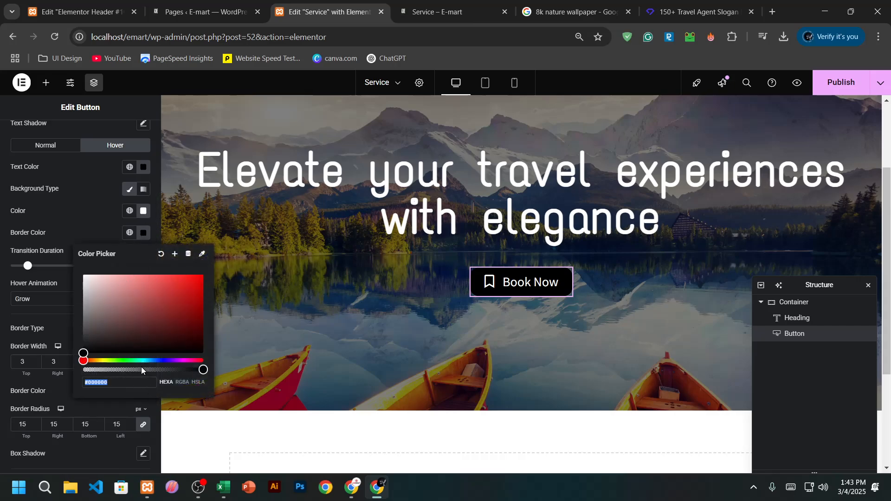
{"action": "left_click_drag", "start_coordinate": [141, 368], "coordinate": [83, 369]}
{"action": "left_click", "coordinate": [105, 221]}
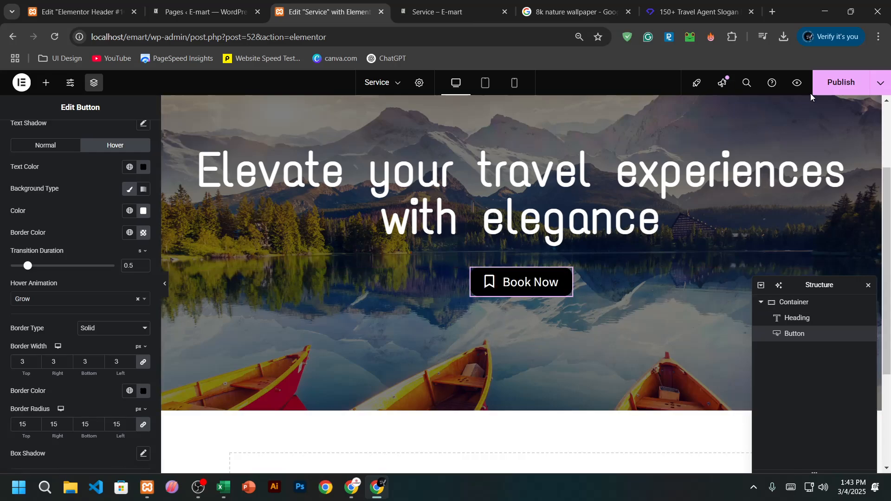
Publish the page and review the hero section on the live Service page
{"action": "left_click", "coordinate": [840, 87]}
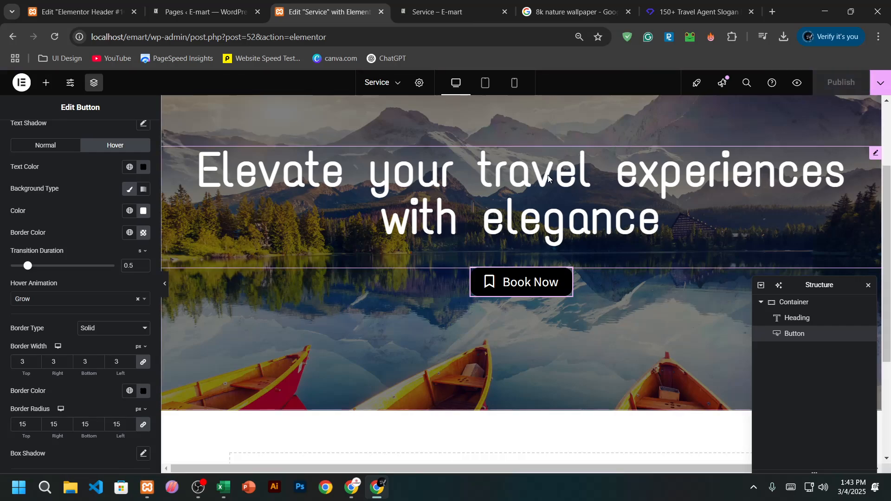
{"action": "left_click", "coordinate": [434, 14]}
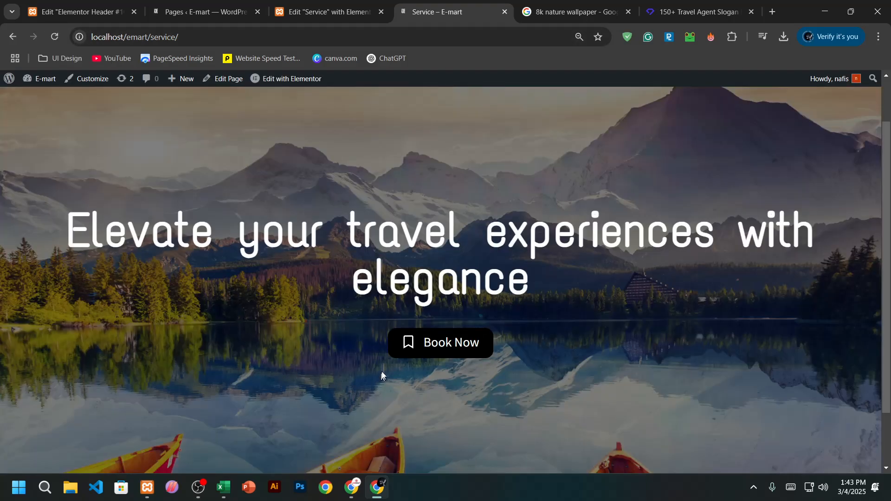
{"action": "scroll", "coordinate": [402, 416], "scroll_direction": "down", "scroll_amount": 2}
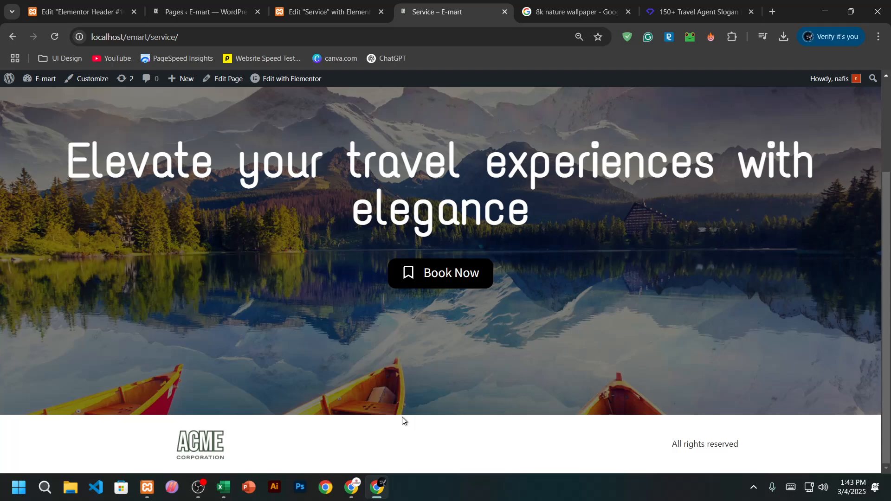
{"action": "scroll", "coordinate": [402, 416], "scroll_direction": "up", "scroll_amount": 3}
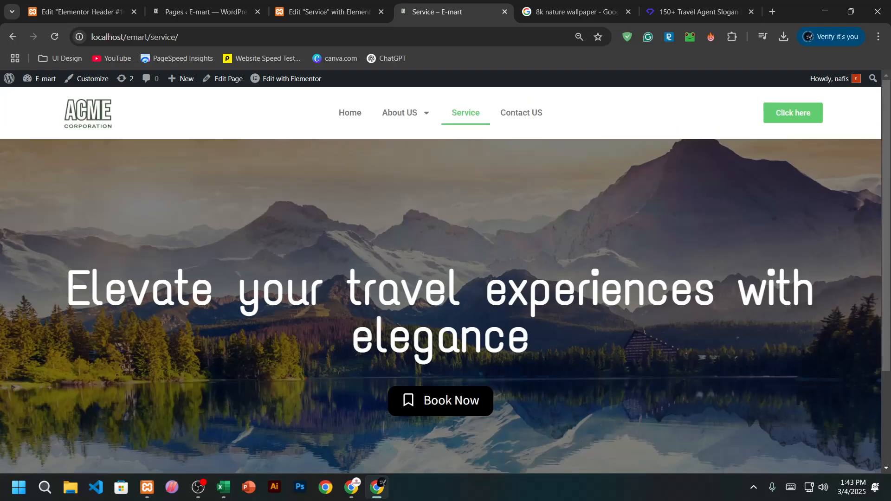
{"action": "scroll", "coordinate": [365, 336], "scroll_direction": "down", "scroll_amount": 1}
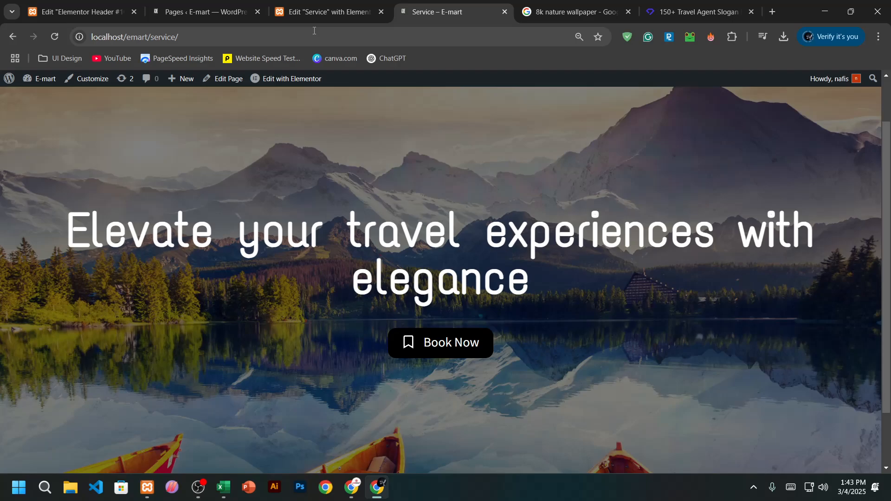
Back in the Elementor editor, save the hero container to the library as a template named Slider_1
{"action": "left_click", "coordinate": [323, 13]}
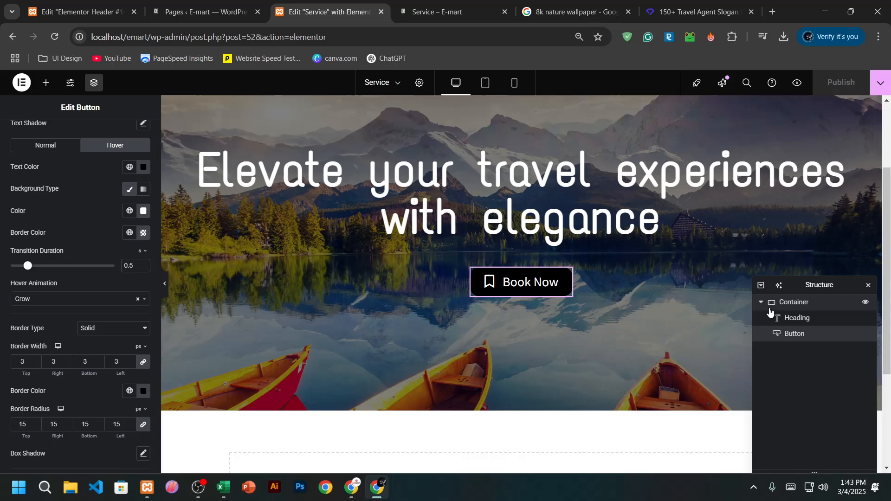
{"action": "left_click", "coordinate": [761, 303]}
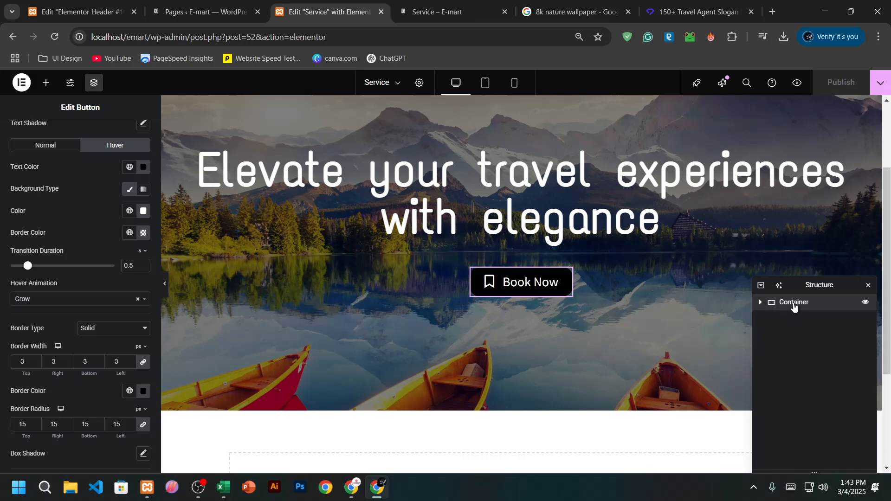
{"action": "right_click", "coordinate": [794, 307]}
{"action": "left_click", "coordinate": [802, 405]}
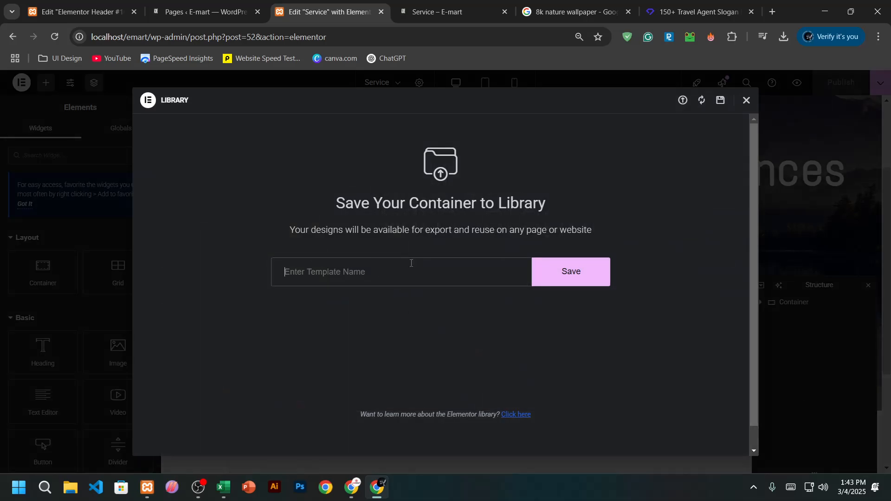
{"action": "type", "text": "Slider_1"}
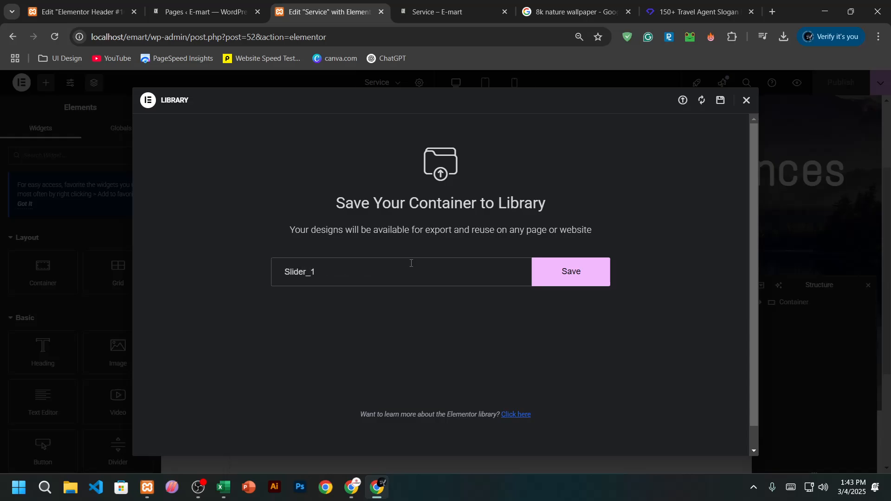
{"action": "left_click", "coordinate": [565, 280]}
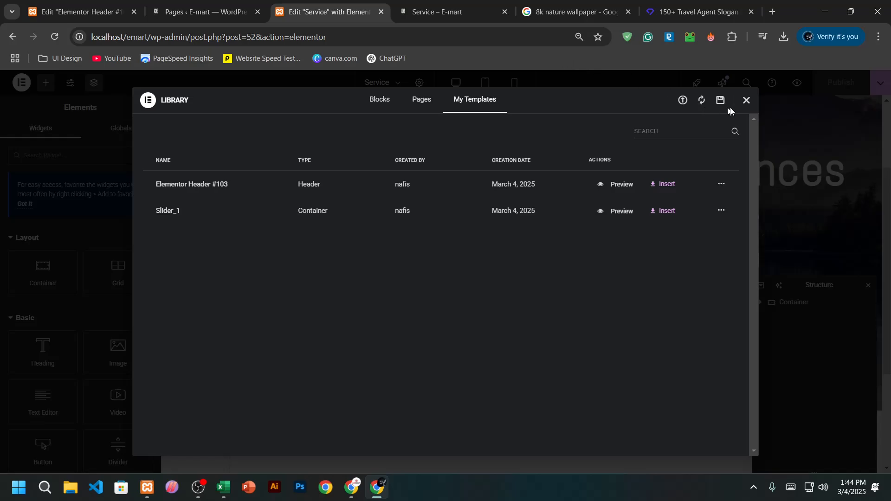
Browse the Google nature wallpaper results and save the Wallpaper Cave sunset lake image to CONTENT (E:) as images.jpg
{"action": "left_click", "coordinate": [564, 12]}
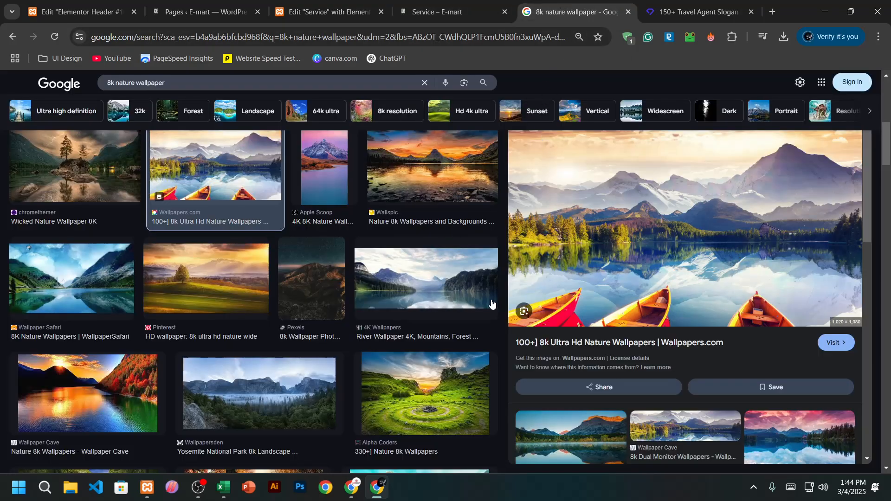
{"action": "scroll", "coordinate": [629, 295], "scroll_direction": "down", "scroll_amount": 3}
{"action": "left_click", "coordinate": [608, 293]}
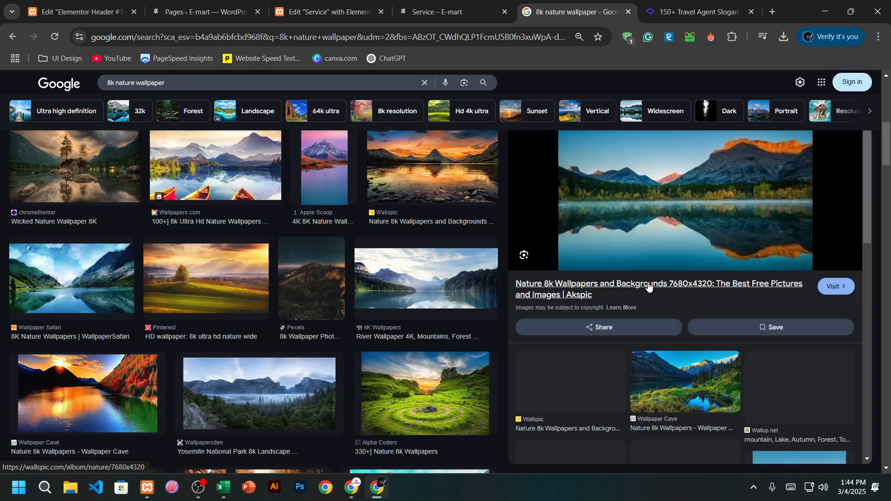
{"action": "scroll", "coordinate": [645, 297], "scroll_direction": "down", "scroll_amount": 5}
{"action": "left_click", "coordinate": [562, 172]}
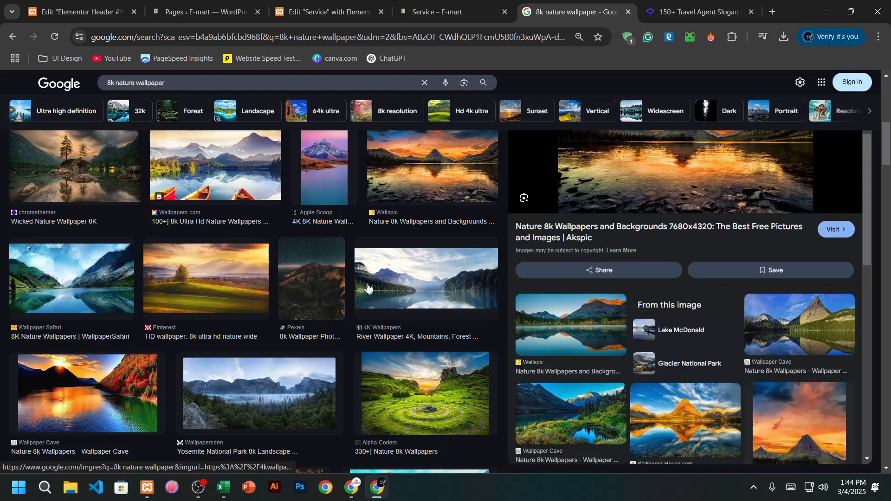
{"action": "scroll", "coordinate": [320, 306], "scroll_direction": "down", "scroll_amount": 3}
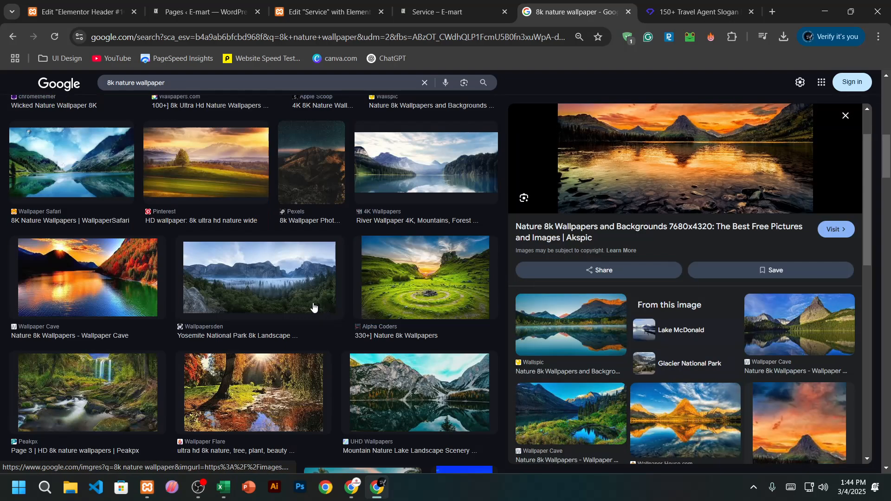
{"action": "left_click", "coordinate": [158, 302]}
{"action": "right_click", "coordinate": [659, 254]}
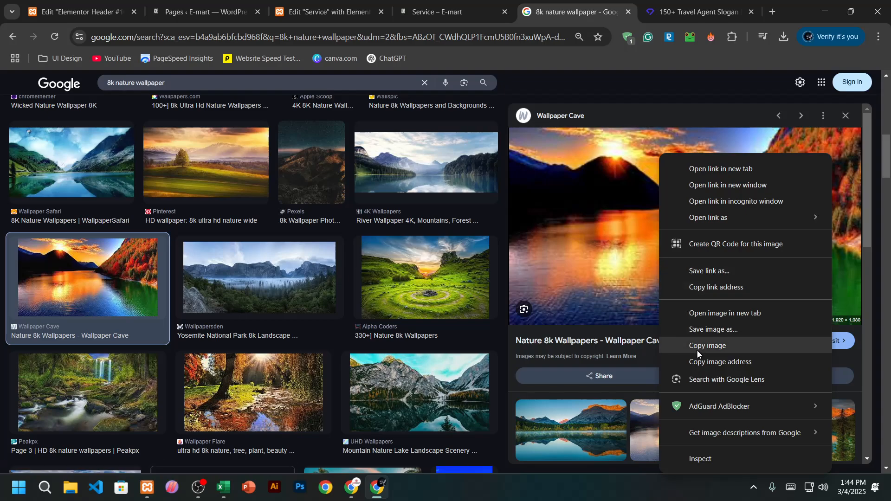
{"action": "left_click", "coordinate": [706, 329]}
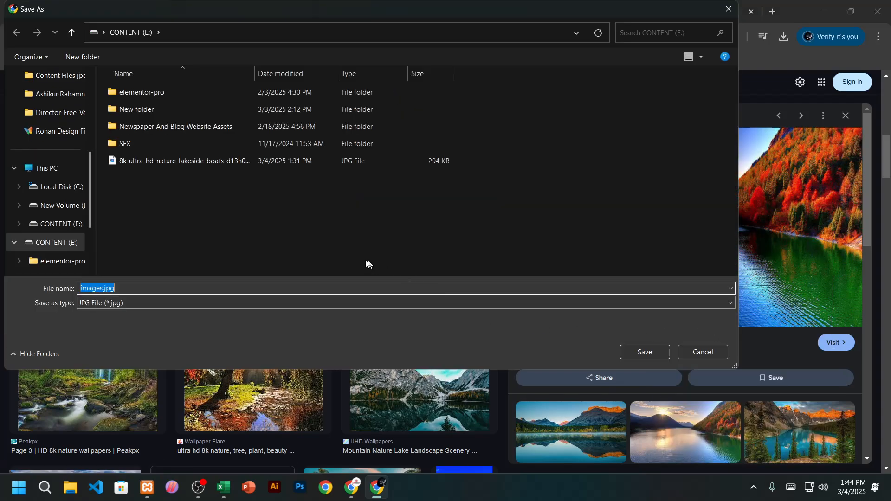
{"action": "left_click", "coordinate": [645, 352]}
Save the Wild Nature Wallpaper 8K image from chromethemer to CONTENT (E:) as wild-nature-chromebook-wallpaper.jpg
{"action": "scroll", "coordinate": [252, 348], "scroll_direction": "down", "scroll_amount": 5}
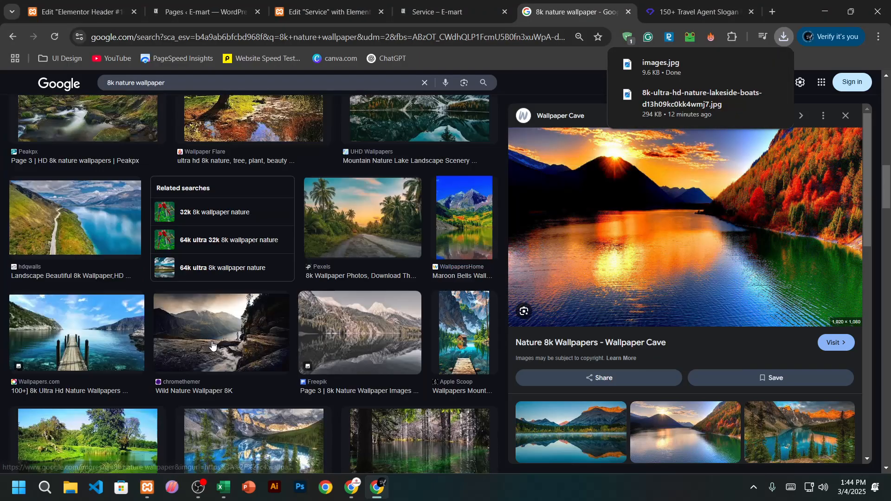
{"action": "left_click", "coordinate": [252, 348]}
{"action": "right_click", "coordinate": [642, 259]}
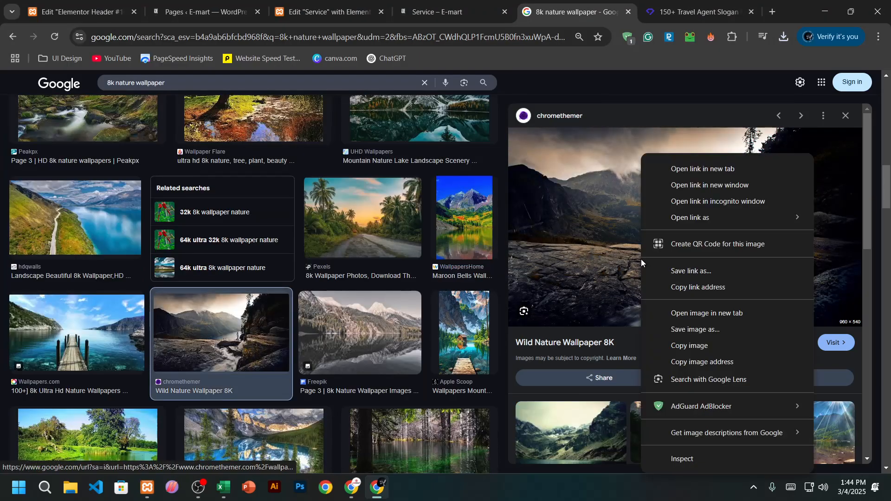
{"action": "left_click", "coordinate": [686, 348]}
{"action": "right_click", "coordinate": [640, 339]}
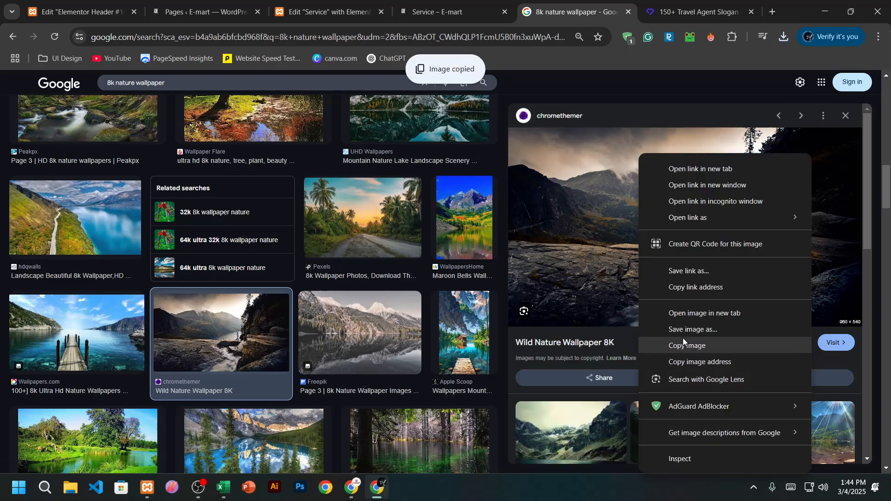
{"action": "left_click", "coordinate": [683, 331]}
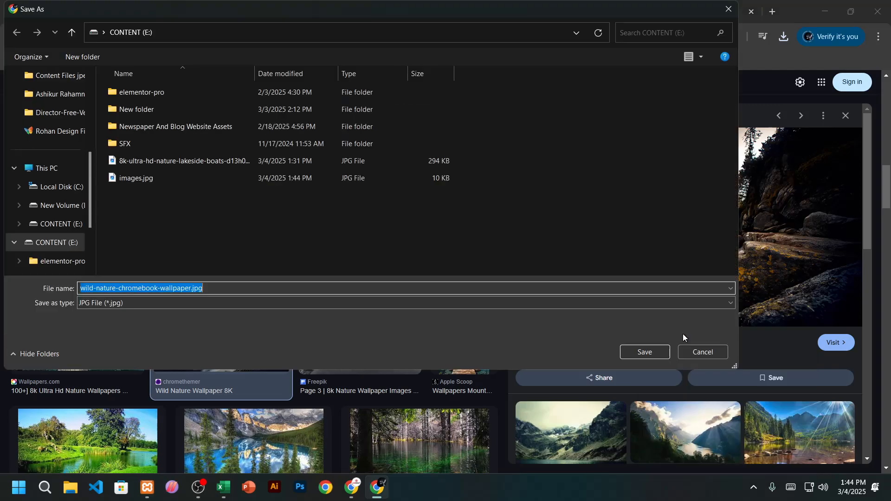
{"action": "left_click", "coordinate": [652, 356]}
Back in the Elementor editor, close the template library and open the media chooser for the hero container's background image
{"action": "left_click", "coordinate": [332, 4]}
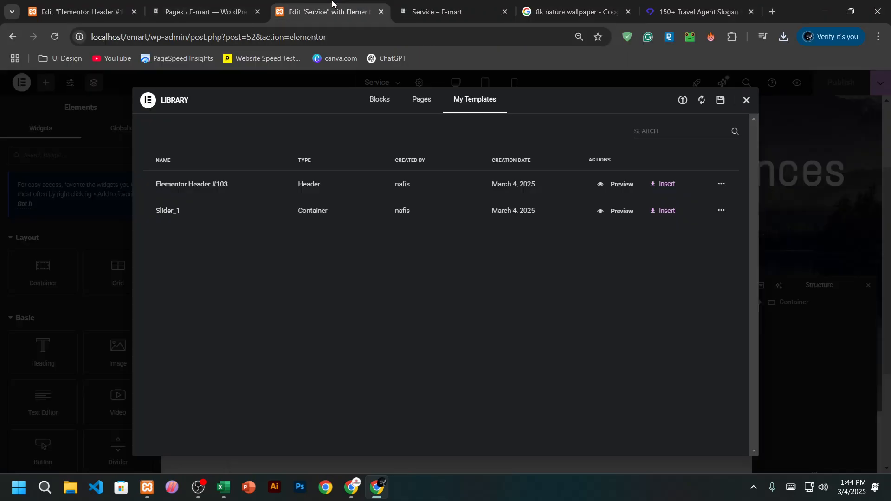
{"action": "key", "text": "ctrl+Tab"}
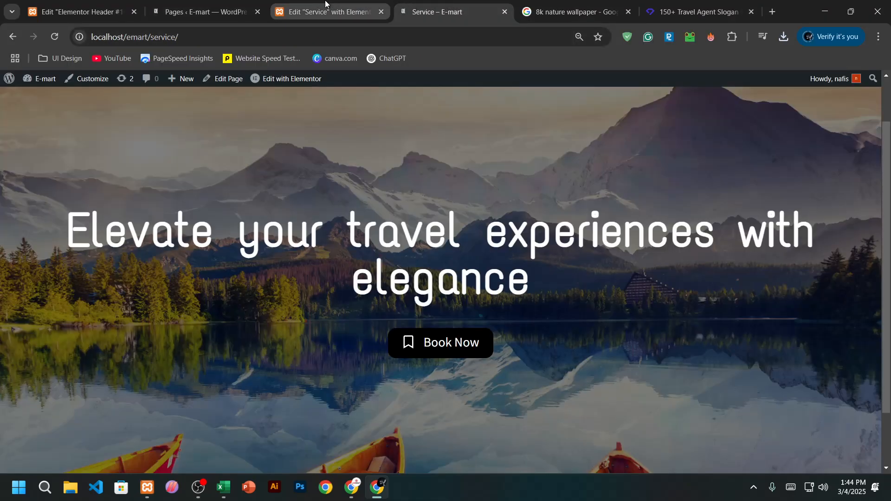
{"action": "left_click", "coordinate": [333, 8]}
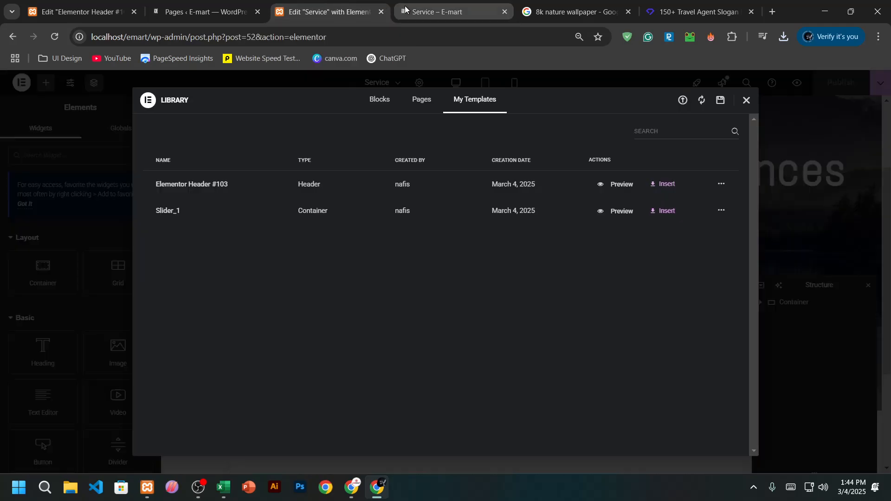
{"action": "left_click", "coordinate": [746, 100]}
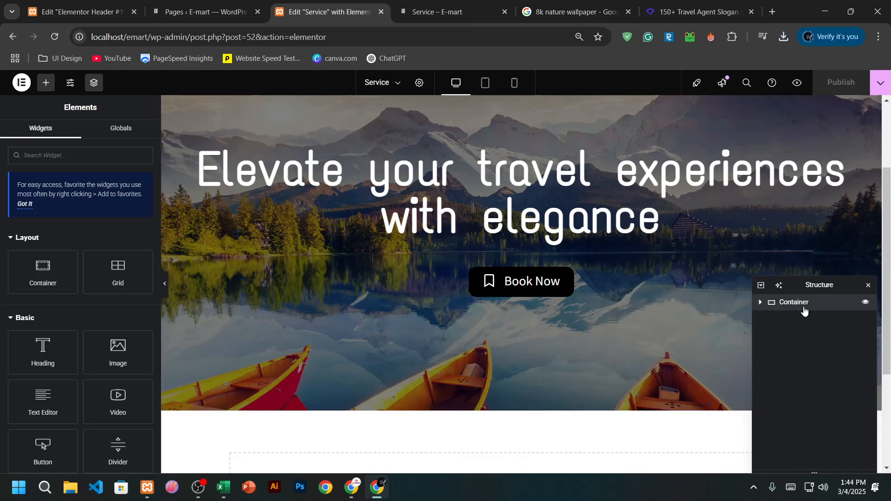
{"action": "left_click", "coordinate": [804, 304]}
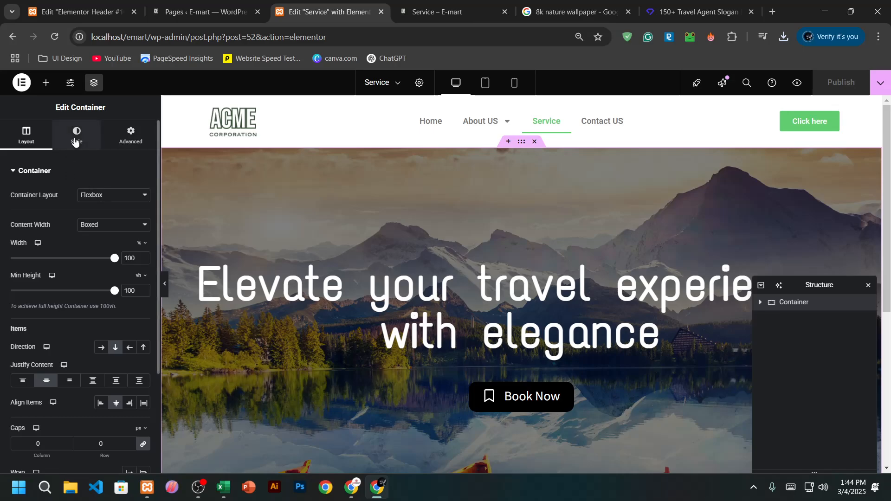
{"action": "left_click", "coordinate": [76, 136]}
{"action": "left_click", "coordinate": [77, 321]}
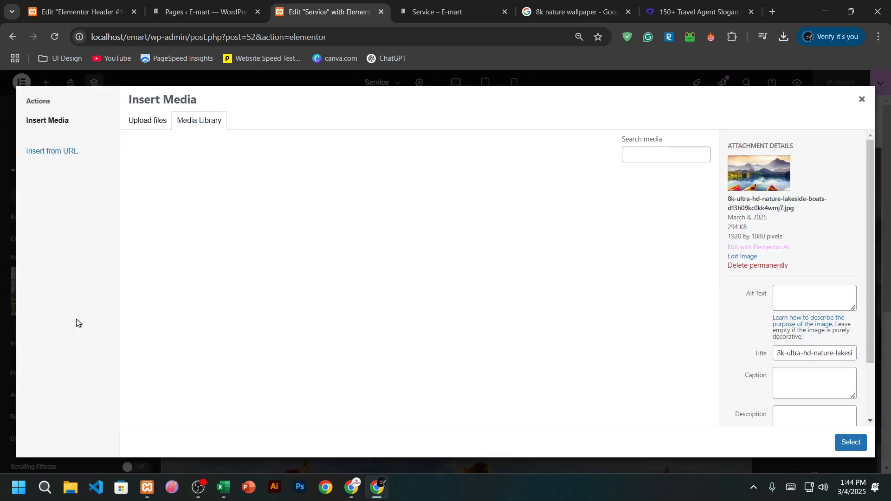
Upload wild-nature-chromebook-wallpaper.jpg from CONTENT (E:) and set it as the hero container's background image
{"action": "left_click", "coordinate": [167, 127]}
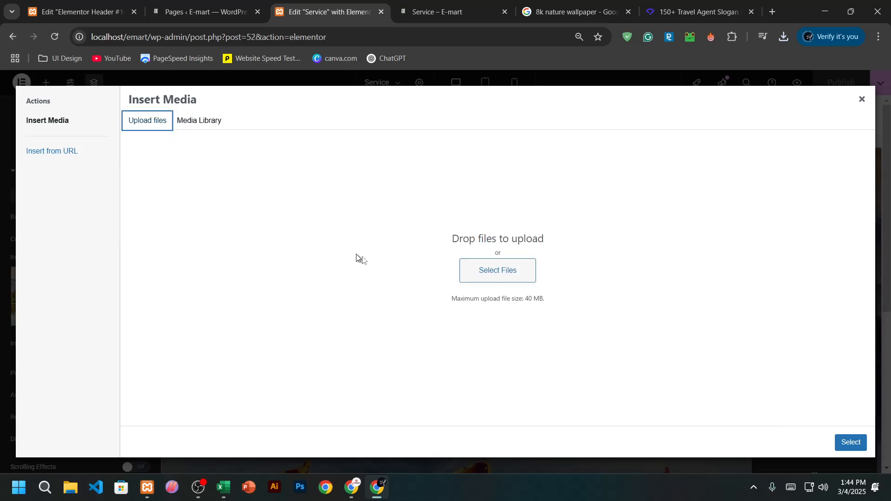
{"action": "left_click", "coordinate": [487, 275]}
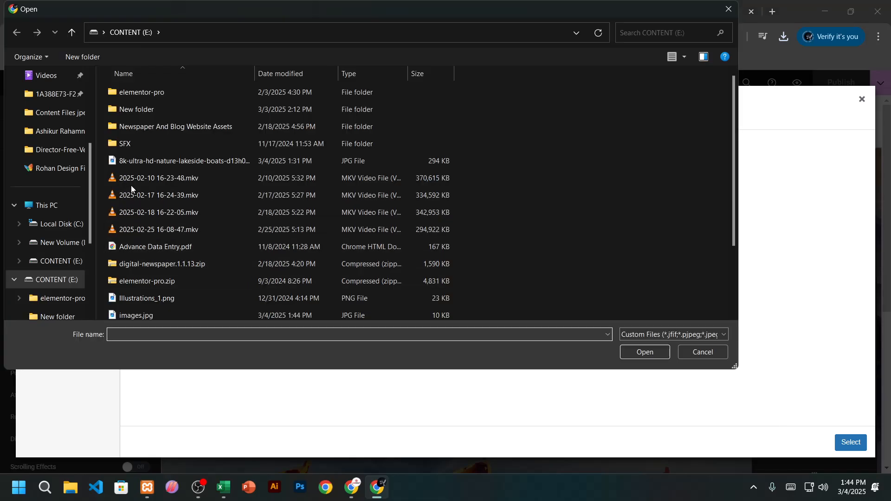
{"action": "scroll", "coordinate": [192, 248], "scroll_direction": "down", "scroll_amount": 1}
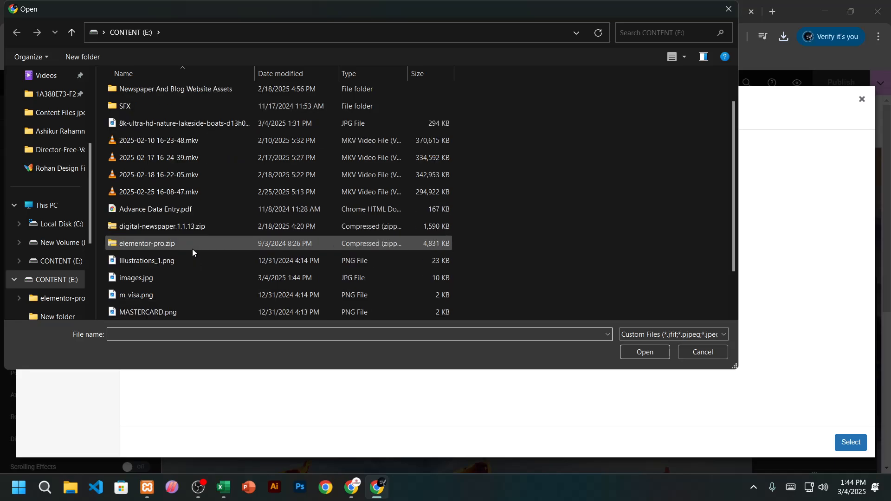
{"action": "scroll", "coordinate": [193, 248], "scroll_direction": "down", "scroll_amount": 1}
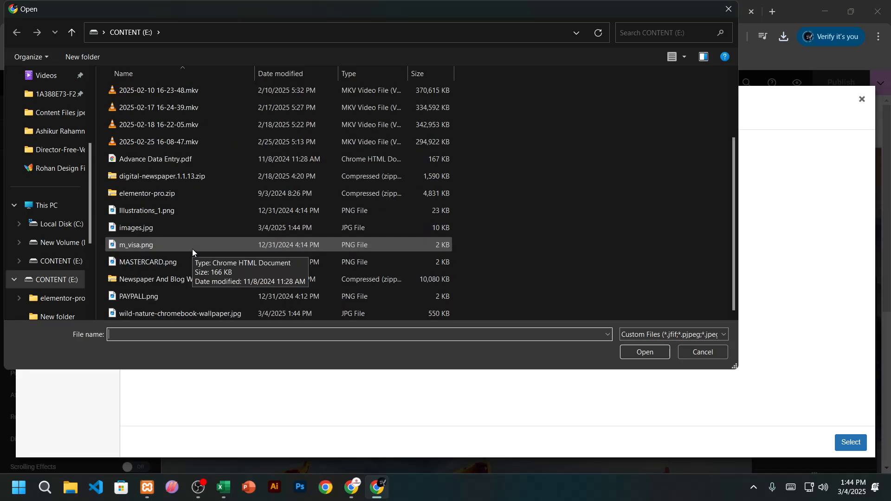
{"action": "left_click", "coordinate": [186, 311]}
{"action": "scroll", "coordinate": [197, 276], "scroll_direction": "up", "scroll_amount": 2}
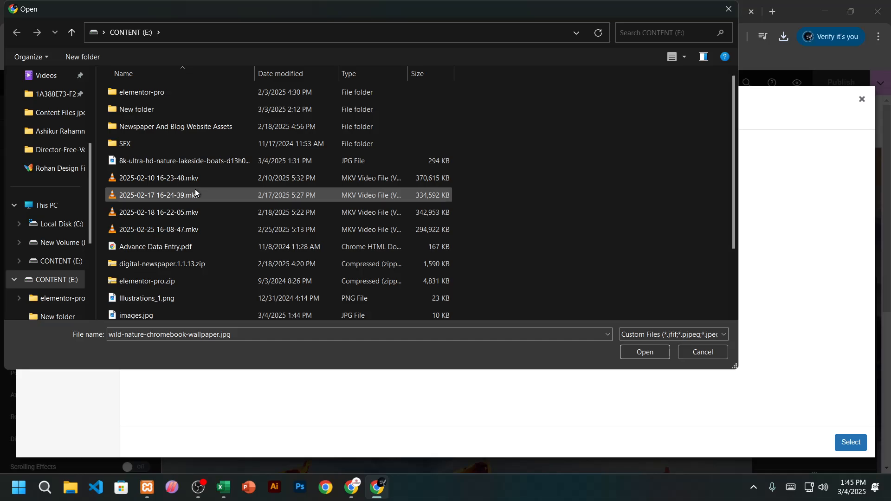
{"action": "scroll", "coordinate": [195, 191], "scroll_direction": "down", "scroll_amount": 2}
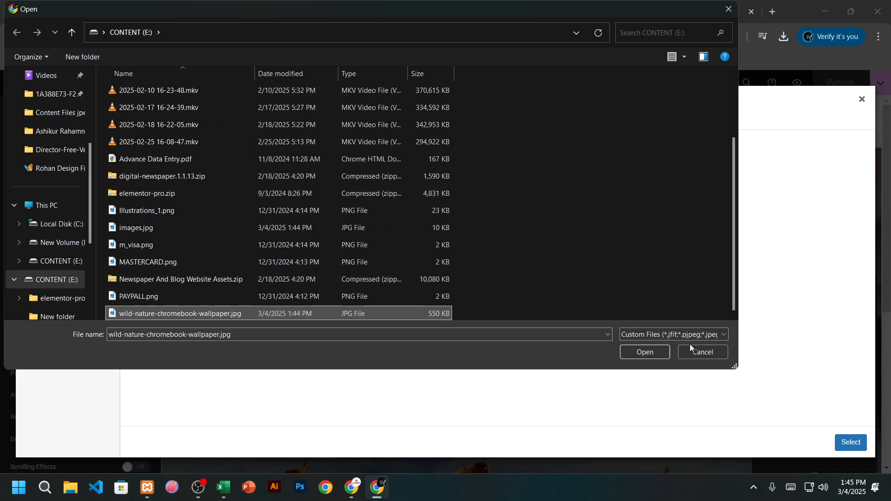
{"action": "left_click", "coordinate": [645, 353]}
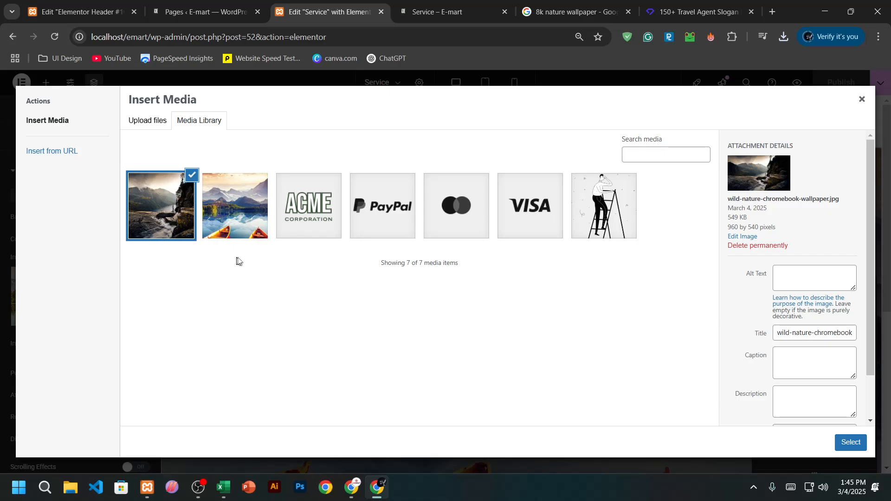
{"action": "left_click", "coordinate": [851, 442]}
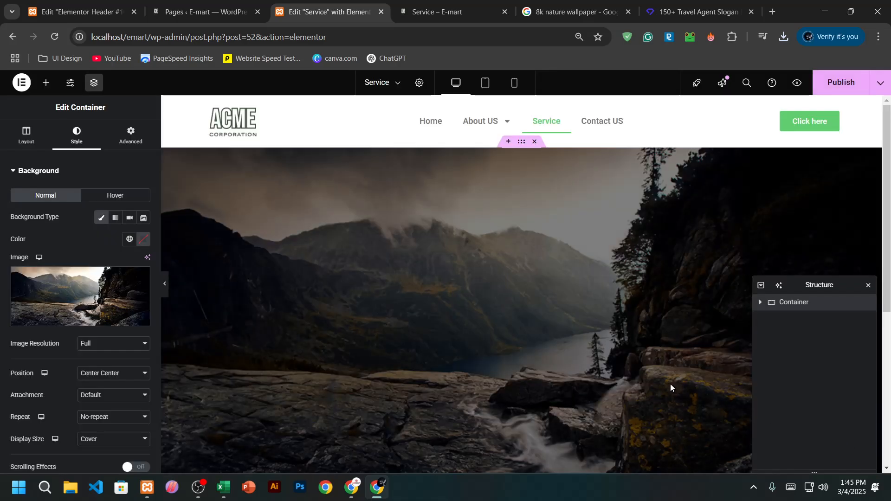
{"action": "scroll", "coordinate": [609, 294], "scroll_direction": "down", "scroll_amount": 3}
{"action": "scroll", "coordinate": [609, 294], "scroll_direction": "down", "scroll_amount": 3}
{"action": "scroll", "coordinate": [609, 294], "scroll_direction": "up", "scroll_amount": 3}
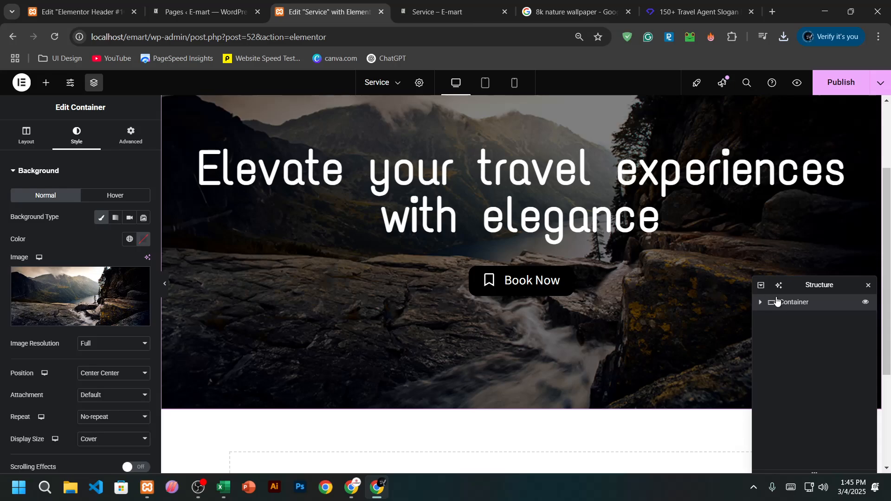
Save the hero container to the library as a template named Slider_2, closing the library when done
{"action": "right_click", "coordinate": [801, 302]}
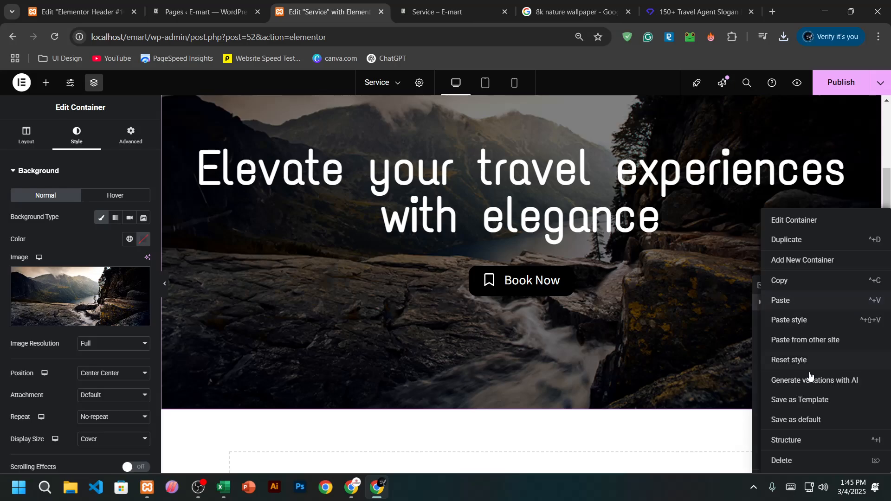
{"action": "left_click", "coordinate": [805, 402]}
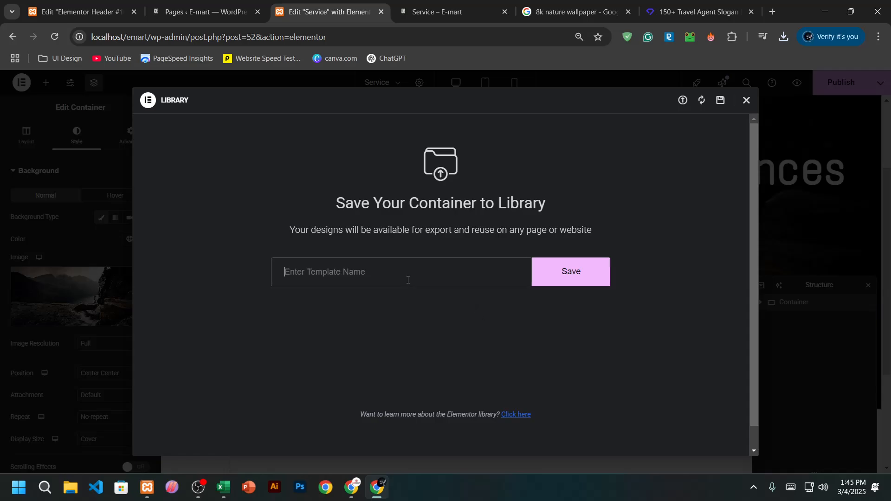
{"action": "type", "text": "Slider_2"}
{"action": "left_click", "coordinate": [579, 283]}
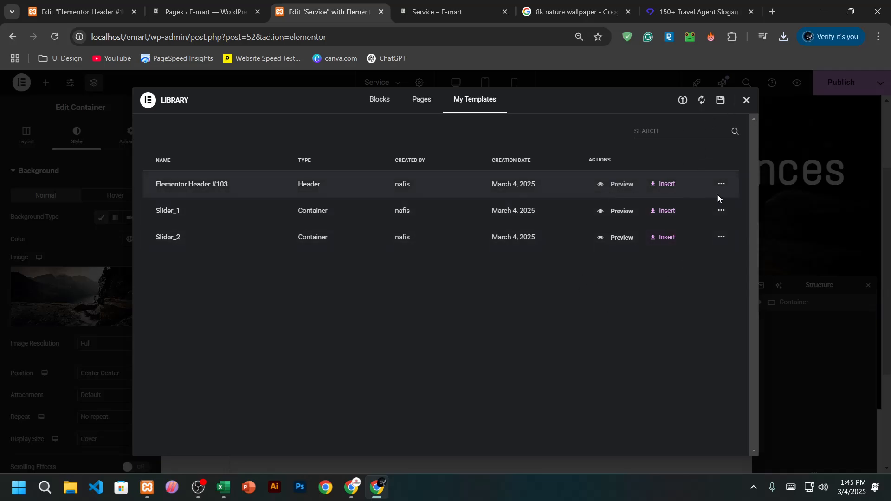
{"action": "left_click", "coordinate": [747, 100]}
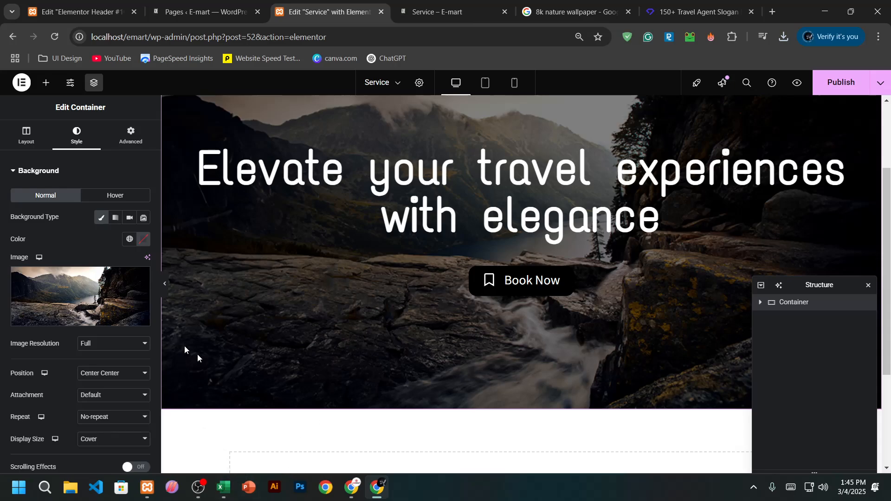
Open the media chooser for the hero container's background image, ready for uploading a file
{"action": "left_click", "coordinate": [109, 316]}
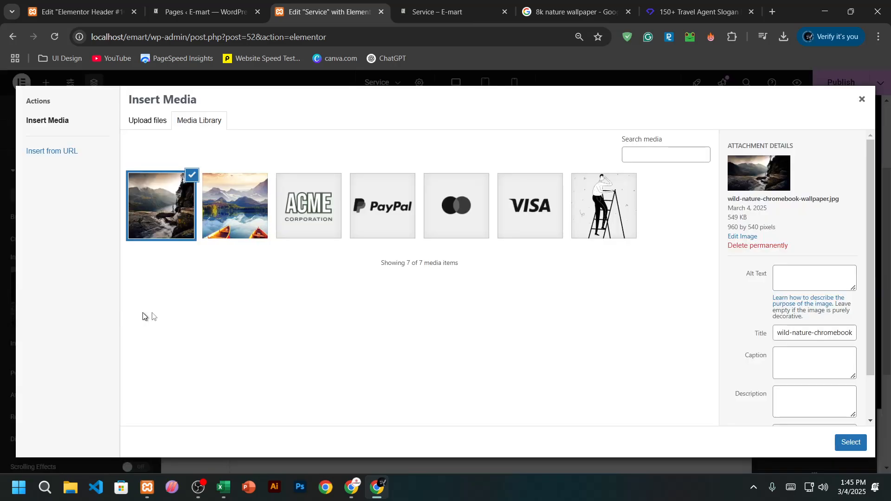
{"action": "left_click", "coordinate": [155, 122]}
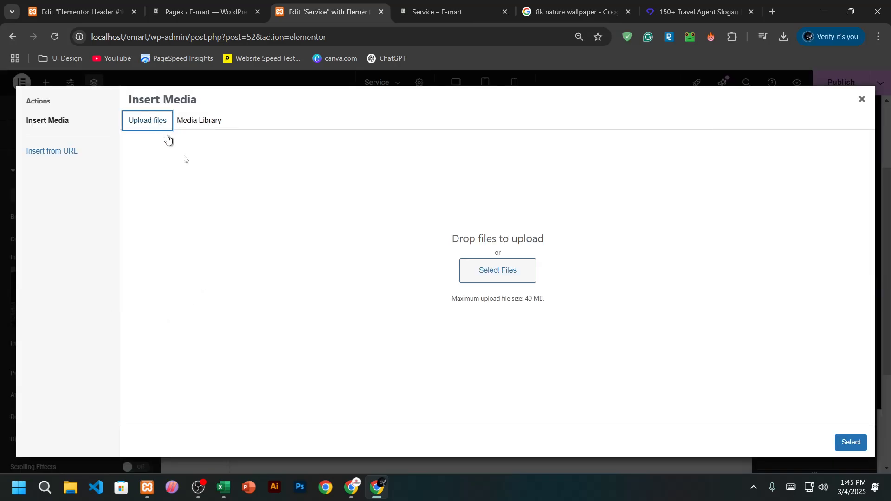
{"action": "left_click", "coordinate": [503, 268]}
{"action": "scroll", "coordinate": [244, 233], "scroll_direction": "down", "scroll_amount": 2}
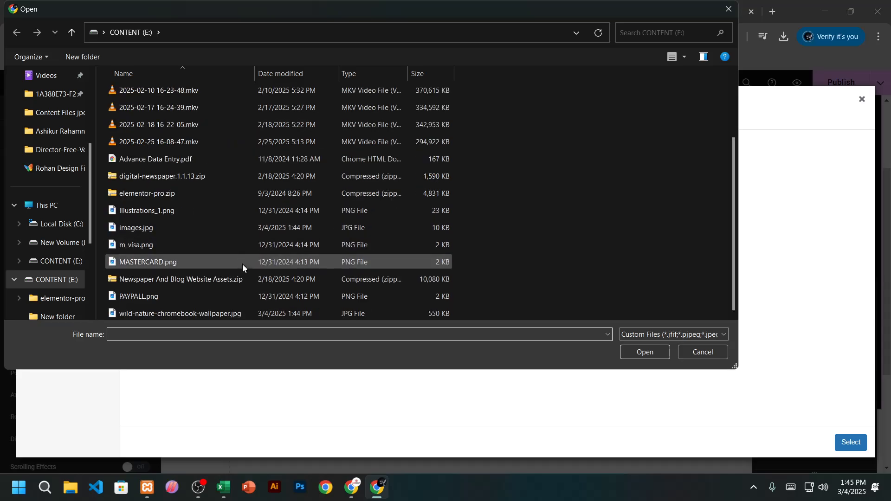
{"action": "left_click", "coordinate": [170, 237]}
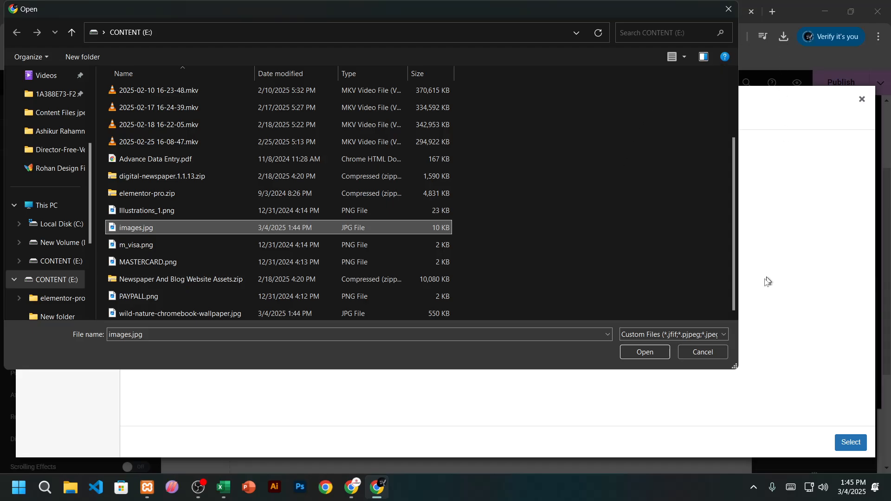
{"action": "left_click", "coordinate": [702, 353]}
{"action": "left_click", "coordinate": [783, 37]}
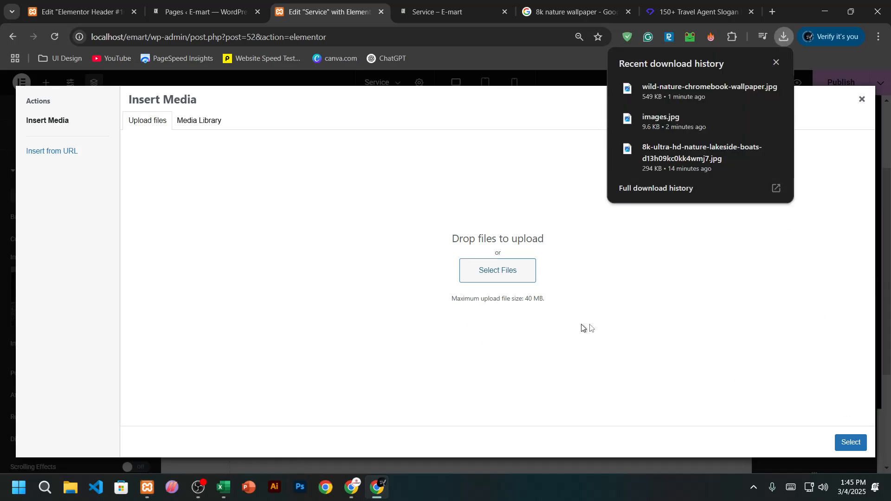
Upload images.jpg from CONTENT (E:) and set it as the hero container's background image
{"action": "left_click", "coordinate": [496, 270]}
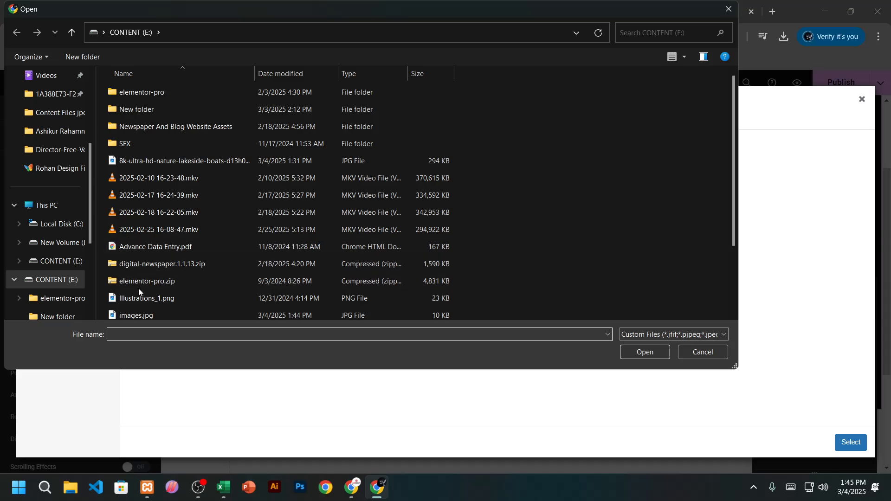
{"action": "left_click", "coordinate": [152, 314]}
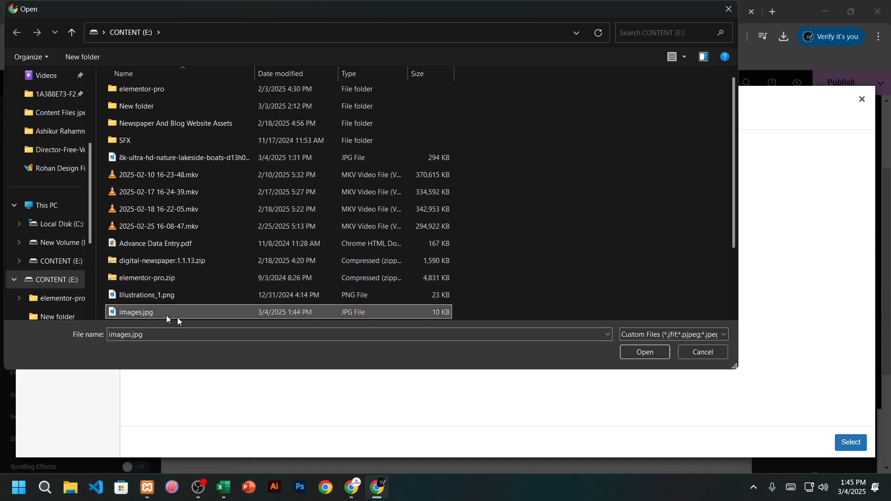
{"action": "left_click", "coordinate": [648, 352]}
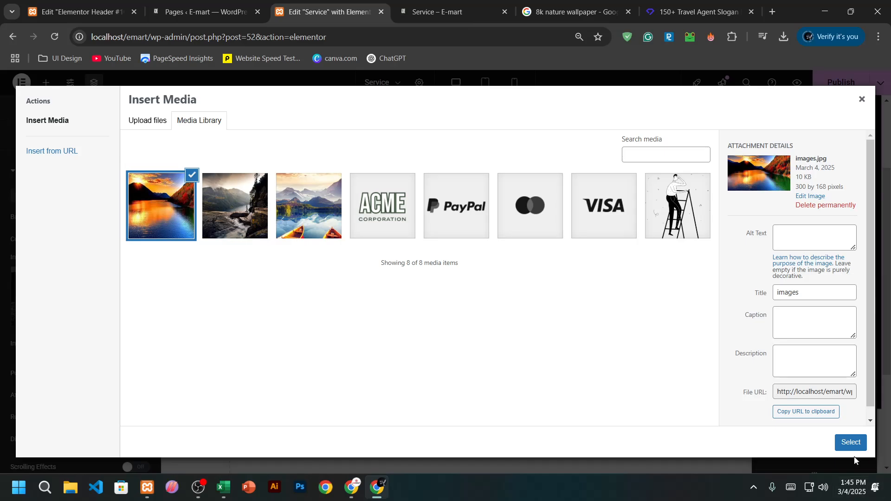
{"action": "left_click", "coordinate": [849, 448]}
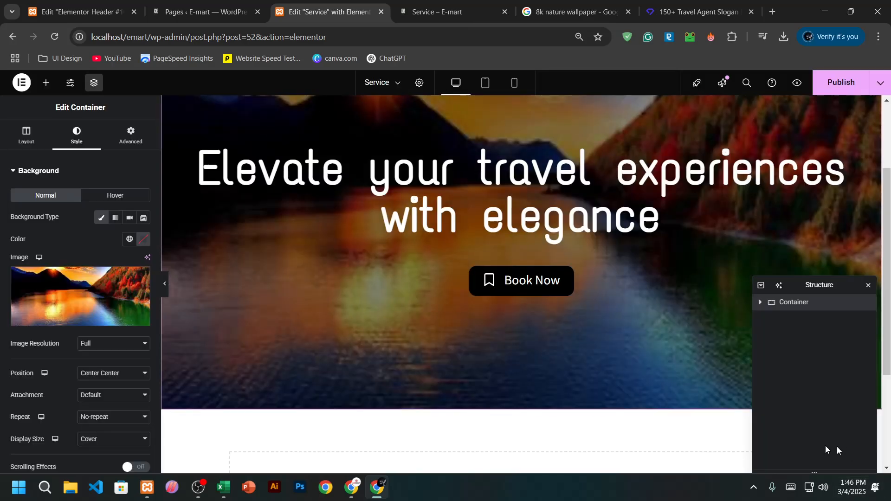
Save the hero container to the library as a template named Slider_3
{"action": "scroll", "coordinate": [441, 341], "scroll_direction": "down", "scroll_amount": 4}
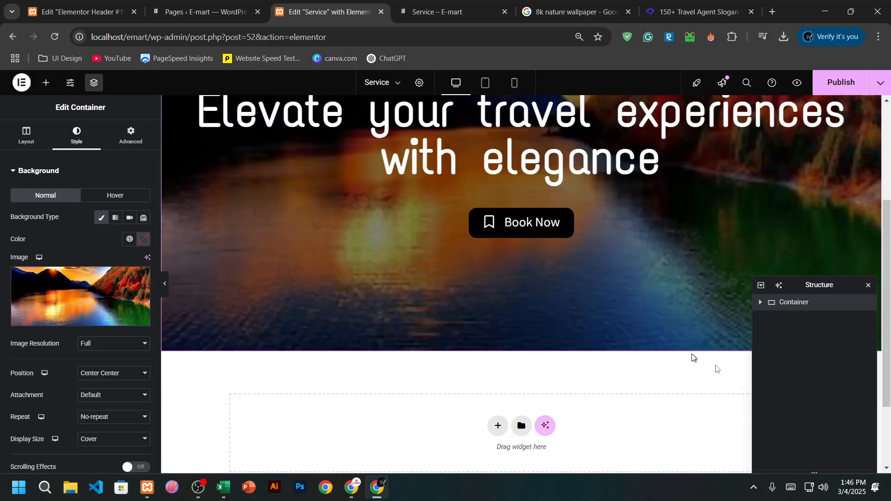
{"action": "right_click", "coordinate": [782, 303]}
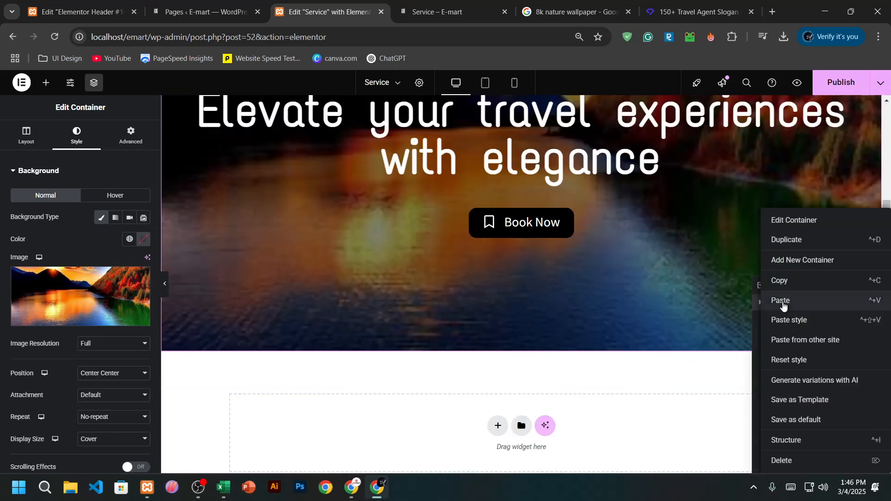
{"action": "left_click", "coordinate": [810, 407]}
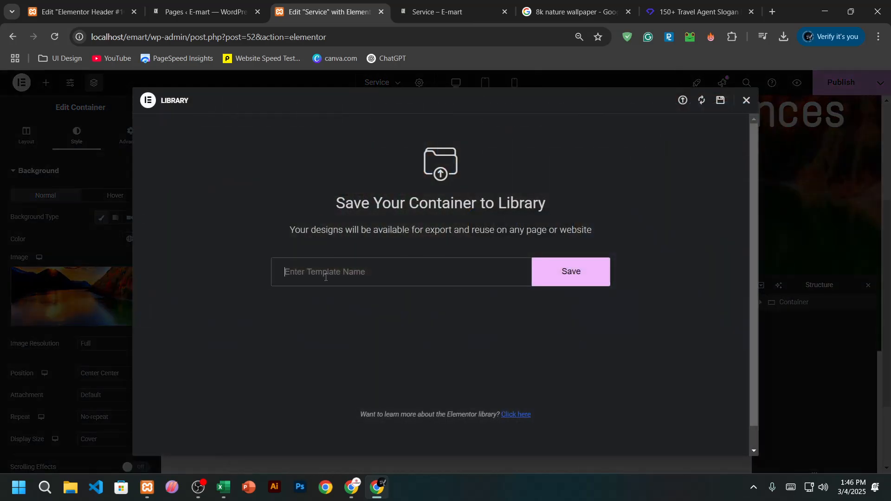
{"action": "type", "text": "Slider_3"}
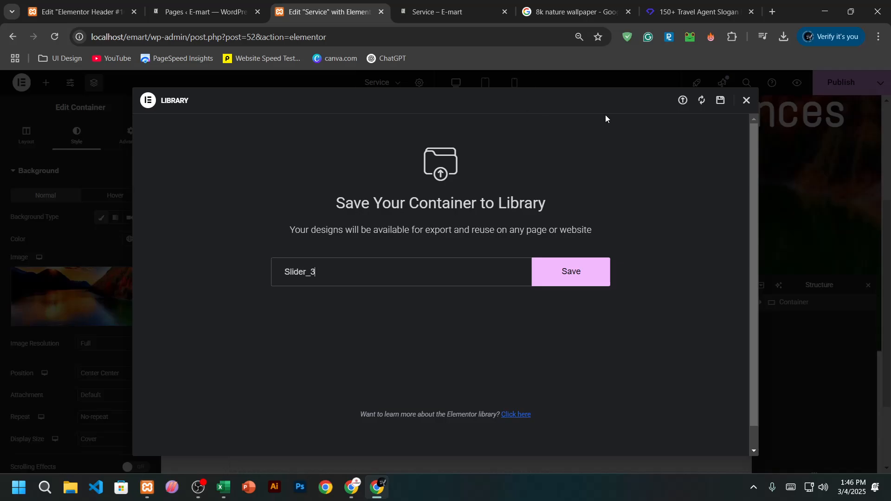
{"action": "left_click", "coordinate": [588, 272]}
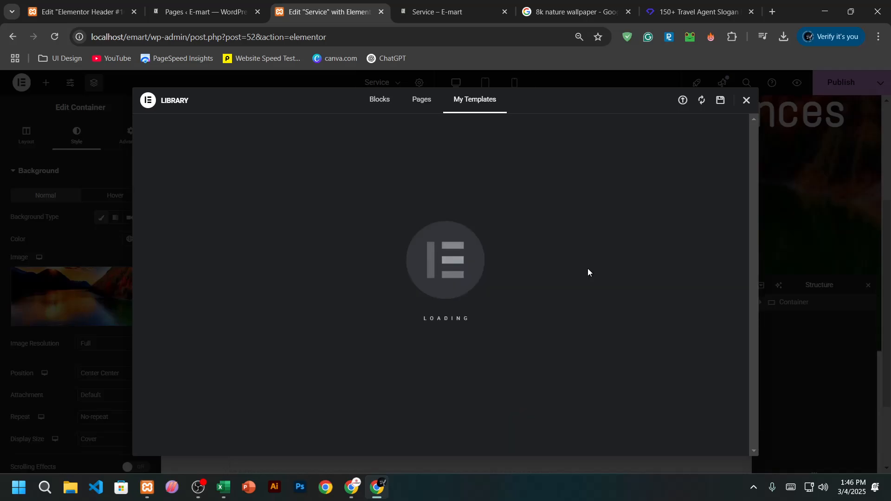
Close the browser pages with the 8k nature wallpaper search and the travel agent slogans
{"action": "left_click", "coordinate": [478, 7]}
{"action": "left_click", "coordinate": [572, 13]}
{"action": "left_click", "coordinate": [667, 4]}
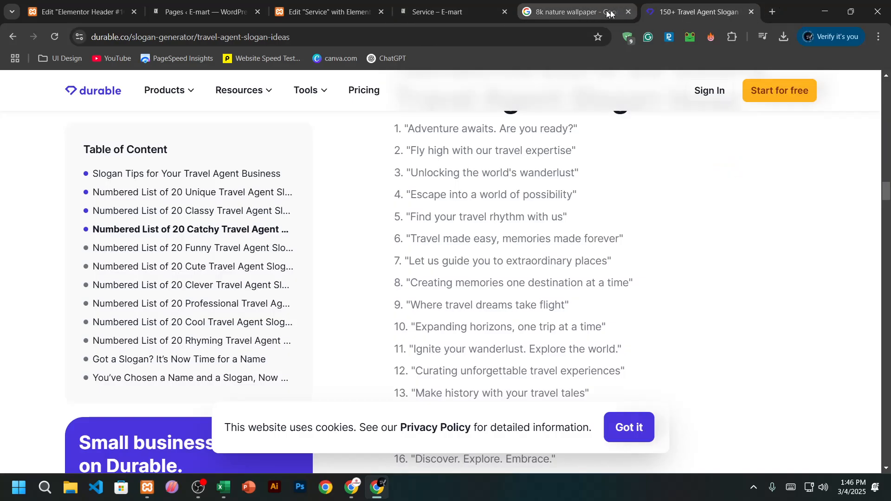
{"action": "left_click", "coordinate": [629, 11]}
{"action": "left_click", "coordinate": [629, 11]}
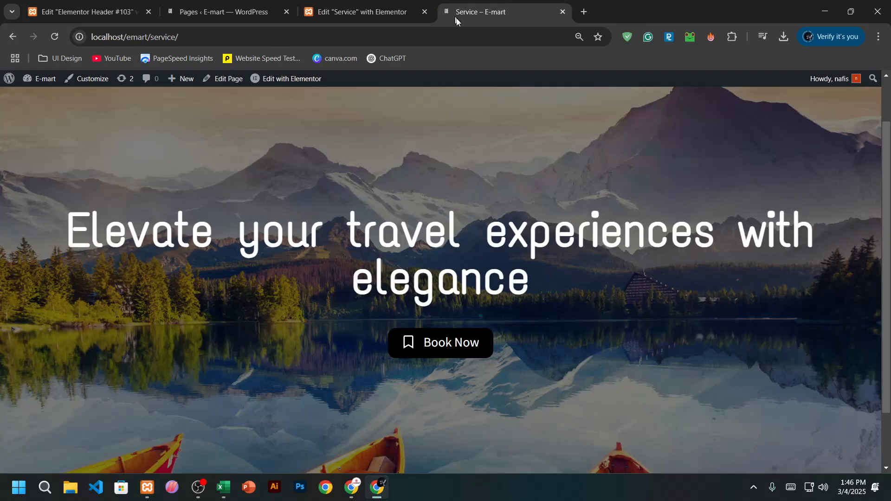
Search the WordPress plugin directory for "sina" and install and activate Sina Extension for Elementor
{"action": "left_click", "coordinate": [253, 11]}
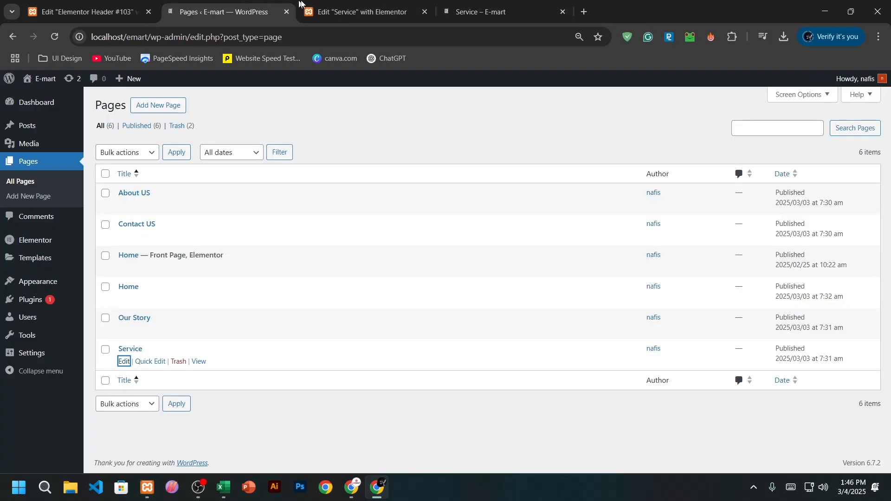
{"action": "mouse_move", "coordinate": [81, 319]}
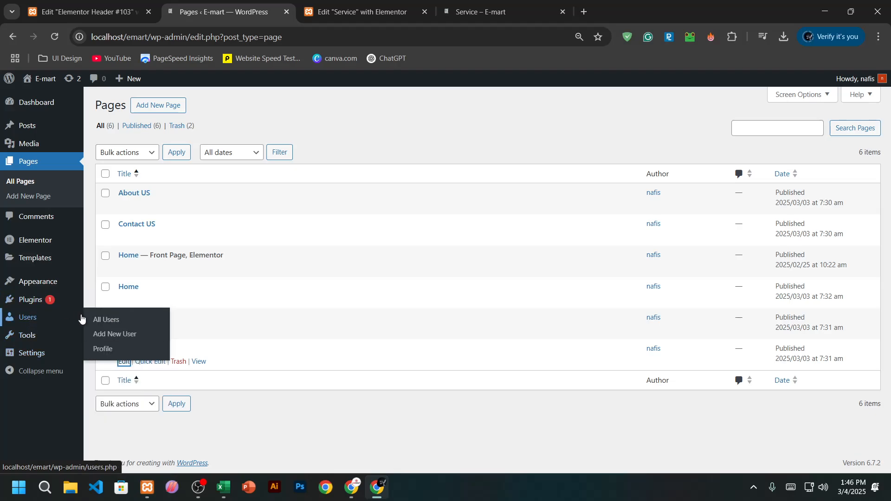
{"action": "mouse_move", "coordinate": [79, 300]}
{"action": "left_click", "coordinate": [141, 317]}
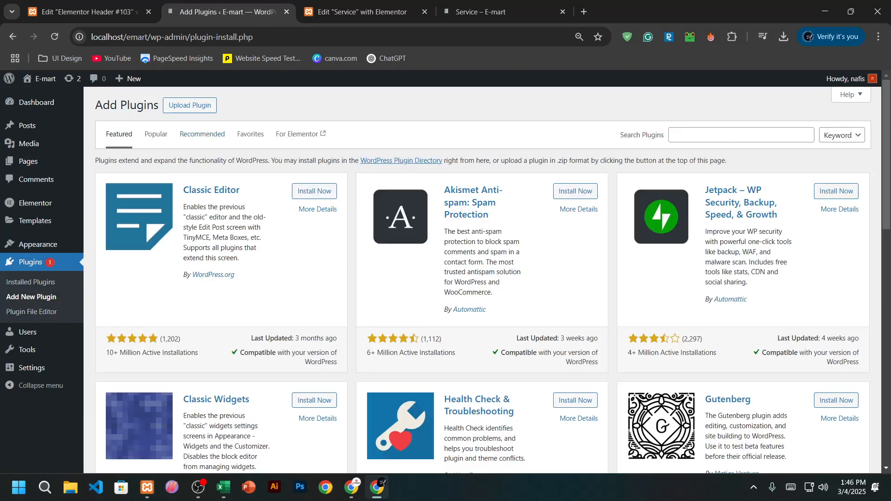
{"action": "left_click", "coordinate": [741, 135]}
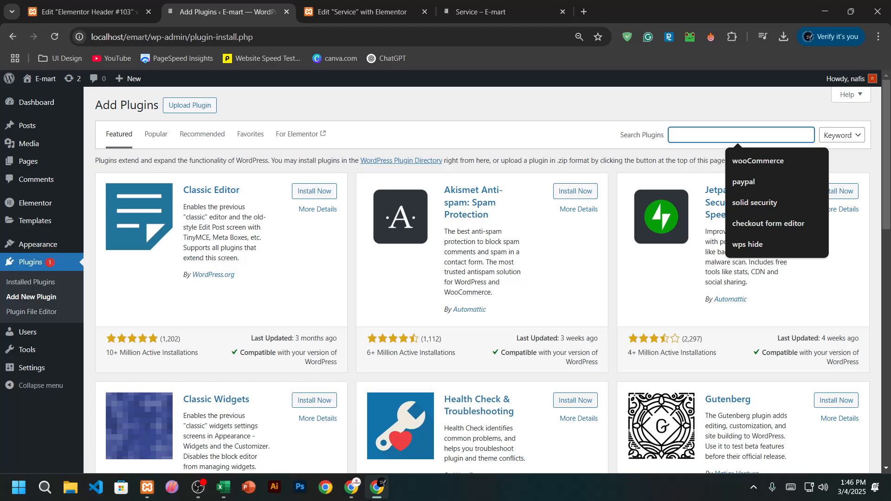
{"action": "type", "text": "sina"}
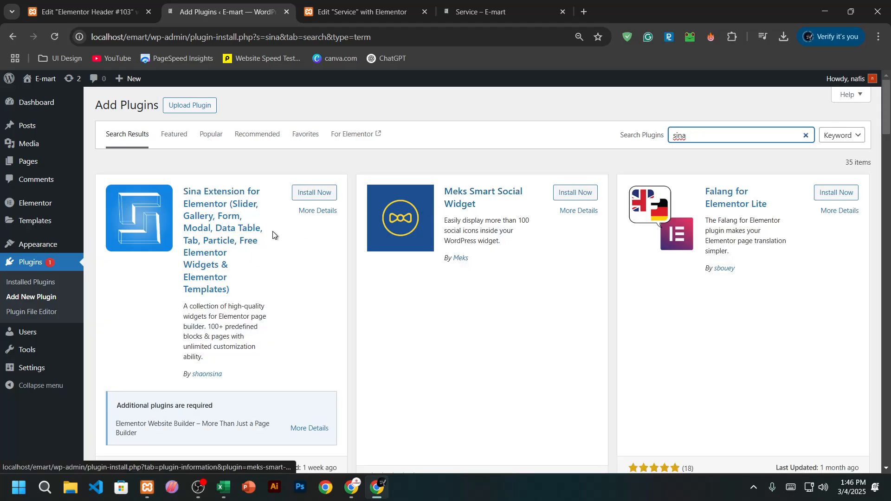
{"action": "left_click", "coordinate": [314, 198]}
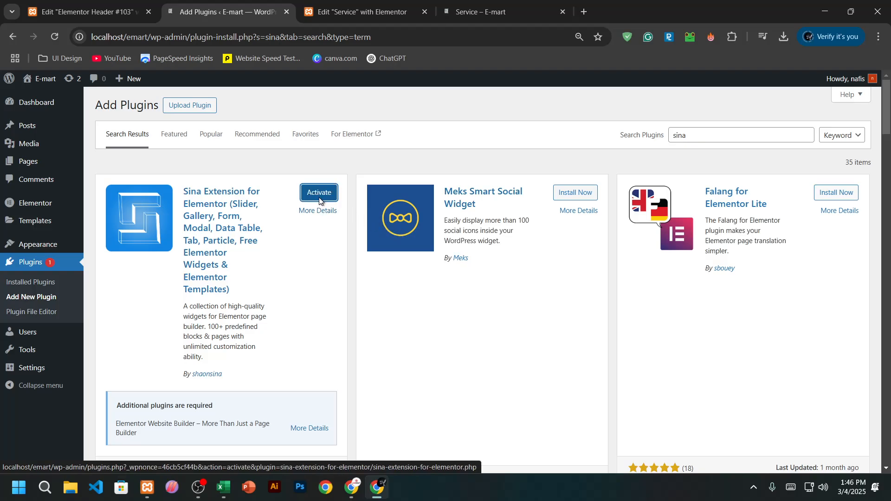
{"action": "left_click", "coordinate": [318, 198]}
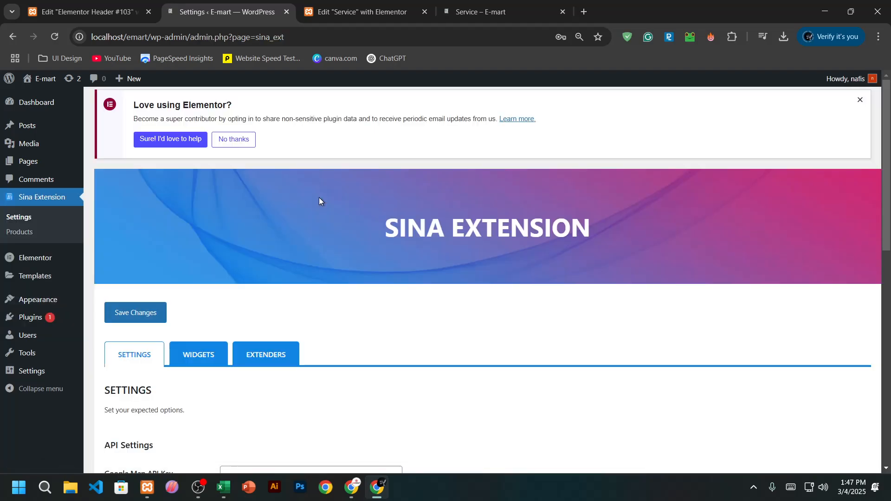
Back in the Elementor editor for the Service page, close the template library and delete the hero container
{"action": "left_click", "coordinate": [345, 7]}
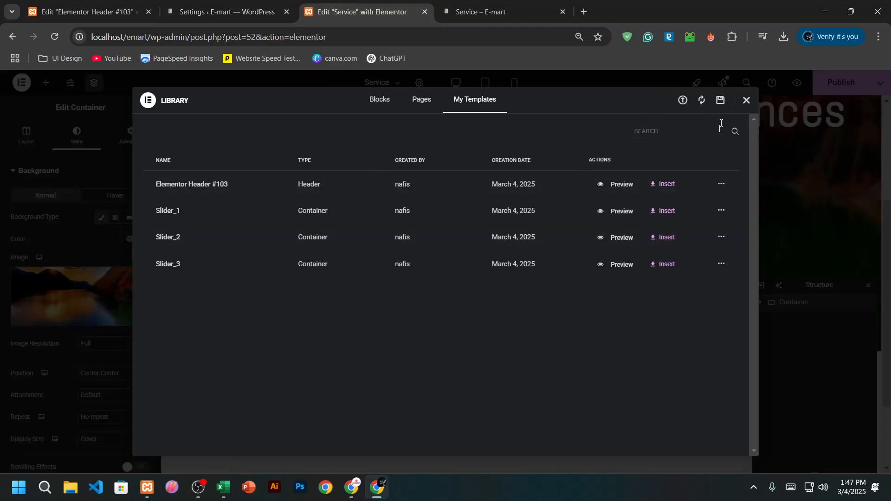
{"action": "left_click", "coordinate": [746, 100]}
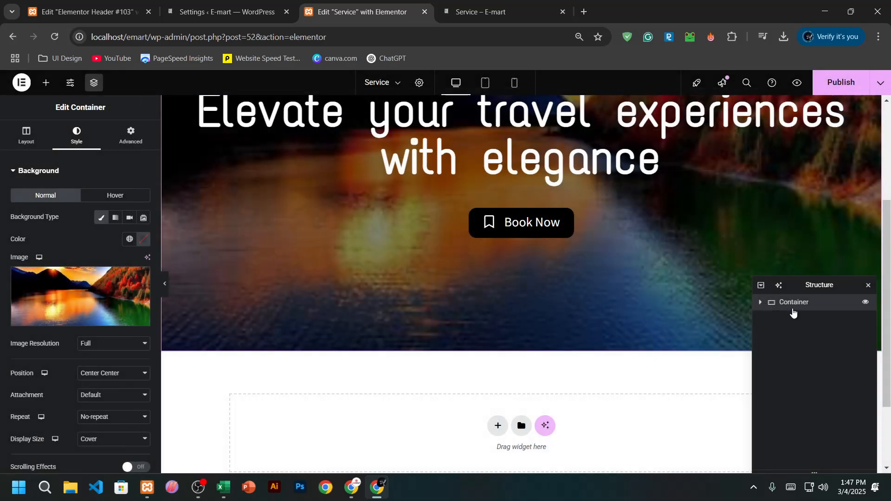
{"action": "right_click", "coordinate": [791, 307]}
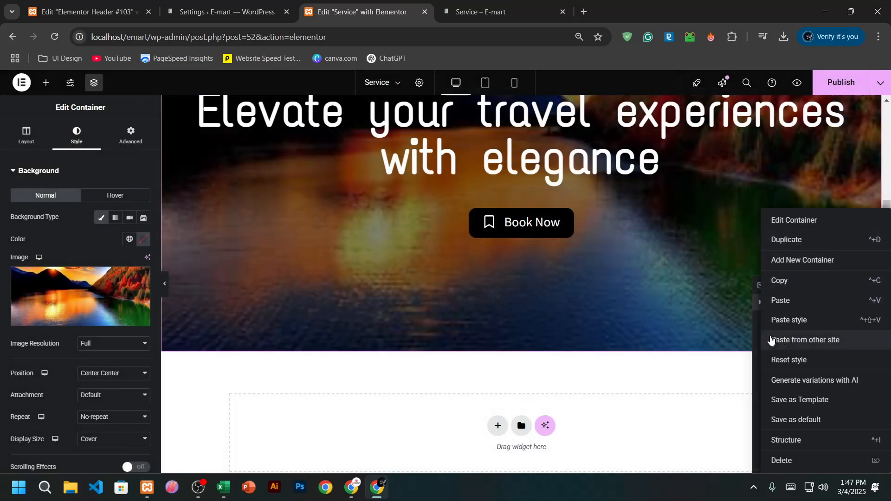
{"action": "left_click", "coordinate": [759, 335]}
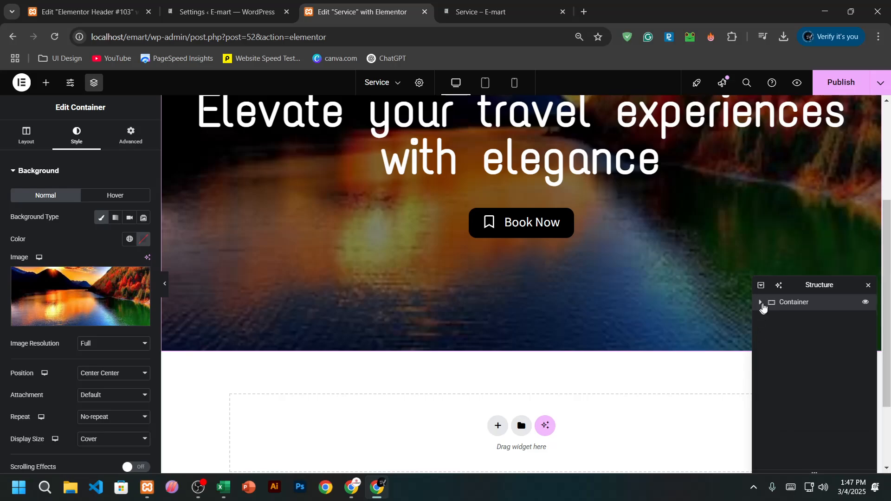
{"action": "left_click", "coordinate": [760, 302]}
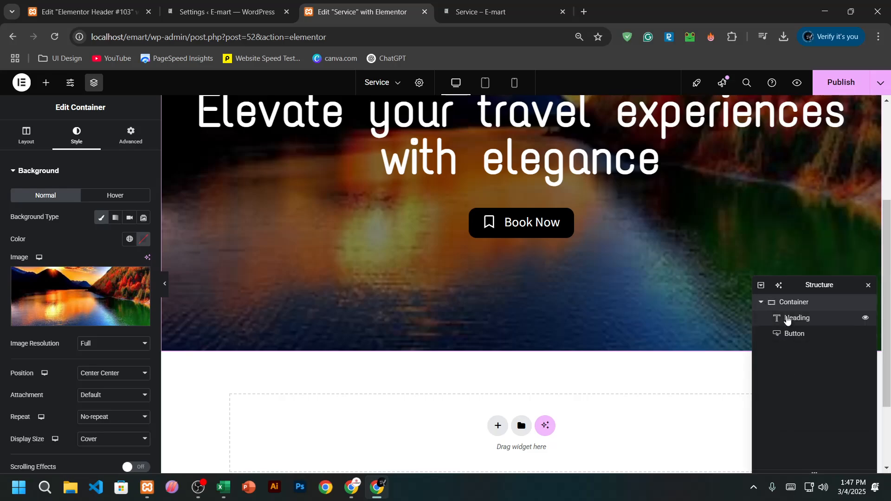
{"action": "right_click", "coordinate": [789, 321]}
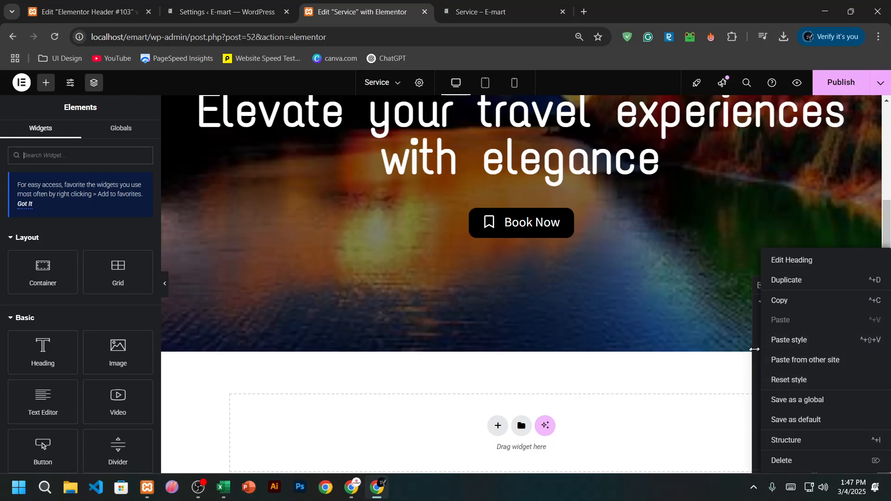
{"action": "left_click", "coordinate": [756, 353]}
{"action": "right_click", "coordinate": [775, 303]}
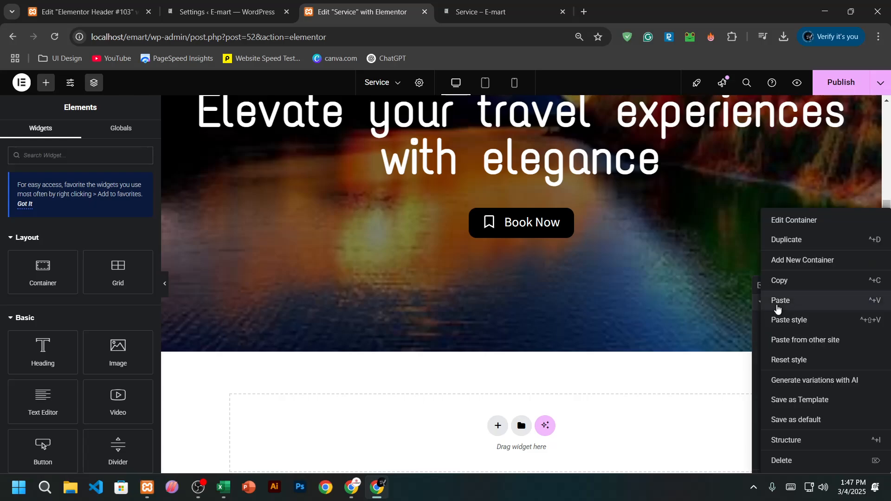
{"action": "left_click", "coordinate": [790, 461]}
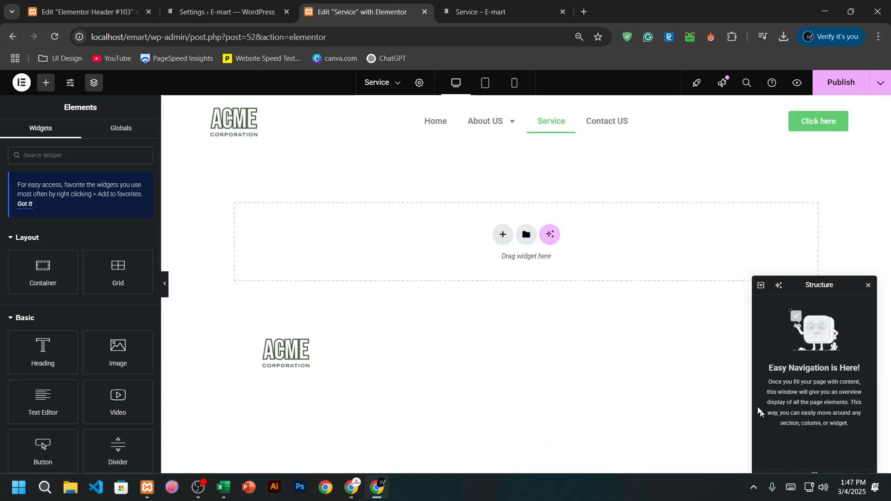
Add a new container to the empty page with a width of 100% and a minimum height of 100 vh
{"action": "left_click_drag", "start_coordinate": [44, 274], "coordinate": [487, 249]}
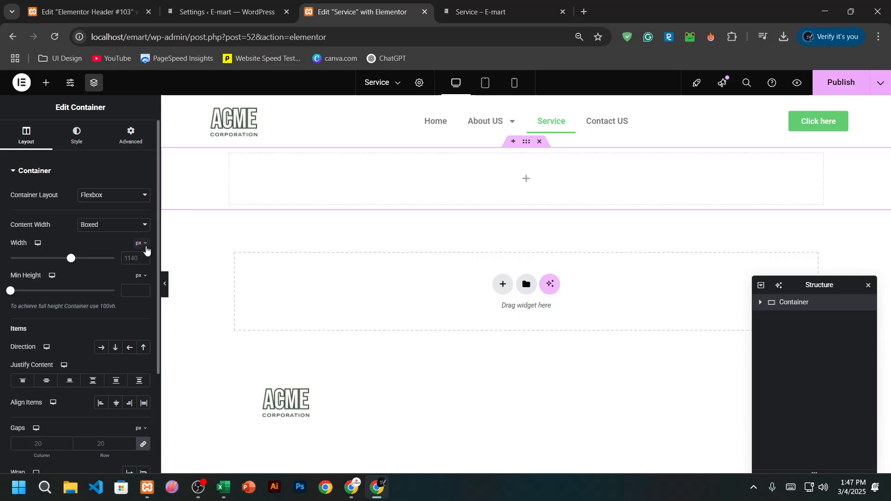
{"action": "left_click", "coordinate": [146, 246]}
{"action": "left_click", "coordinate": [139, 258]}
{"action": "mouse_move", "coordinate": [115, 259]}
{"action": "left_mouse_down"}
{"action": "mouse_move", "coordinate": [100, 257]}
{"action": "mouse_move", "coordinate": [126, 258]}
{"action": "mouse_move", "coordinate": [117, 259]}
{"action": "left_mouse_up"}
{"action": "left_click", "coordinate": [140, 276]}
{"action": "left_click", "coordinate": [132, 313]}
{"action": "left_click", "coordinate": [128, 291]}
{"action": "type", "text": "100"}
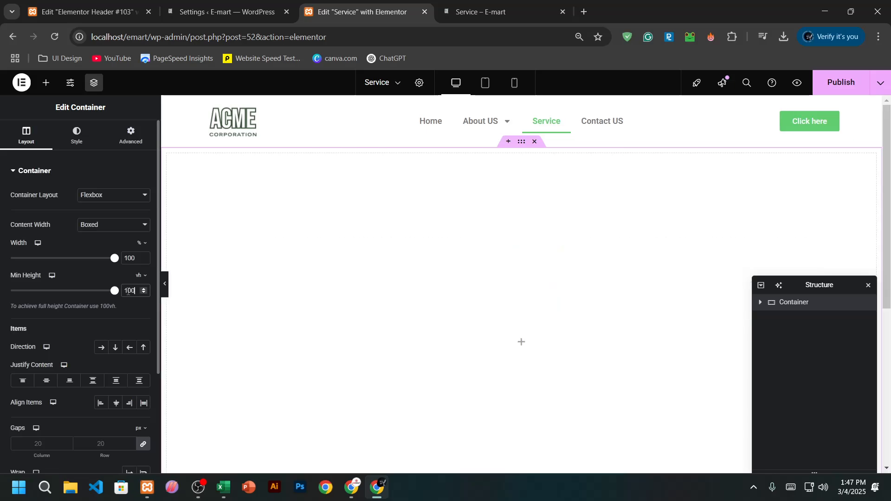
{"action": "left_click", "coordinate": [264, 270]}
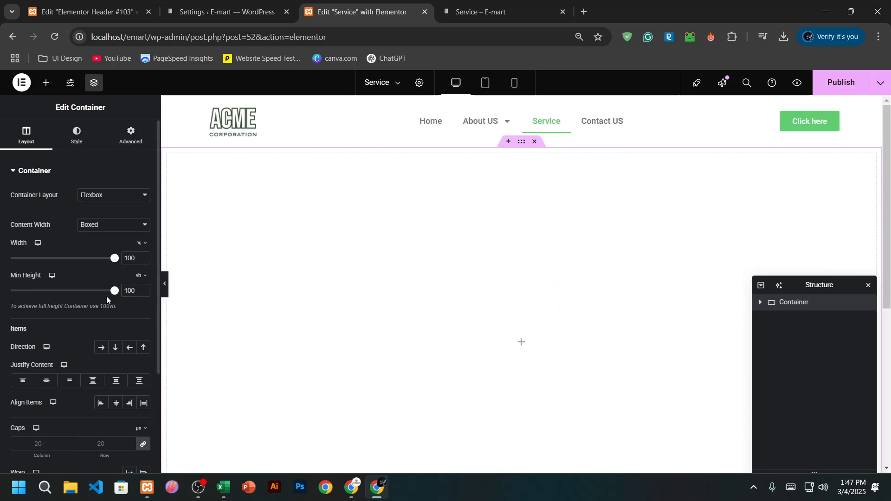
Centre the container's justified content and aligned items, set its column and row gaps to 0, and choose no wrap
{"action": "left_click", "coordinate": [48, 383]}
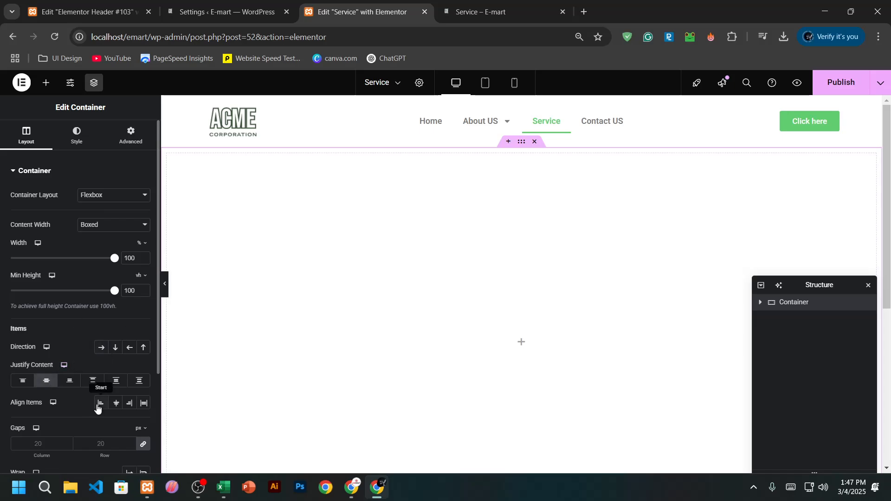
{"action": "left_click", "coordinate": [116, 403]}
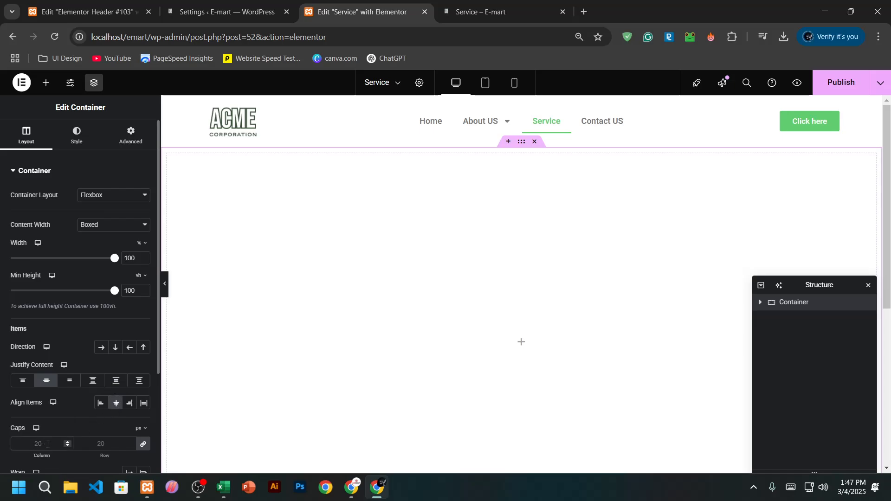
{"action": "scroll", "coordinate": [47, 444], "scroll_direction": "down", "scroll_amount": 3}
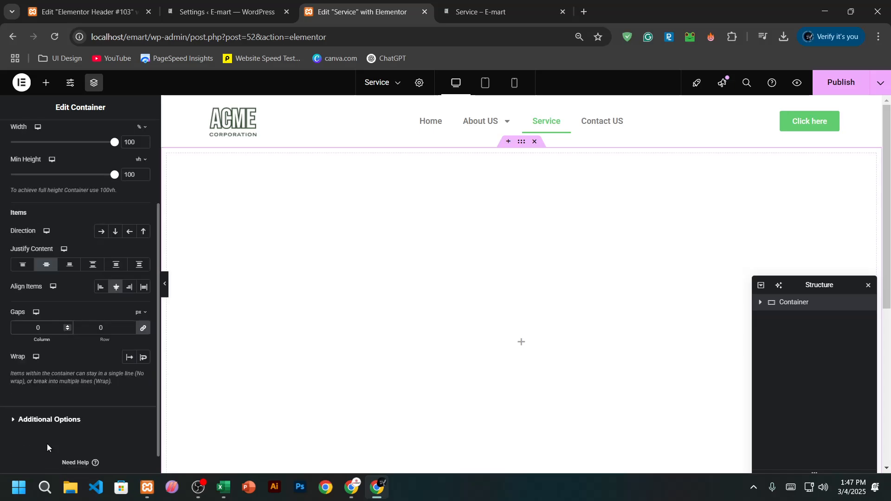
{"action": "left_click", "coordinate": [130, 358]}
{"action": "scroll", "coordinate": [106, 166], "scroll_direction": "up", "scroll_amount": 3}
Set the container's margin and padding to 0 on all sides and its Align Self to centre
{"action": "left_click", "coordinate": [79, 140]}
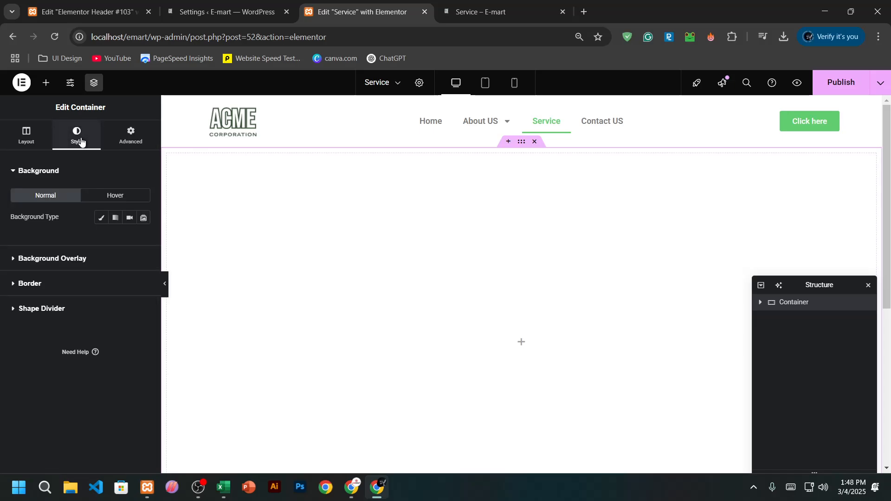
{"action": "left_click", "coordinate": [130, 137]}
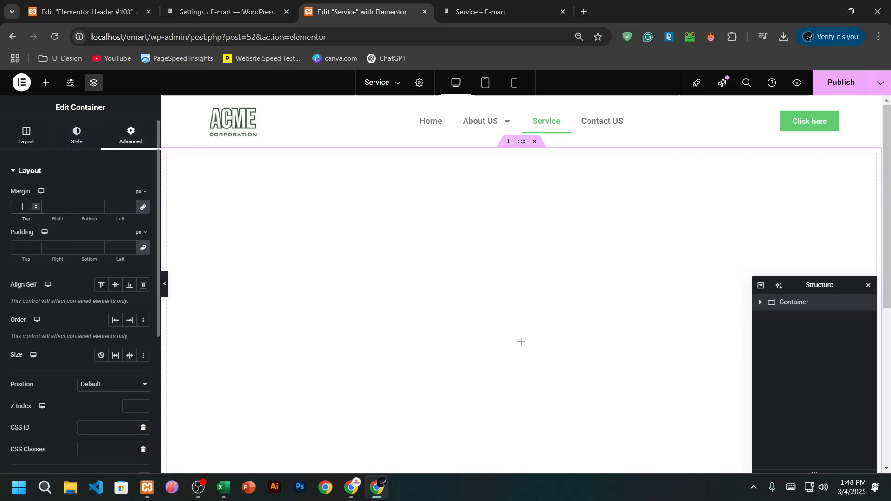
{"action": "left_click", "coordinate": [22, 249]}
{"action": "type", "text": "0"}
{"action": "left_click", "coordinate": [116, 285]}
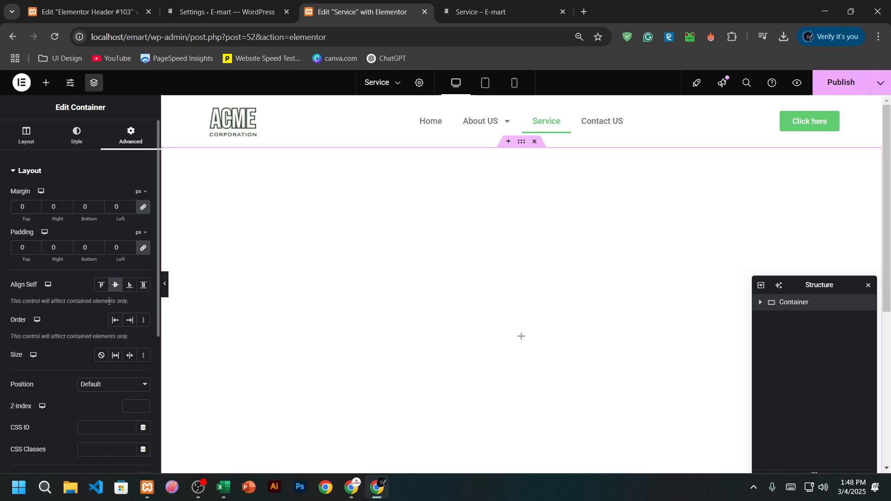
{"action": "scroll", "coordinate": [74, 322], "scroll_direction": "down", "scroll_amount": 4}
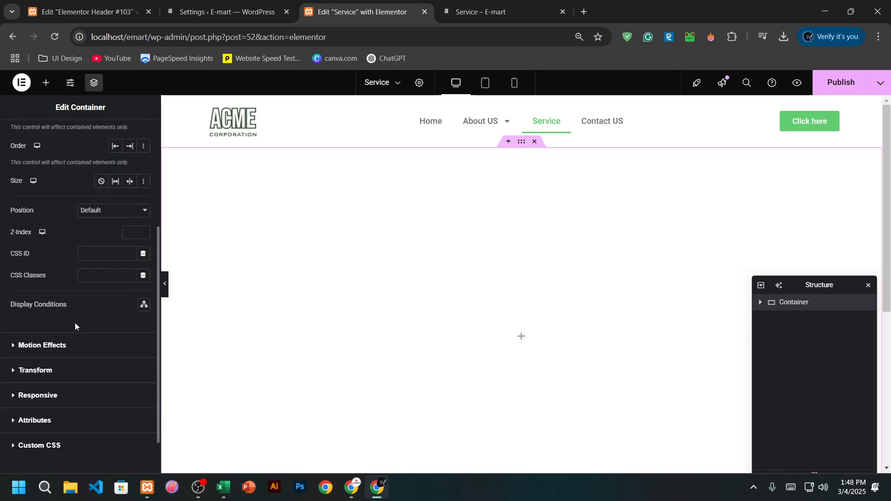
{"action": "scroll", "coordinate": [74, 322], "scroll_direction": "up", "scroll_amount": 3}
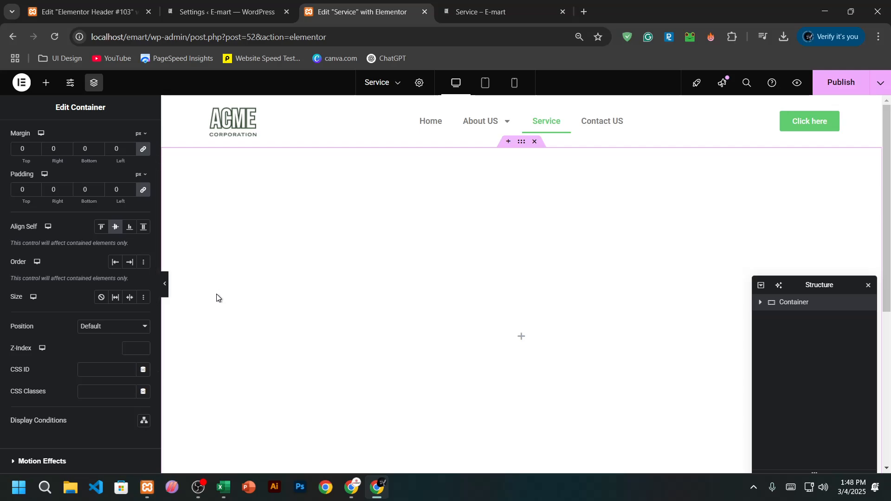
Publish the Service page and reload the editor
{"action": "scroll", "coordinate": [497, 297], "scroll_direction": "down", "scroll_amount": 1}
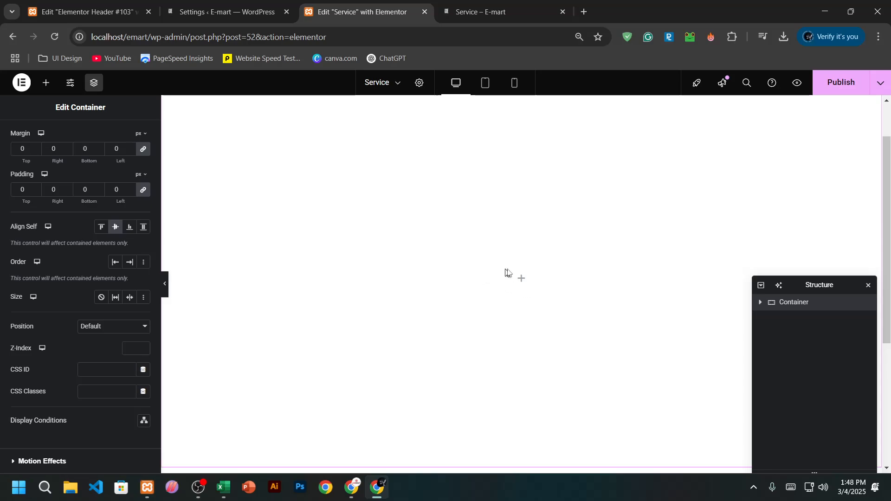
{"action": "left_click", "coordinate": [843, 88]}
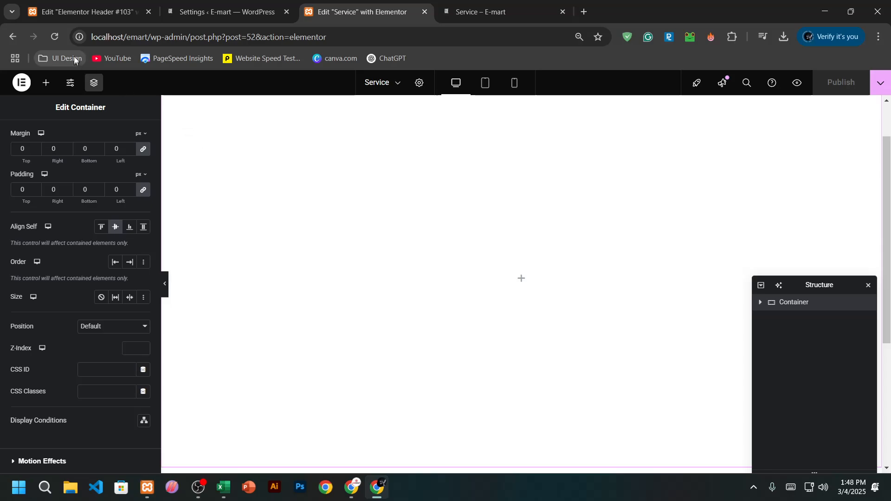
{"action": "left_click", "coordinate": [53, 41]}
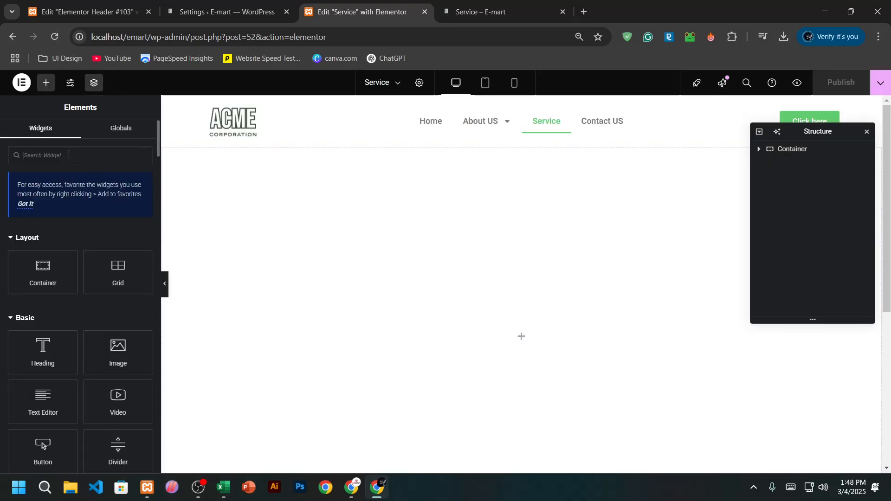
Search the widgets for "sina con" and add a Sina Content Slider to the empty container
{"action": "left_click", "coordinate": [68, 154]}
{"action": "type", "text": "sina"}
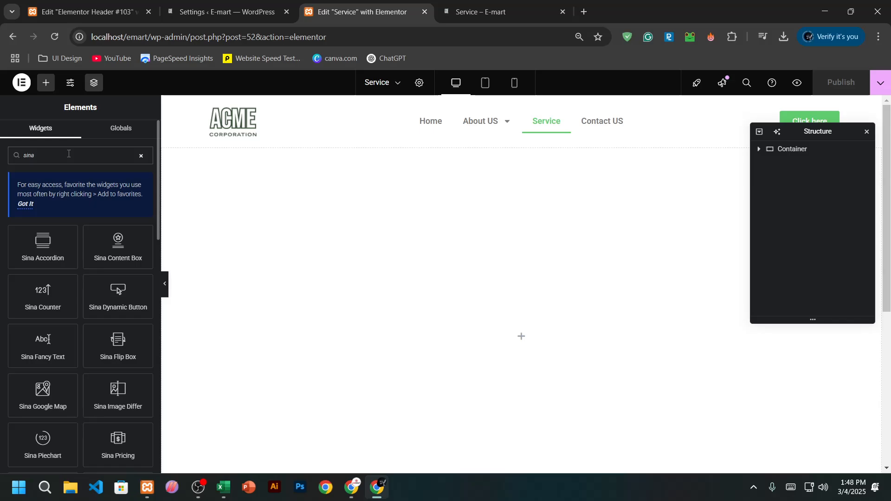
{"action": "type", "text": " con"}
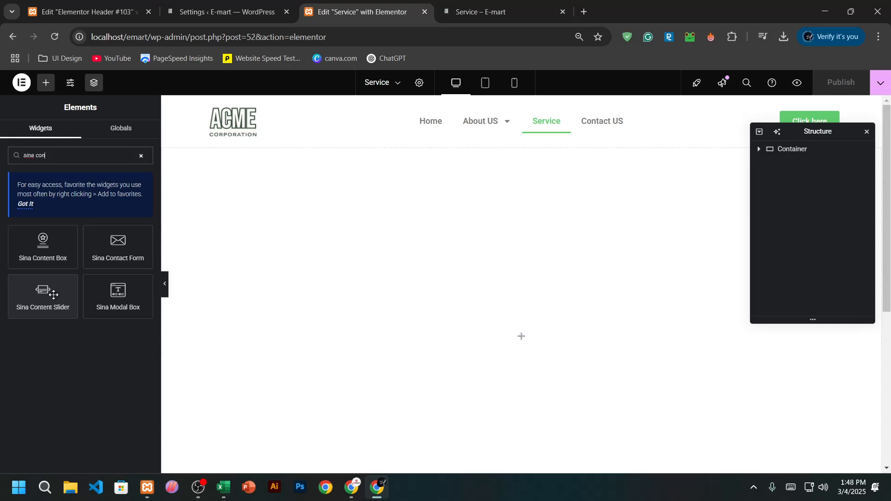
{"action": "left_click_drag", "start_coordinate": [53, 295], "coordinate": [530, 328]}
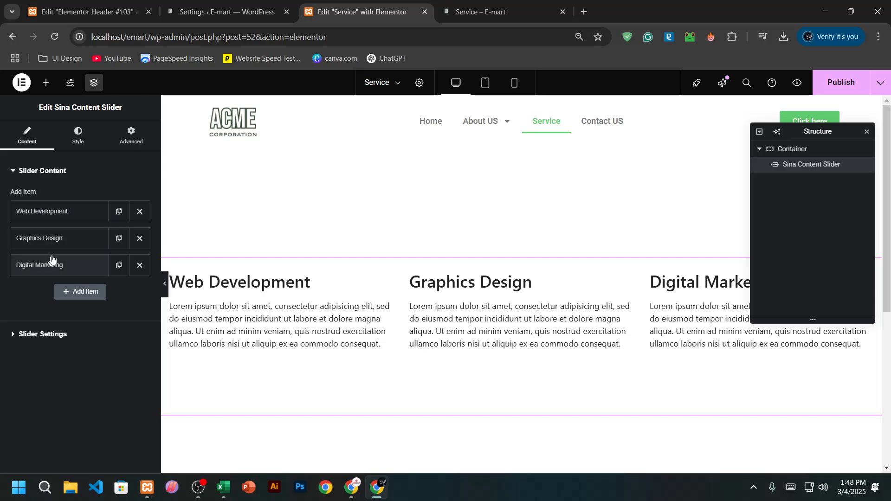
Enable Use Save Templates for the Web Development slide and assign it the Slider_1 template
{"action": "left_click", "coordinate": [83, 215]}
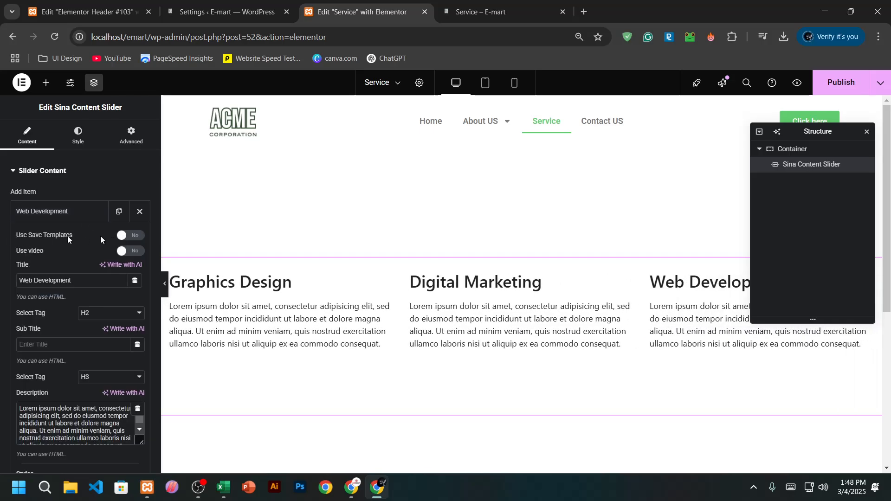
{"action": "left_click", "coordinate": [130, 235]}
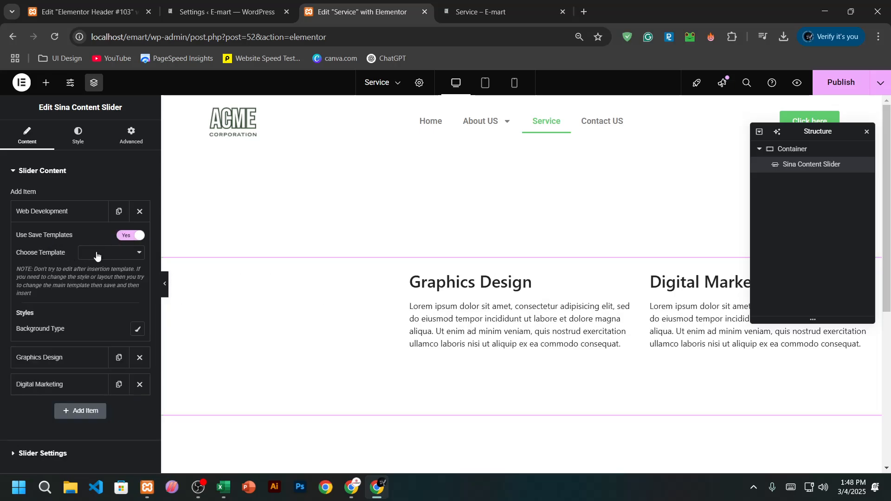
{"action": "left_click", "coordinate": [97, 256]}
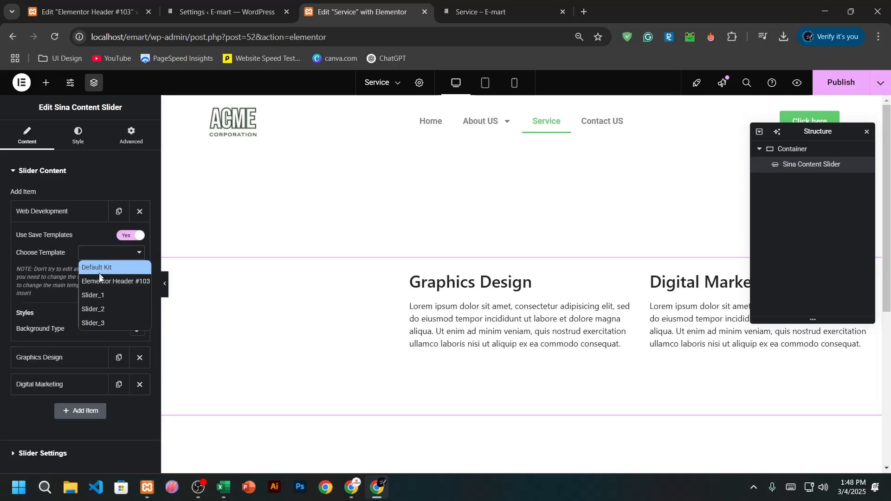
{"action": "left_click", "coordinate": [101, 304]}
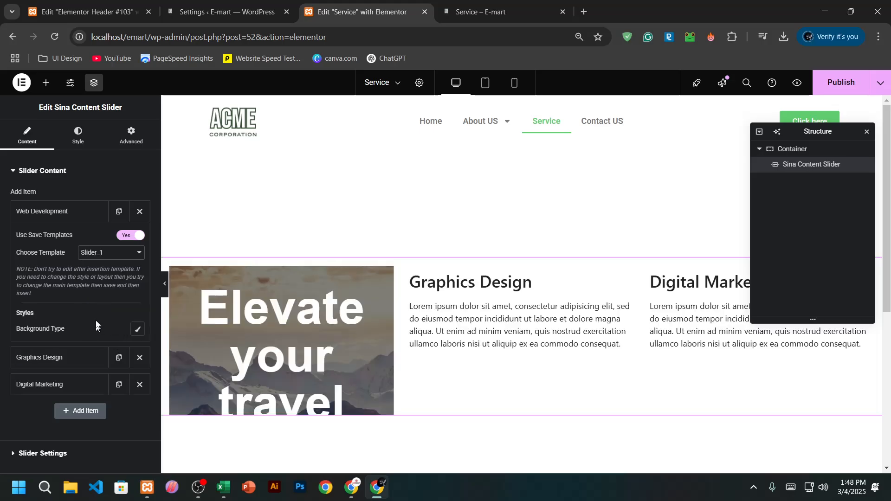
Enable Use Save Templates for the Graphics Design slide and assign it the Slider_2 template
{"action": "left_click", "coordinate": [102, 360]}
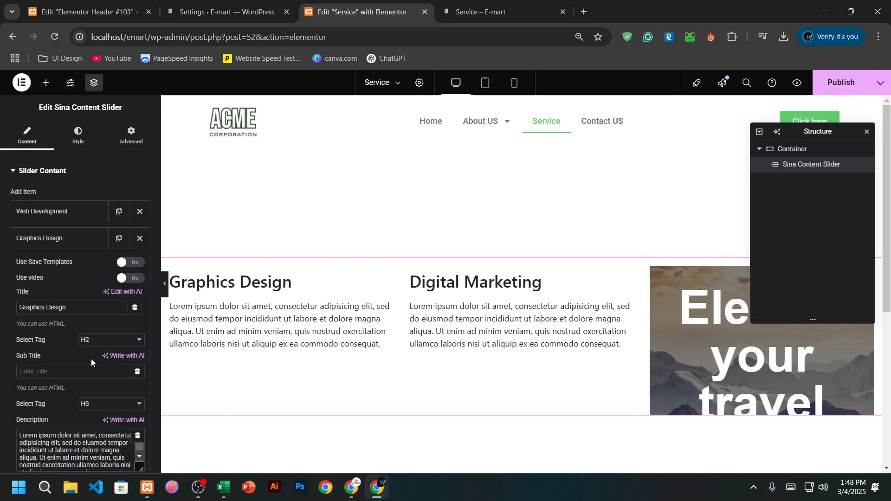
{"action": "left_click", "coordinate": [133, 266]}
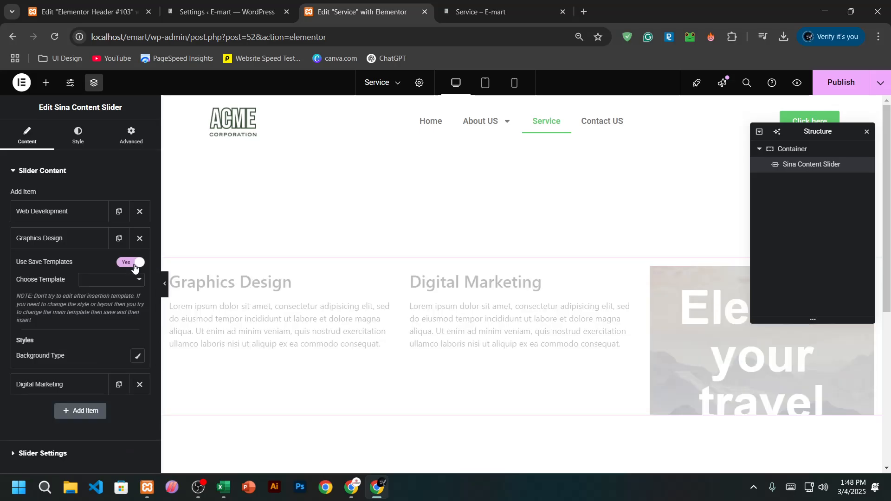
{"action": "left_click", "coordinate": [119, 280]}
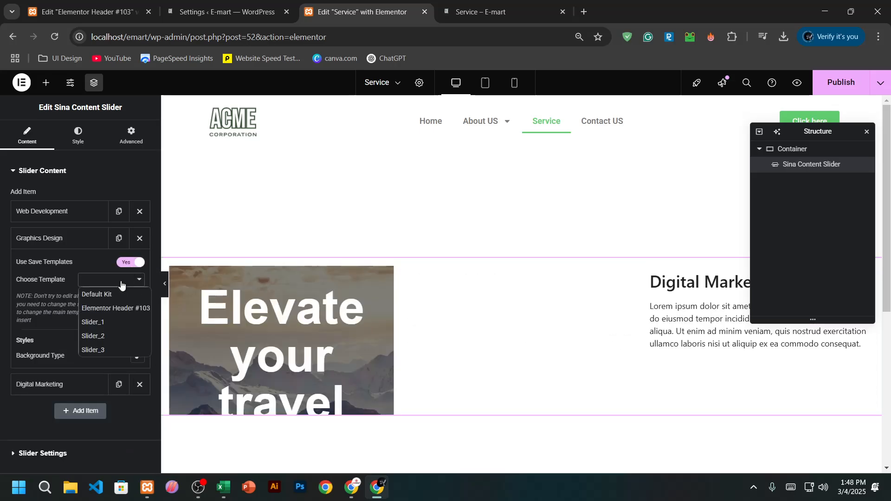
{"action": "left_click", "coordinate": [110, 336]}
Enable Use Save Templates for the Digital Marketing slide and assign it the Slider_3 template
{"action": "left_click", "coordinate": [97, 386]}
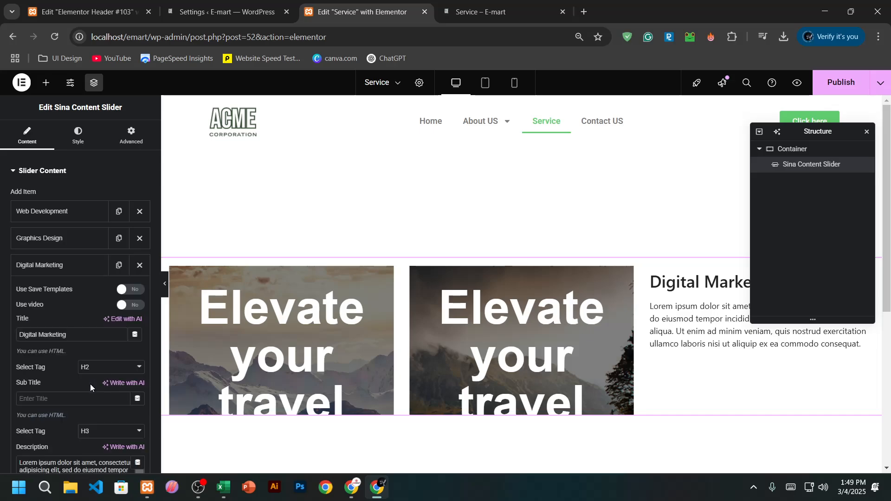
{"action": "left_click", "coordinate": [132, 290]}
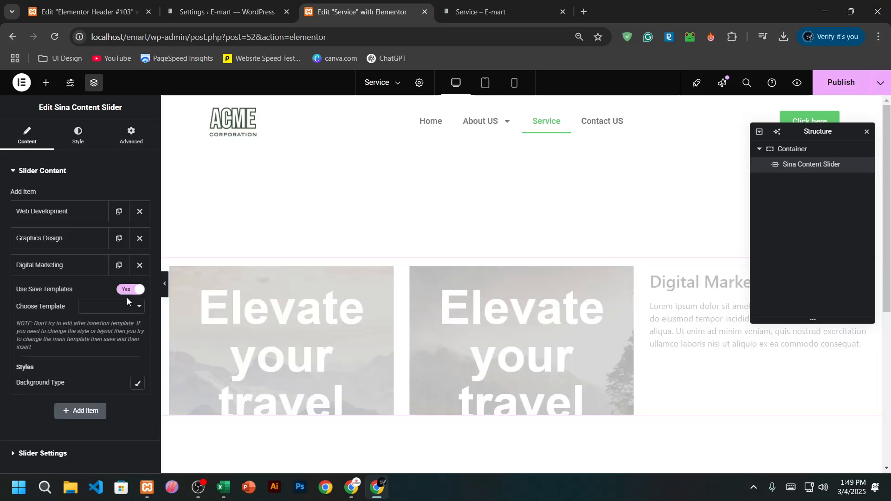
{"action": "left_click", "coordinate": [127, 306]}
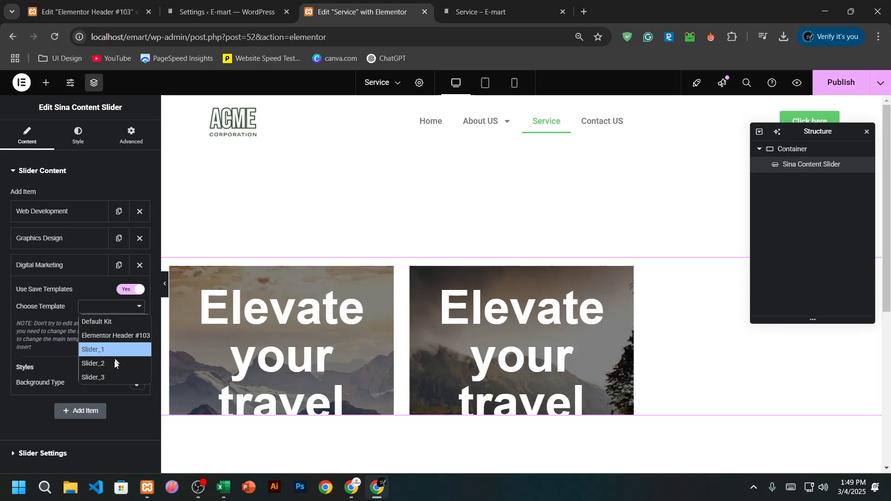
{"action": "left_click", "coordinate": [113, 385]}
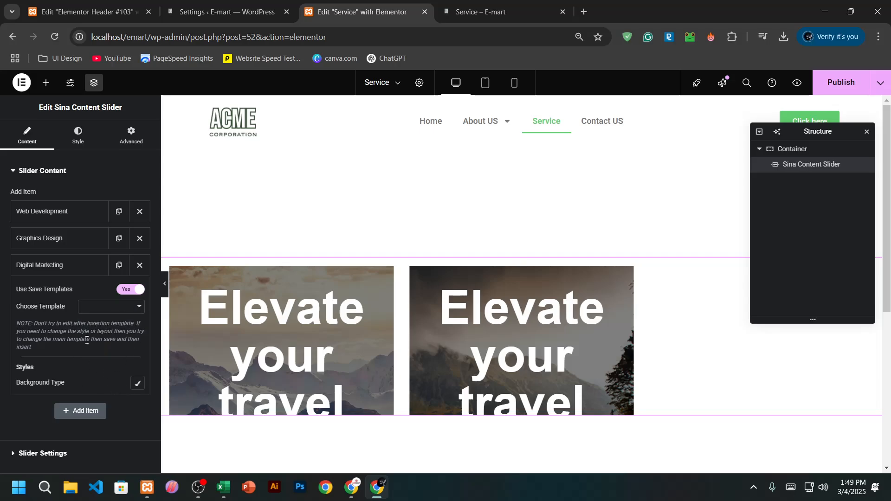
{"action": "left_click", "coordinate": [116, 307]}
{"action": "left_click", "coordinate": [98, 375]}
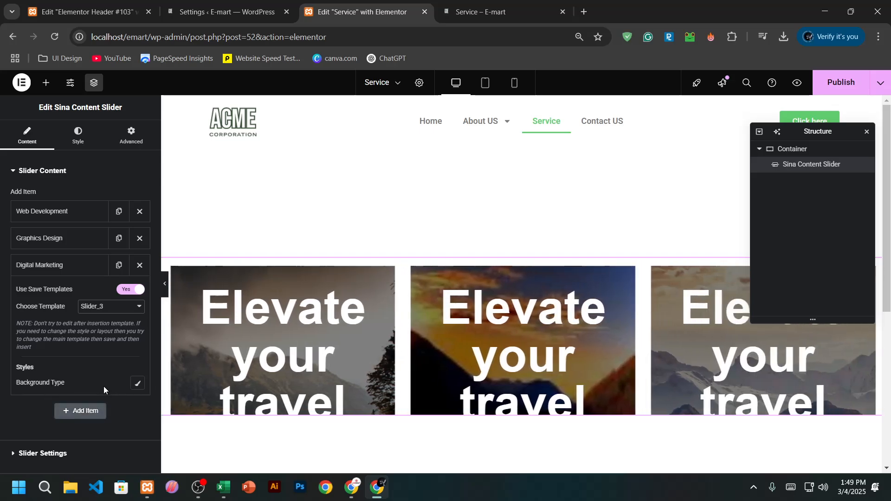
In the slider settings, set Show Item to 1 and turn off Pause on Hover
{"action": "left_click", "coordinate": [20, 452]}
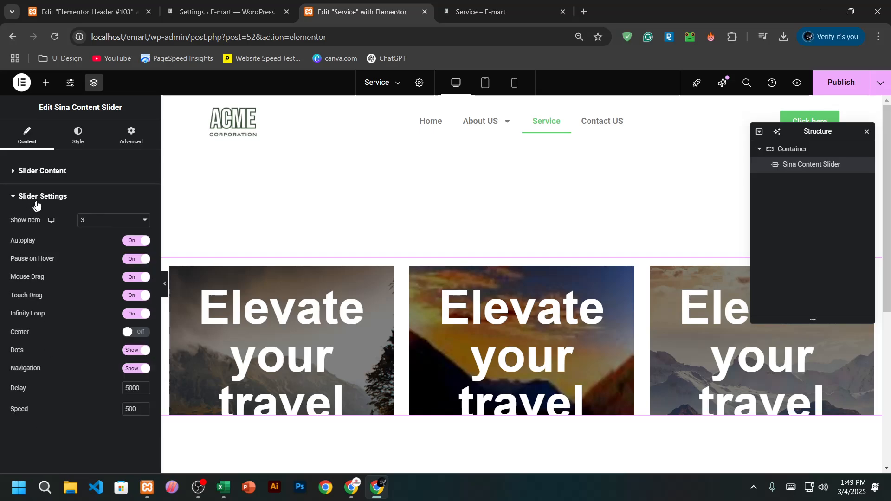
{"action": "left_click", "coordinate": [119, 222]}
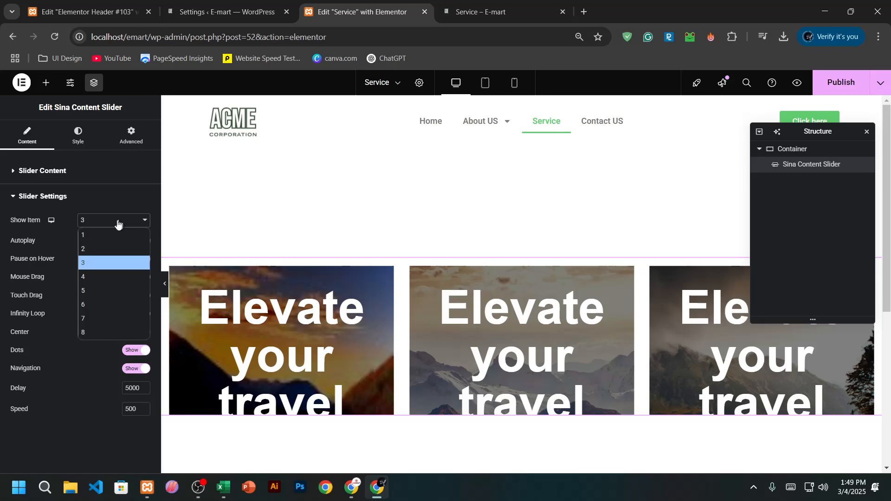
{"action": "left_click", "coordinate": [98, 235]}
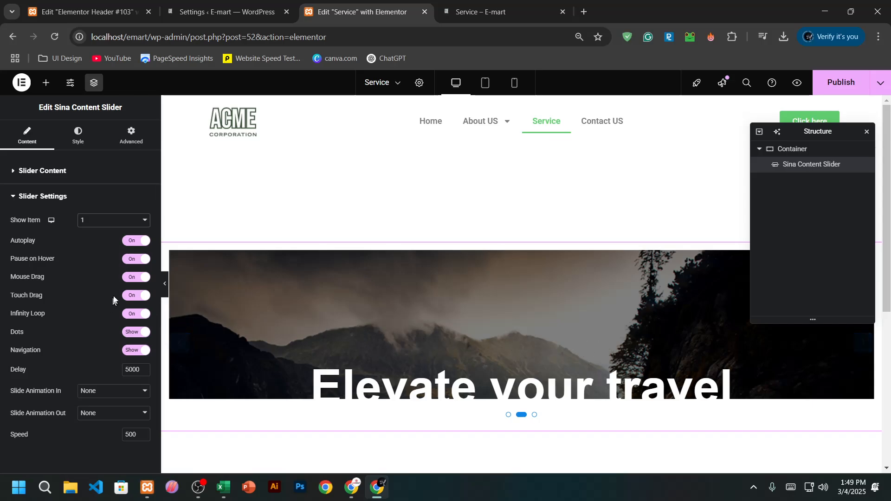
{"action": "left_click", "coordinate": [147, 259]}
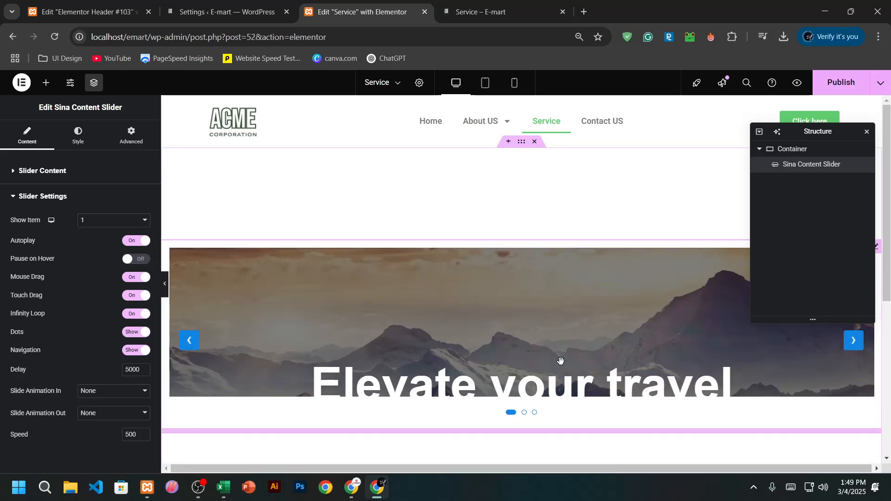
Test the slider on the page by swiping a slide sideways and switching slides with the dots
{"action": "left_click", "coordinate": [469, 358]}
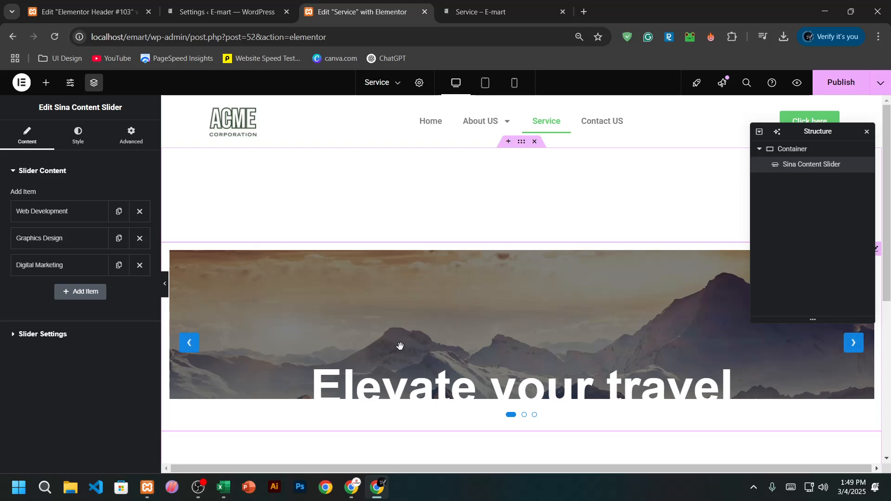
{"action": "left_click_drag", "start_coordinate": [400, 346], "coordinate": [738, 358]}
{"action": "left_click", "coordinate": [59, 334]}
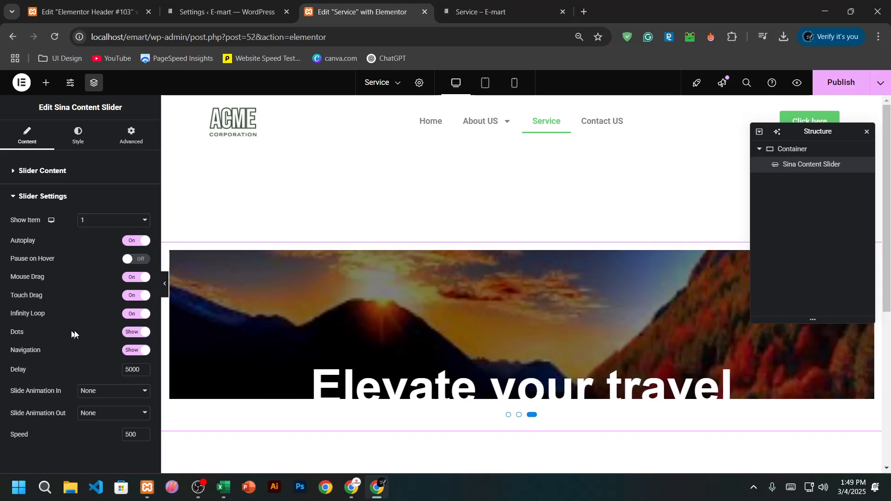
{"action": "left_click", "coordinate": [520, 416]}
{"action": "left_click", "coordinate": [509, 416]}
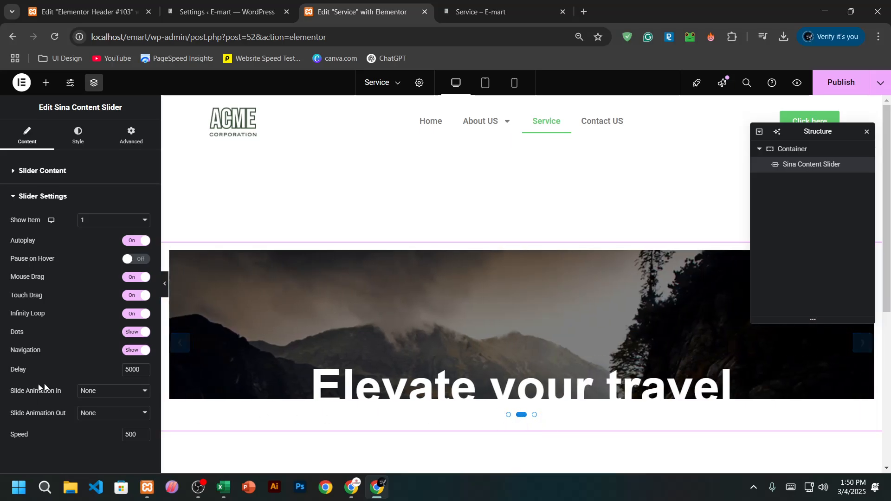
Hide the slider's dots and show them again
{"action": "left_click", "coordinate": [135, 332]}
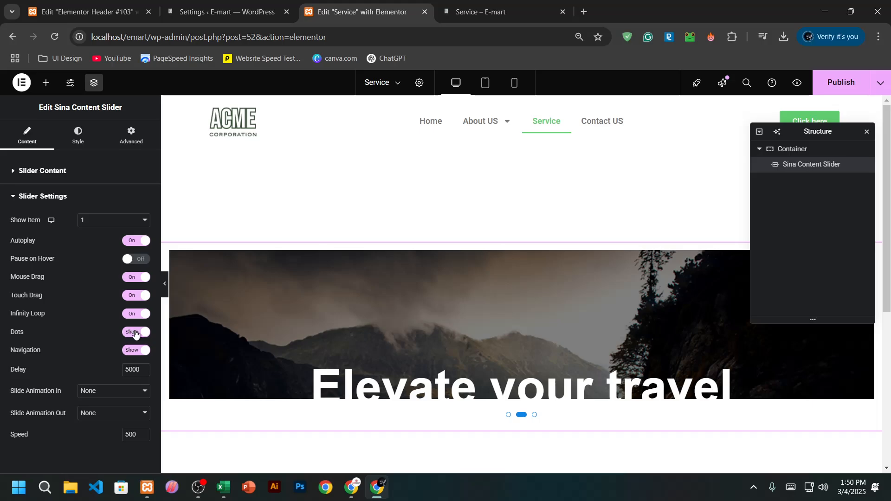
{"action": "left_click", "coordinate": [136, 332]}
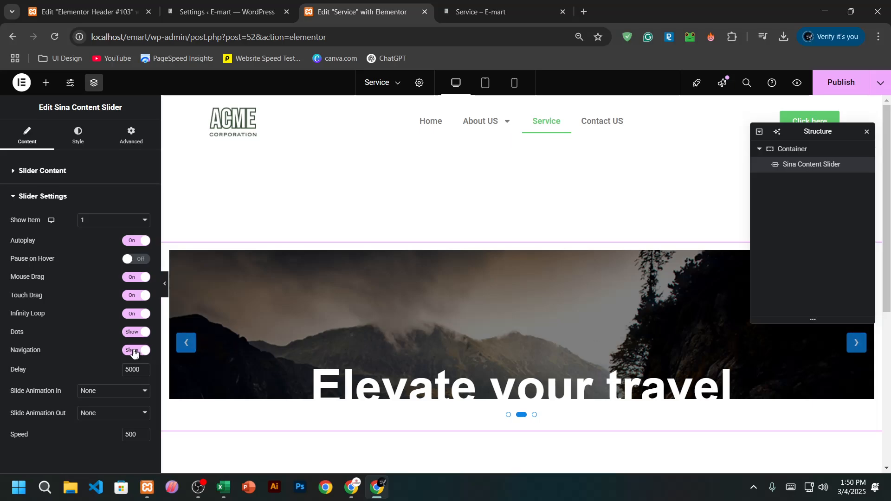
Hide the slider's navigation arrows and show them again
{"action": "left_click", "coordinate": [195, 351]}
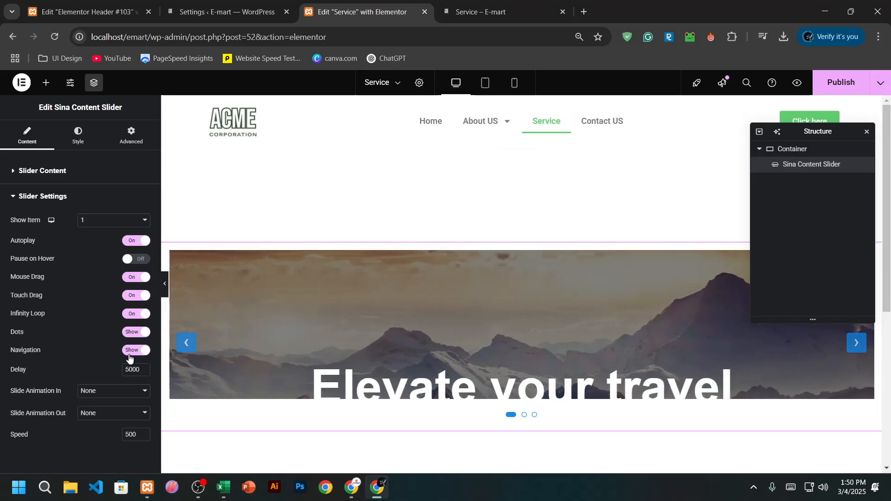
{"action": "left_click", "coordinate": [136, 349]}
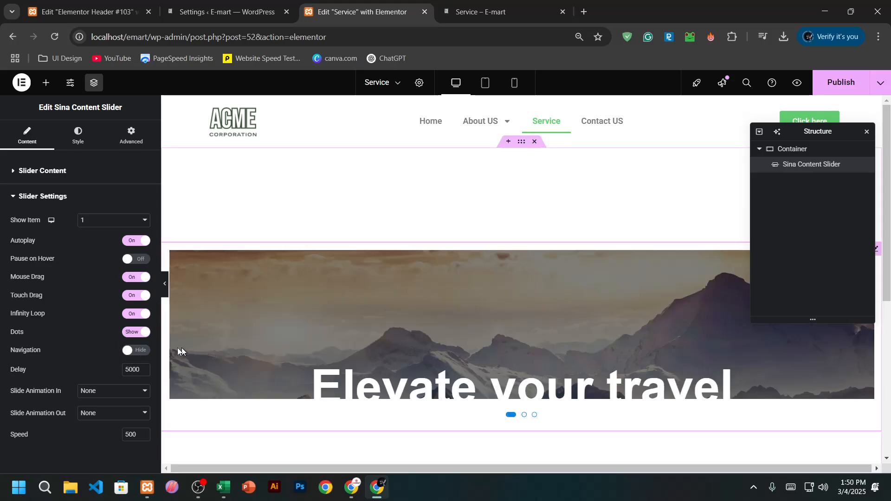
{"action": "left_click", "coordinate": [138, 352]}
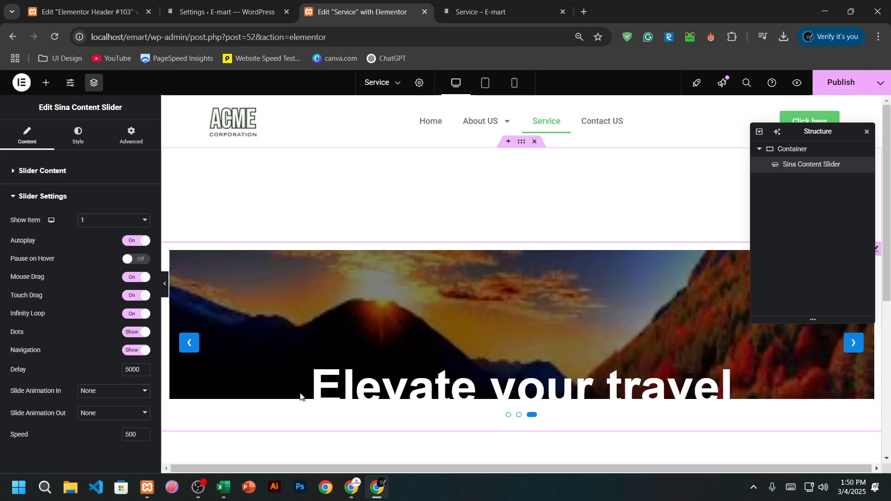
Try Zoom In Right and Bounce In as the slider's Slide Animation In
{"action": "left_click", "coordinate": [144, 391]}
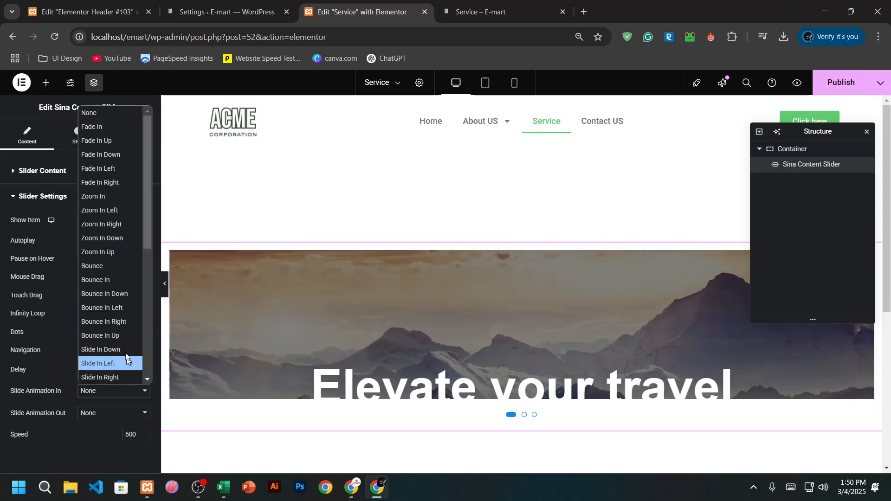
{"action": "left_click", "coordinate": [113, 226]}
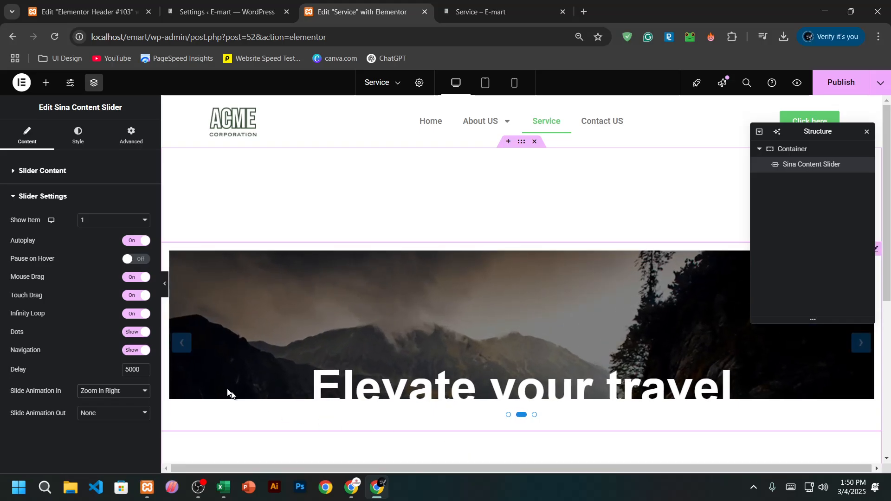
{"action": "left_click", "coordinate": [110, 390]}
{"action": "scroll", "coordinate": [107, 232], "scroll_direction": "down", "scroll_amount": 1}
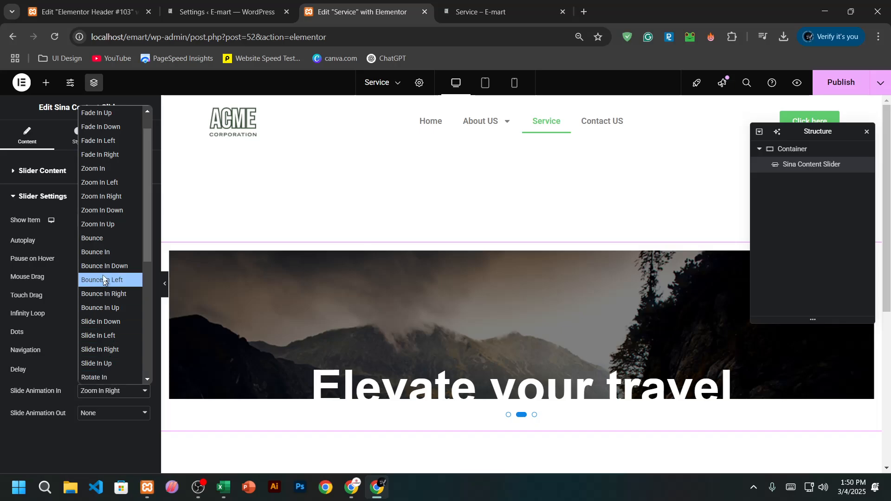
{"action": "left_click", "coordinate": [107, 248]}
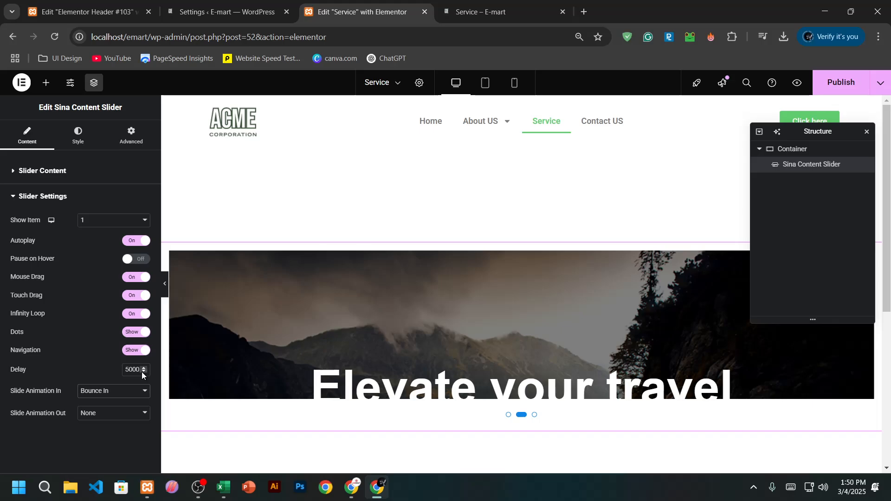
Reduce the slider's autoplay delay to 1500
{"action": "left_click", "coordinate": [145, 372]}
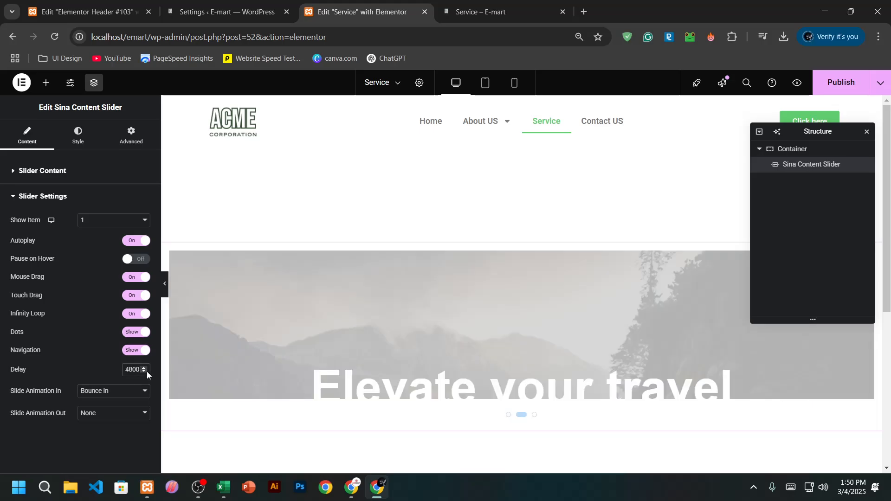
{"action": "left_click", "coordinate": [147, 371]}
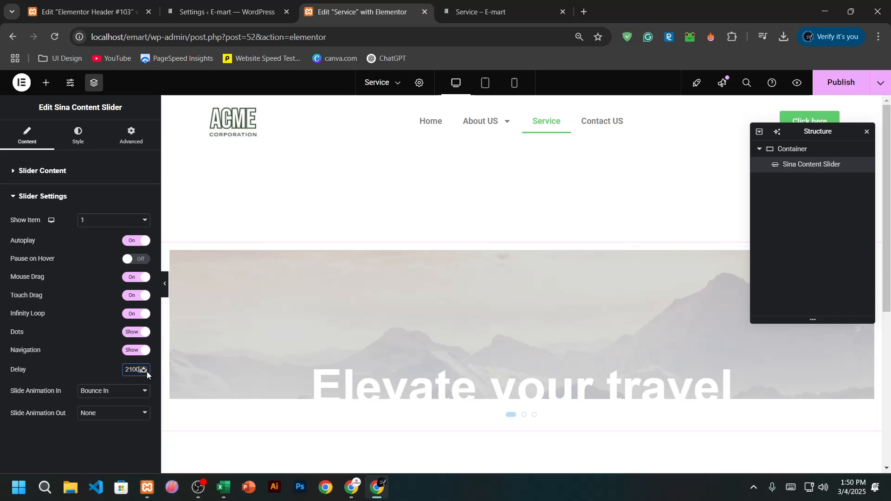
{"action": "left_click", "coordinate": [147, 369]}
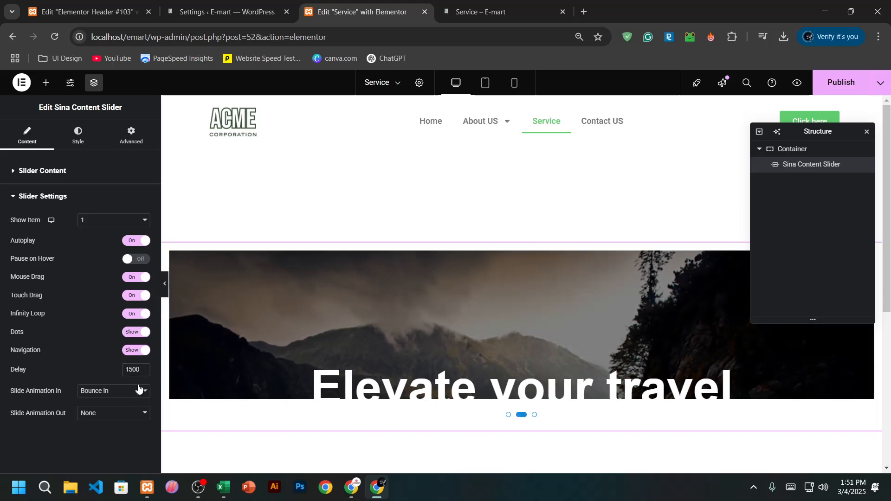
Try Rotate In and Fade In as the slider's Slide Animation In
{"action": "left_click", "coordinate": [139, 391]}
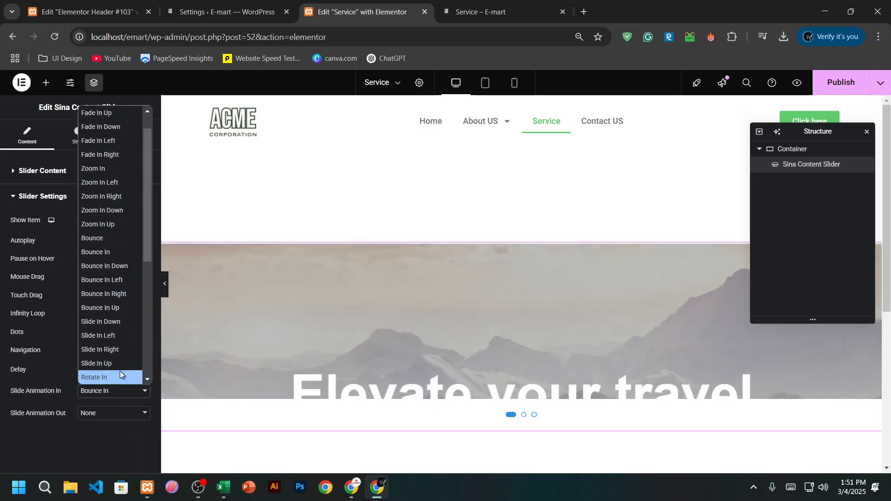
{"action": "left_click", "coordinate": [120, 376]}
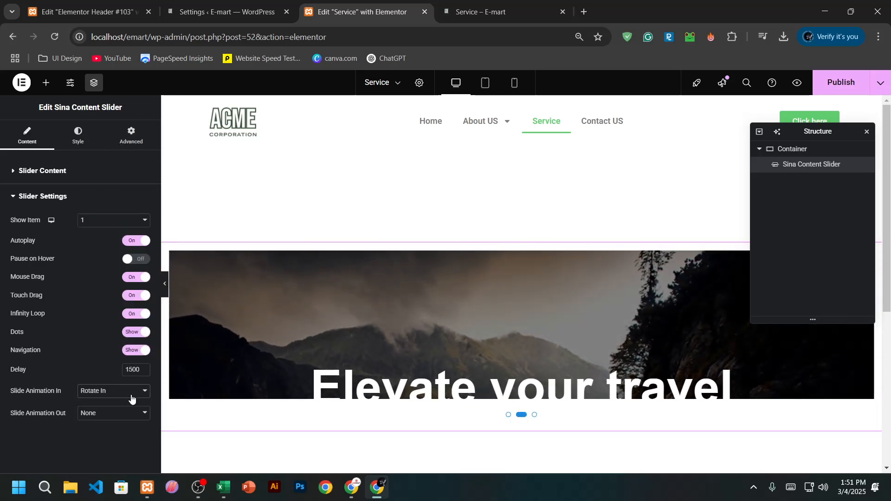
{"action": "left_click", "coordinate": [132, 393]}
{"action": "scroll", "coordinate": [122, 314], "scroll_direction": "up", "scroll_amount": 2}
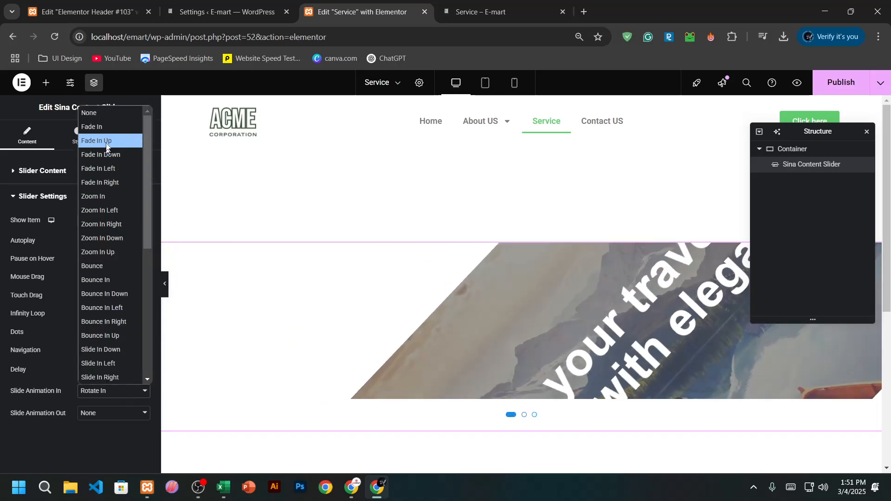
{"action": "left_click", "coordinate": [103, 130]}
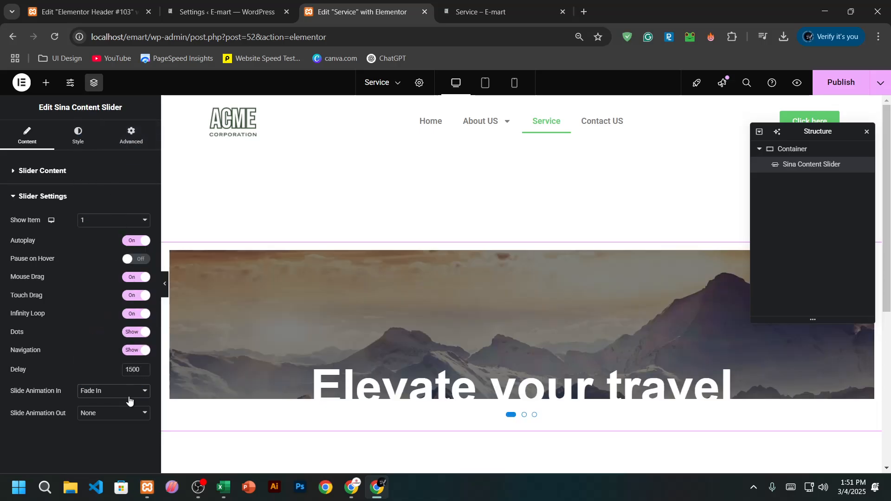
Reset Slide Animation In to None and look through the Slide Animation Out options without choosing one
{"action": "left_click", "coordinate": [129, 397]}
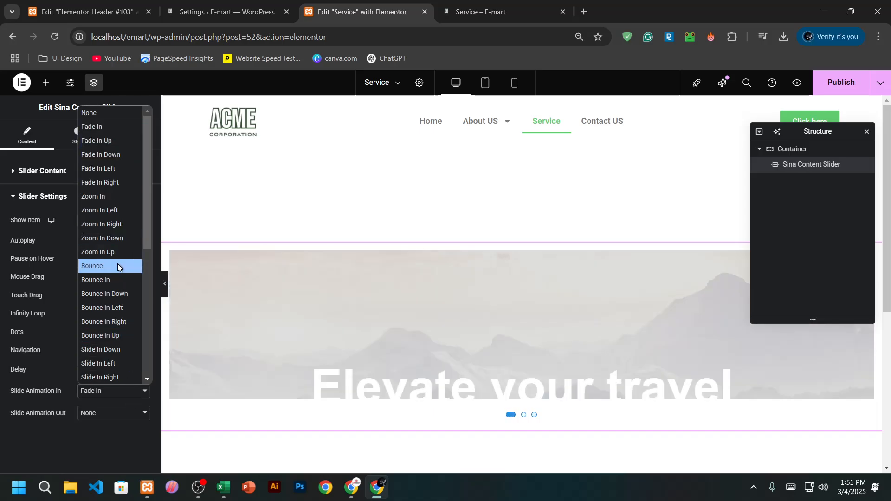
{"action": "scroll", "coordinate": [118, 271], "scroll_direction": "down", "scroll_amount": 5}
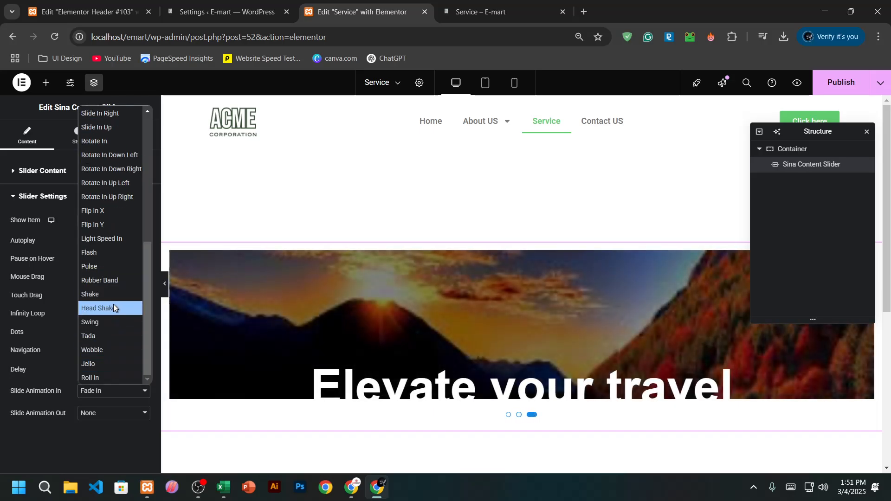
{"action": "scroll", "coordinate": [113, 278], "scroll_direction": "up", "scroll_amount": 10}
{"action": "left_click", "coordinate": [104, 118]}
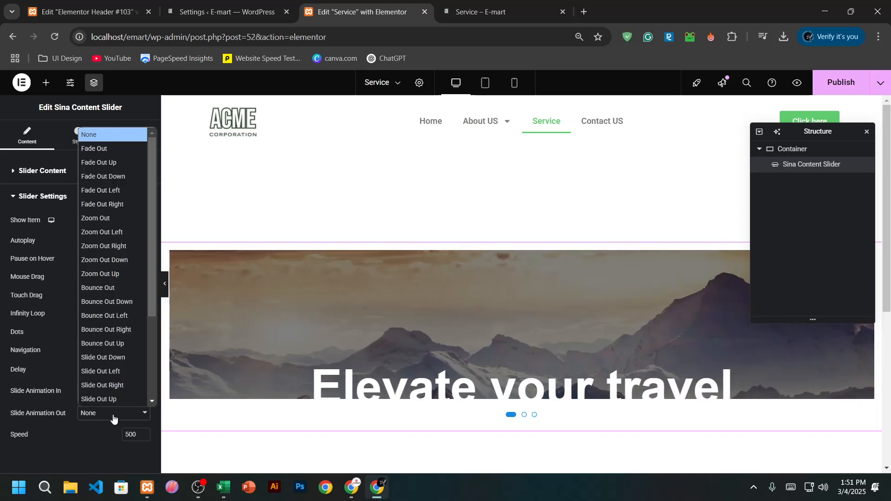
{"action": "left_click", "coordinate": [113, 413]}
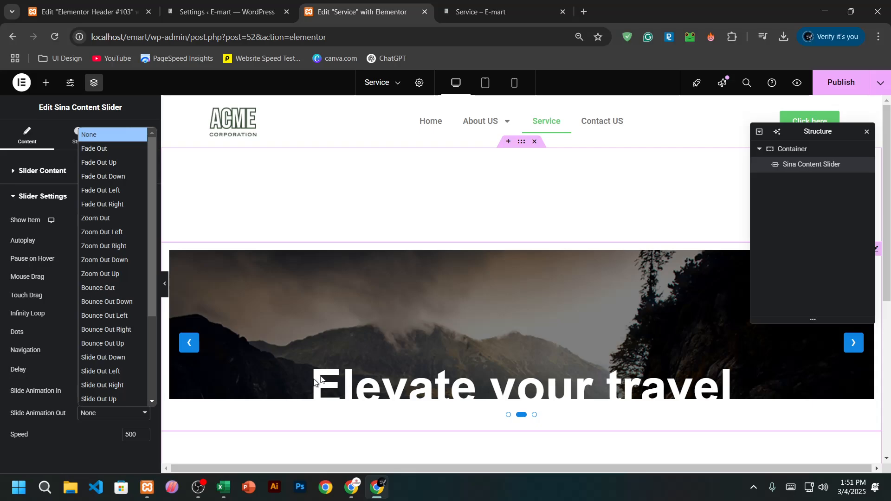
{"action": "left_click", "coordinate": [87, 466]}
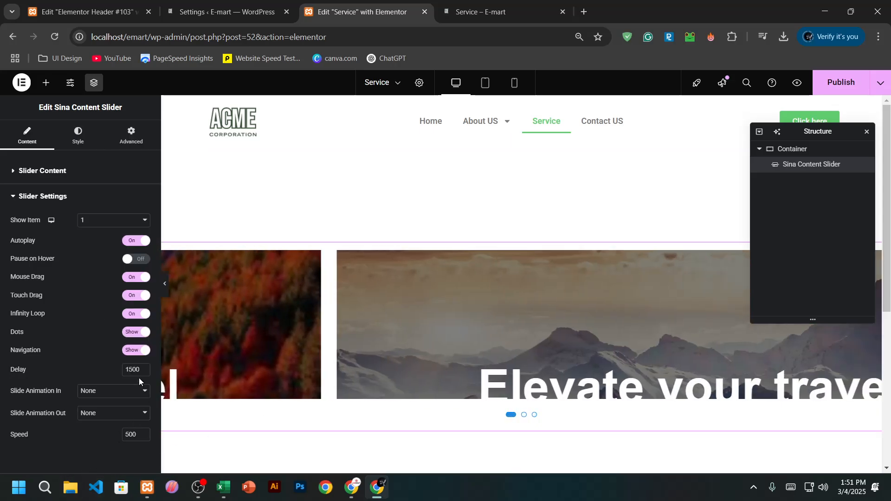
Raise the slider's autoplay delay to 2500
{"action": "left_click", "coordinate": [146, 369]}
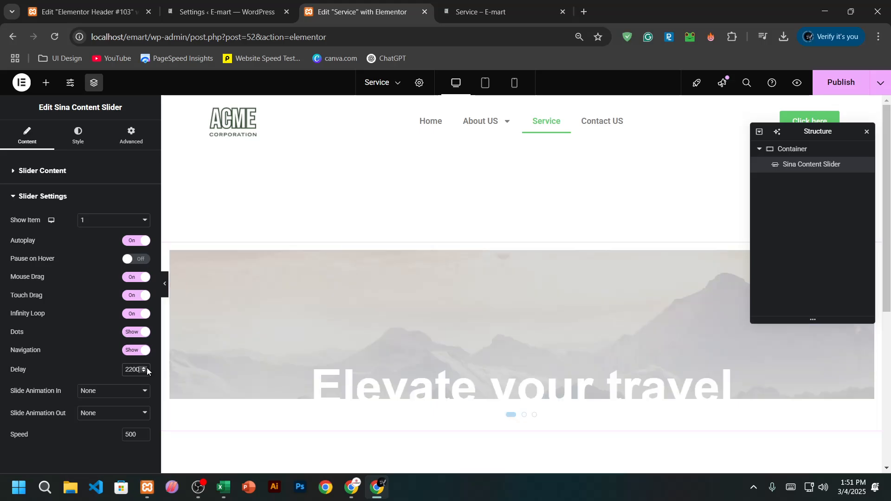
{"action": "left_click", "coordinate": [146, 368]}
{"action": "left_click", "coordinate": [146, 368]}
{"action": "left_click", "coordinate": [146, 368]}
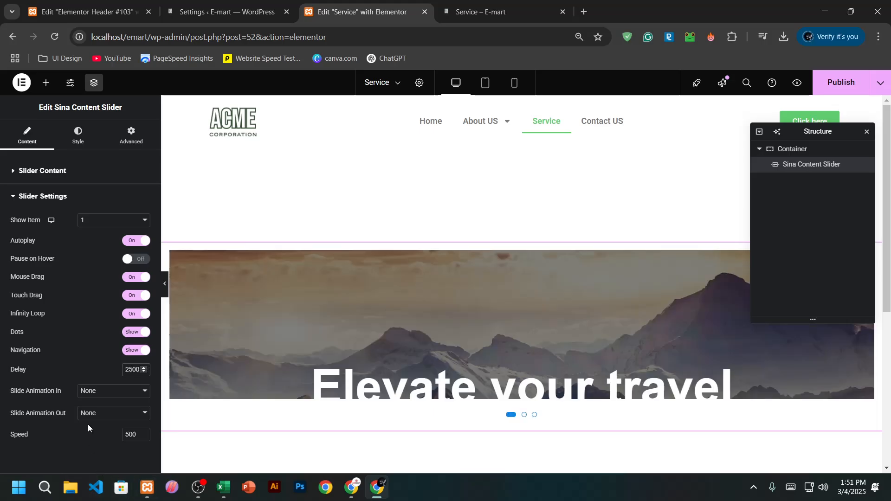
In the slider's box styling, increase the height and fine-tune it to 739 px
{"action": "left_click", "coordinate": [76, 142]}
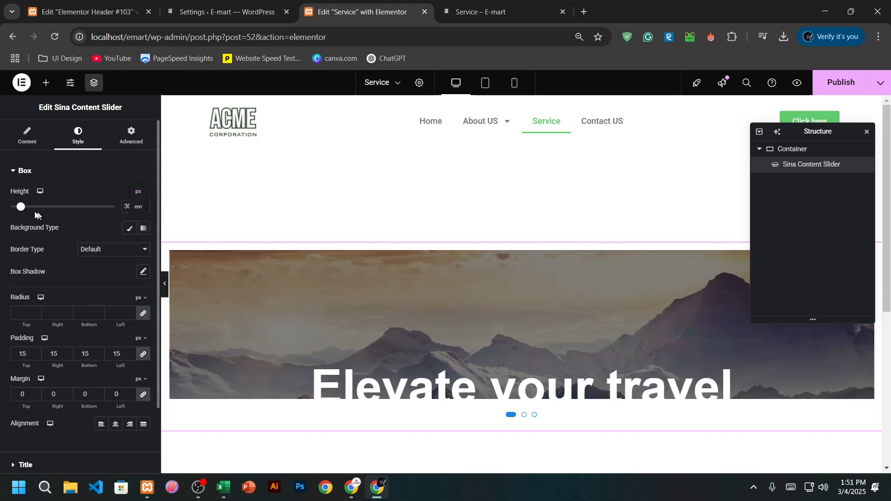
{"action": "left_click_drag", "start_coordinate": [21, 210], "coordinate": [35, 207]}
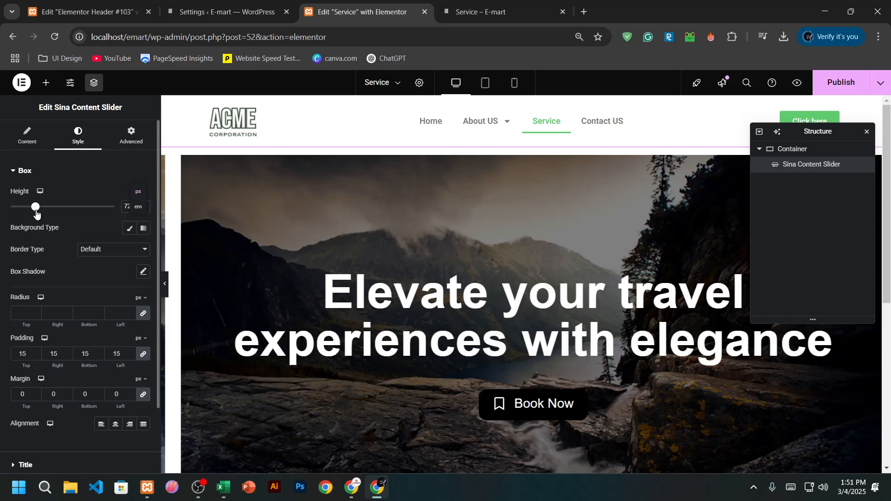
{"action": "scroll", "coordinate": [317, 297], "scroll_direction": "down", "scroll_amount": 4}
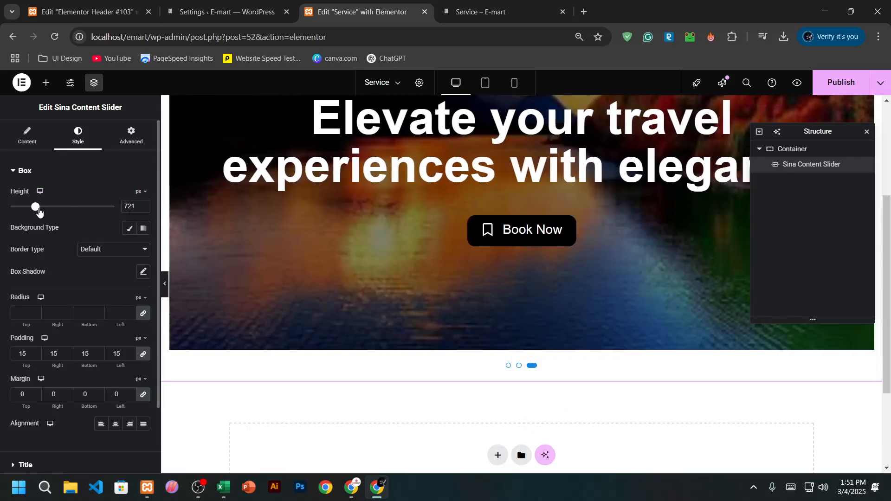
{"action": "left_click_drag", "start_coordinate": [39, 212], "coordinate": [38, 212]}
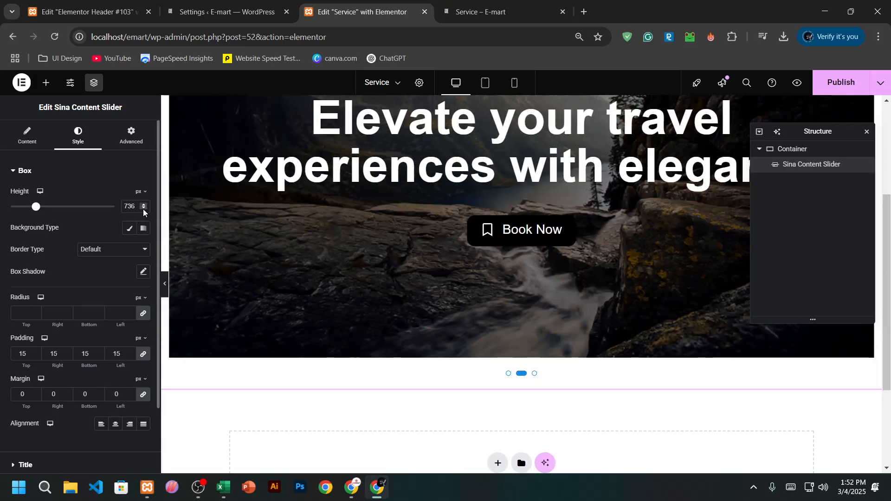
{"action": "left_click", "coordinate": [144, 206]}
{"action": "left_click", "coordinate": [144, 206]}
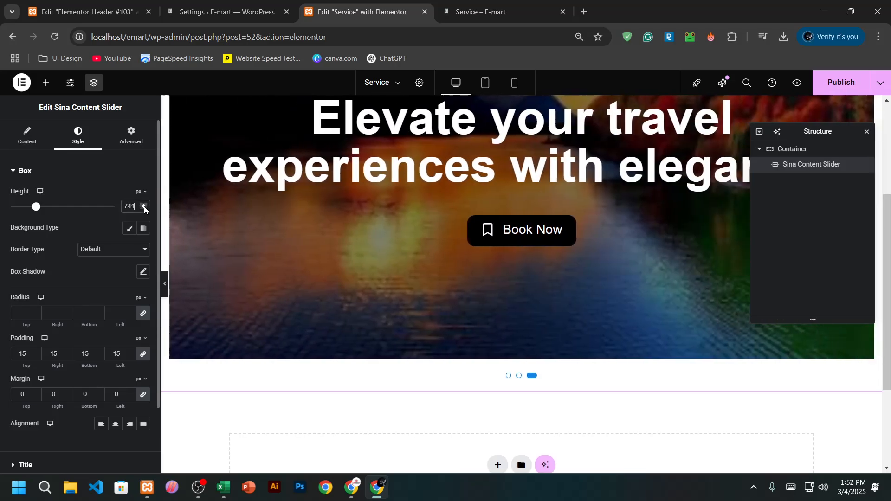
{"action": "left_click", "coordinate": [144, 206]}
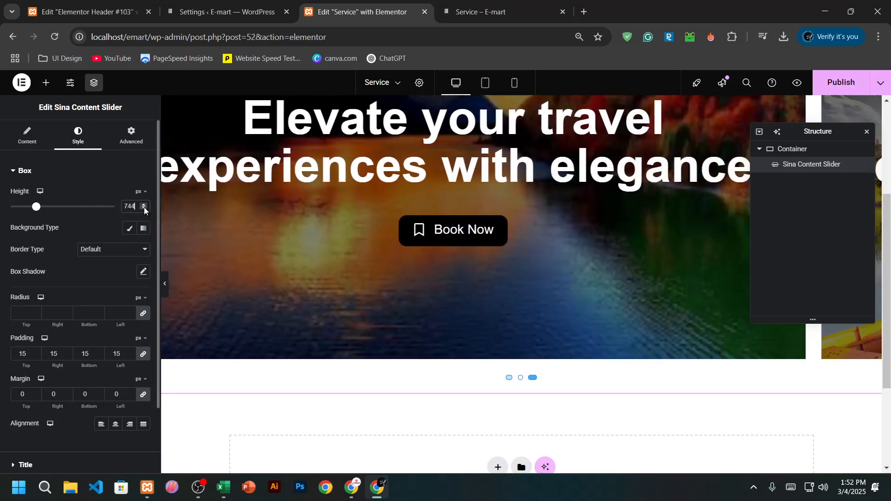
{"action": "left_click", "coordinate": [144, 208]}
{"action": "left_click", "coordinate": [144, 208]}
{"action": "left_click", "coordinate": [144, 207]}
{"action": "left_click", "coordinate": [144, 207]}
{"action": "left_click", "coordinate": [144, 207]}
{"action": "left_click", "coordinate": [144, 208]}
{"action": "left_click", "coordinate": [143, 209]}
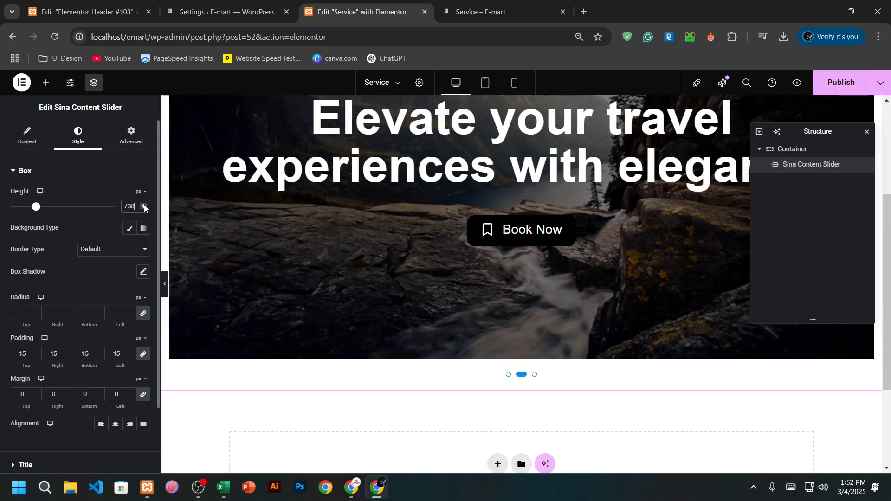
{"action": "left_click", "coordinate": [144, 205]}
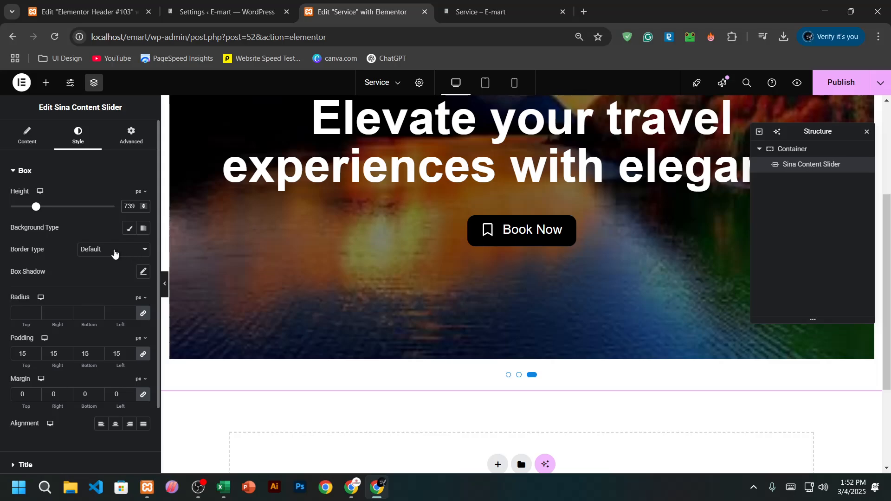
Set the slider box's radius to 15 px on all corners, check the slides, and raise it to 100 px
{"action": "left_click", "coordinate": [16, 313]}
{"action": "type", "text": "15"}
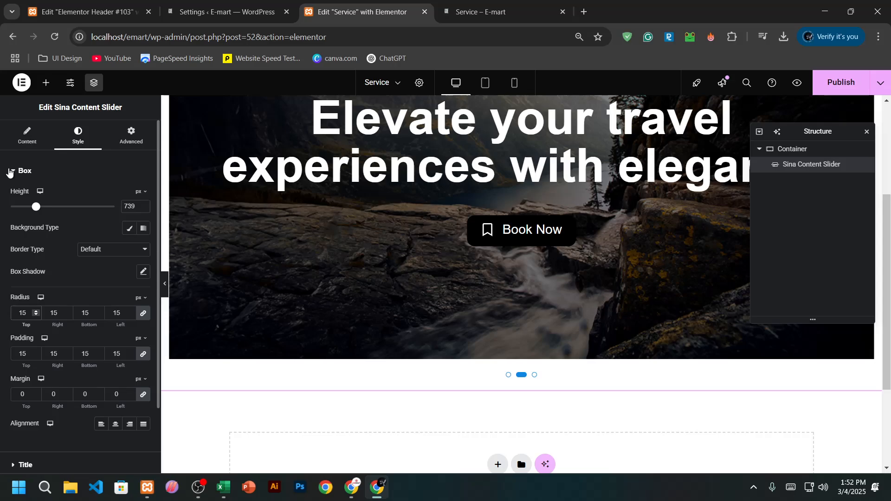
{"action": "scroll", "coordinate": [471, 299], "scroll_direction": "up", "scroll_amount": 4}
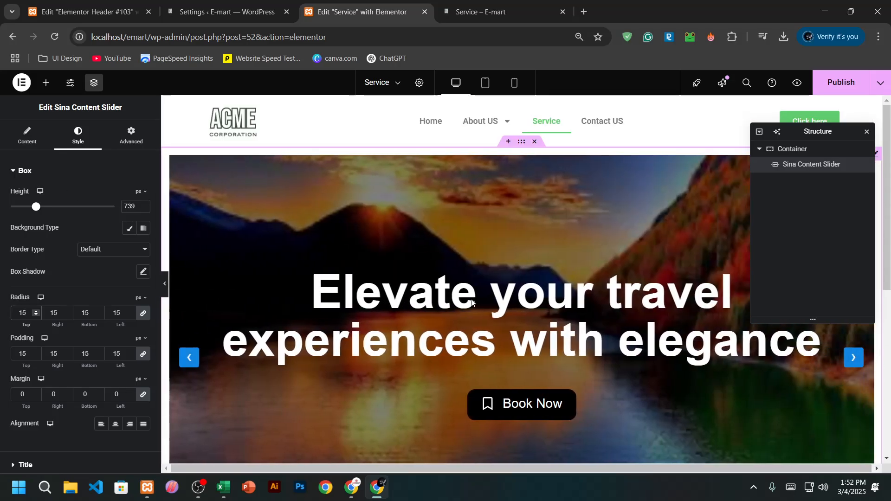
{"action": "scroll", "coordinate": [472, 302], "scroll_direction": "down", "scroll_amount": 5}
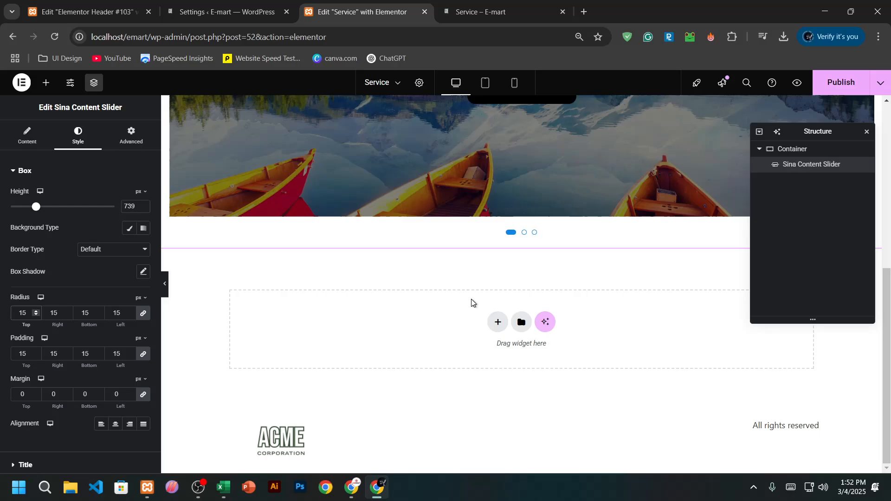
{"action": "scroll", "coordinate": [358, 194], "scroll_direction": "up", "scroll_amount": 1}
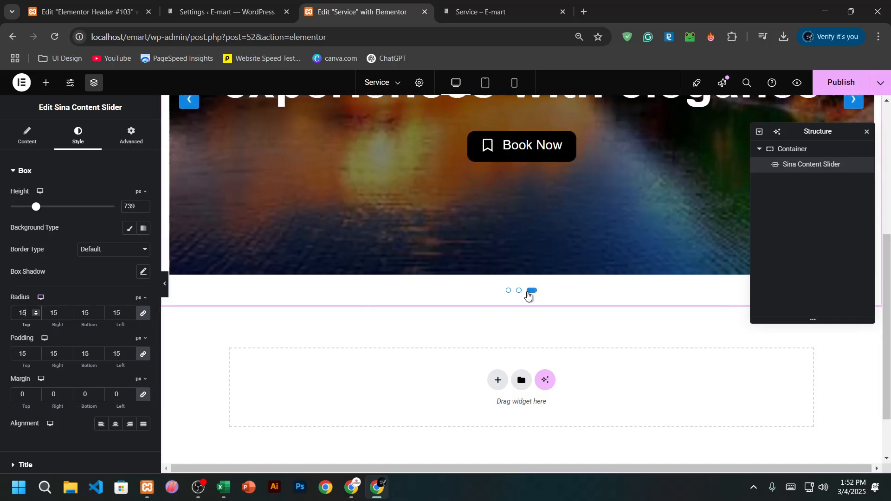
{"action": "scroll", "coordinate": [298, 308], "scroll_direction": "up", "scroll_amount": 5}
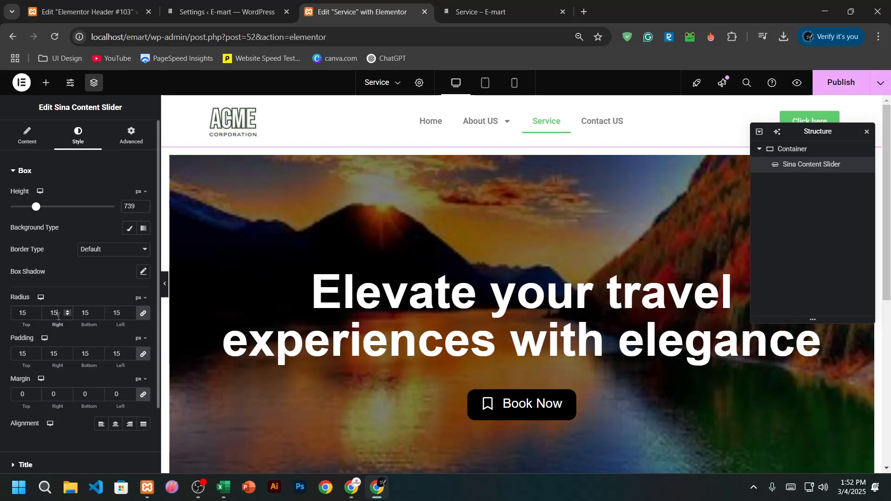
{"action": "double_click", "coordinate": [58, 316]}
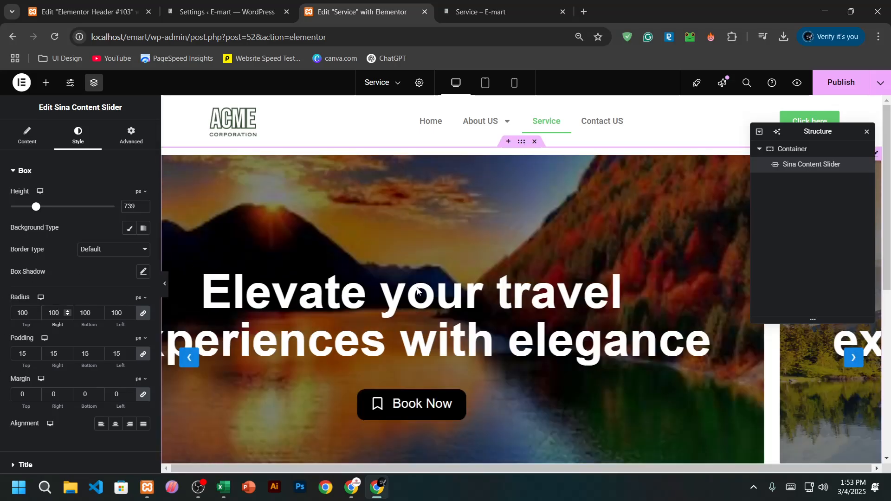
Reset the slider box's radius to 0 px on all corners
{"action": "scroll", "coordinate": [467, 379], "scroll_direction": "down", "scroll_amount": 5}
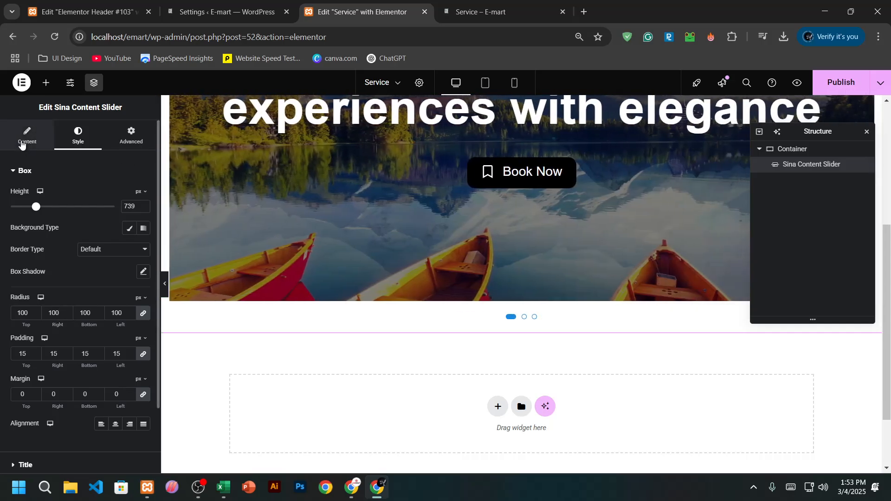
{"action": "left_click", "coordinate": [23, 144]}
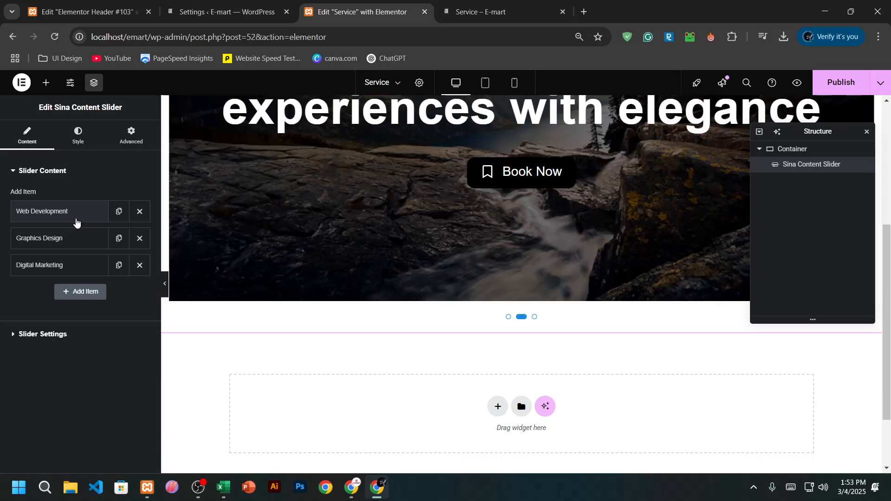
{"action": "left_click", "coordinate": [76, 142]}
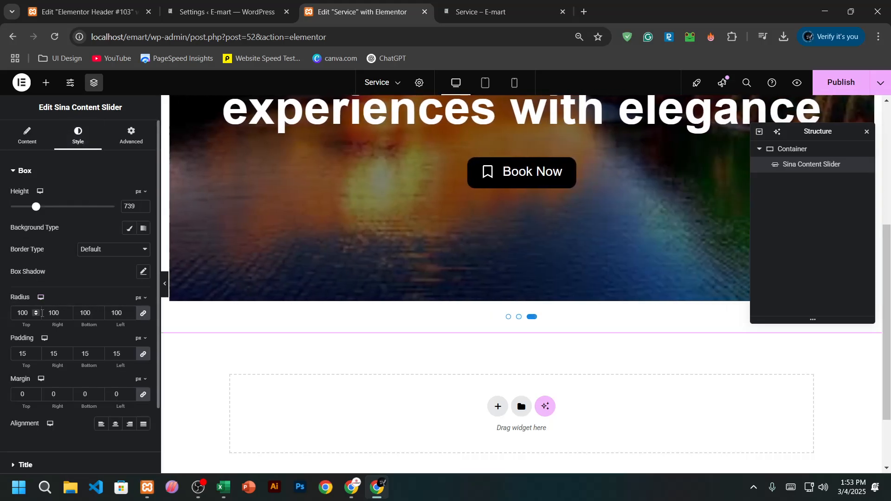
{"action": "double_click", "coordinate": [41, 313]}
In the slider's Nav & Dots styling, make the navigation arrows' background color fully transparent (#1085E400)
{"action": "scroll", "coordinate": [46, 420], "scroll_direction": "down", "scroll_amount": 2}
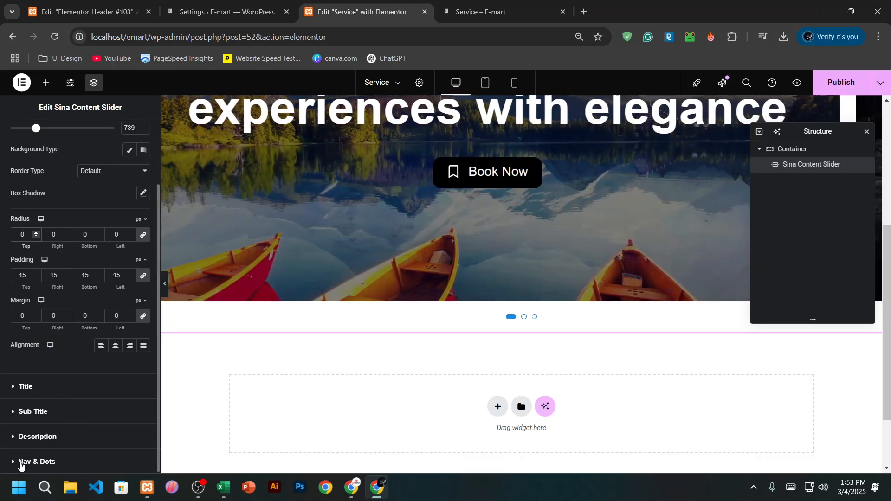
{"action": "left_click", "coordinate": [19, 462]}
{"action": "scroll", "coordinate": [60, 380], "scroll_direction": "down", "scroll_amount": 5}
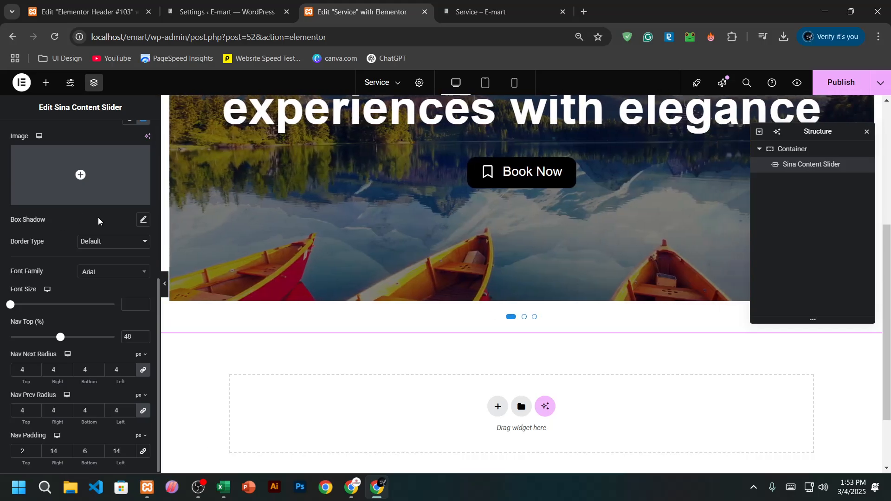
{"action": "scroll", "coordinate": [98, 217], "scroll_direction": "up", "scroll_amount": 1}
{"action": "scroll", "coordinate": [102, 228], "scroll_direction": "up", "scroll_amount": 1}
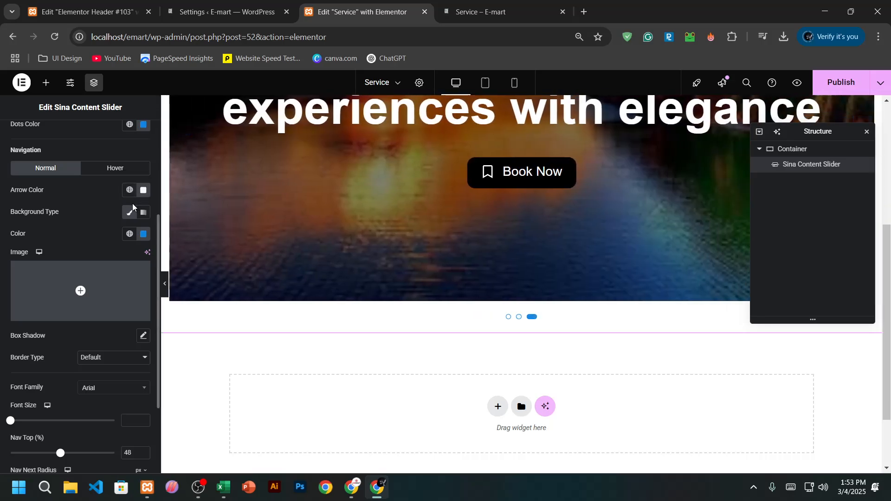
{"action": "left_click", "coordinate": [145, 192]}
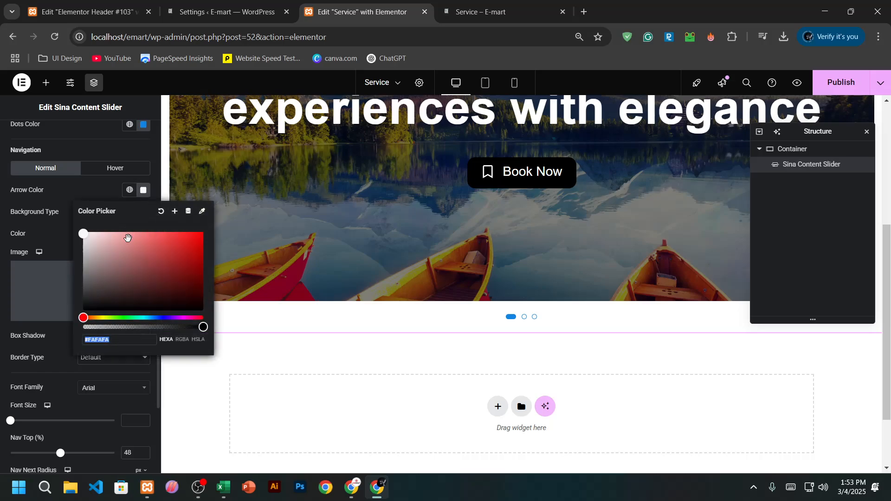
{"action": "left_click", "coordinate": [85, 197]}
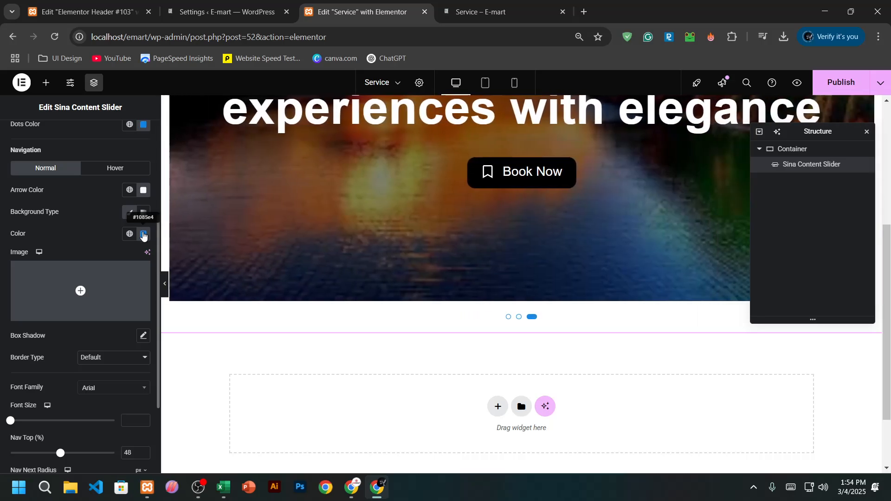
{"action": "left_click", "coordinate": [143, 233]}
{"action": "left_click_drag", "start_coordinate": [122, 375], "coordinate": [50, 376]}
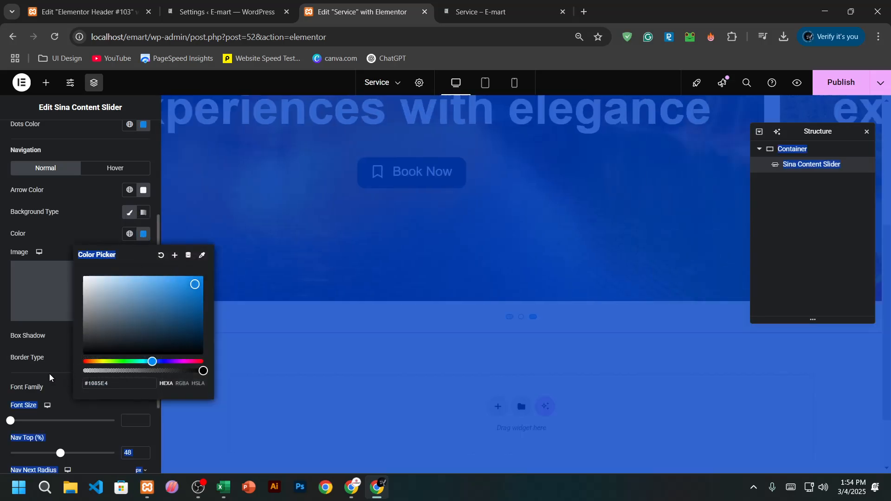
{"action": "left_click", "coordinate": [125, 371]}
{"action": "left_click_drag", "start_coordinate": [124, 372], "coordinate": [84, 372]}
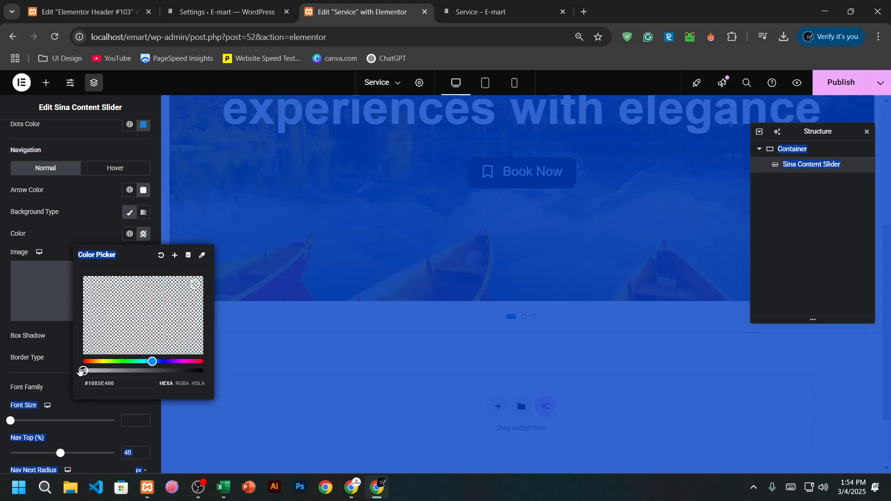
{"action": "left_click", "coordinate": [416, 419]}
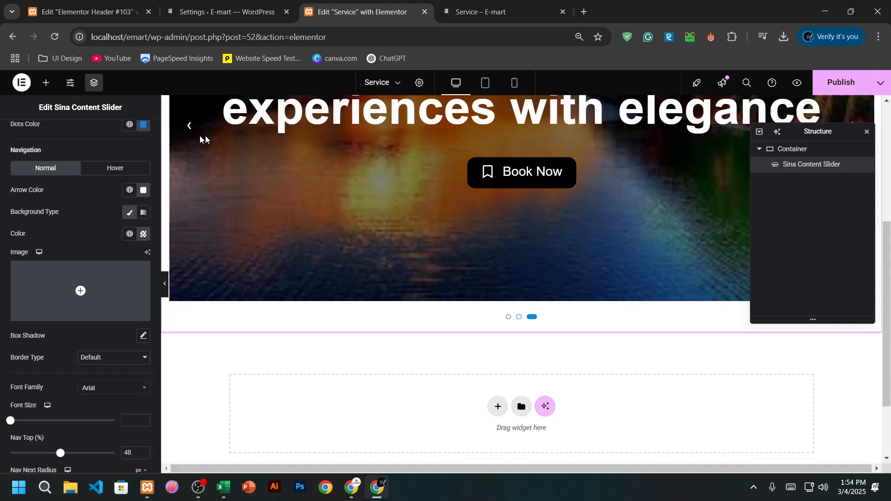
Try a Nav Top of 76% for the slider's arrows and restore it to 48%
{"action": "scroll", "coordinate": [95, 332], "scroll_direction": "down", "scroll_amount": 1}
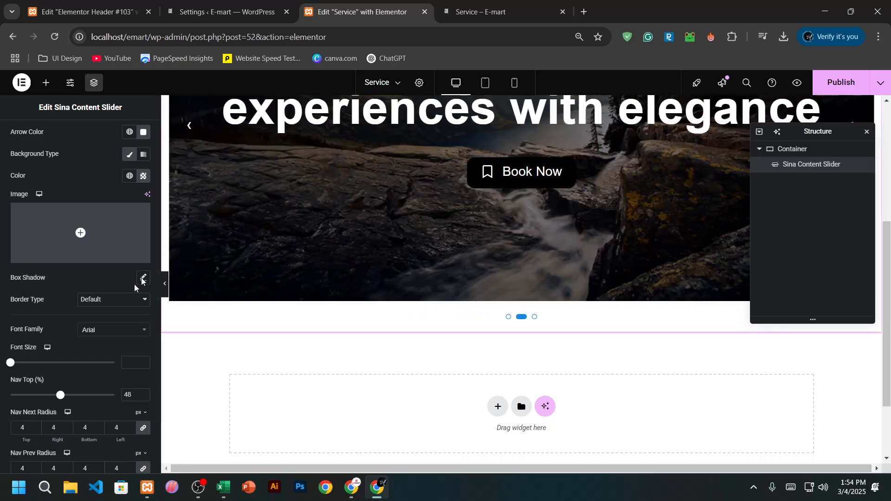
{"action": "scroll", "coordinate": [84, 343], "scroll_direction": "down", "scroll_amount": 1}
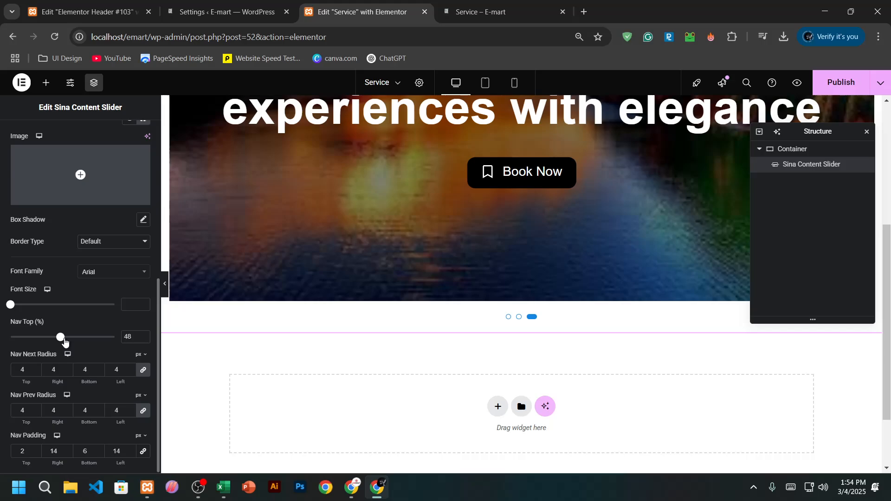
{"action": "scroll", "coordinate": [174, 229], "scroll_direction": "up", "scroll_amount": 2}
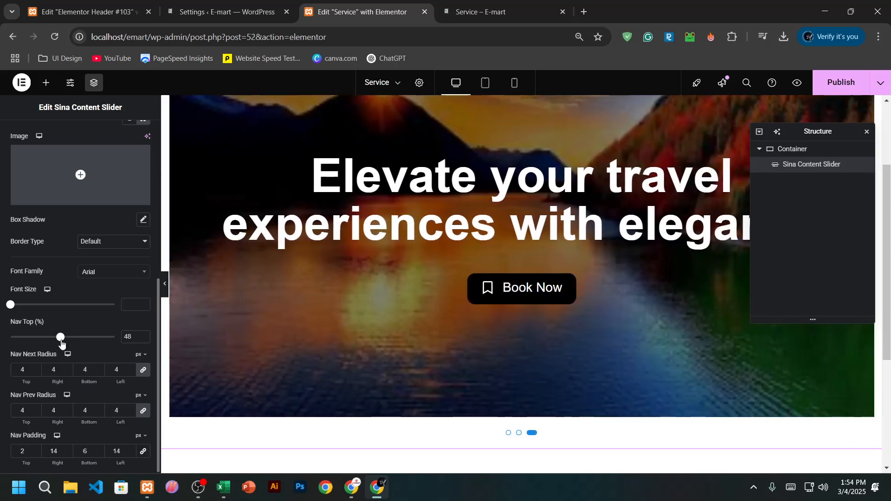
{"action": "left_click_drag", "start_coordinate": [61, 343], "coordinate": [89, 338]}
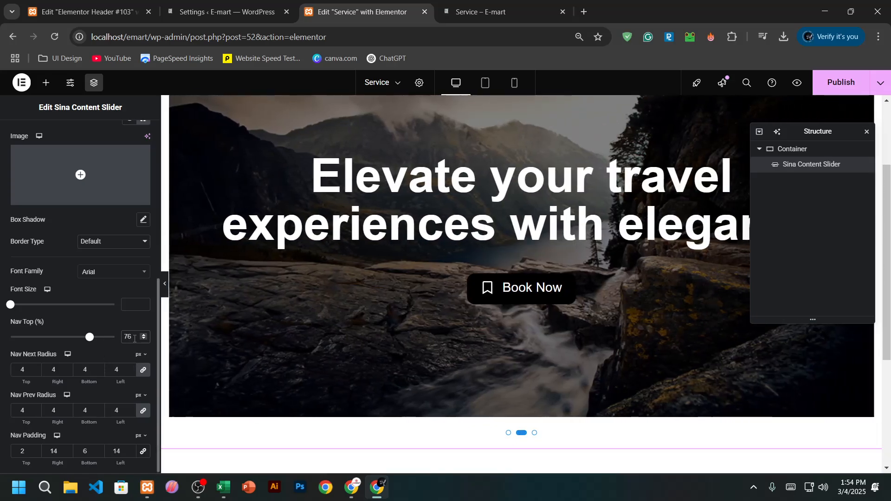
{"action": "left_click", "coordinate": [134, 337]}
{"action": "key", "text": "BackSpace"}
{"action": "key", "text": "BackSpace"}
{"action": "type", "text": "4"}
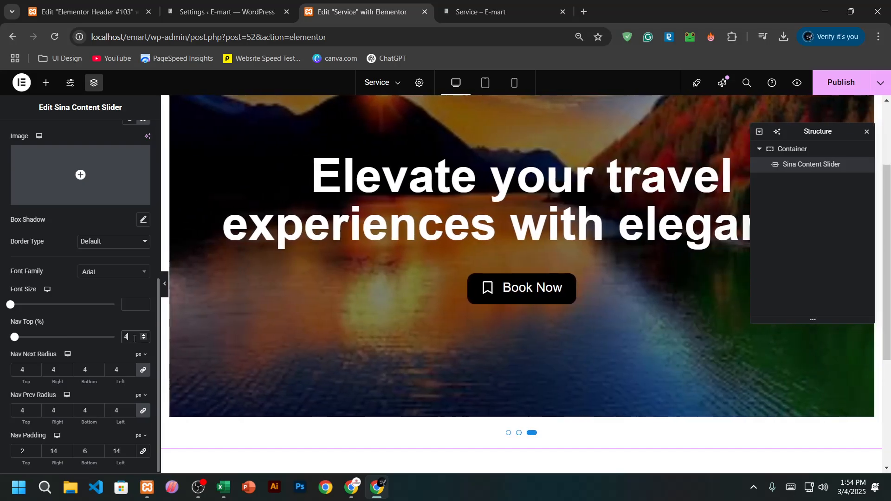
{"action": "type", "text": "8"}
In the slider's advanced layout settings, set the margin and padding to 0 px on all sides
{"action": "scroll", "coordinate": [101, 211], "scroll_direction": "up", "scroll_amount": 6}
{"action": "left_click", "coordinate": [124, 147]}
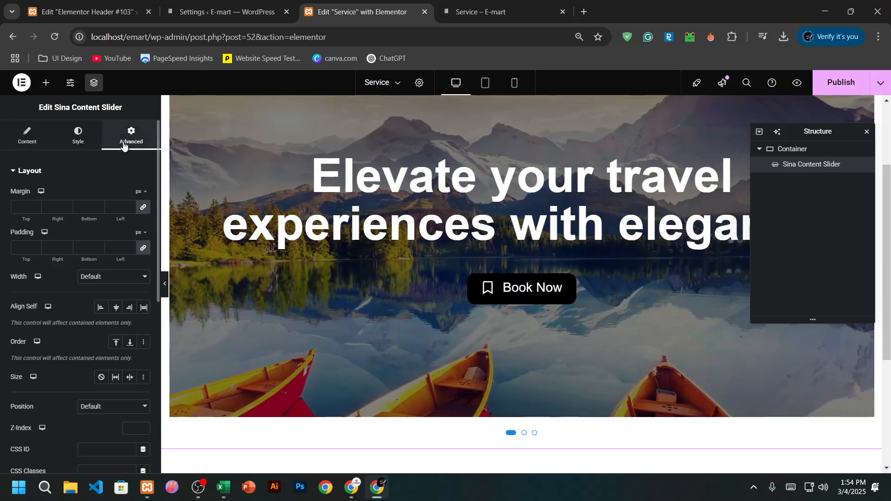
{"action": "left_click", "coordinate": [23, 207]}
{"action": "type", "text": "0"}
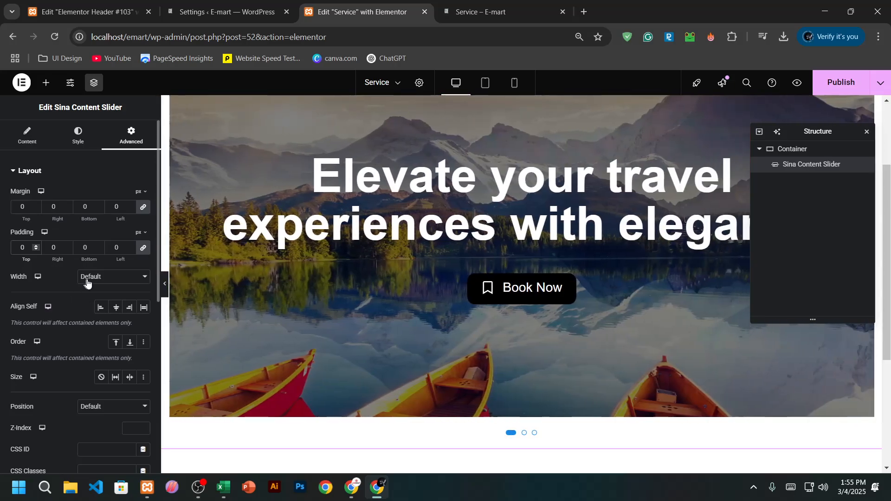
Try Full Width (100%) for the slider, settle on Inline (auto) width, and set Align Self to center
{"action": "left_click", "coordinate": [91, 278]}
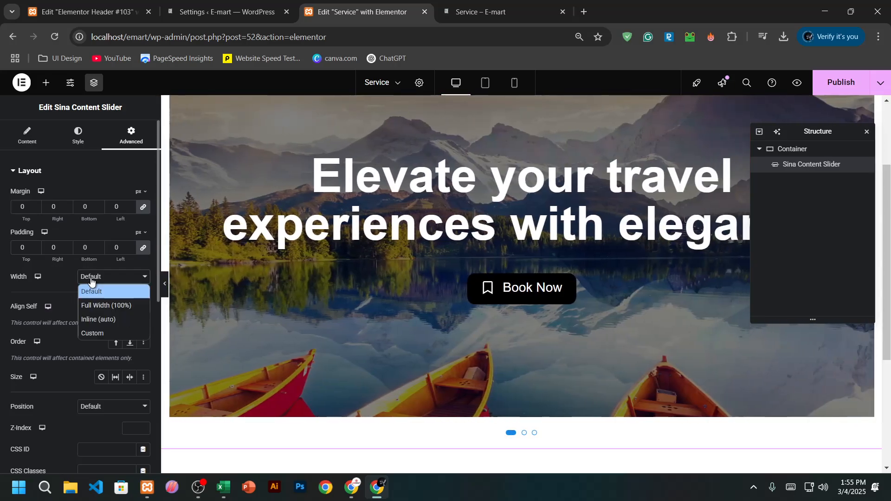
{"action": "left_click", "coordinate": [100, 305]}
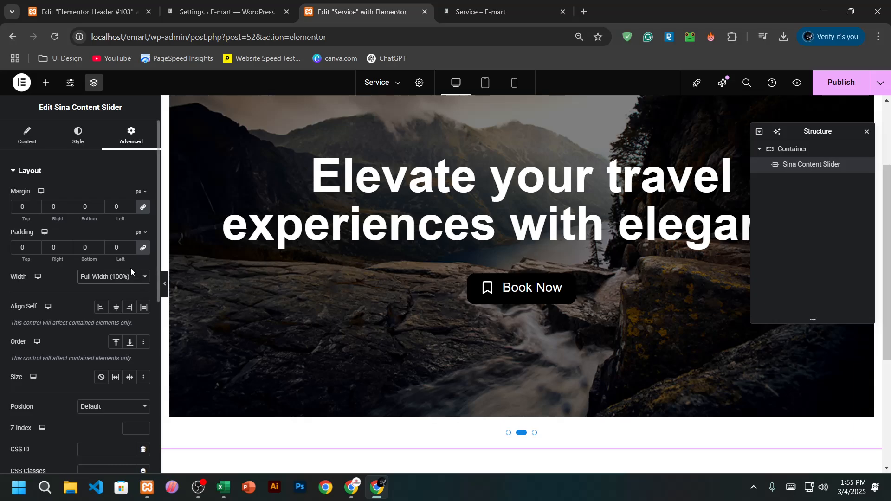
{"action": "left_click", "coordinate": [122, 277]}
{"action": "left_click", "coordinate": [115, 319]}
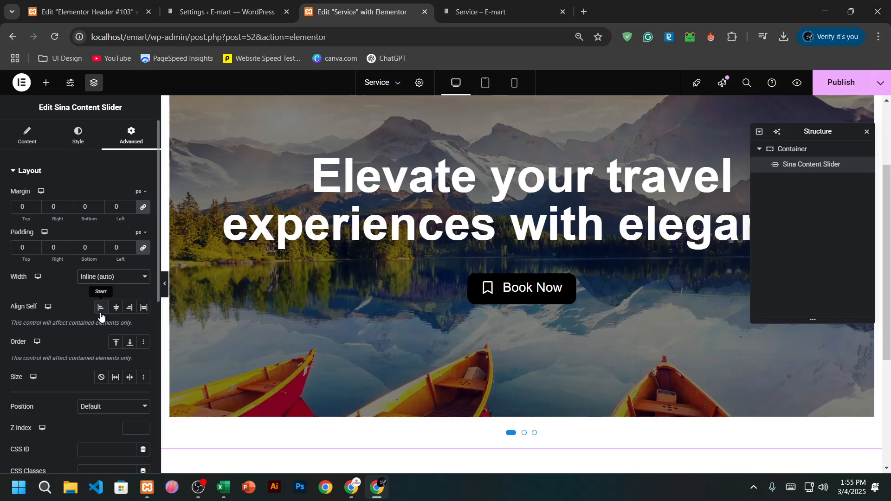
{"action": "left_click", "coordinate": [117, 308]}
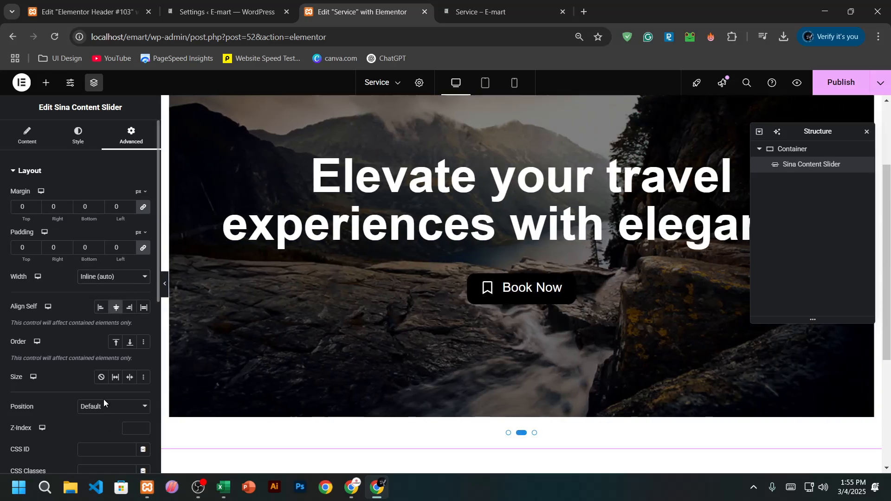
Publish the slider changes and reload the live Service page to examine the slides, arrows and dots
{"action": "scroll", "coordinate": [13, 330], "scroll_direction": "down", "scroll_amount": 7}
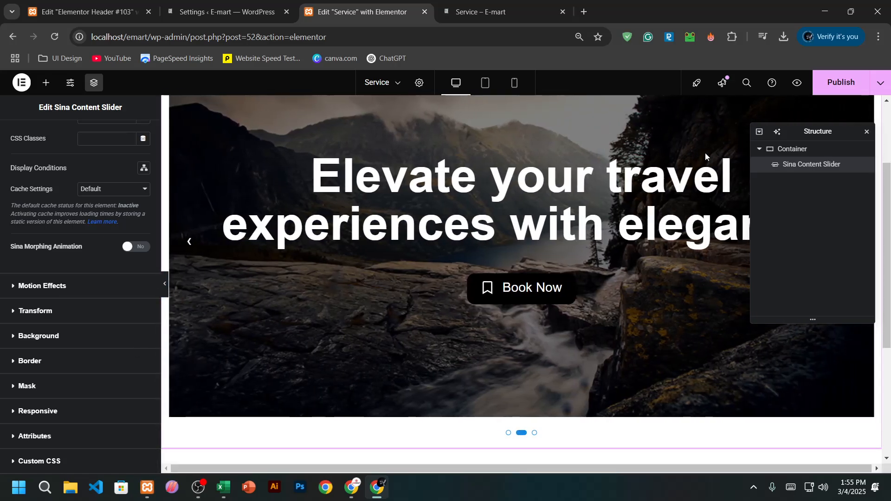
{"action": "left_click", "coordinate": [837, 83]}
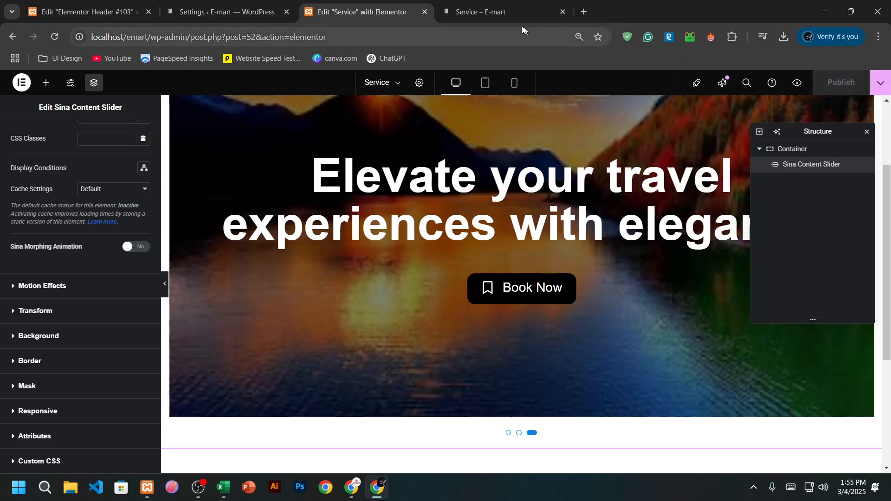
{"action": "left_click", "coordinate": [506, 5]}
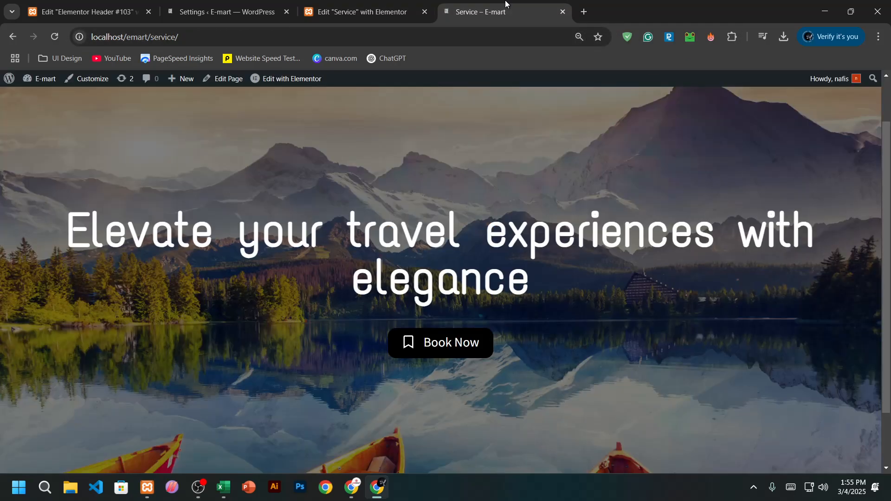
{"action": "left_click", "coordinate": [54, 36]}
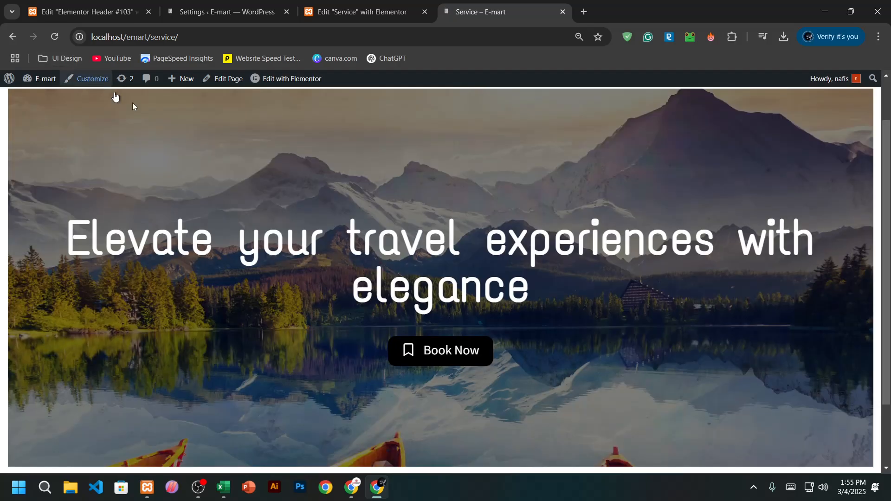
{"action": "scroll", "coordinate": [426, 323], "scroll_direction": "up", "scroll_amount": 2}
{"action": "scroll", "coordinate": [425, 322], "scroll_direction": "down", "scroll_amount": 1}
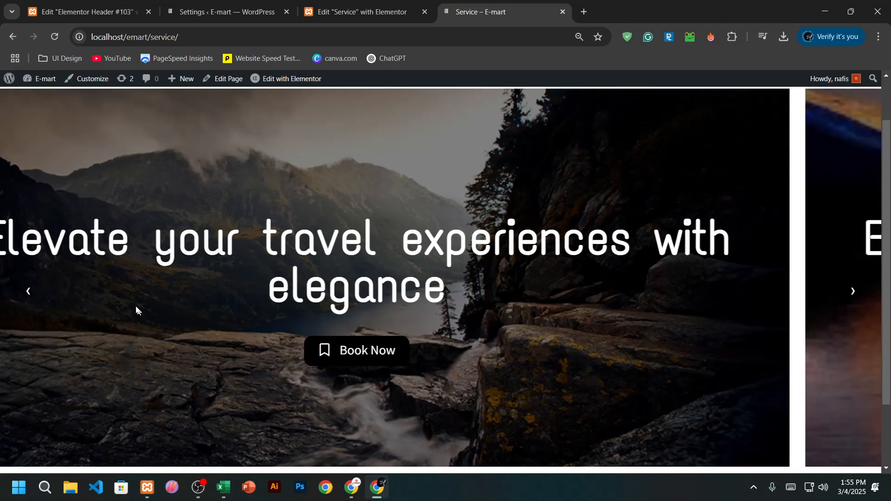
{"action": "scroll", "coordinate": [467, 328], "scroll_direction": "down", "scroll_amount": 2}
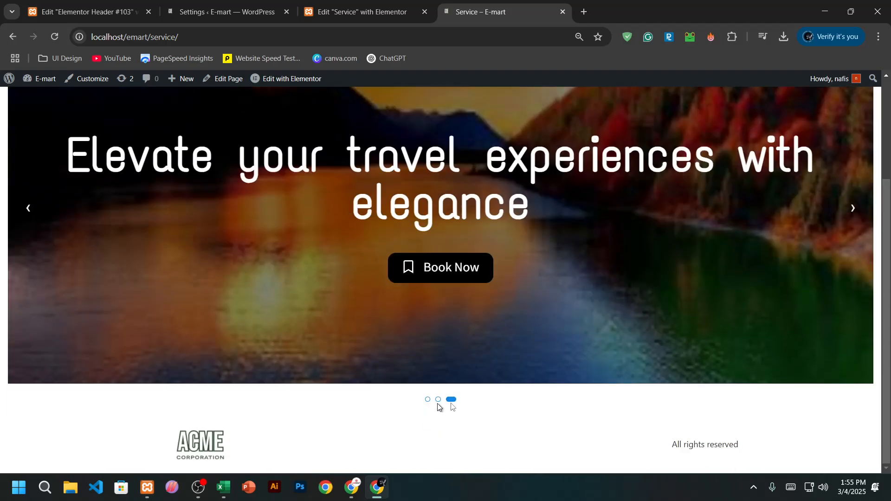
{"action": "scroll", "coordinate": [486, 399], "scroll_direction": "up", "scroll_amount": 3}
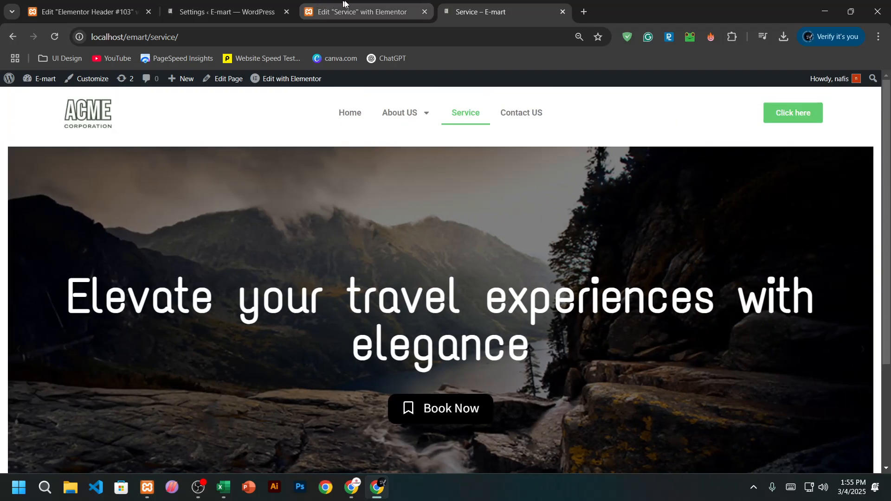
Return to the Elementor editor and hide the dots in the slider's settings
{"action": "left_click", "coordinate": [359, 12]}
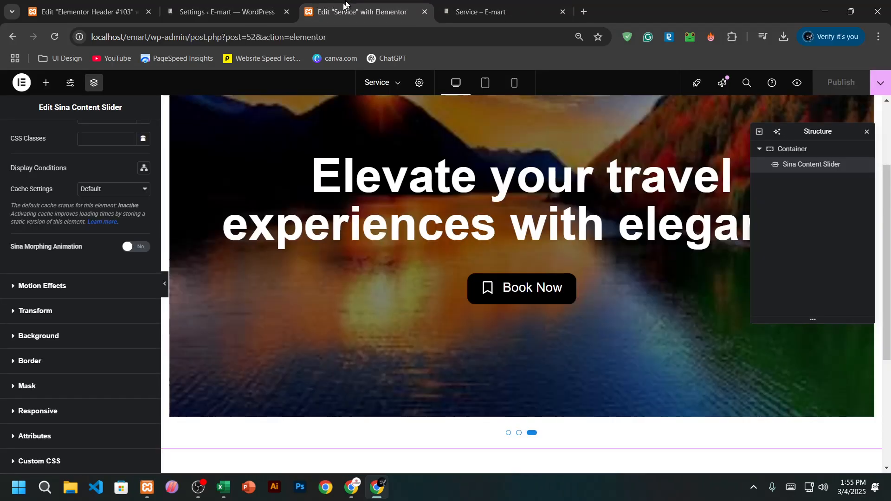
{"action": "scroll", "coordinate": [116, 221], "scroll_direction": "up", "scroll_amount": 8}
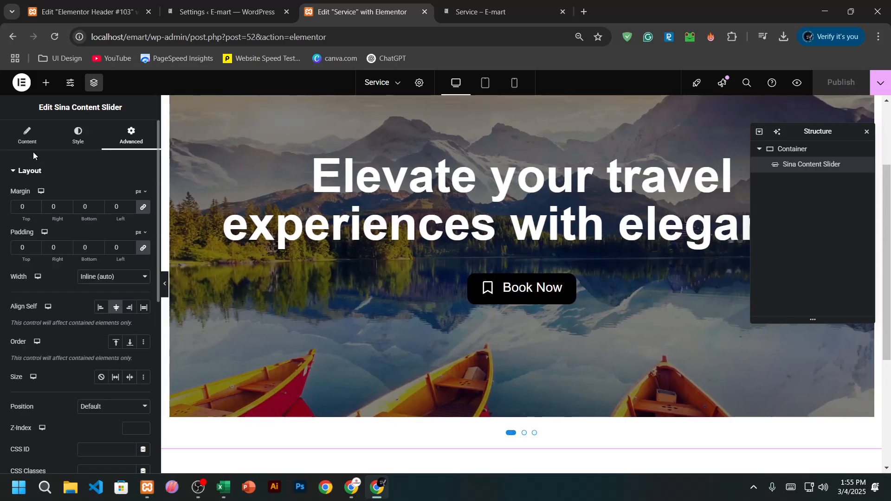
{"action": "left_click", "coordinate": [27, 129]}
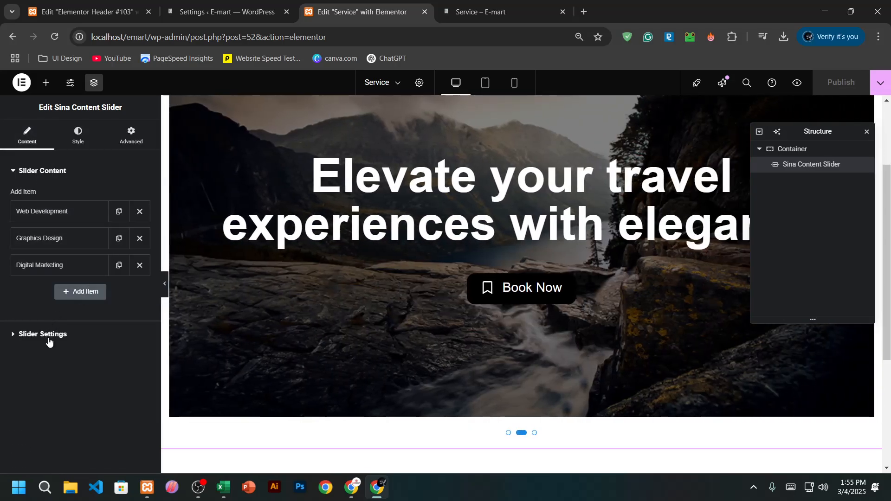
{"action": "left_click", "coordinate": [46, 334]}
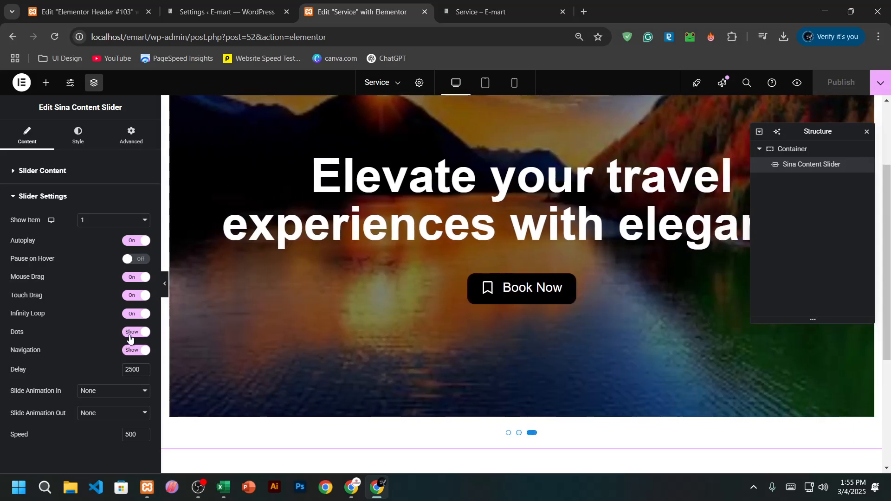
{"action": "left_click", "coordinate": [134, 332]}
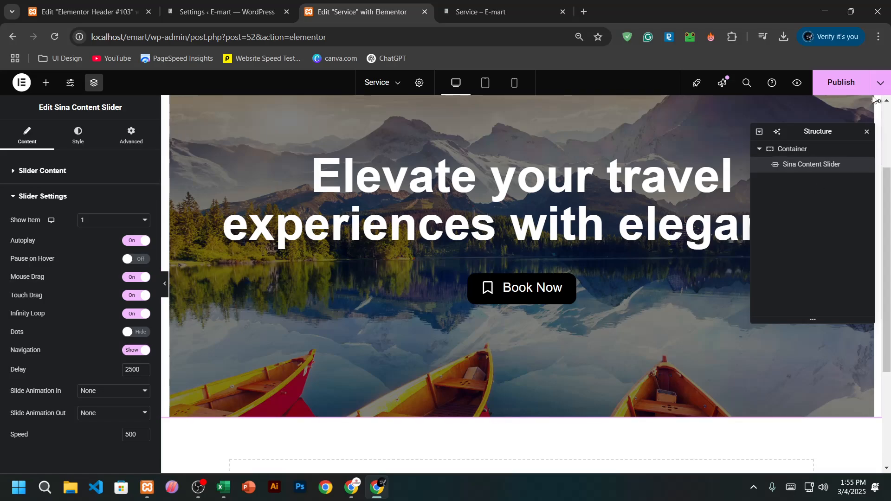
Publish the slider with its dots hidden and reload the live Service page to check the slides
{"action": "left_click", "coordinate": [841, 82]}
{"action": "left_click", "coordinate": [500, 5]}
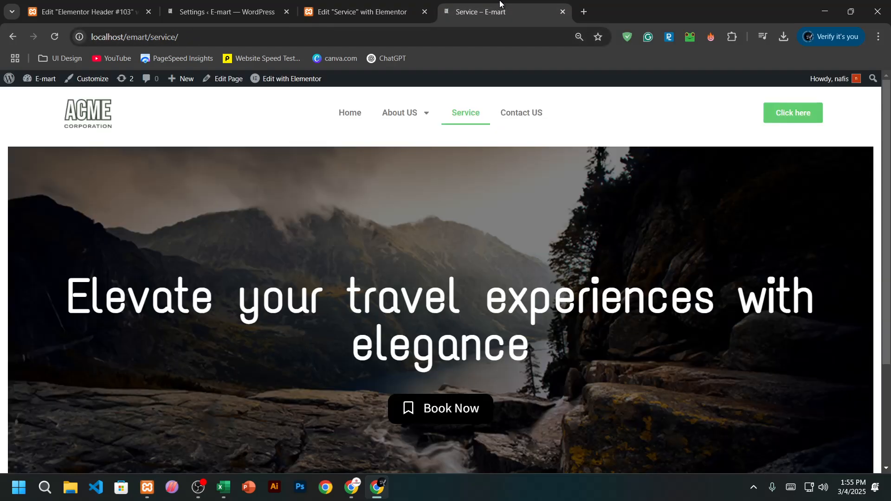
{"action": "left_click", "coordinate": [55, 37]}
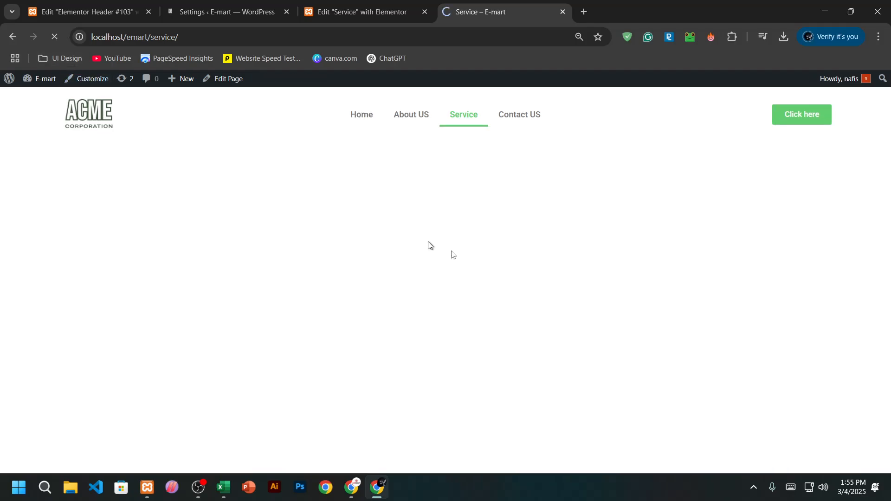
{"action": "scroll", "coordinate": [593, 300], "scroll_direction": "down", "scroll_amount": 3}
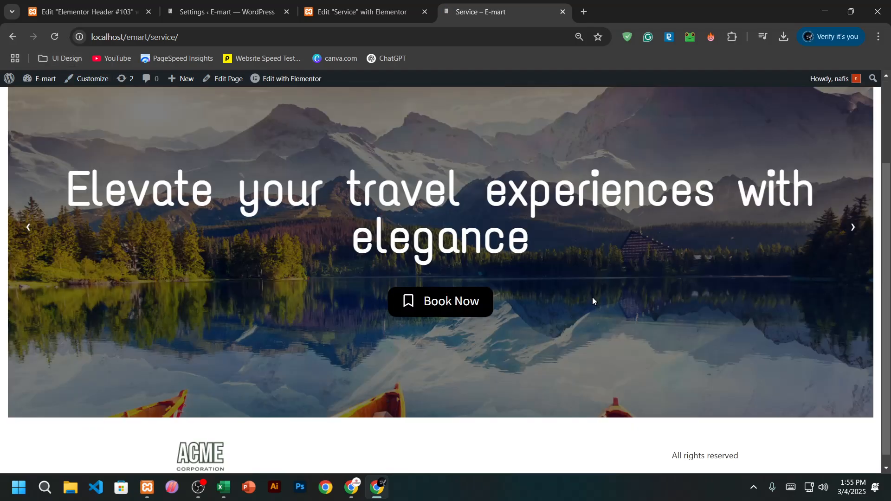
{"action": "scroll", "coordinate": [598, 301], "scroll_direction": "down", "scroll_amount": 1}
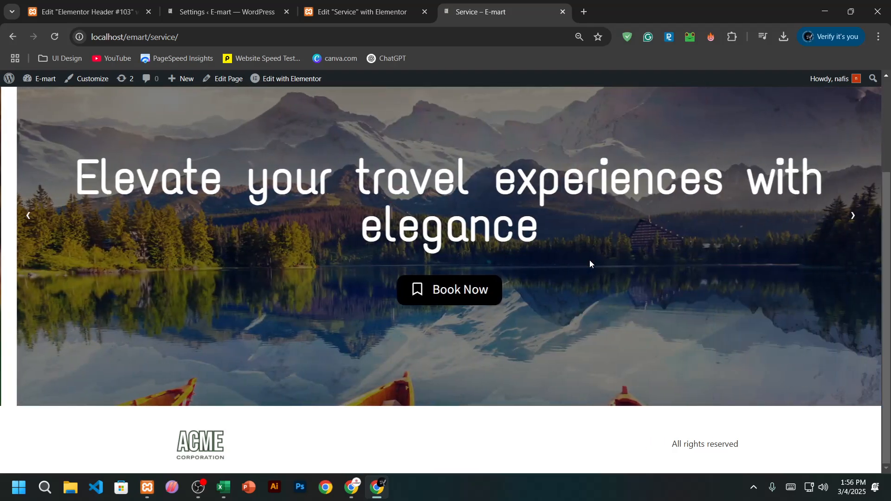
{"action": "scroll", "coordinate": [555, 378], "scroll_direction": "up", "scroll_amount": 3}
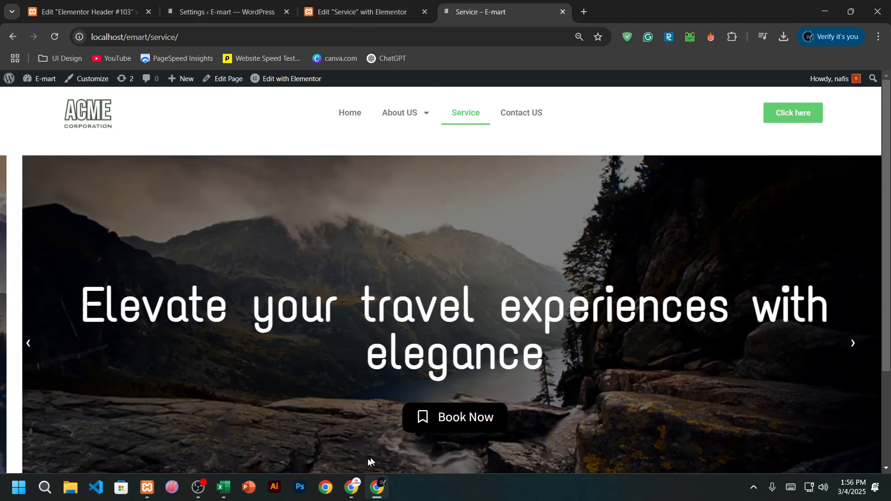
Switch to the other Chrome window showing the YouTube channel dashboard and open a new tab there
{"action": "left_click", "coordinate": [352, 488]}
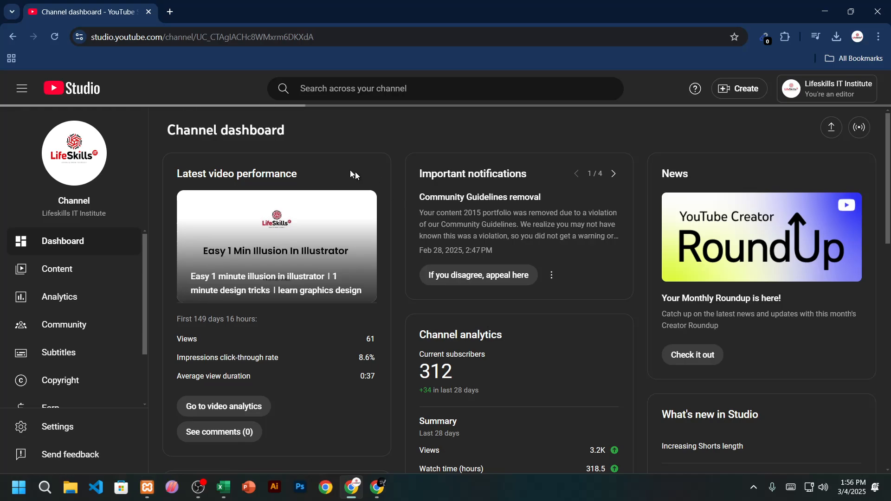
{"action": "left_click", "coordinate": [170, 11]}
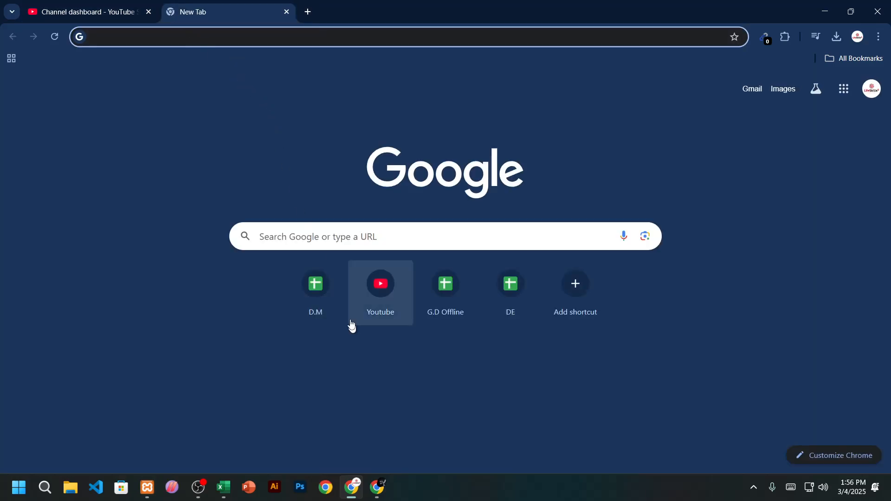
{"action": "left_click", "coordinate": [315, 287]}
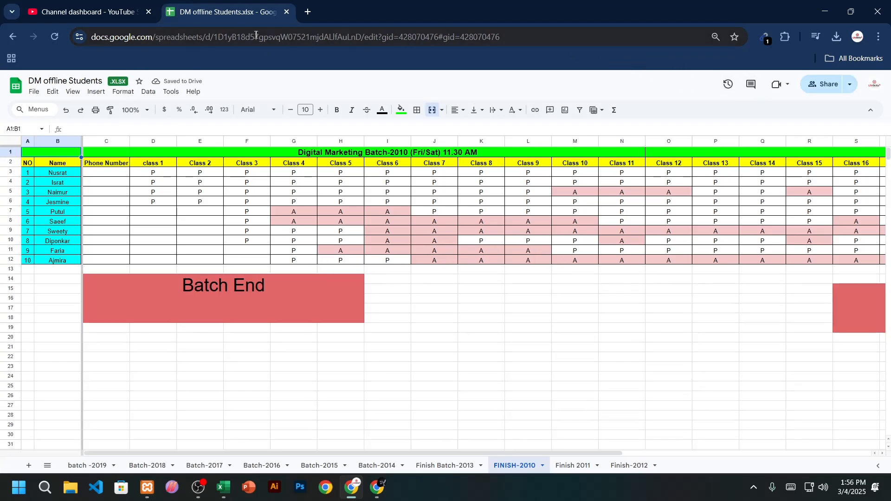
{"action": "left_click", "coordinate": [302, 17]}
{"action": "left_click", "coordinate": [282, 16]}
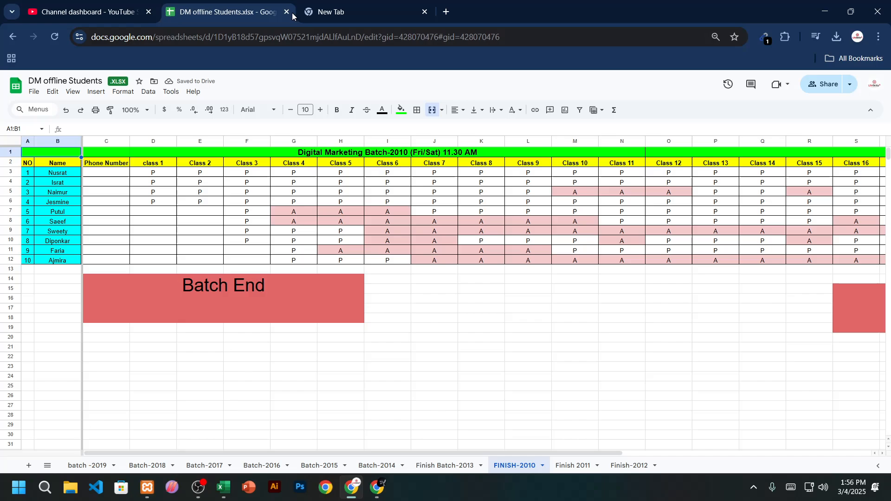
{"action": "left_click", "coordinate": [287, 12]}
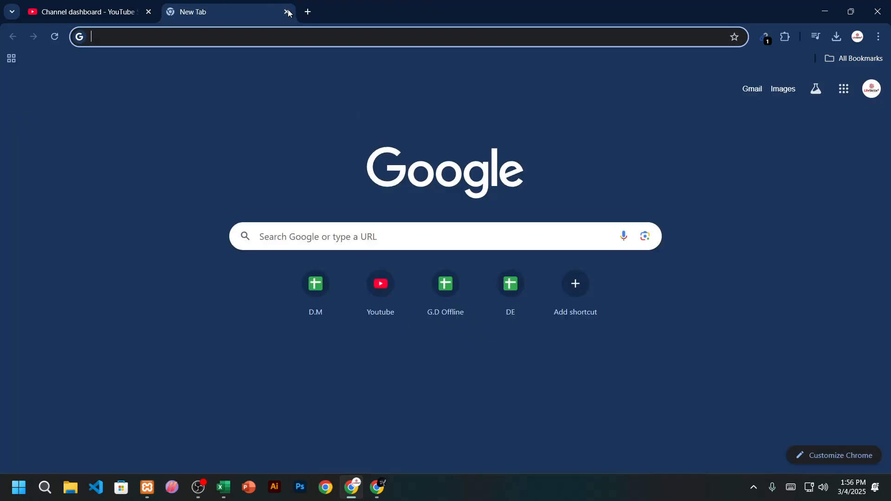
Go to Google Sheets and open the WD offline students spreadsheet
{"action": "left_click", "coordinate": [844, 88]}
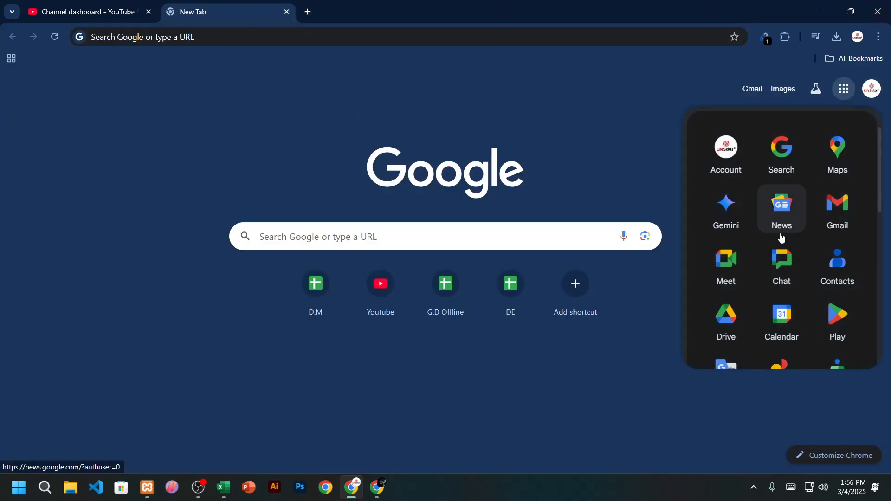
{"action": "scroll", "coordinate": [780, 243], "scroll_direction": "down", "scroll_amount": 3}
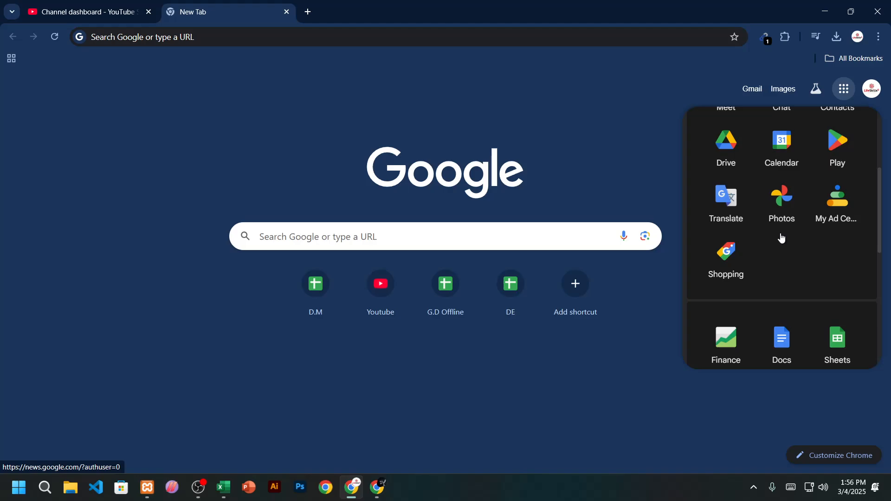
{"action": "left_click", "coordinate": [853, 342]}
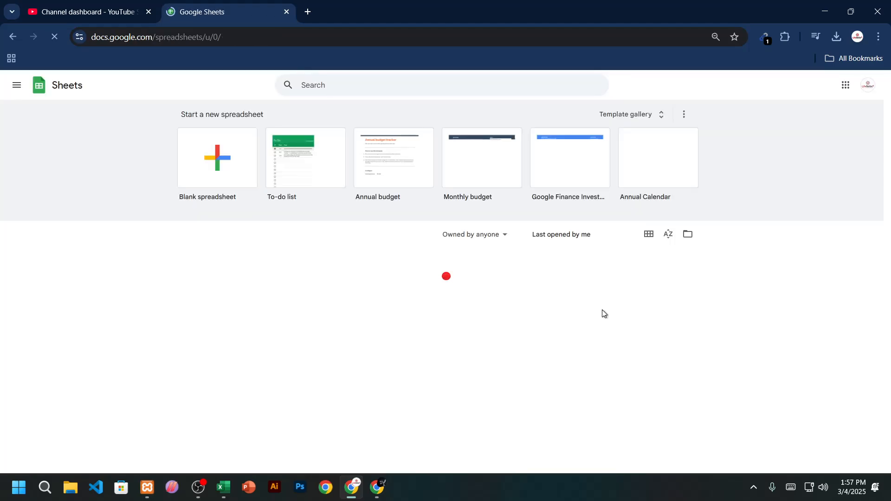
{"action": "scroll", "coordinate": [585, 306], "scroll_direction": "down", "scroll_amount": 1}
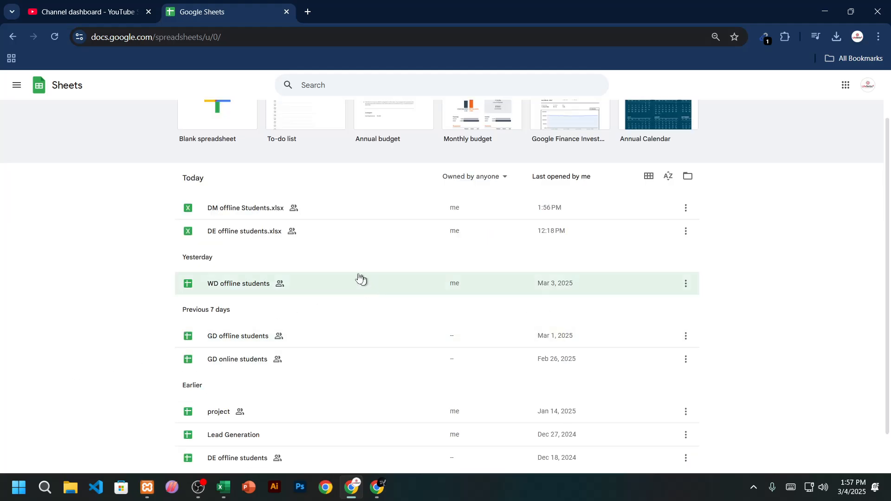
{"action": "left_click", "coordinate": [245, 289]}
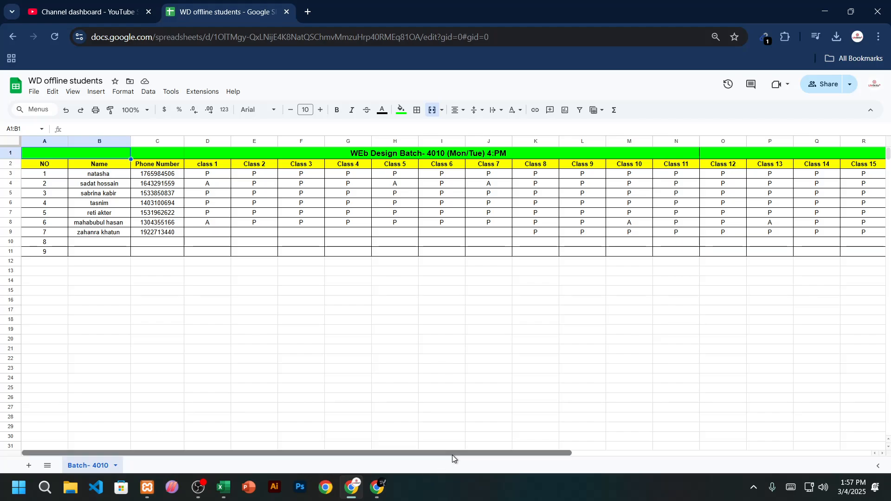
Enter A in the Class 21 attendance cell X9 for the seventh student
{"action": "left_click_drag", "start_coordinate": [452, 455], "coordinate": [756, 458]}
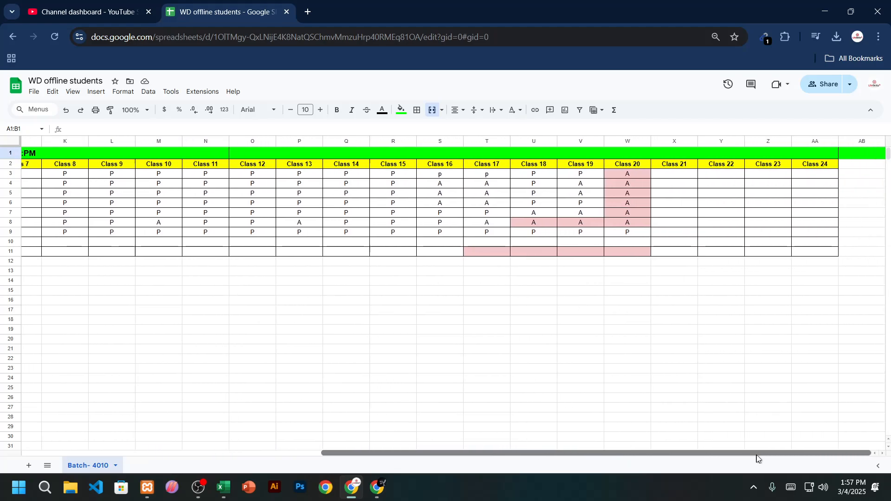
{"action": "left_click", "coordinate": [682, 236]}
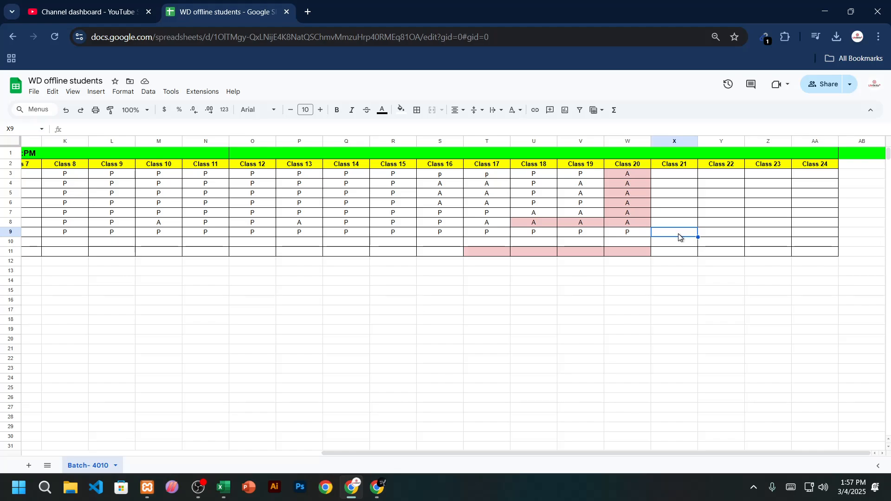
{"action": "double_click", "coordinate": [679, 236]}
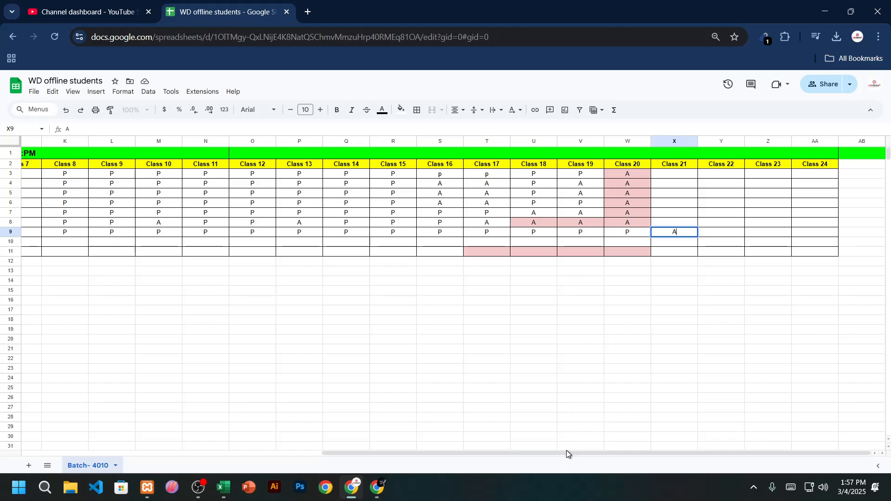
{"action": "left_click_drag", "start_coordinate": [566, 453], "coordinate": [299, 452]}
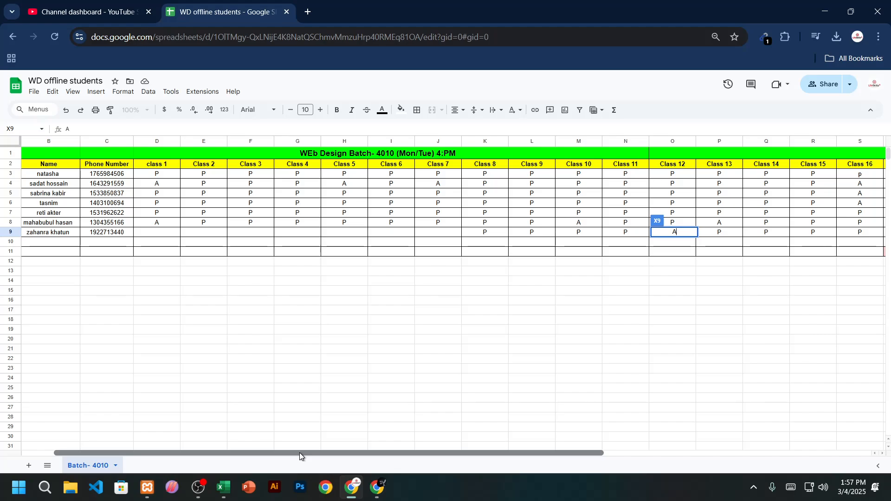
{"action": "left_click_drag", "start_coordinate": [299, 452], "coordinate": [498, 441]}
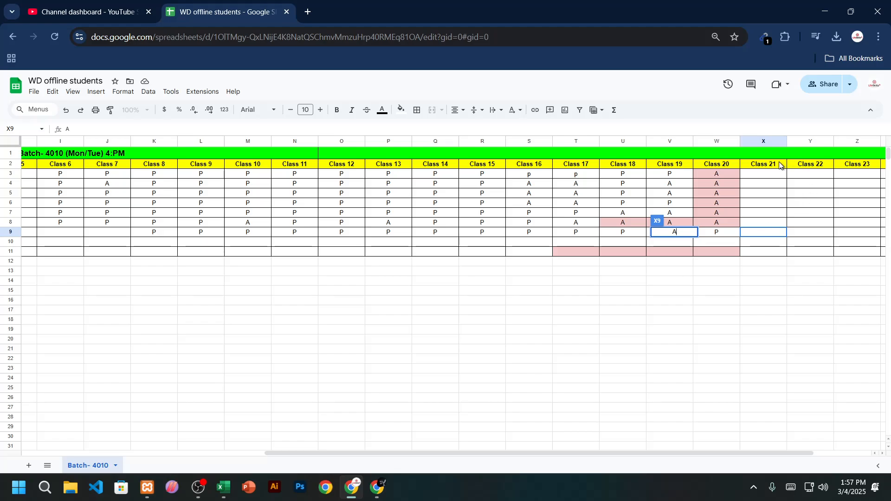
{"action": "left_click", "coordinate": [778, 237]}
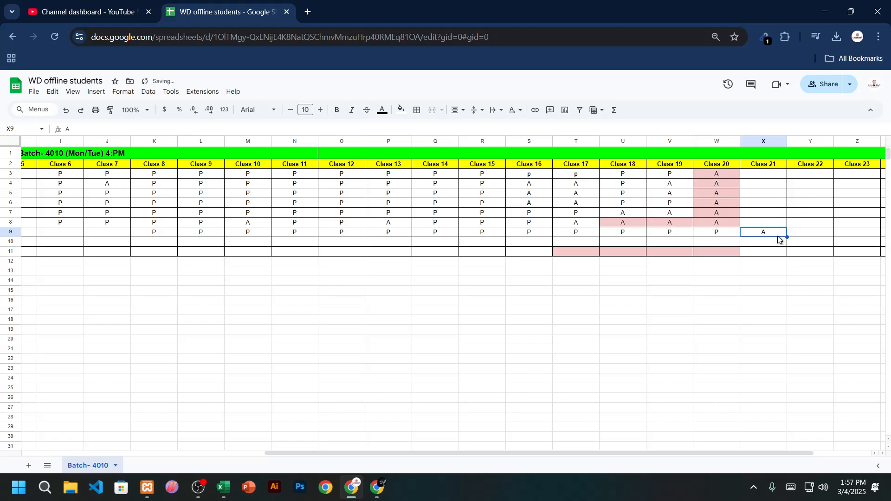
Mark the third and seventh students present for Class 21 by entering P in X5 and X9
{"action": "left_click", "coordinate": [777, 194]}
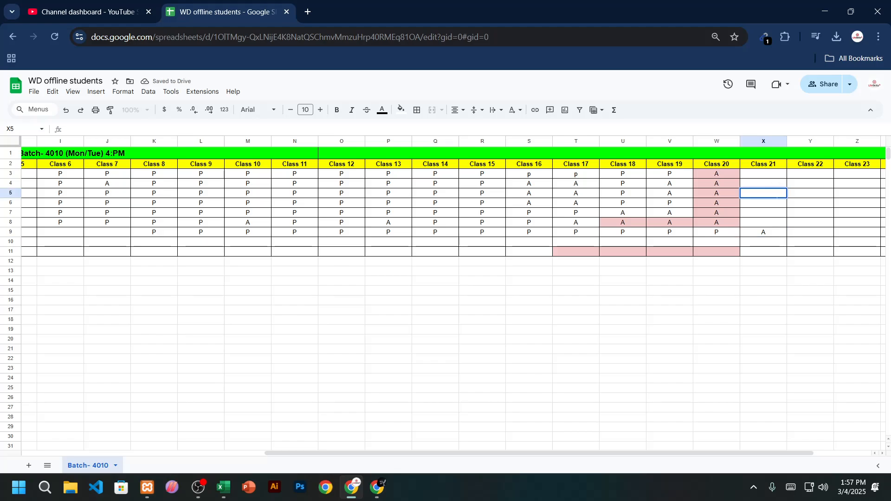
{"action": "key", "text": "Return"}
{"action": "left_click", "coordinate": [774, 232]}
{"action": "key", "text": "Return"}
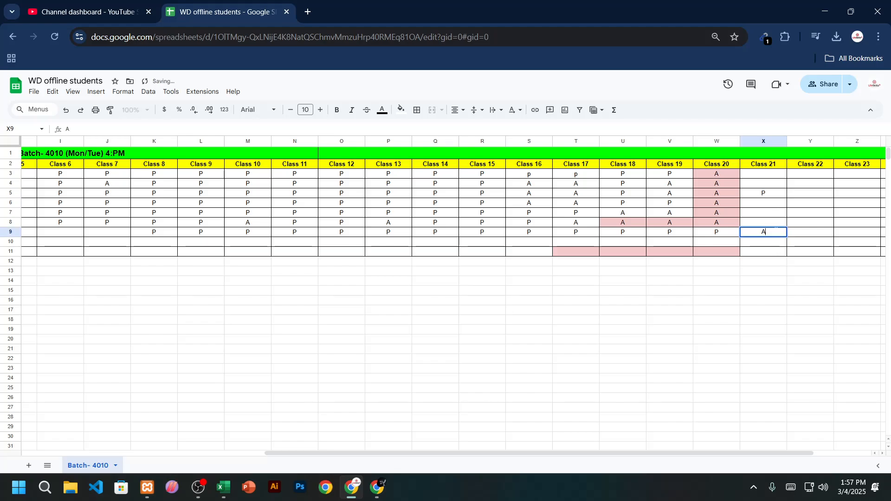
{"action": "type", "text": "P"}
Mark the first two students absent for Class 21 by entering A in X3 and X4
{"action": "left_click", "coordinate": [771, 176]}
{"action": "key", "text": "Return"}
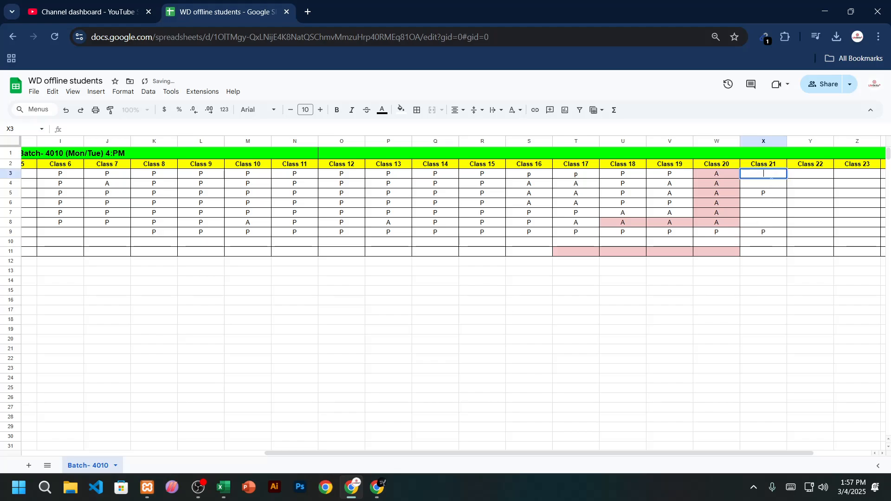
{"action": "type", "text": "A"}
{"action": "left_click", "coordinate": [770, 185], "text": "shift"}
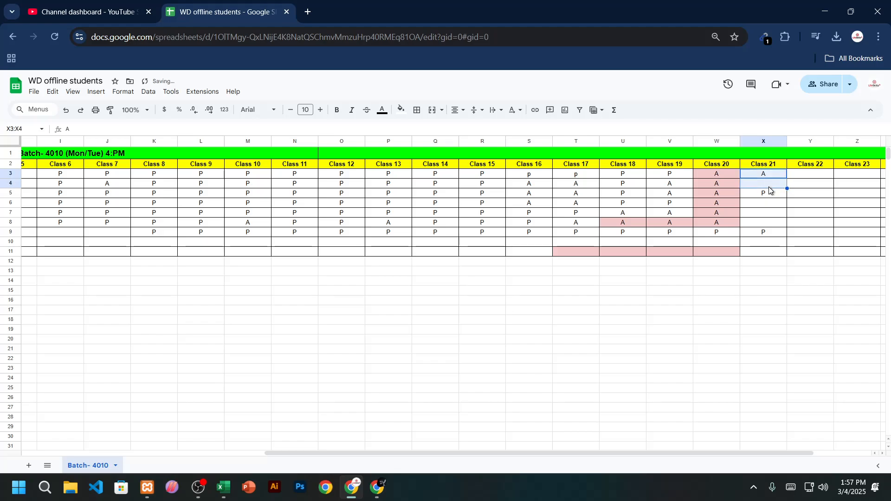
{"action": "left_click", "coordinate": [770, 190]}
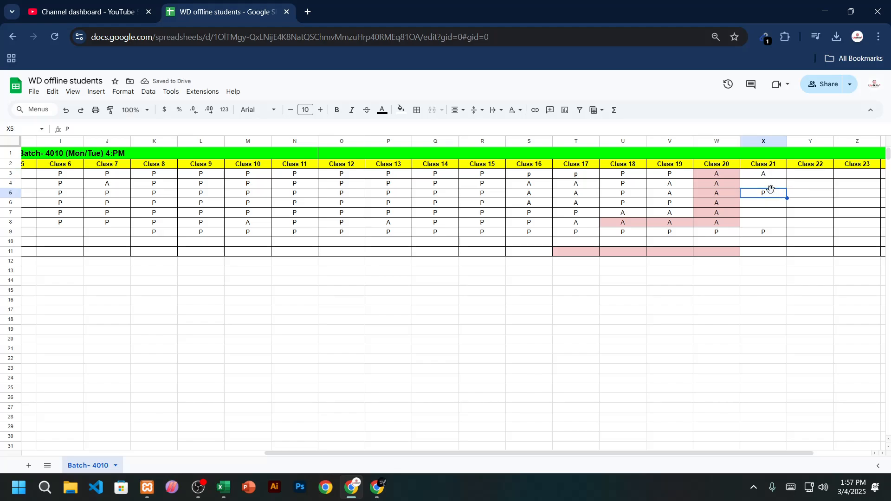
{"action": "left_click", "coordinate": [770, 190]}
{"action": "double_click", "coordinate": [764, 184]}
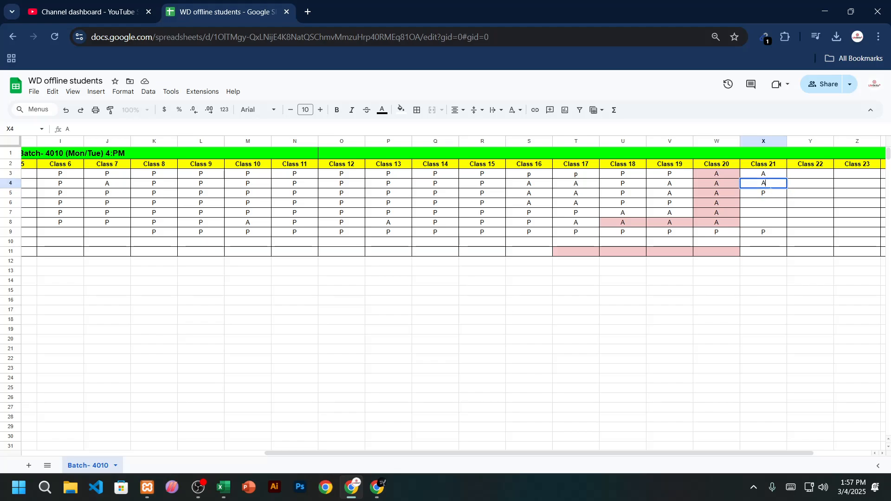
Mark the fourth, fifth and sixth students absent for Class 21 by entering A in X6, X7 and X8
{"action": "double_click", "coordinate": [764, 203]}
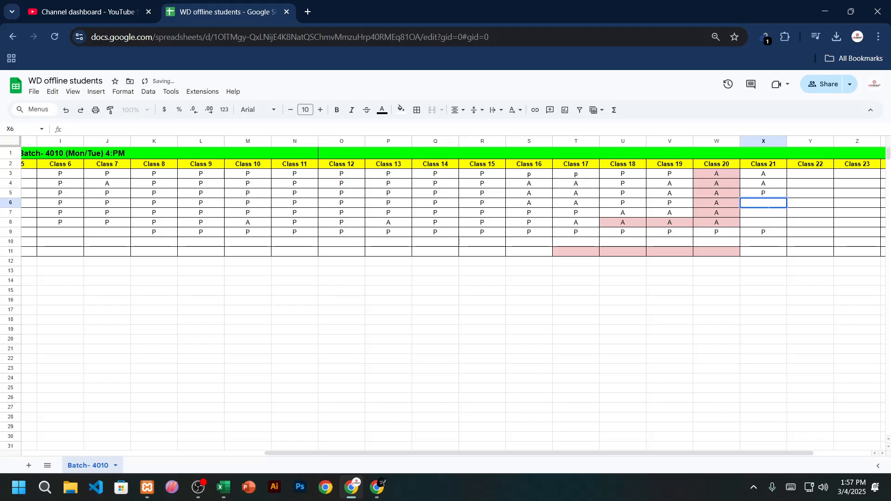
{"action": "left_click", "coordinate": [766, 214]}
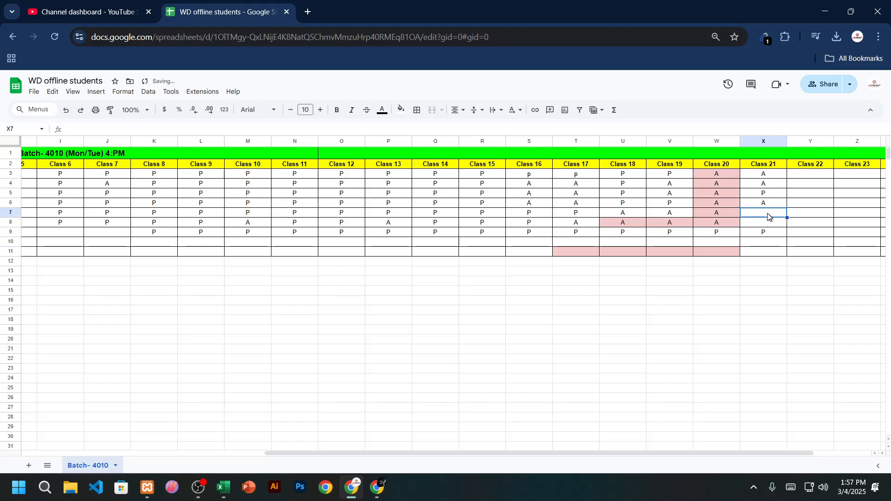
{"action": "double_click", "coordinate": [767, 213]}
{"action": "type", "text": "A"}
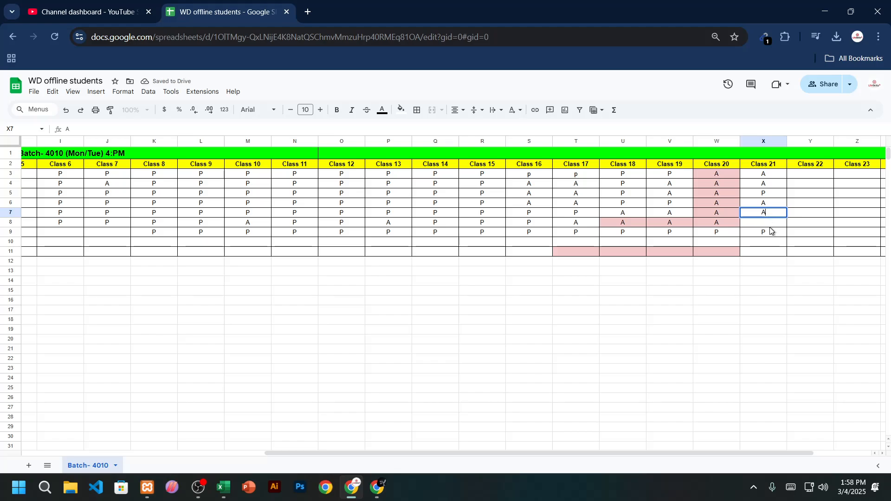
{"action": "left_click", "coordinate": [770, 227]}
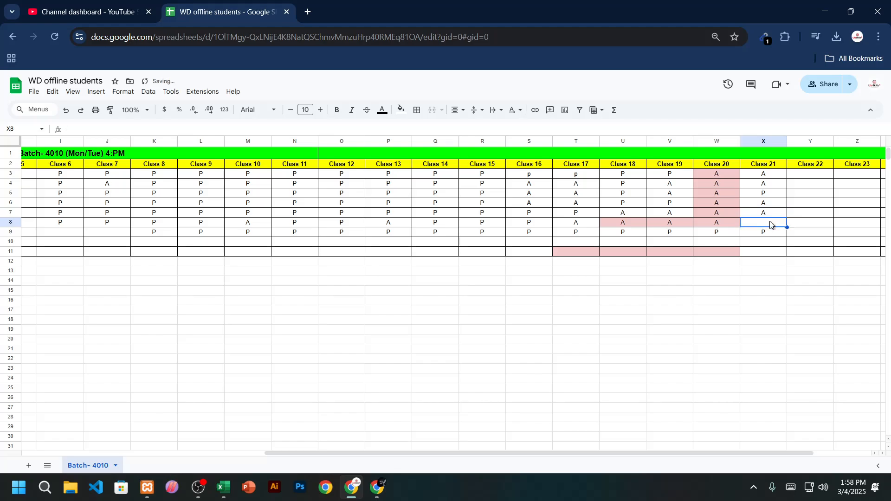
{"action": "double_click", "coordinate": [771, 225]}
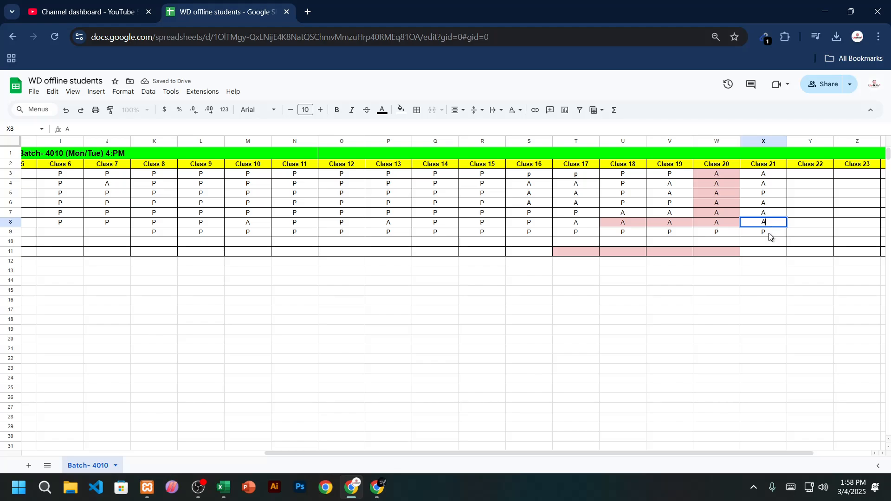
{"action": "left_click", "coordinate": [747, 273]}
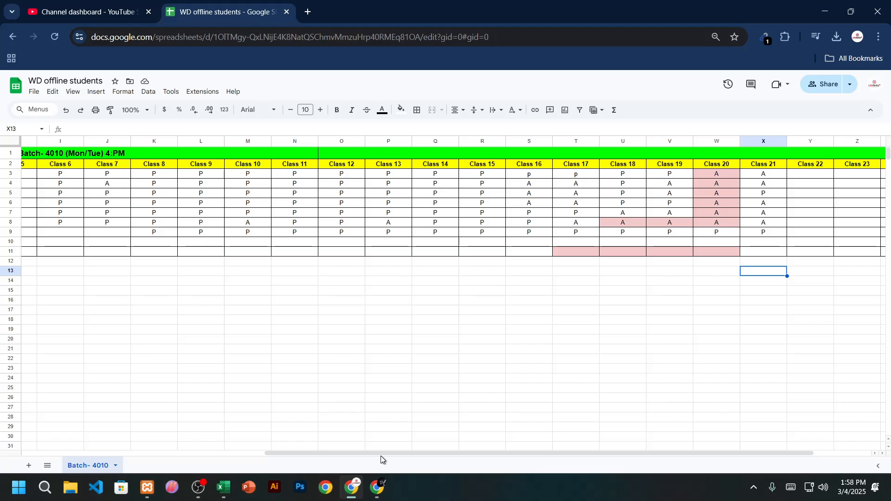
Look over the completed Class 21 attendance, then close the spreadsheet window and the browser window with the Service page
{"action": "left_click_drag", "start_coordinate": [450, 453], "coordinate": [550, 456]}
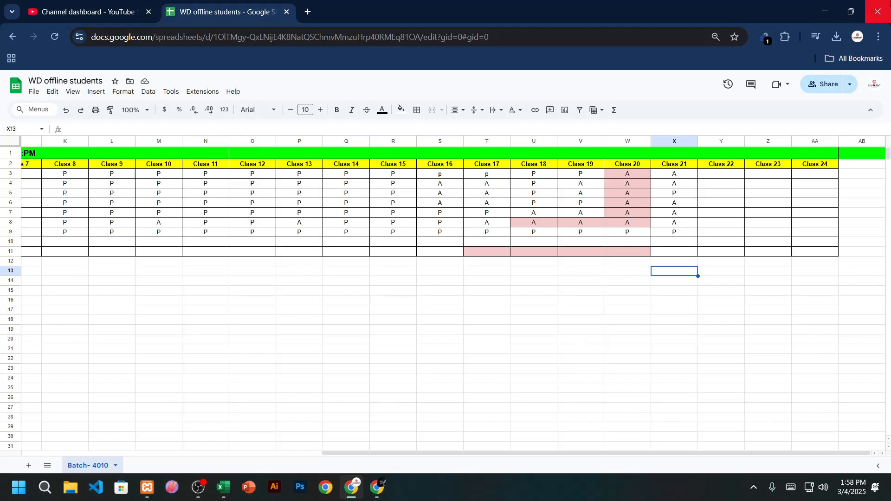
{"action": "left_click", "coordinate": [881, 8]}
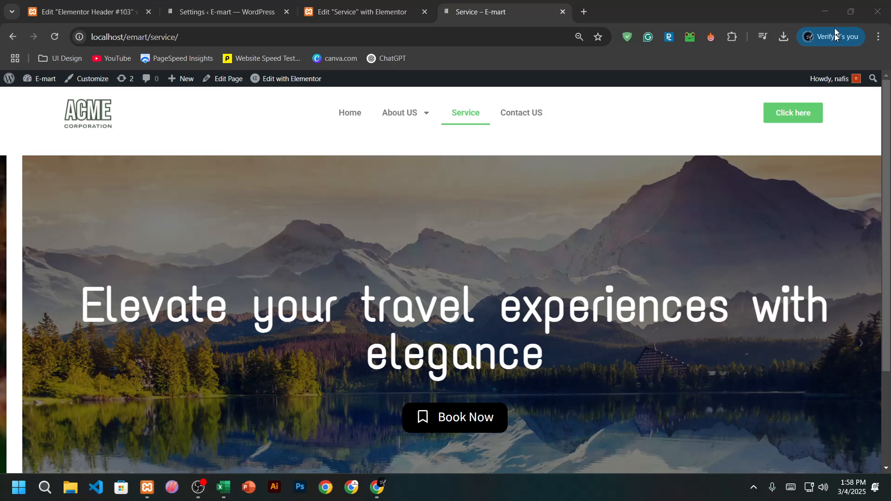
{"action": "left_click", "coordinate": [878, 21]}
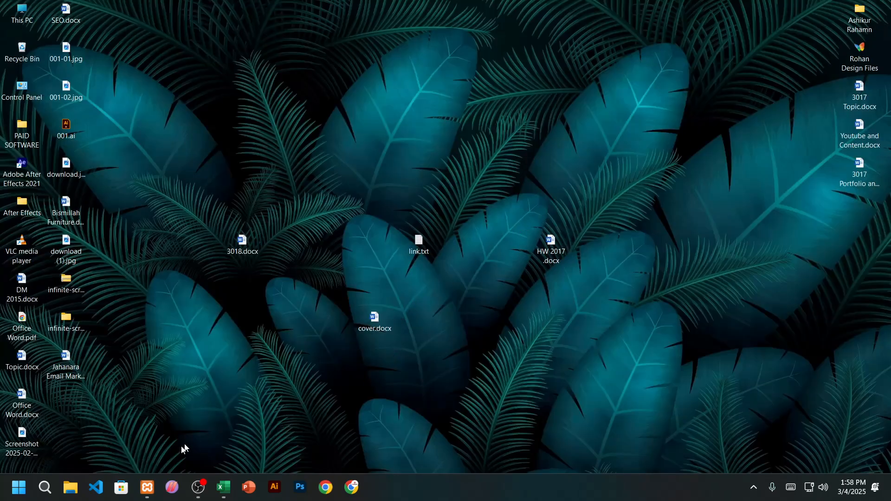